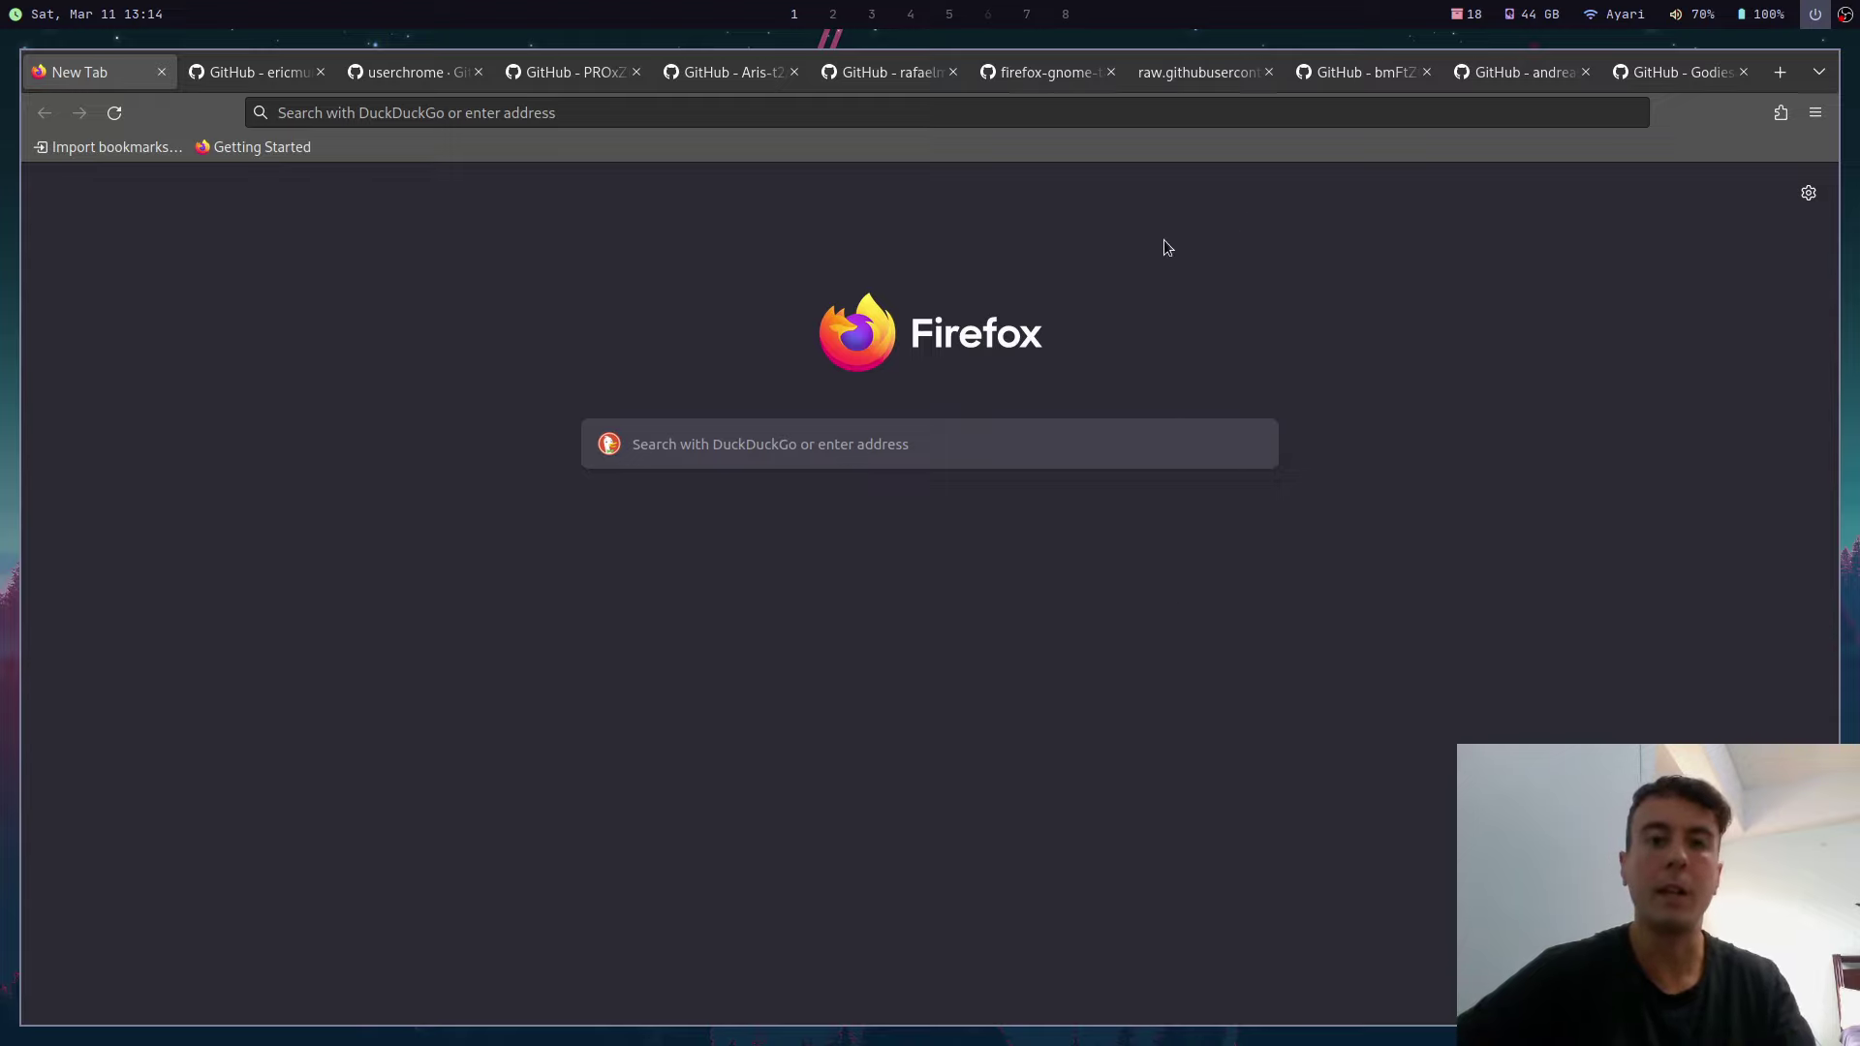
# Step: Switch to workspace 2 to bring up the other Firefox window with its one-line toolbar
pyautogui.press('super+2')
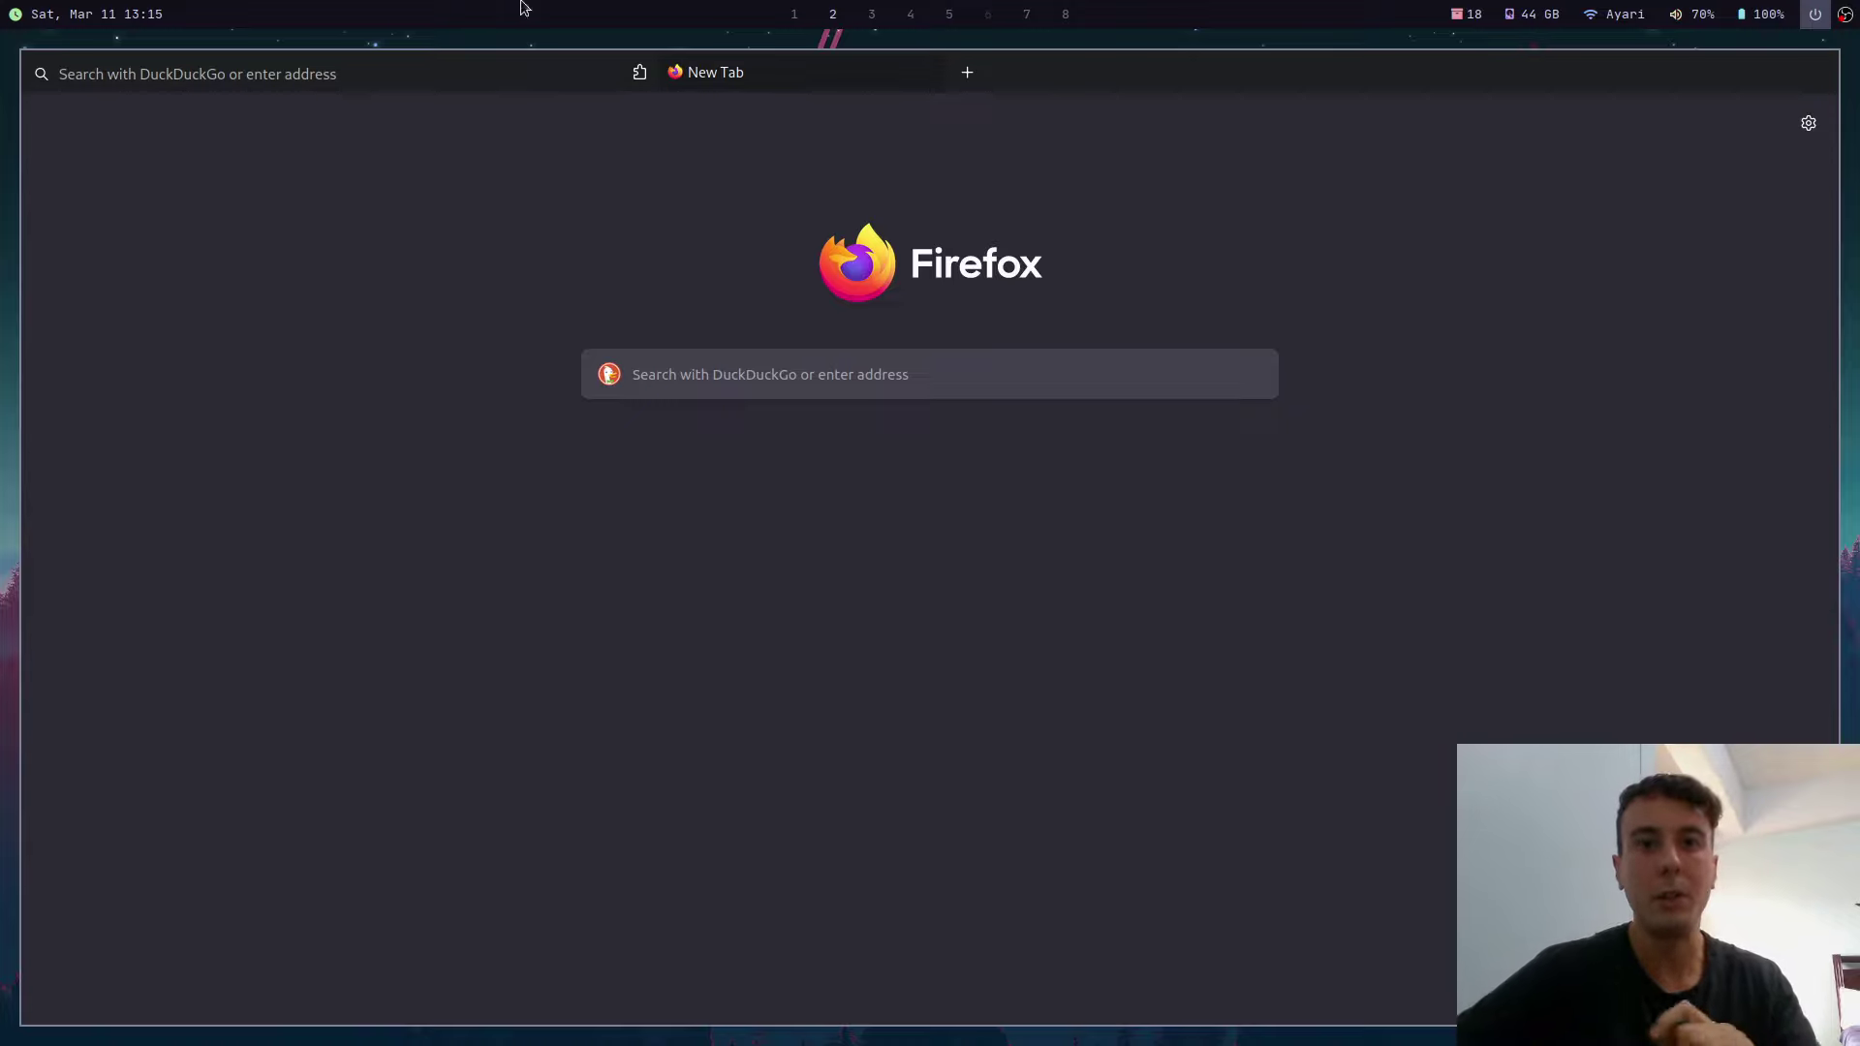
# Step: Open Settings (about:preferences) in the pink-themed window, then move to the grey window on workspace 4
pyautogui.click(861, 8)
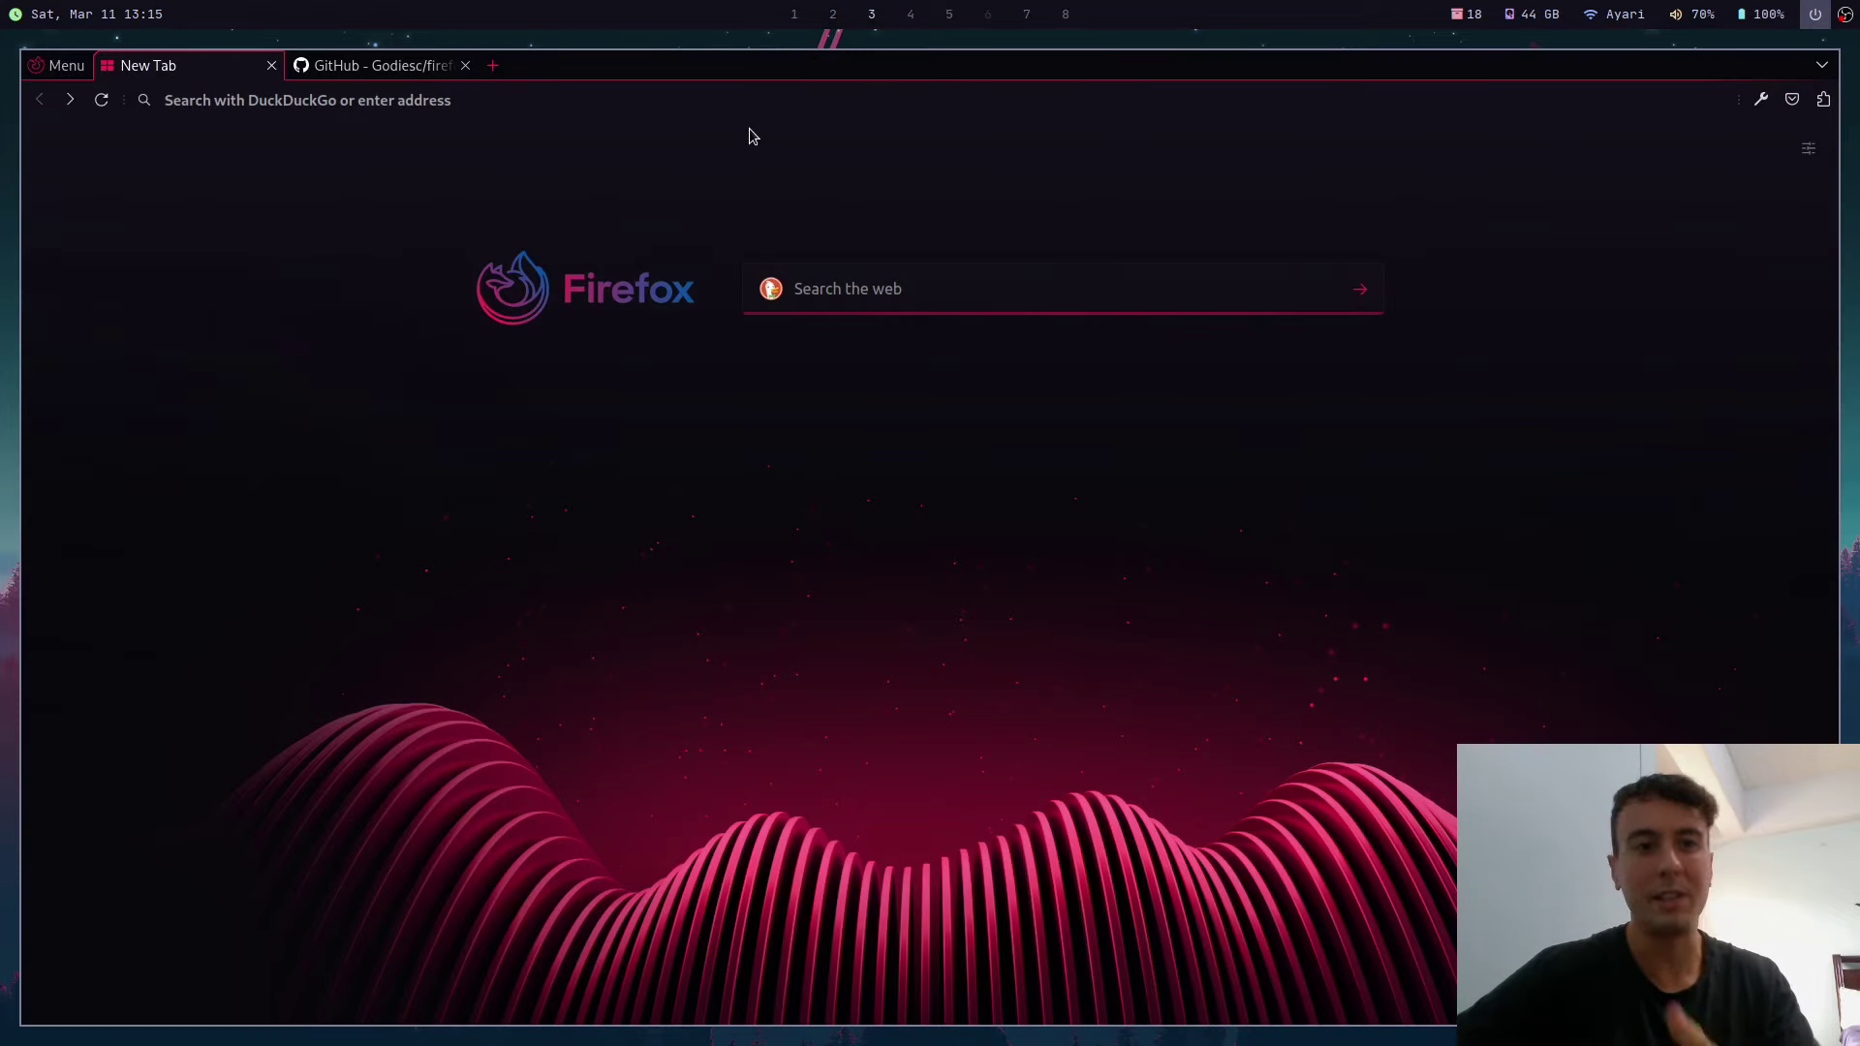
pyautogui.click(64, 68)
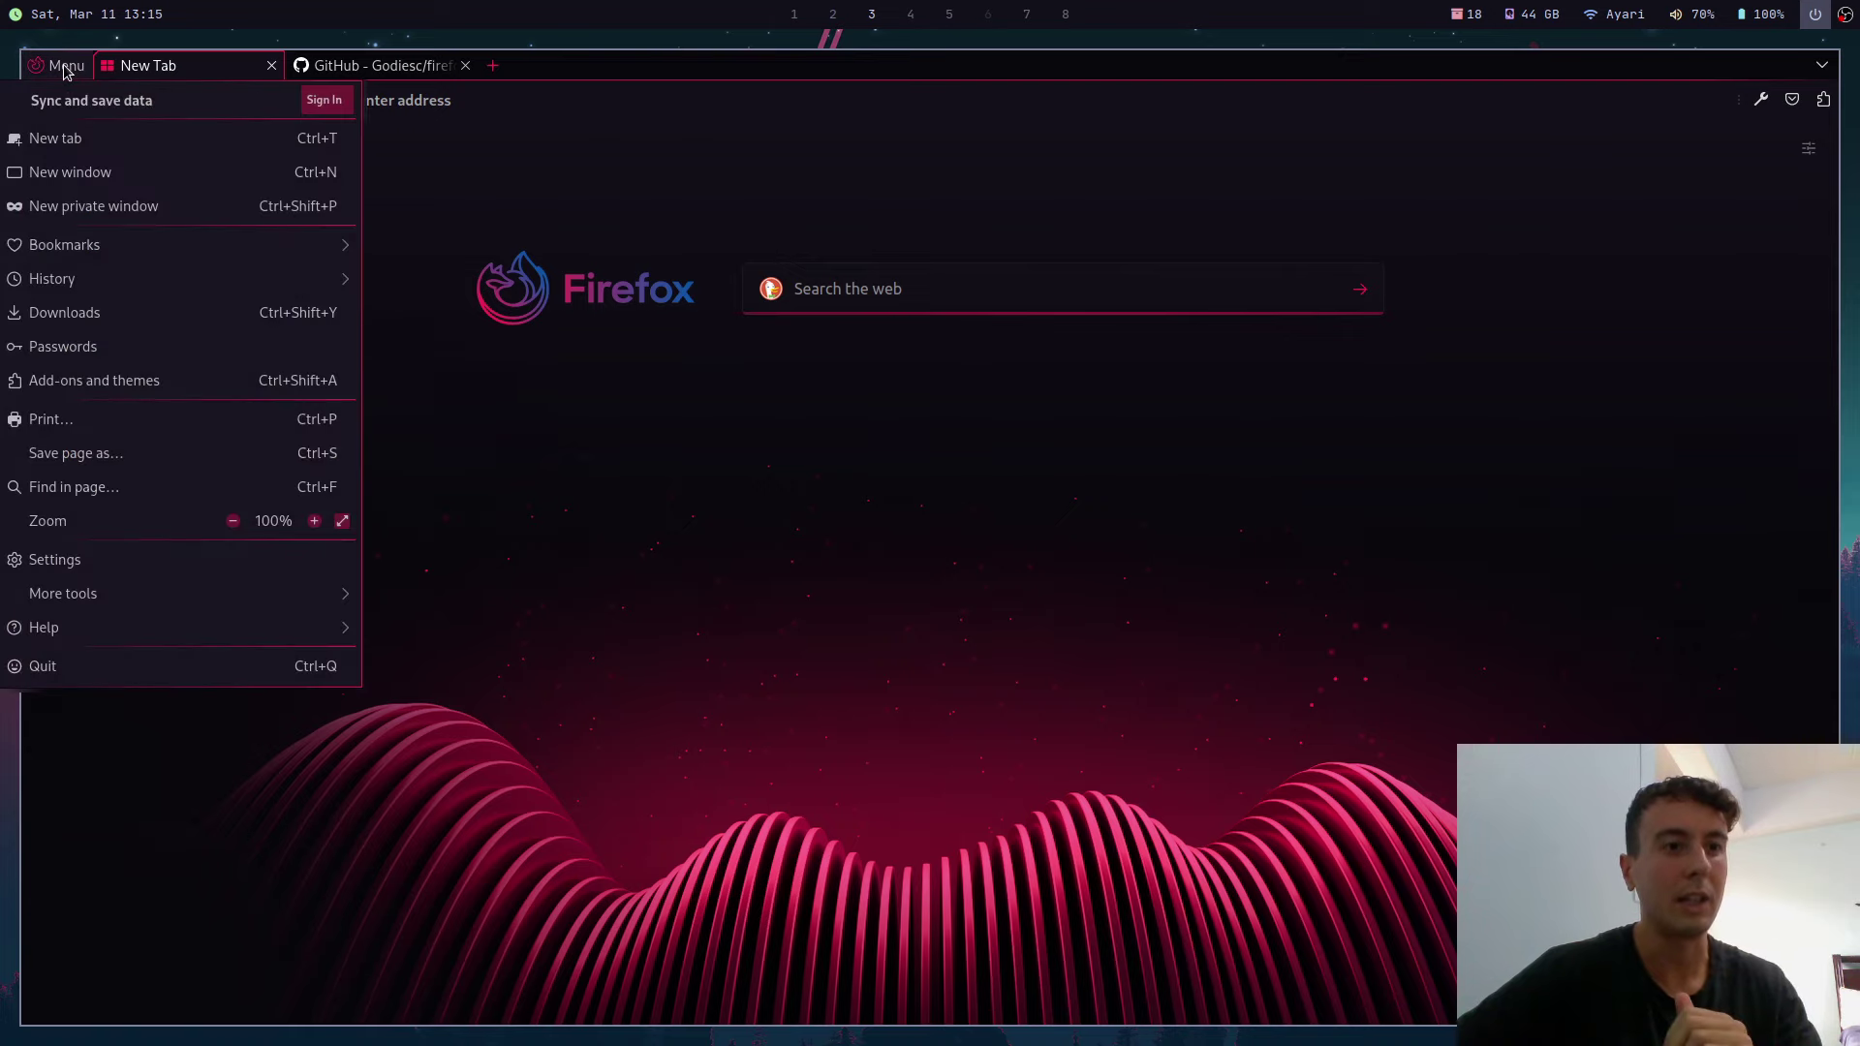
pyautogui.click(63, 562)
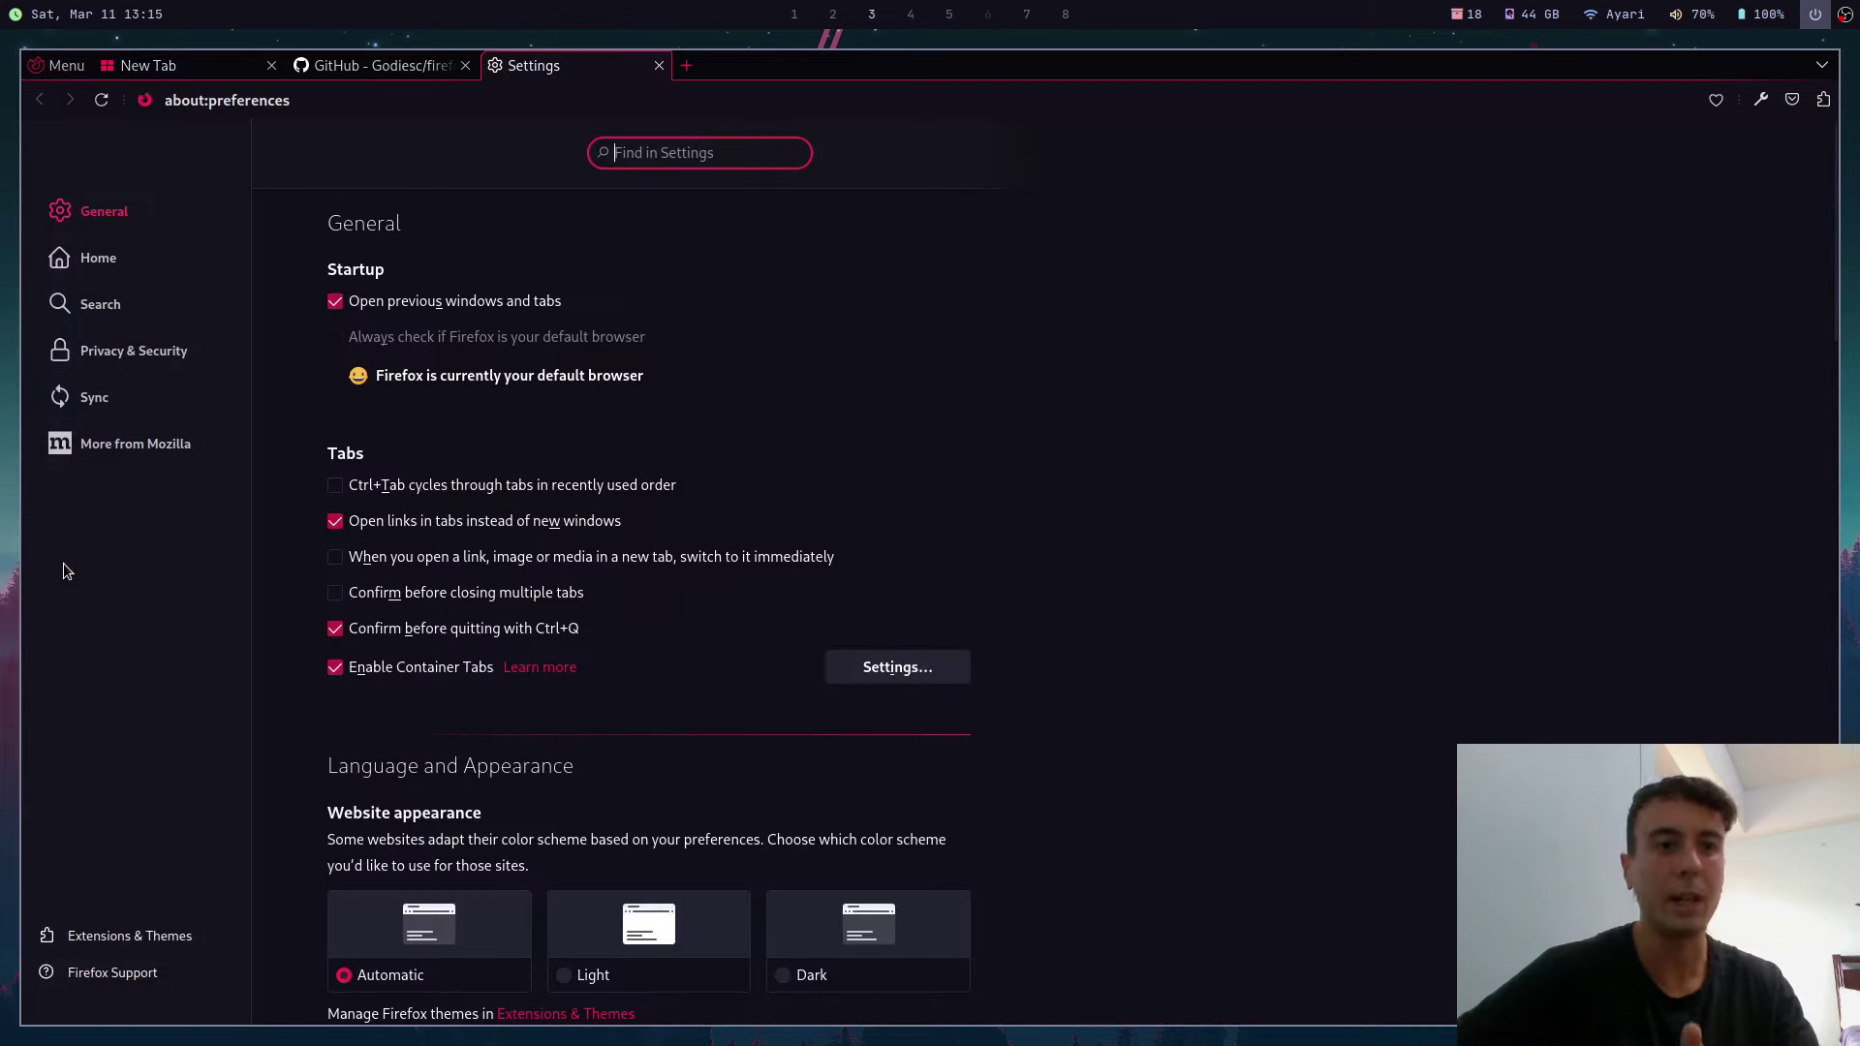
pyautogui.press('super+4')
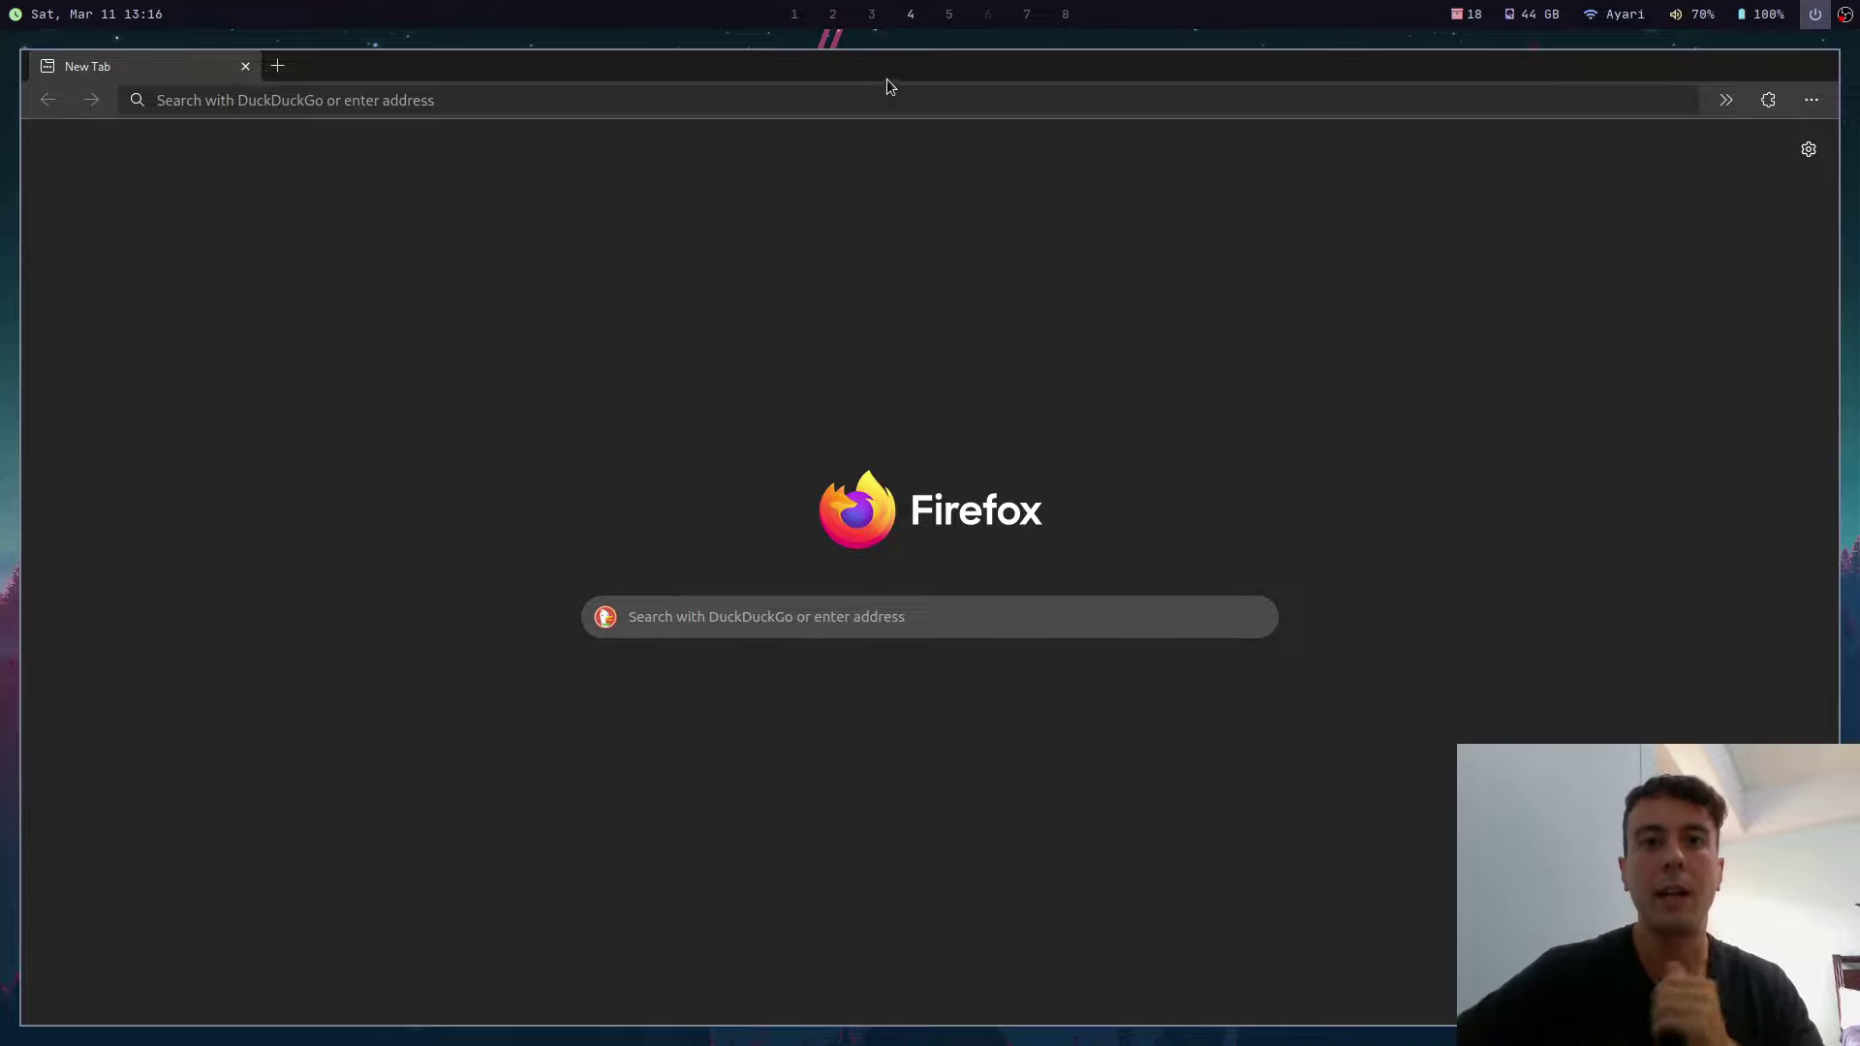
# Step: Switch to the workspace 5 window showing the profiles page and select its empty New Tab
pyautogui.click(950, 16)
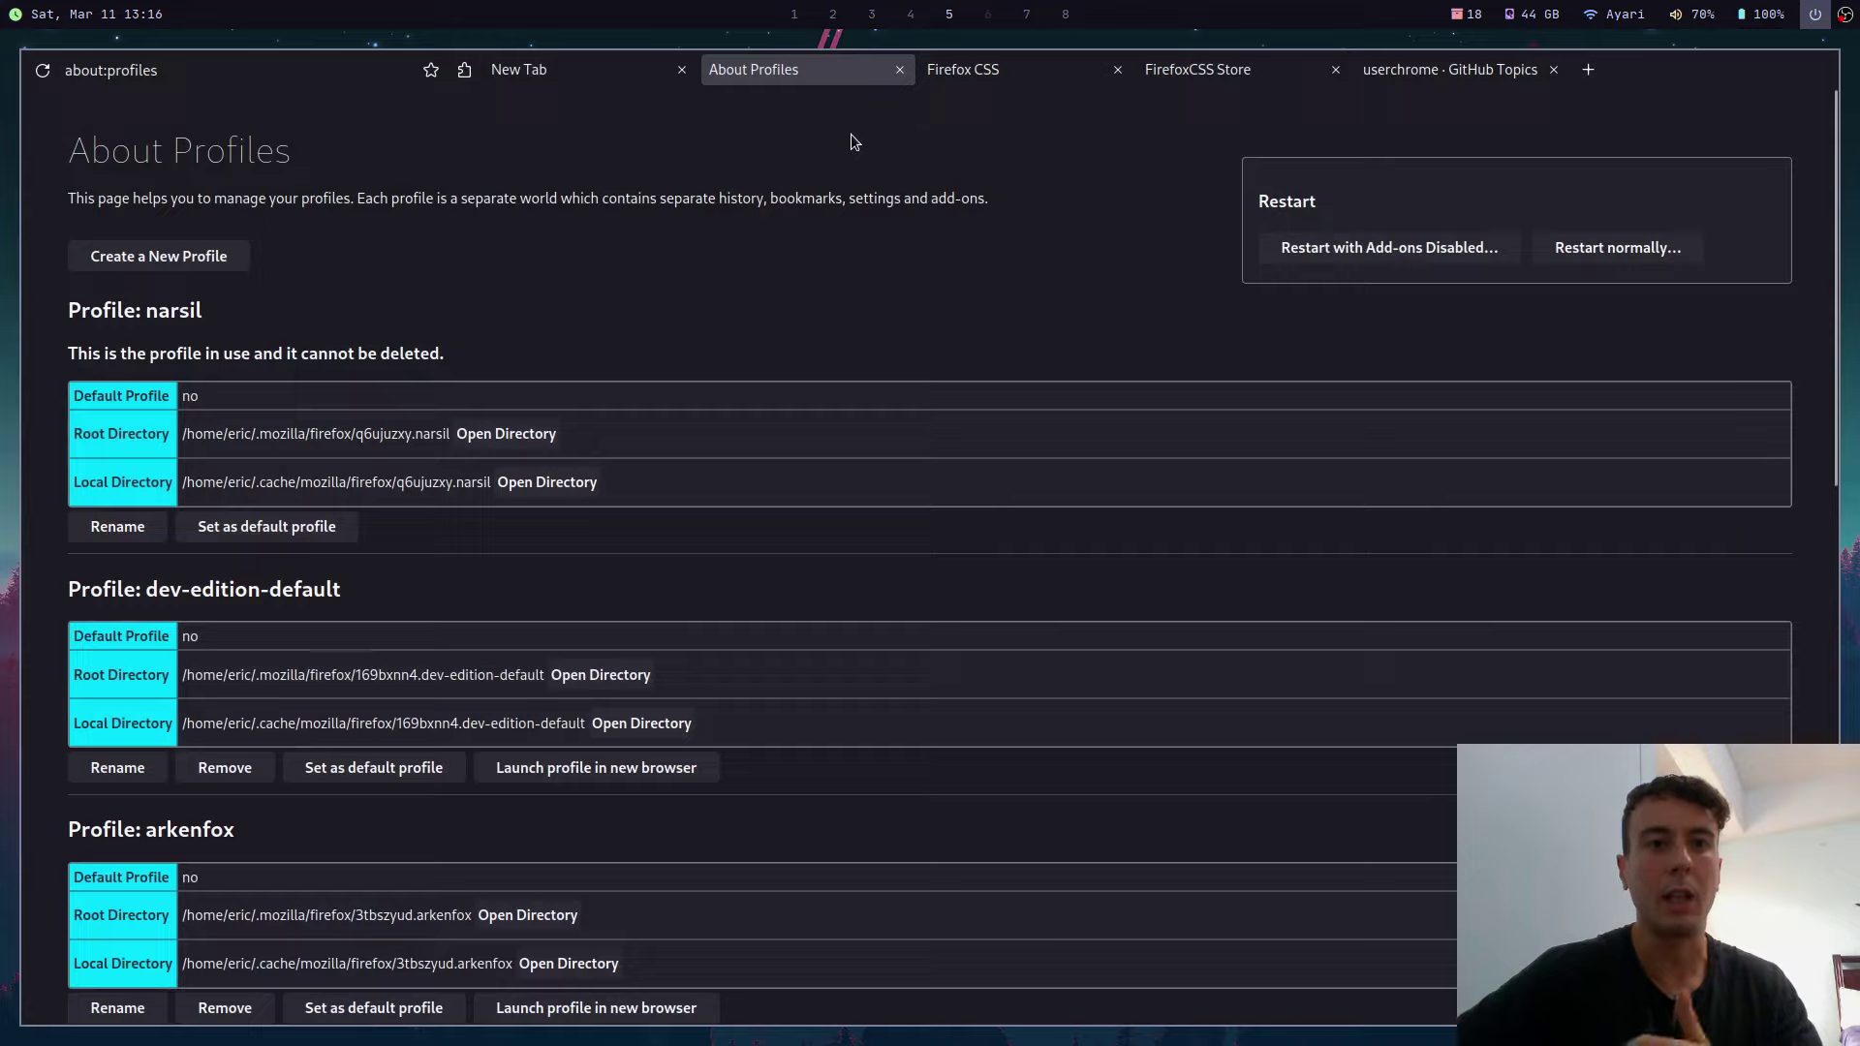
pyautogui.click(560, 74)
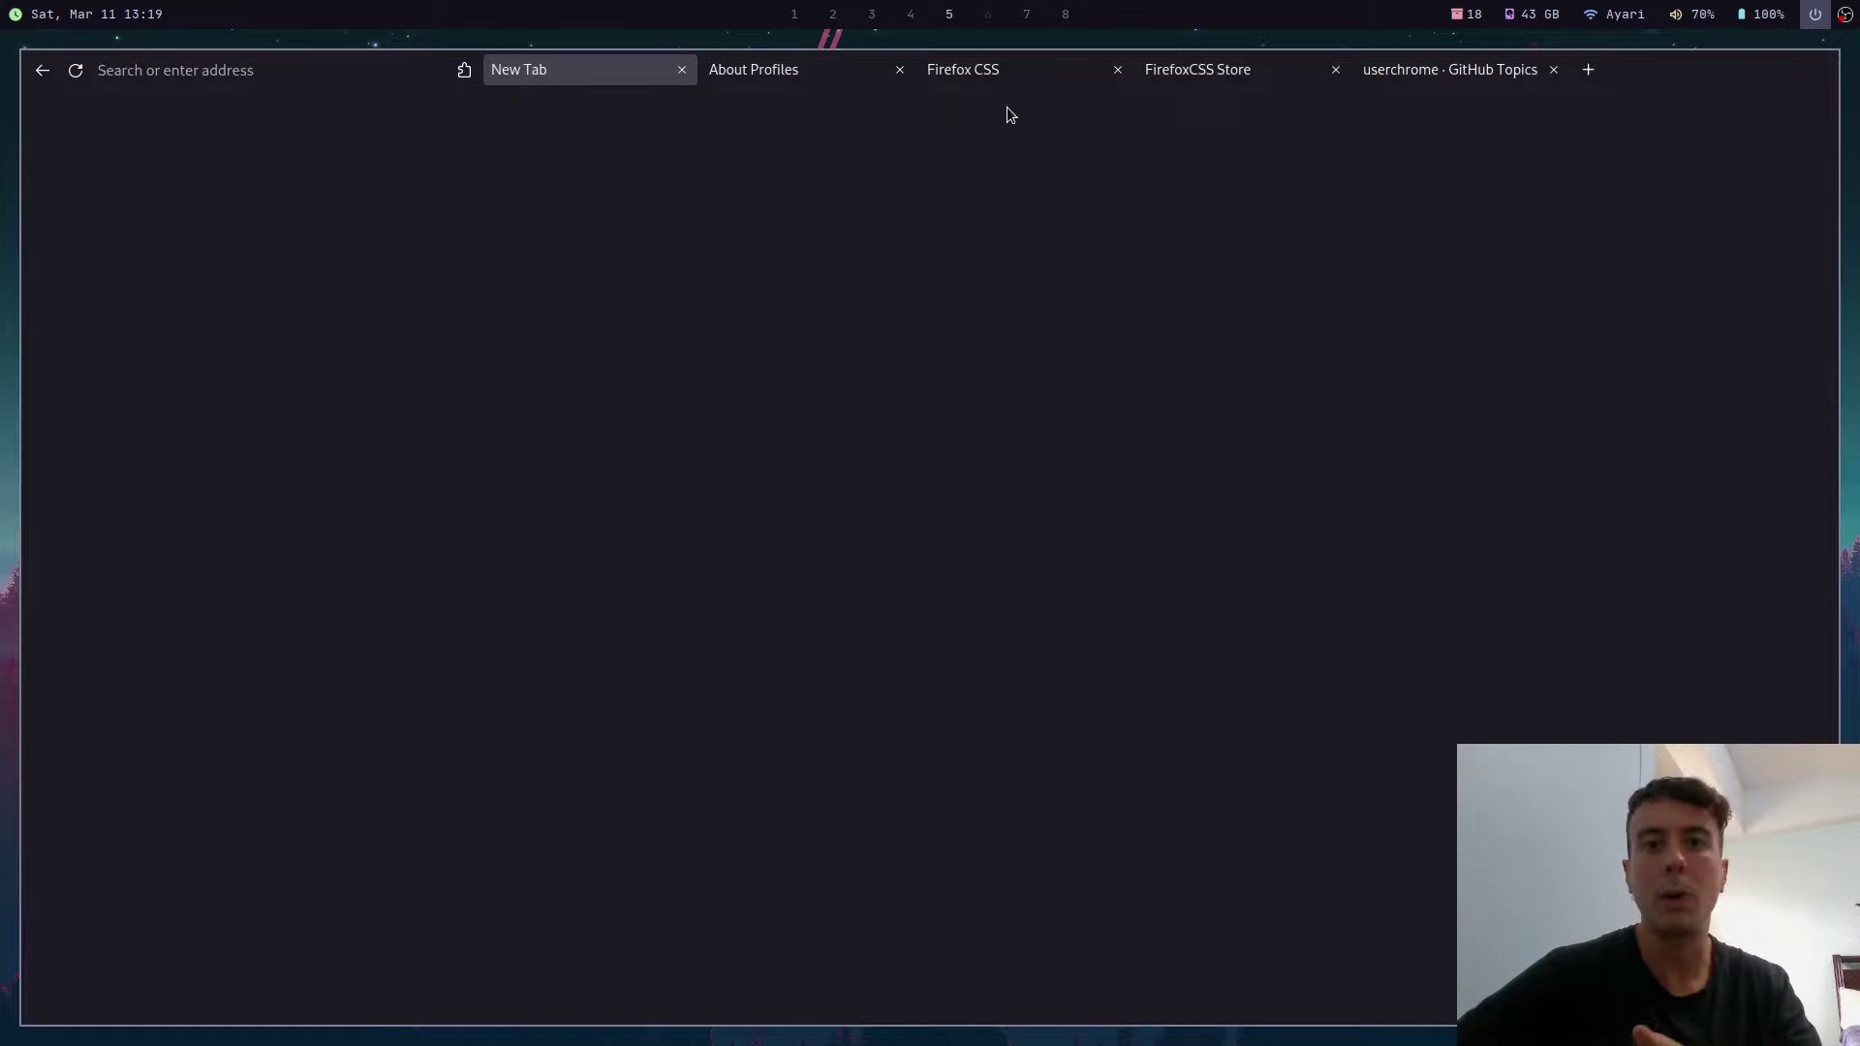
# Step: Scroll down the year's top r/FirefoxCSS posts on the Firefox CSS tab
pyautogui.click(1005, 70)
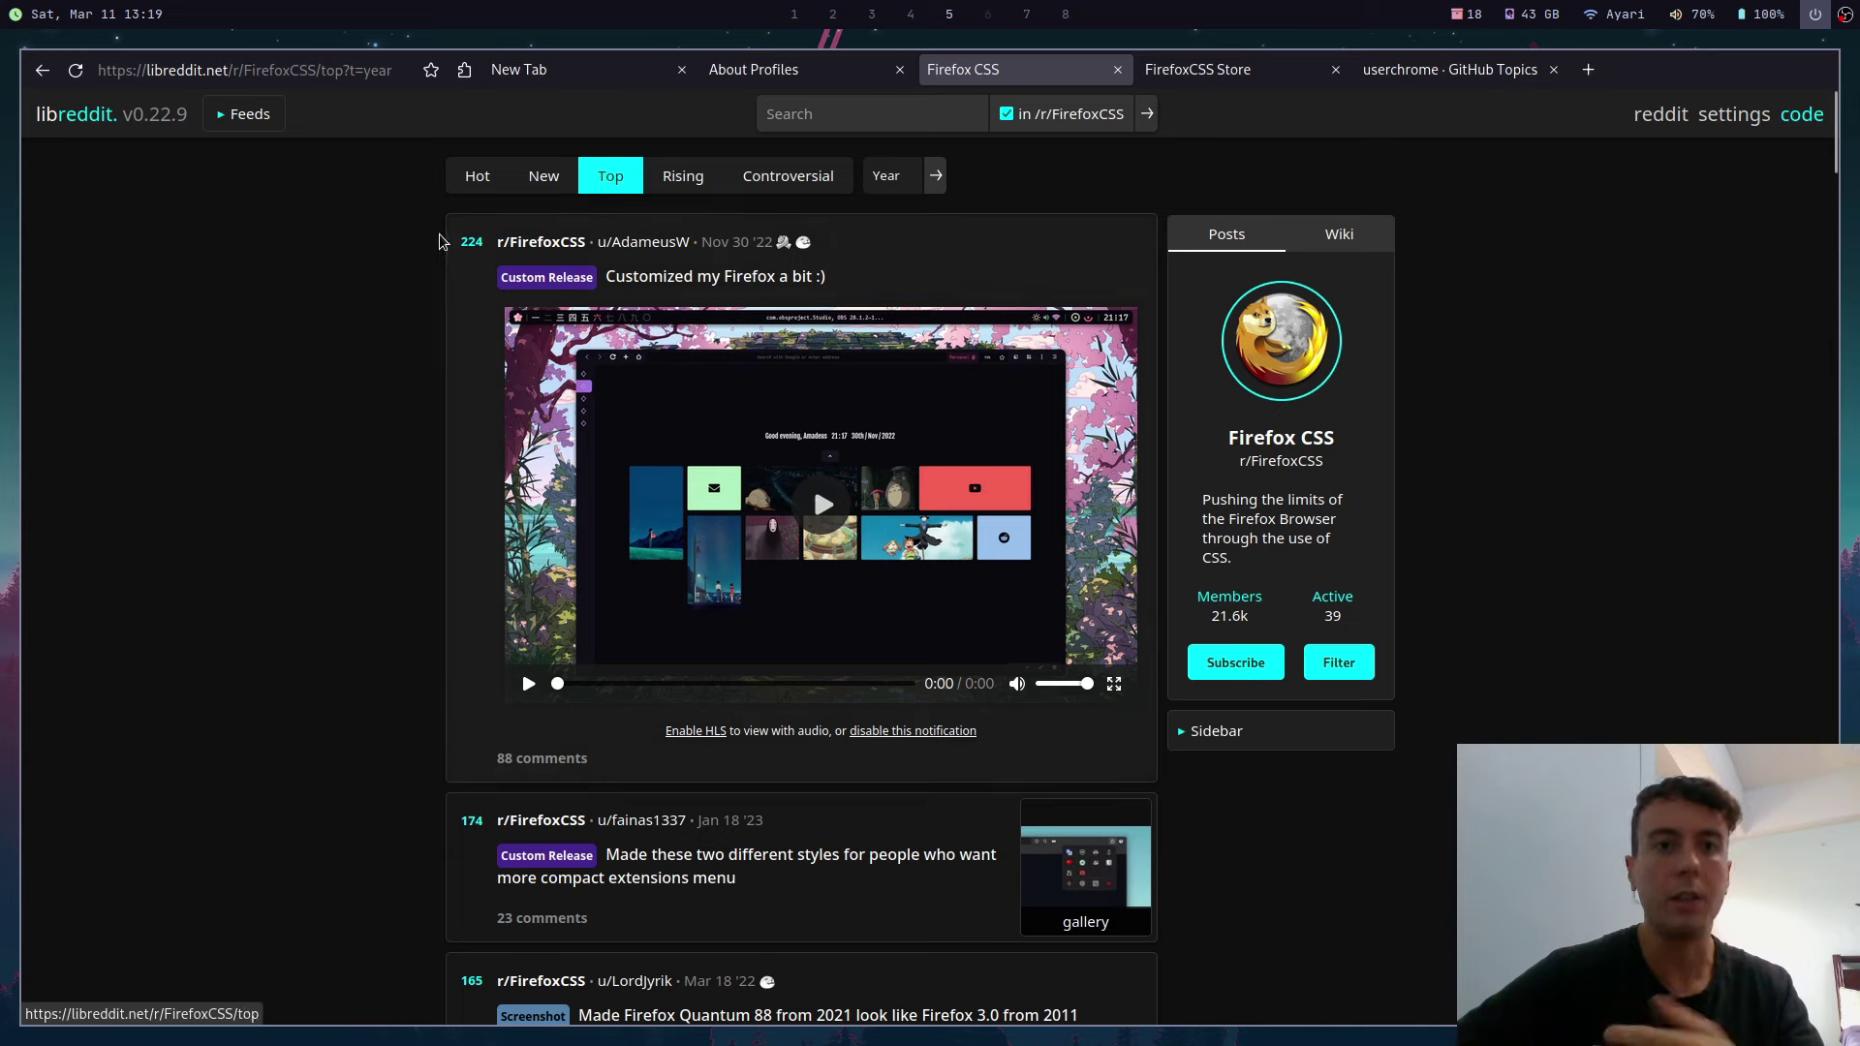
pyautogui.scroll(-10, 397, 274)
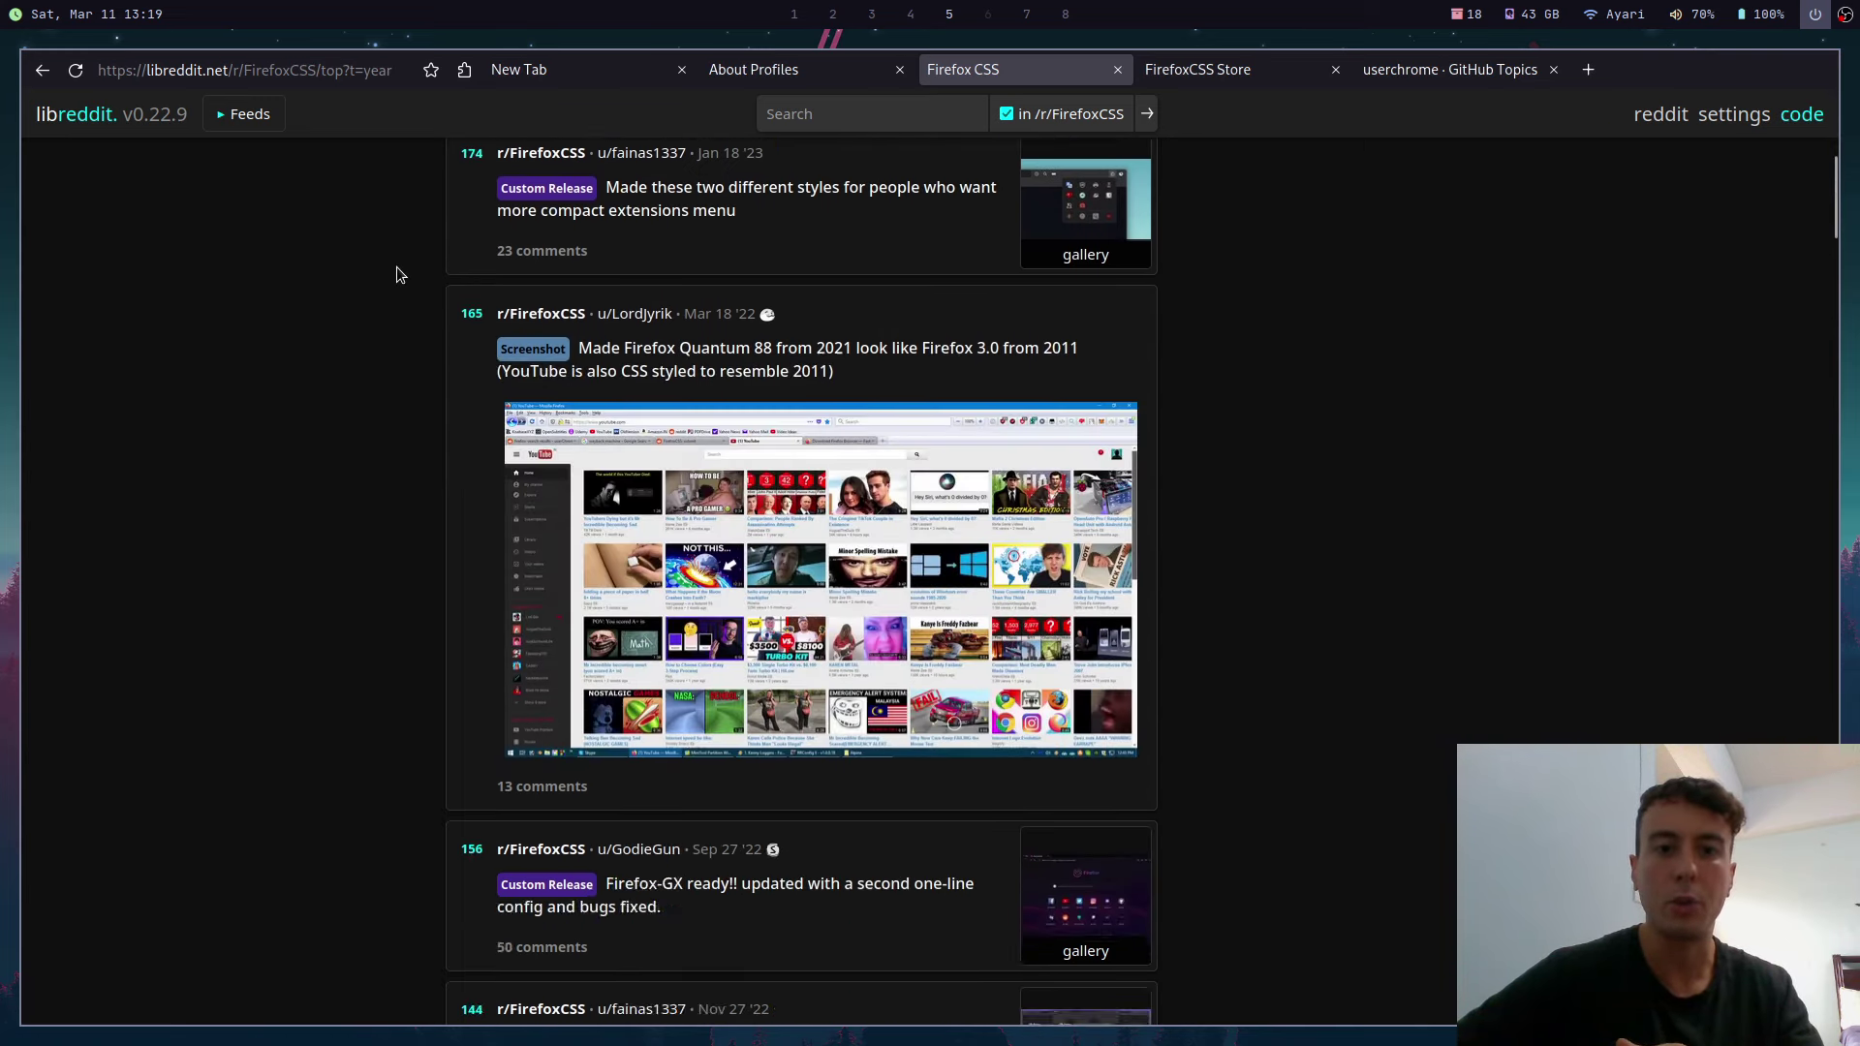
pyautogui.scroll(-6, 397, 274)
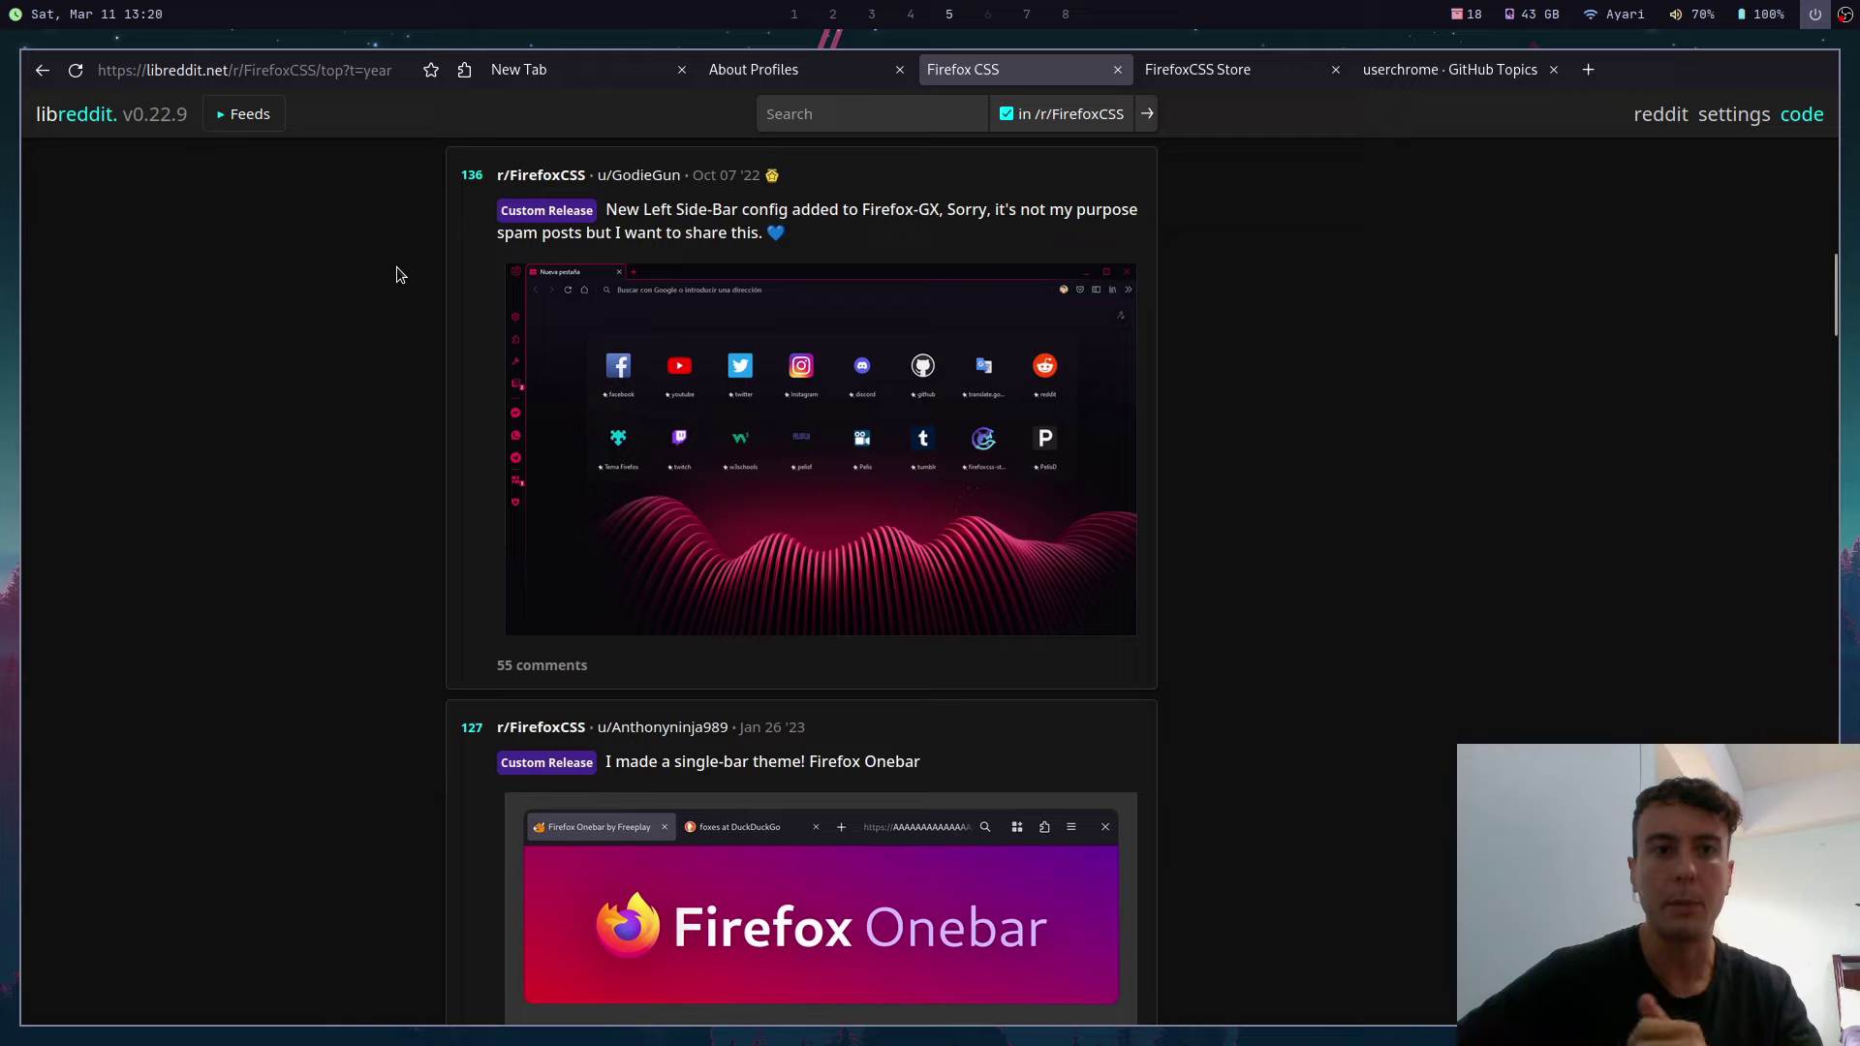
pyautogui.scroll(-5, 559, 388)
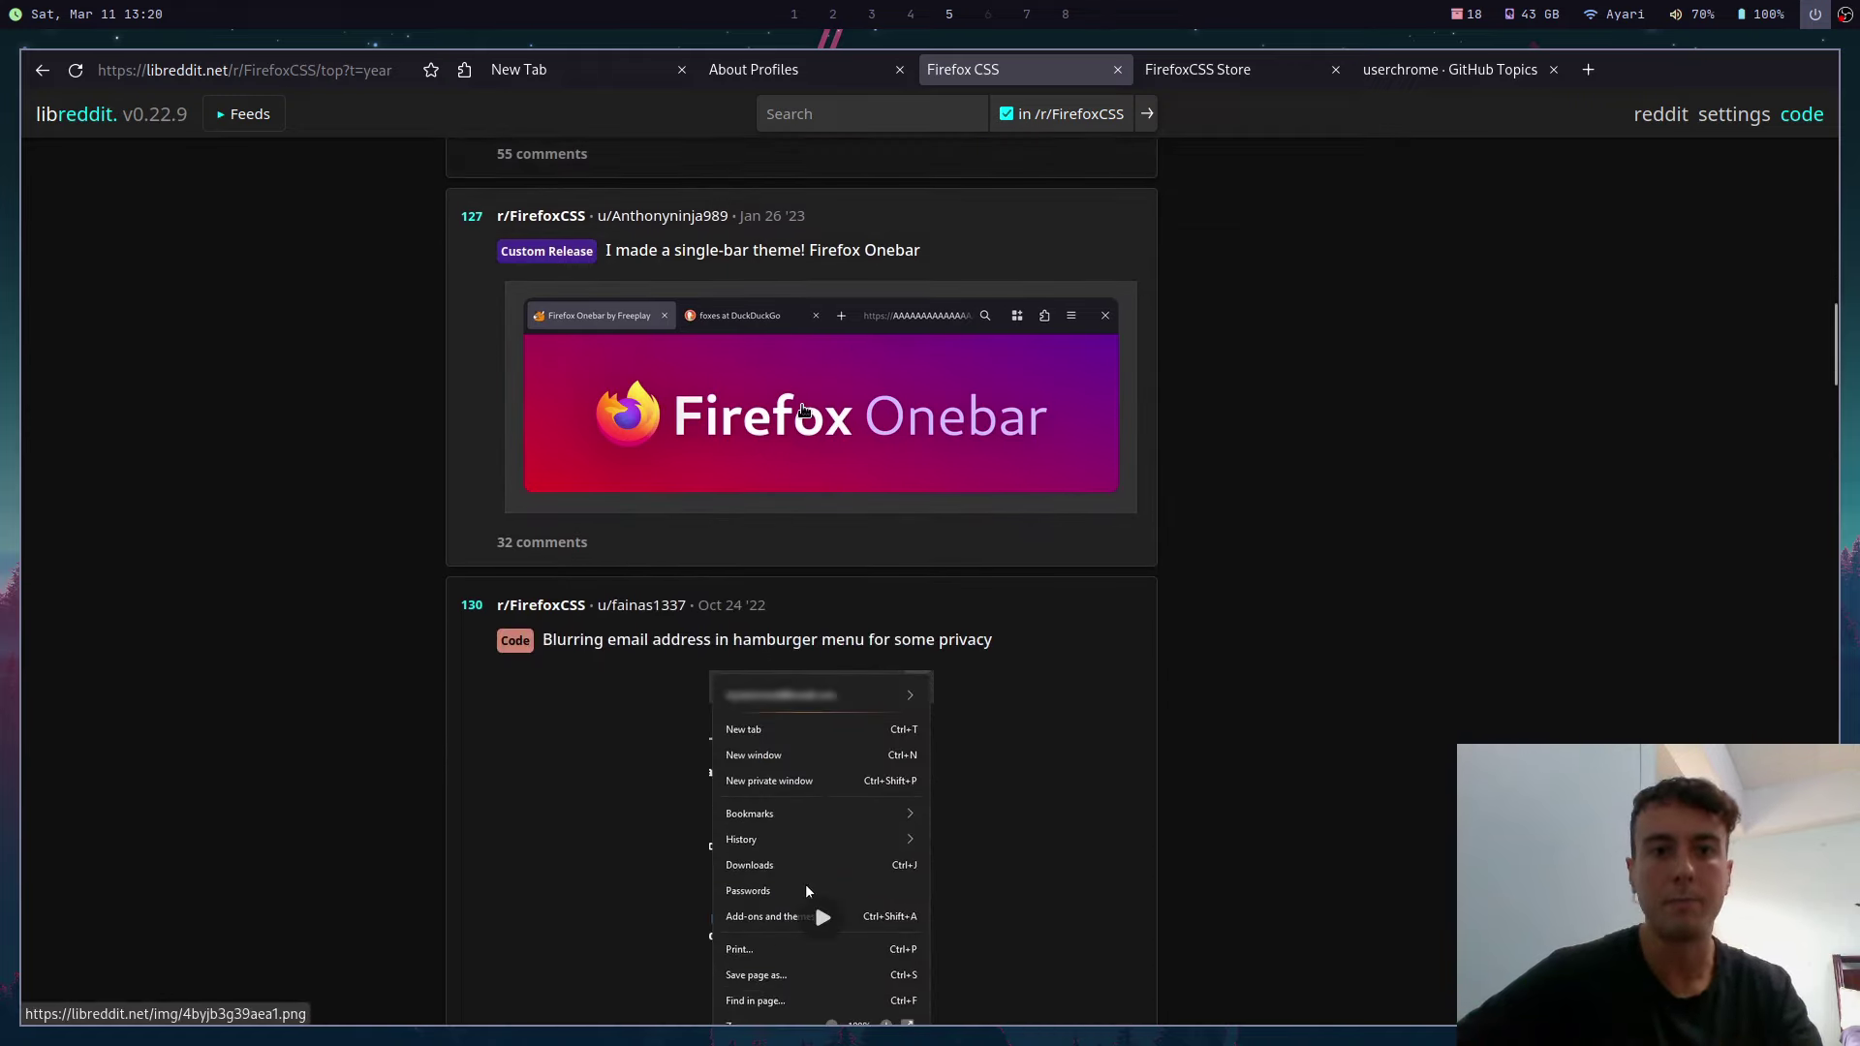
# Step: Bring up the FirefoxCSS Store gallery and scroll through its theme cards
pyautogui.click(1226, 70)
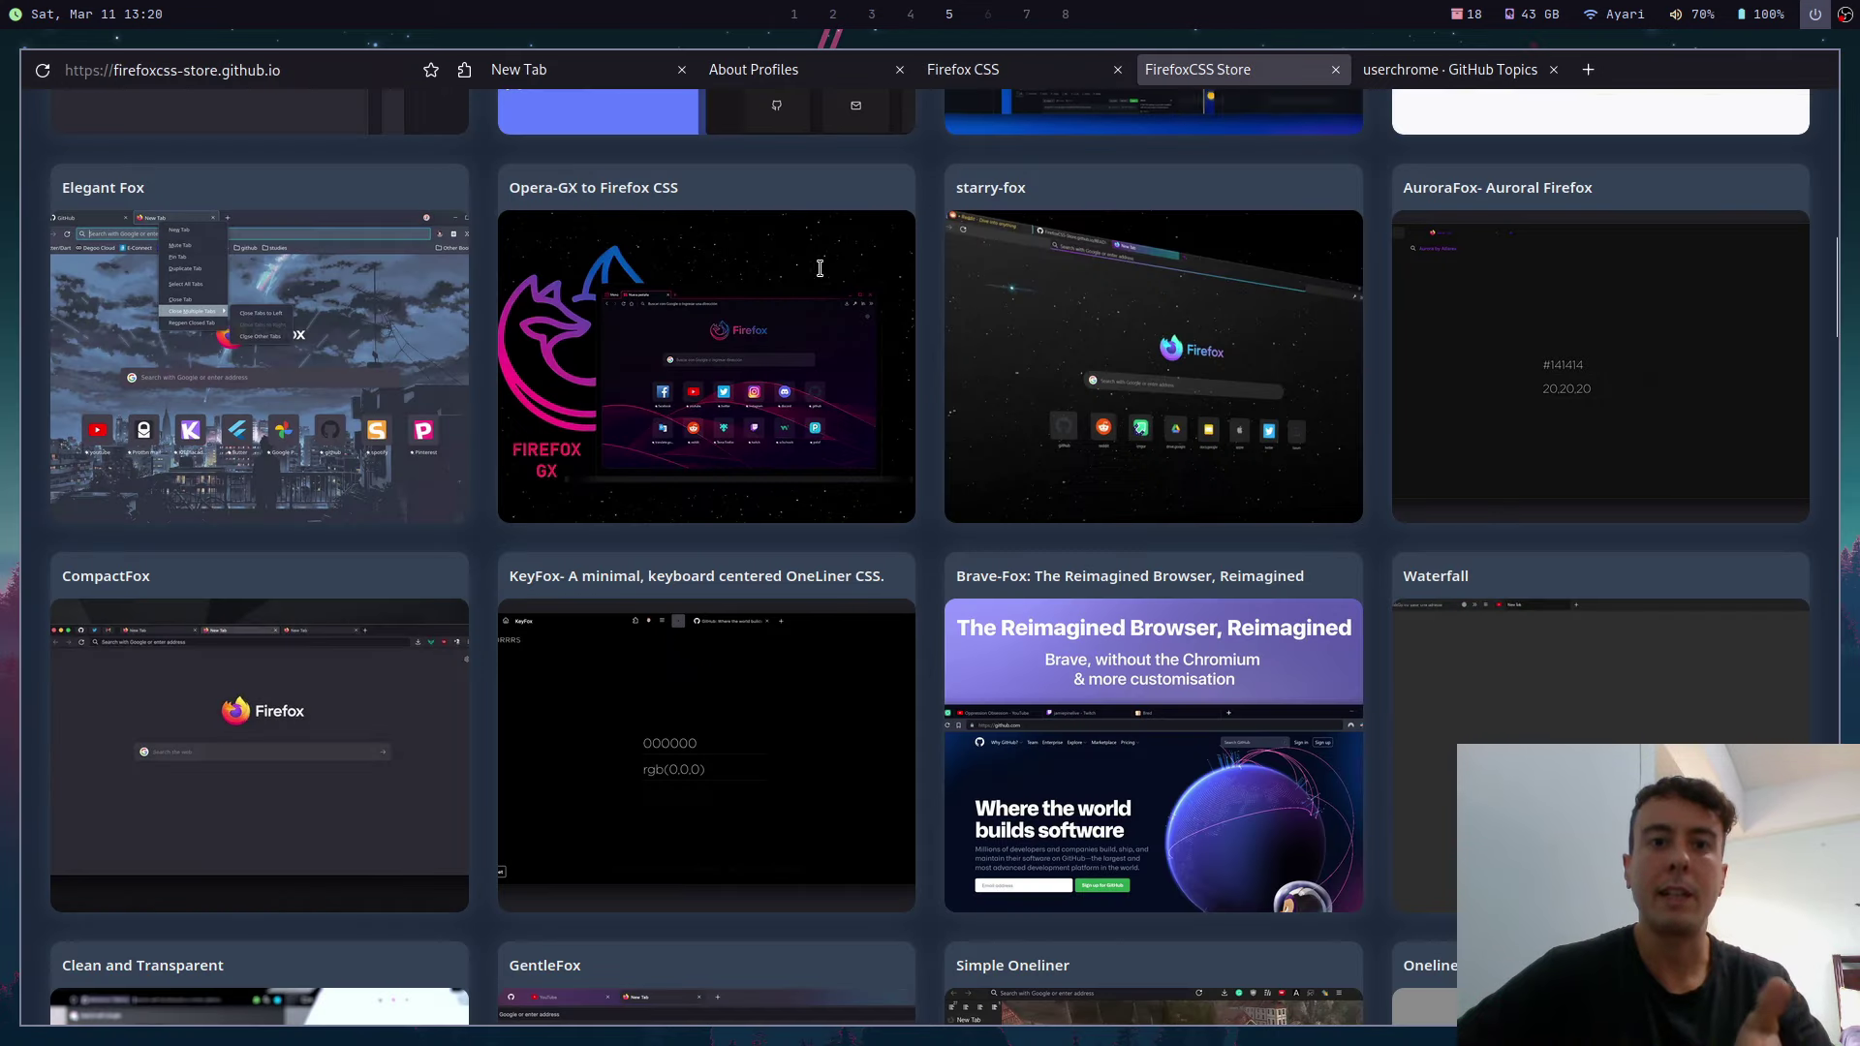
pyautogui.scroll(15, 792, 305)
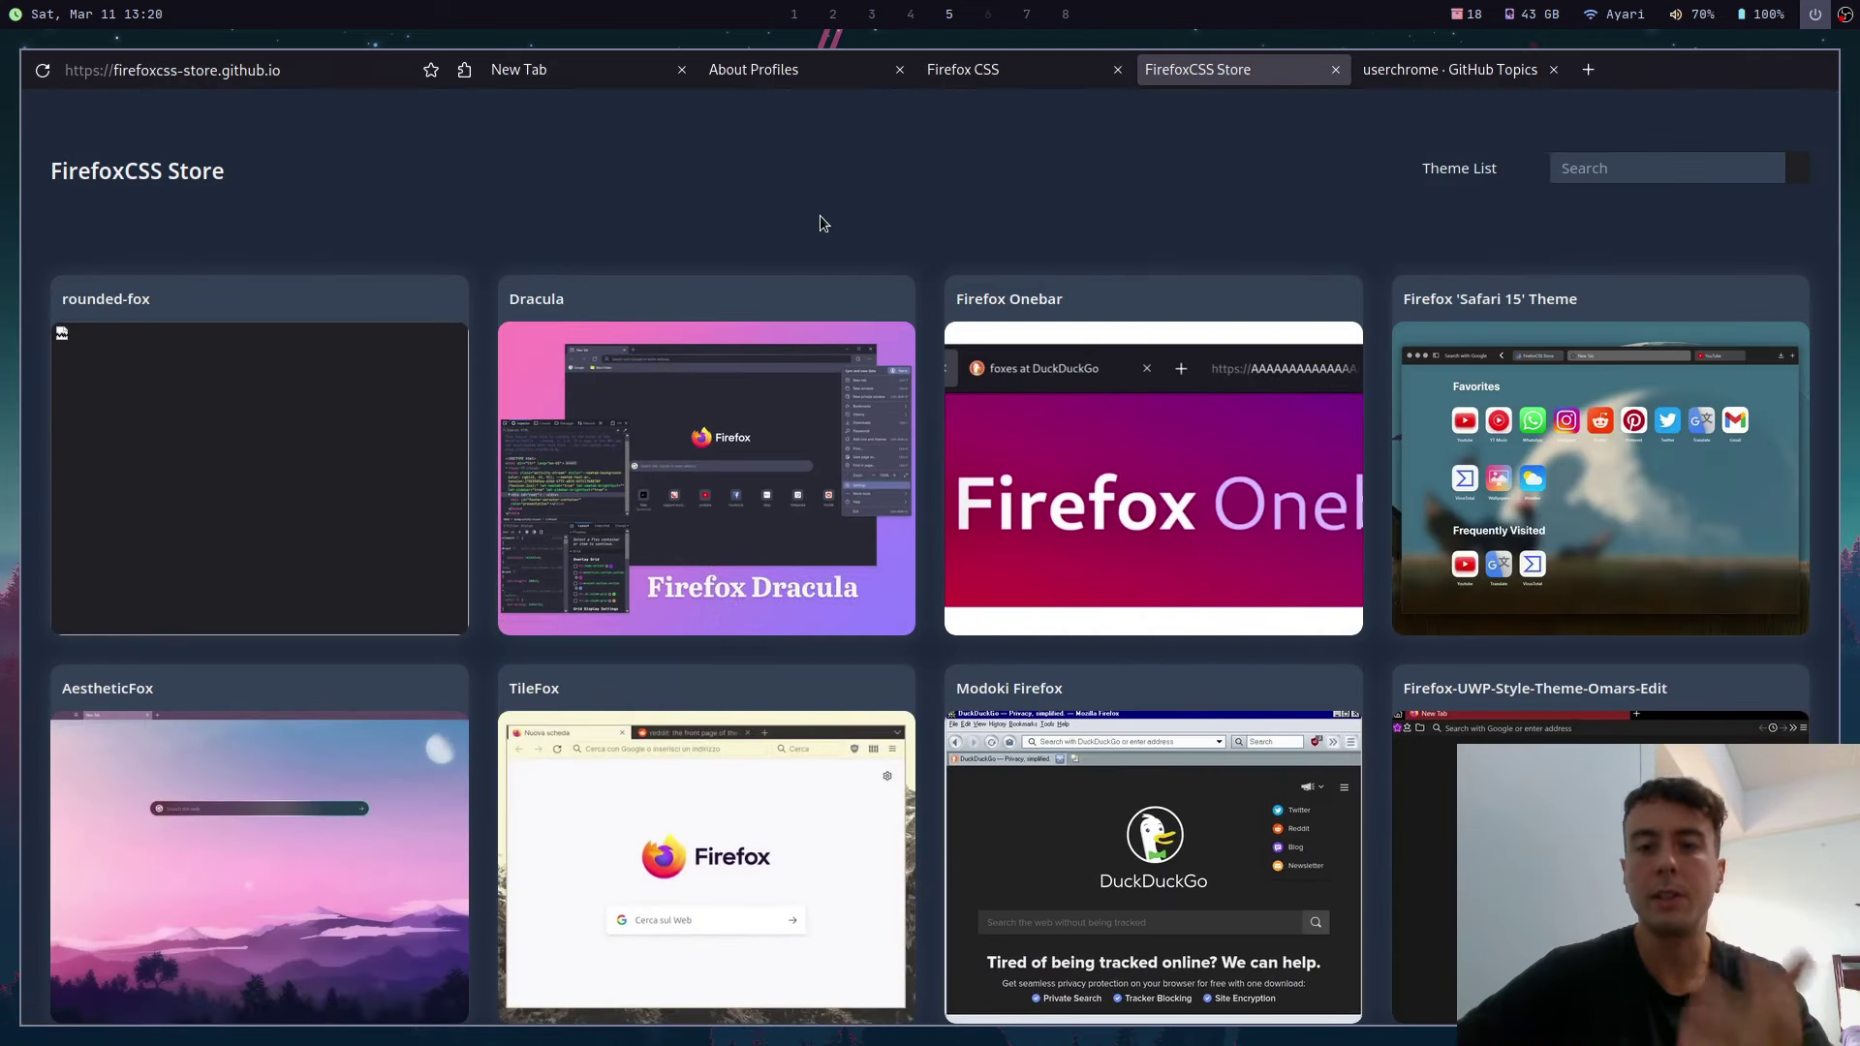
pyautogui.scroll(-5, 820, 217)
pyautogui.scroll(-2, 706, 287)
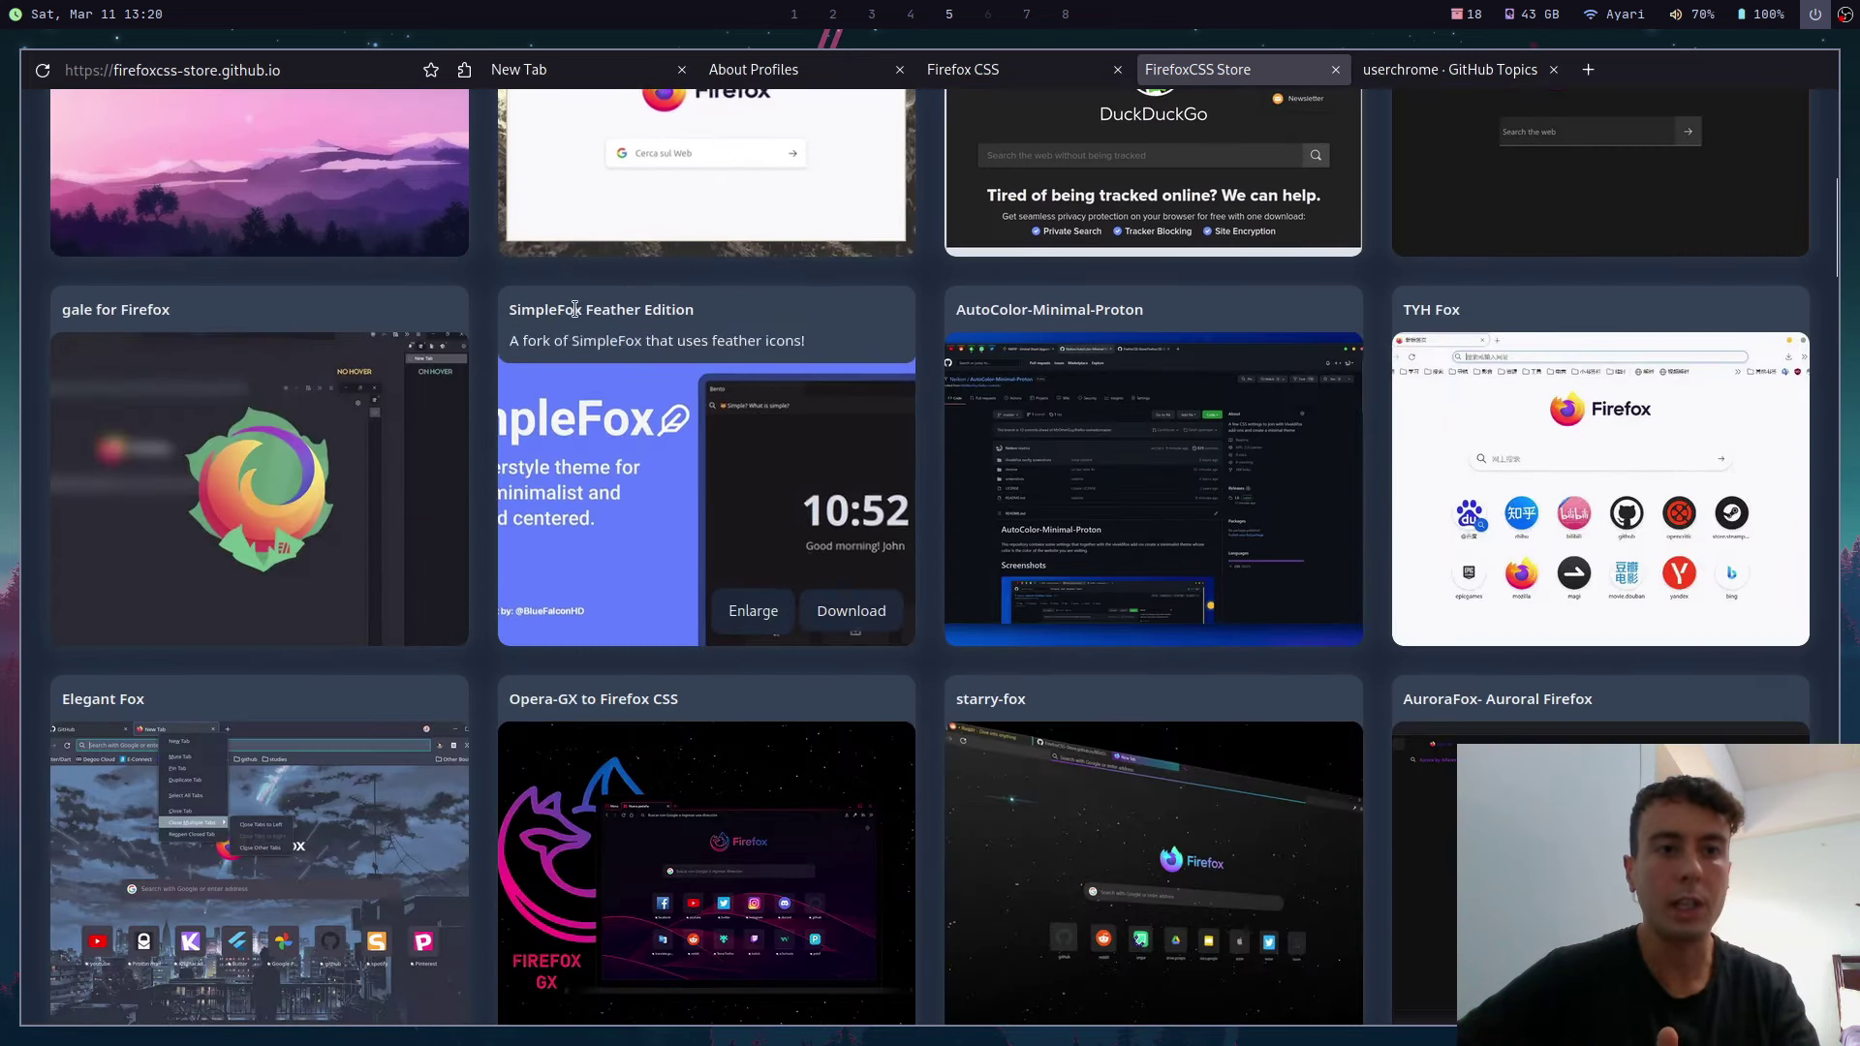
pyautogui.scroll(3, 581, 368)
# Step: Enlarge and close the AestheticFox preview, then open its GitHub repository in a new tab
pyautogui.moveTo(245, 485)
pyautogui.click(314, 491)
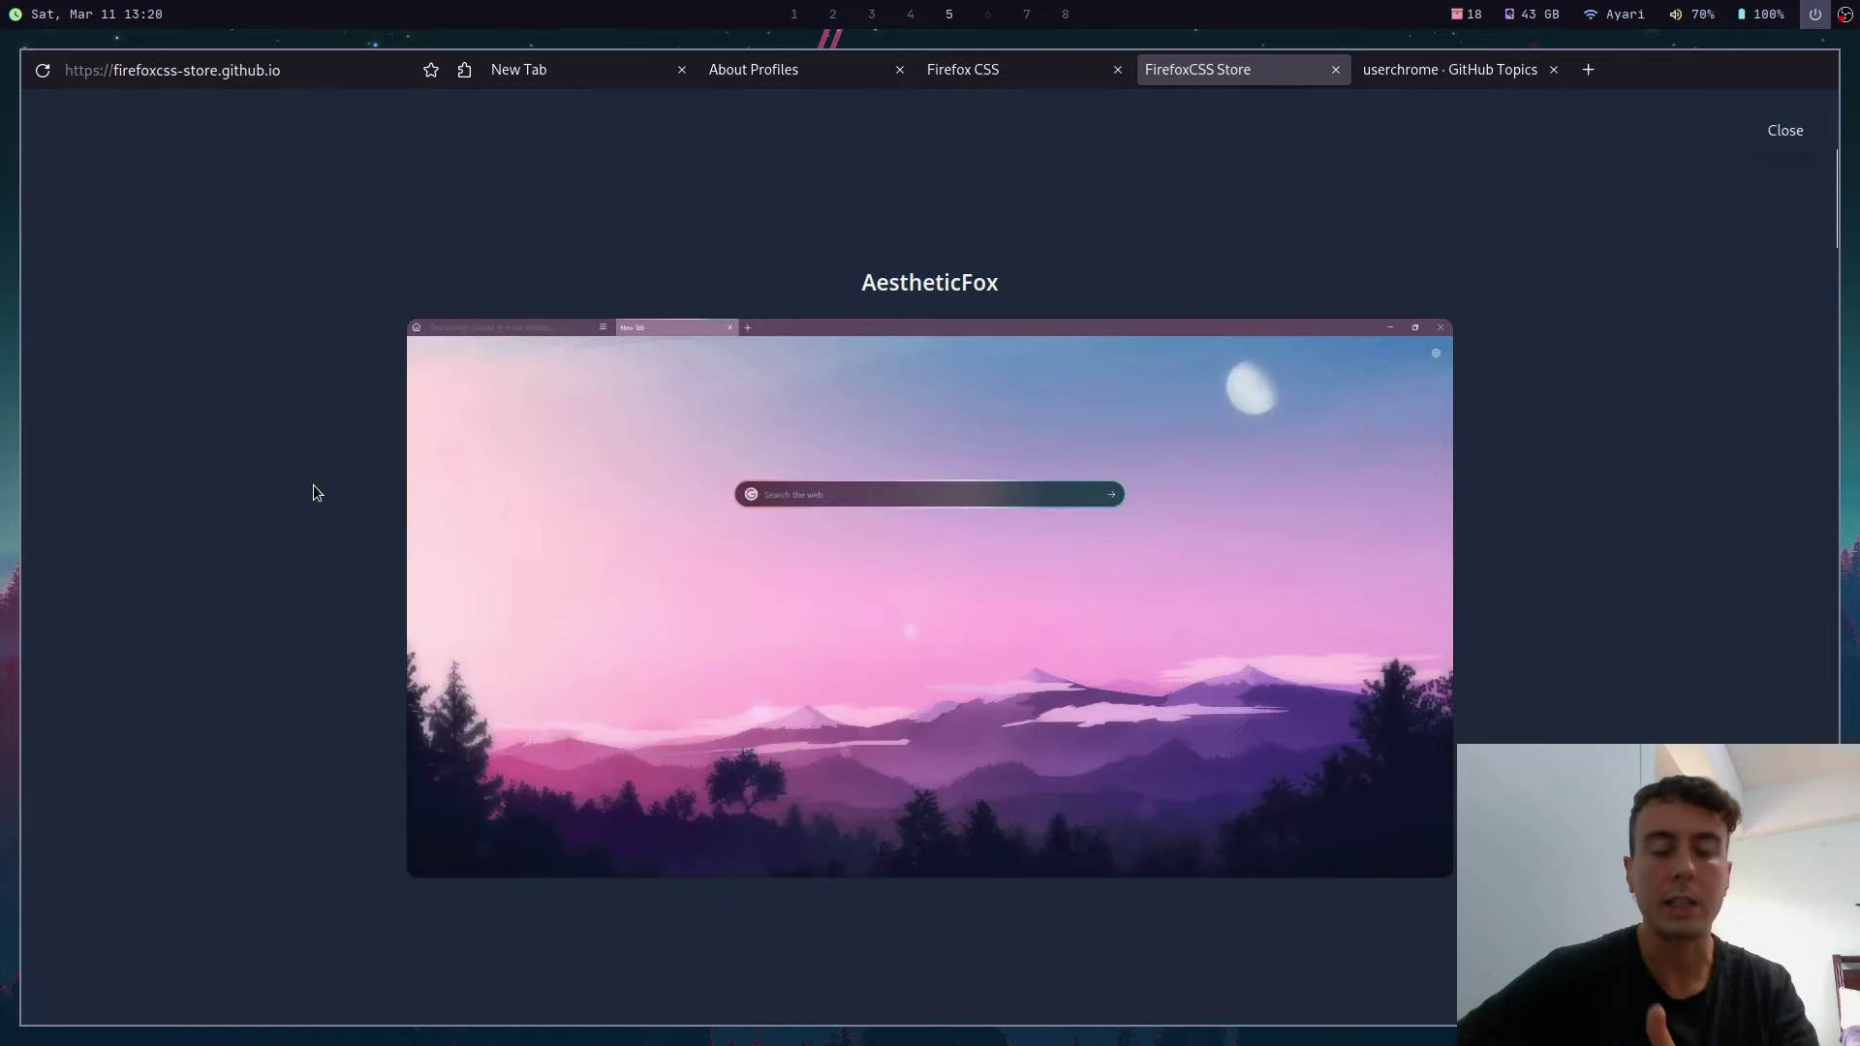
pyautogui.click(424, 498)
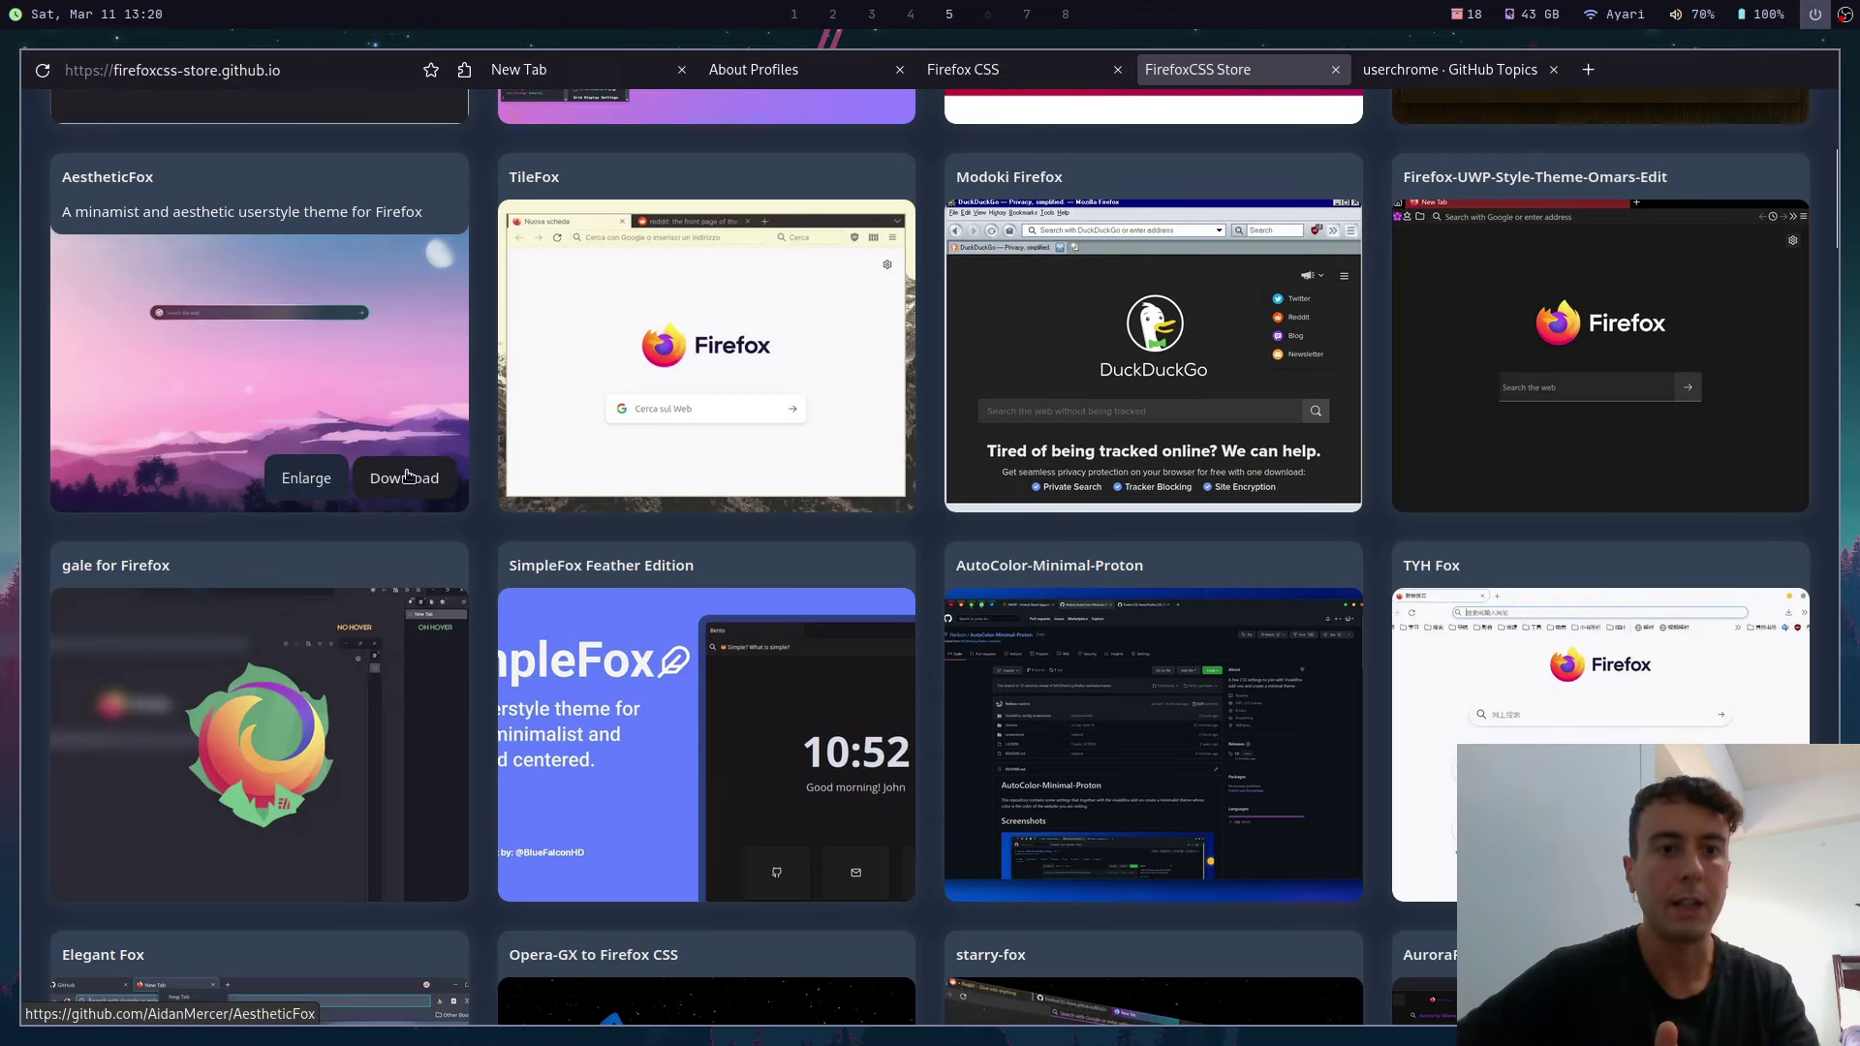
pyautogui.click(408, 481)
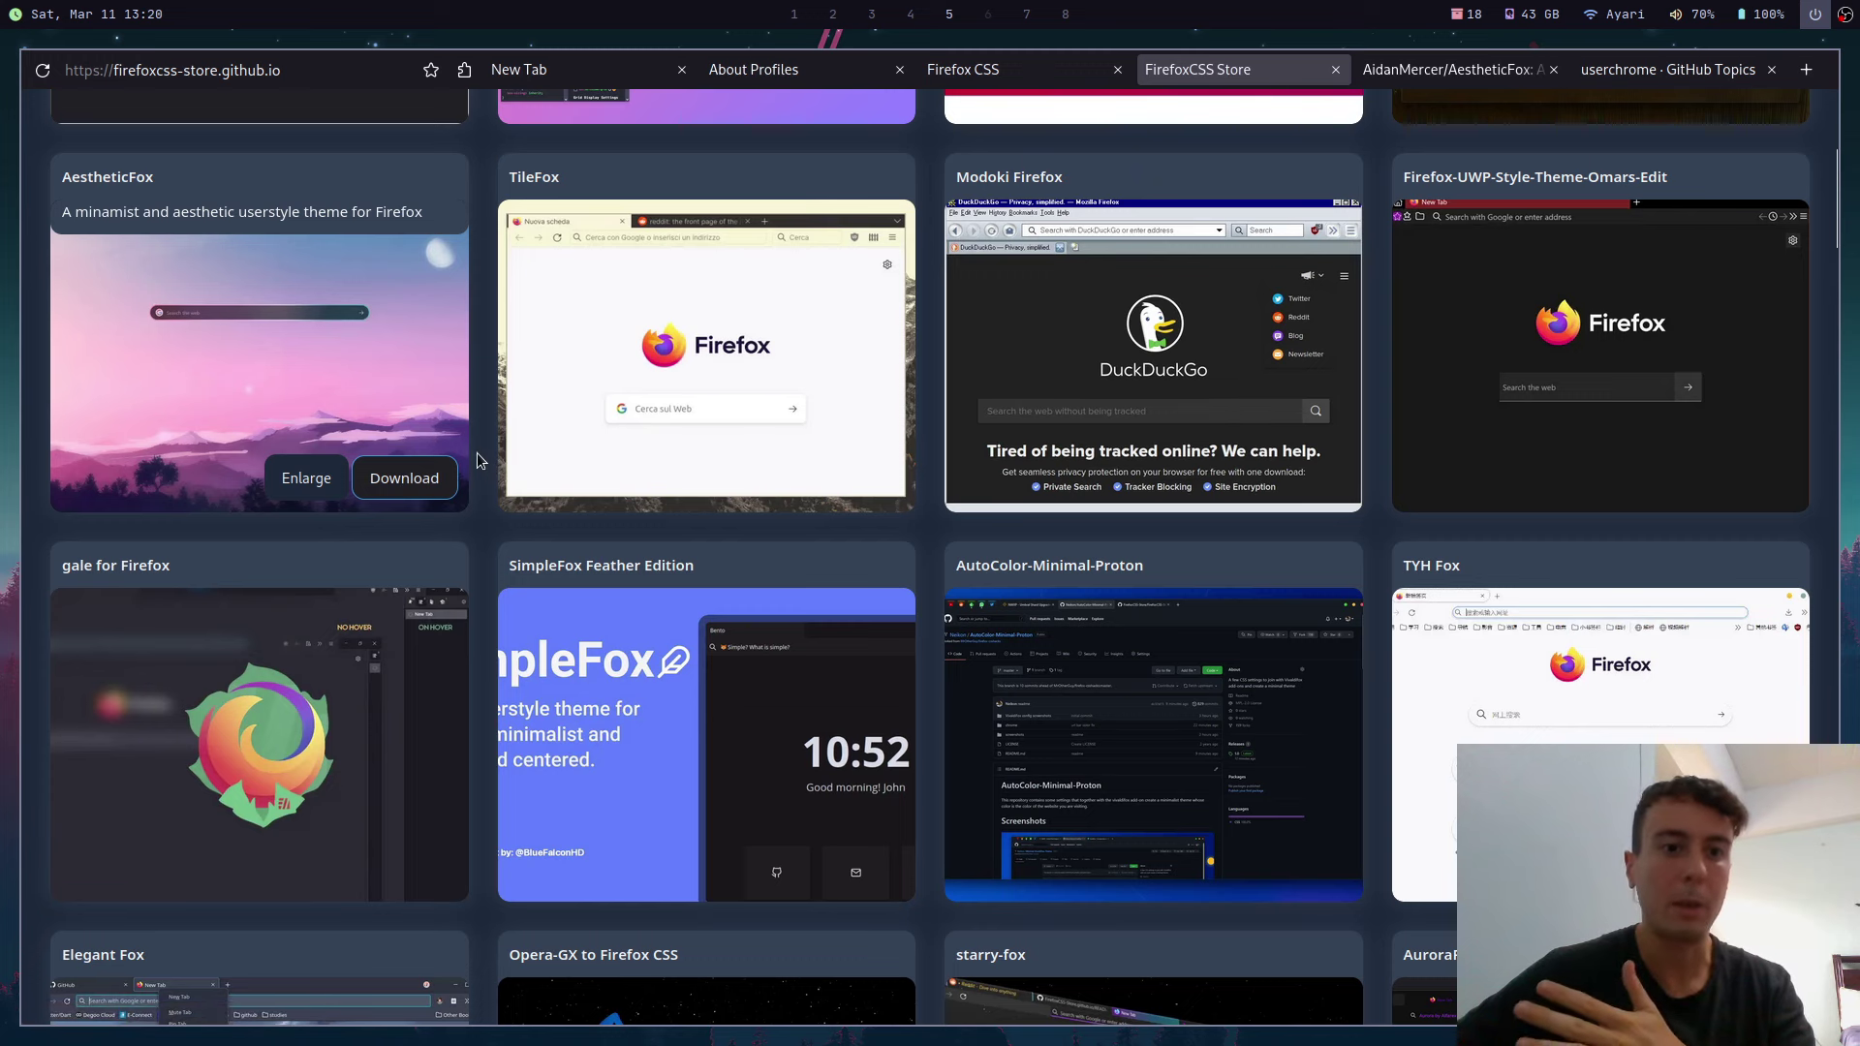
pyautogui.scroll(-5, 477, 451)
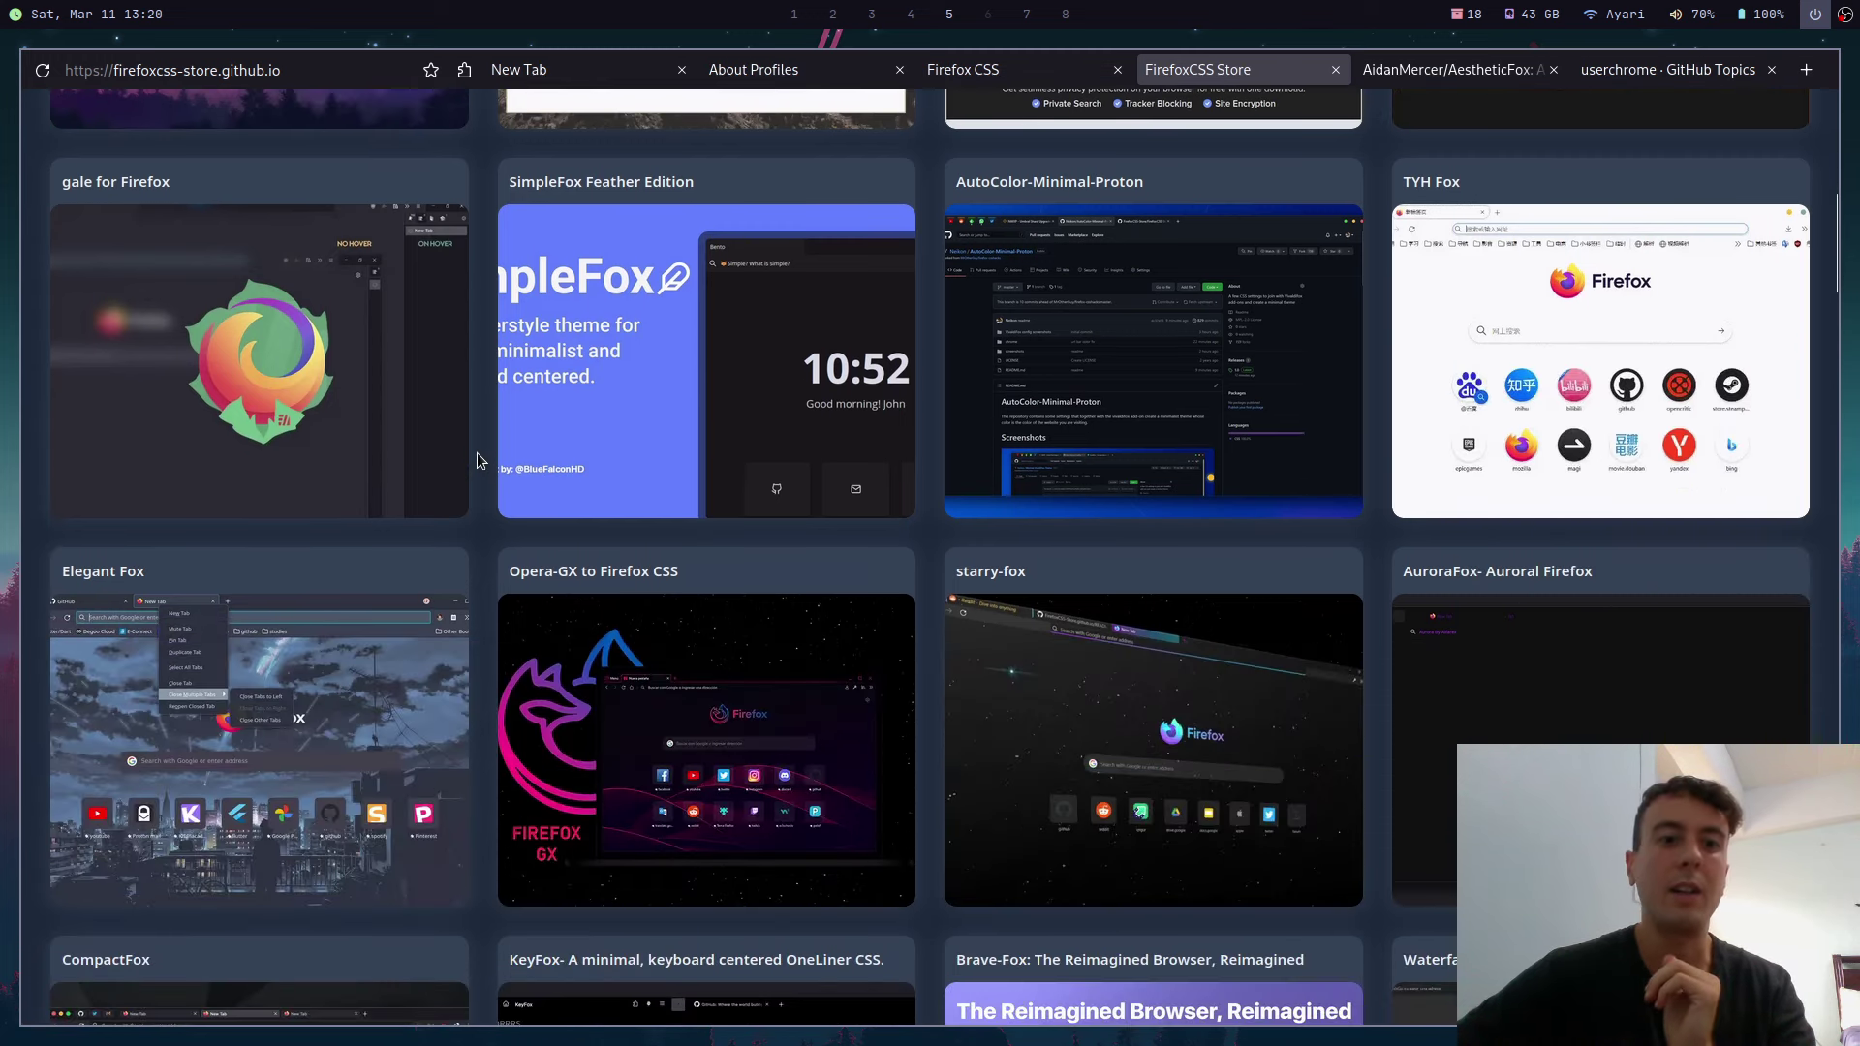
pyautogui.scroll(10, 477, 451)
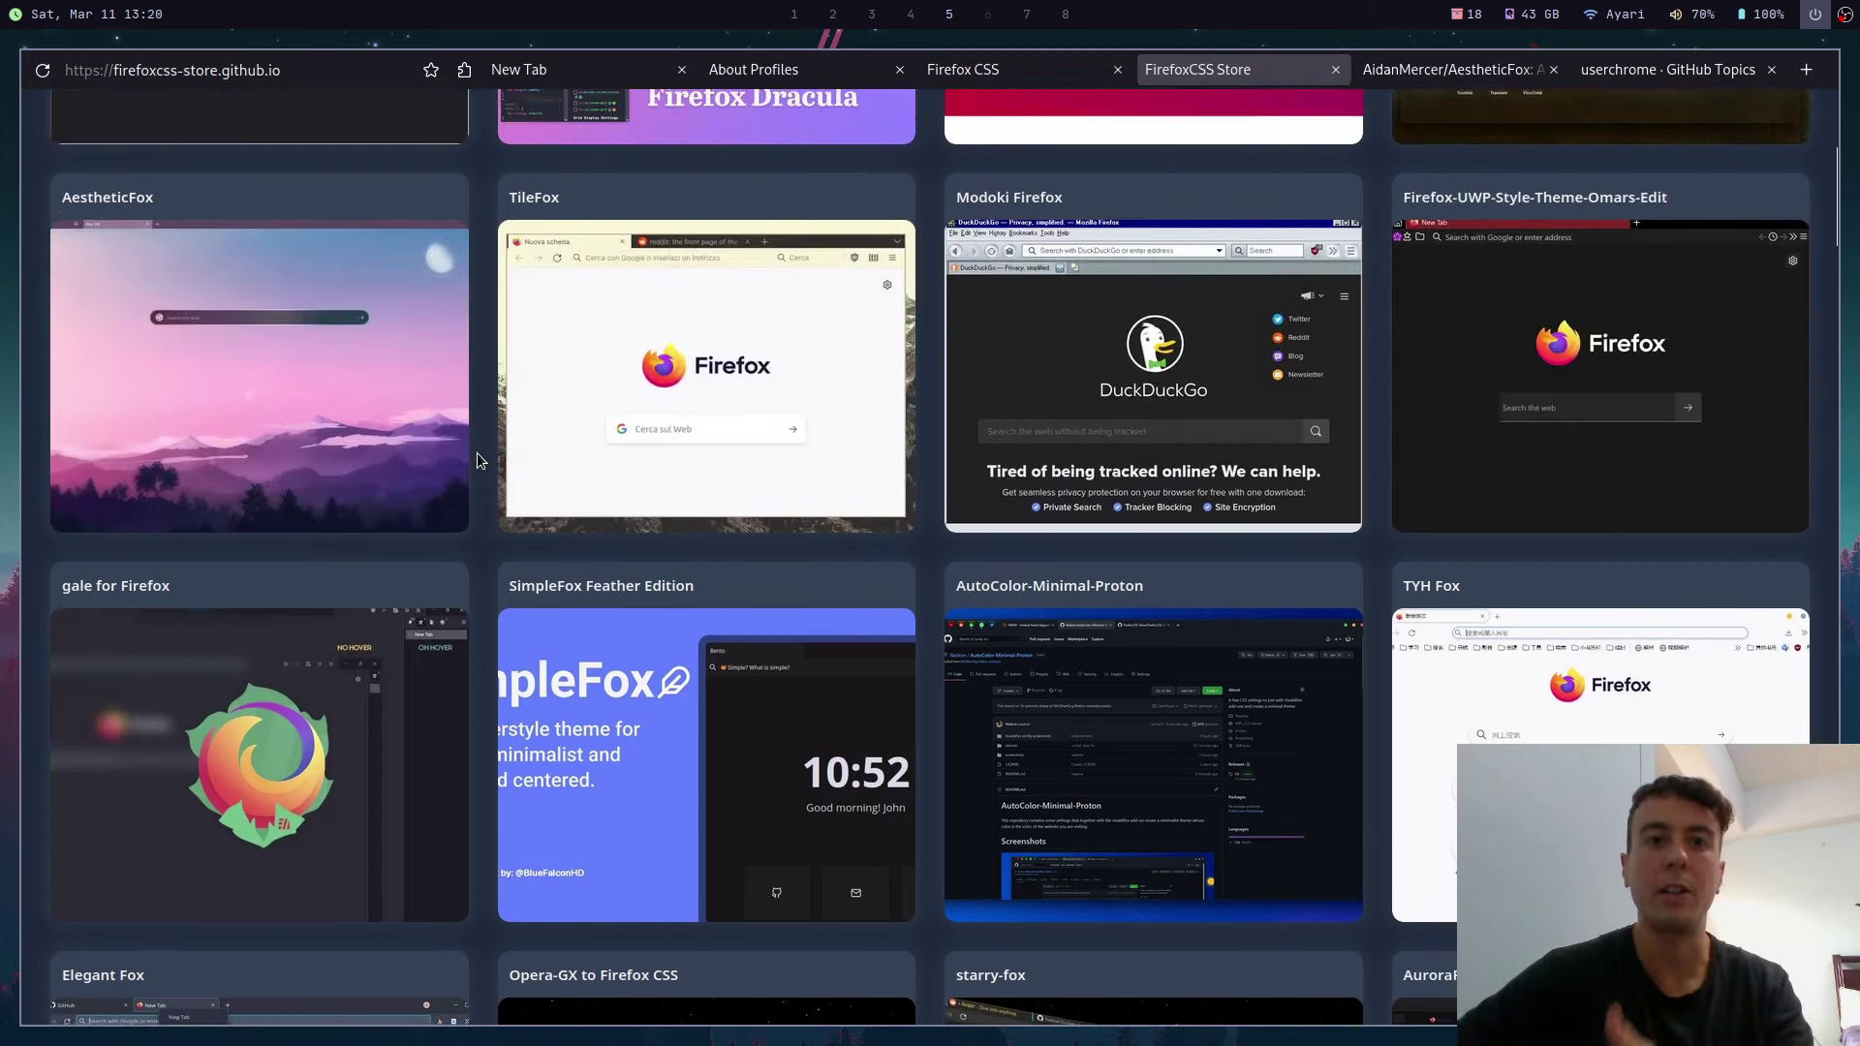
pyautogui.scroll(2, 476, 452)
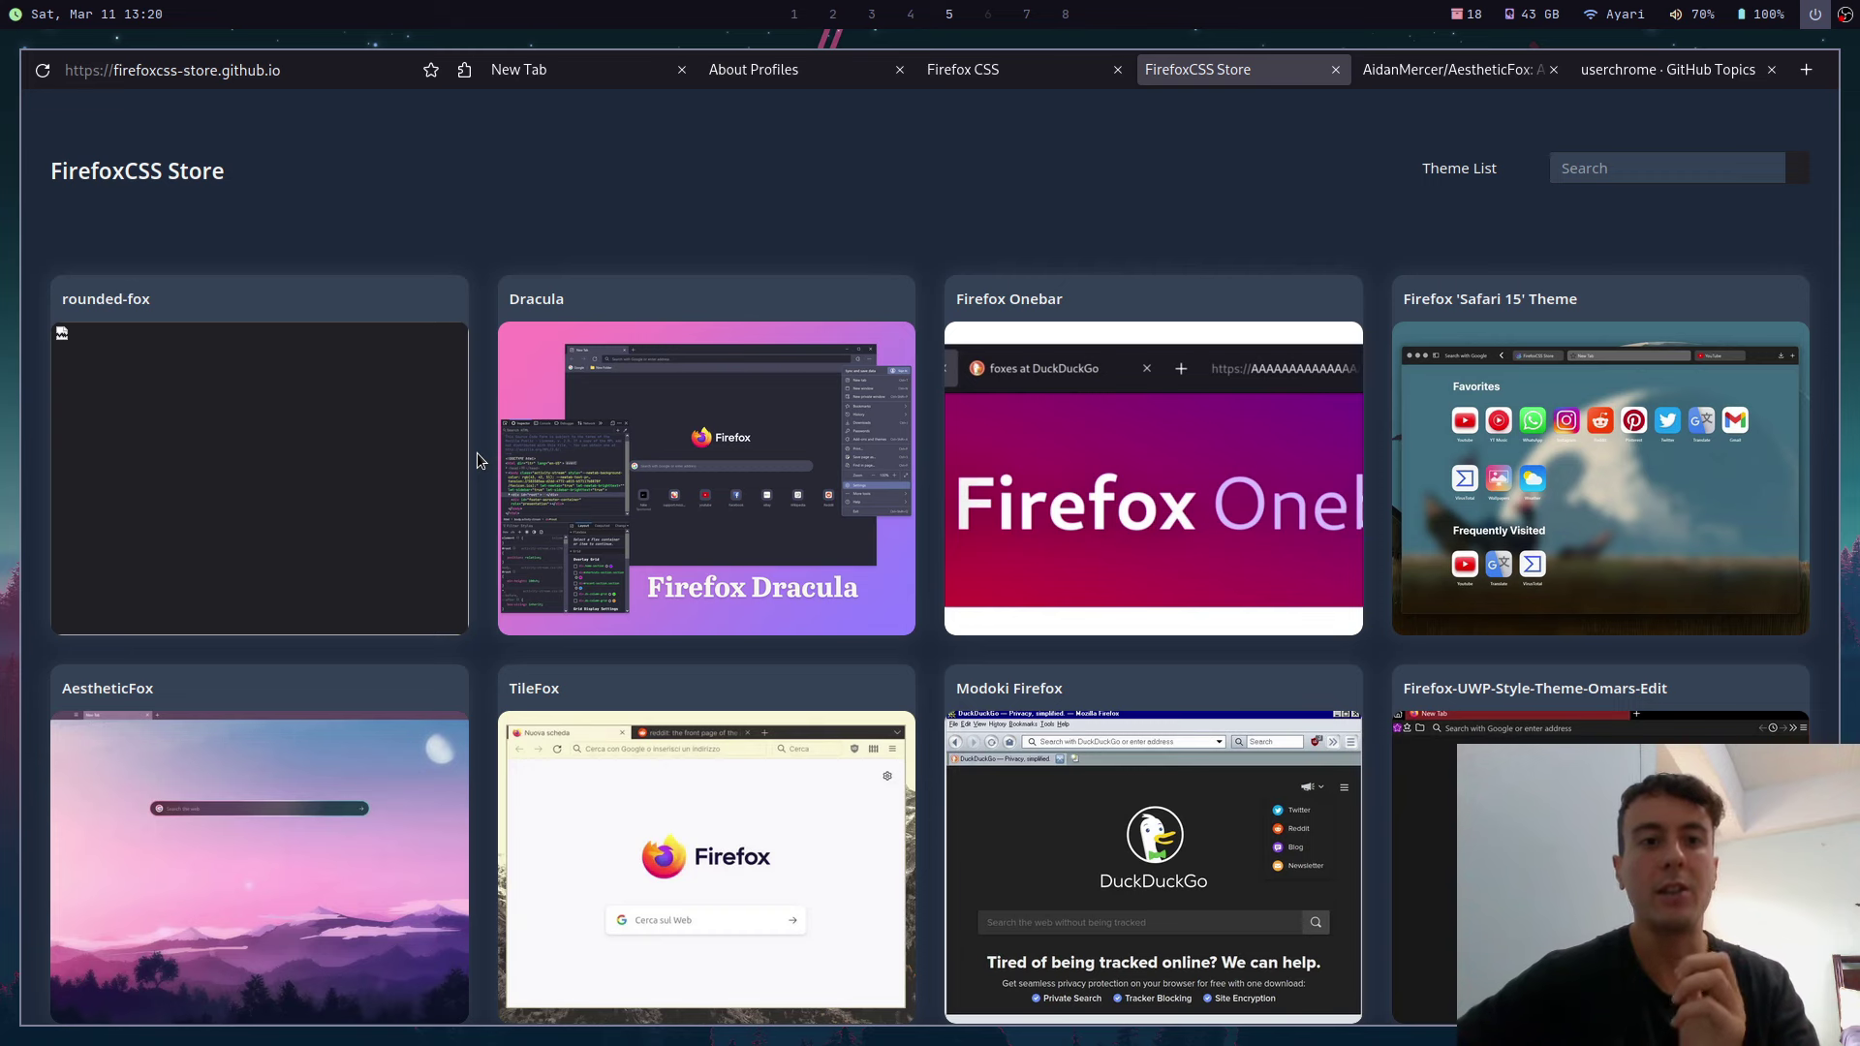
pyautogui.scroll(-5, 477, 451)
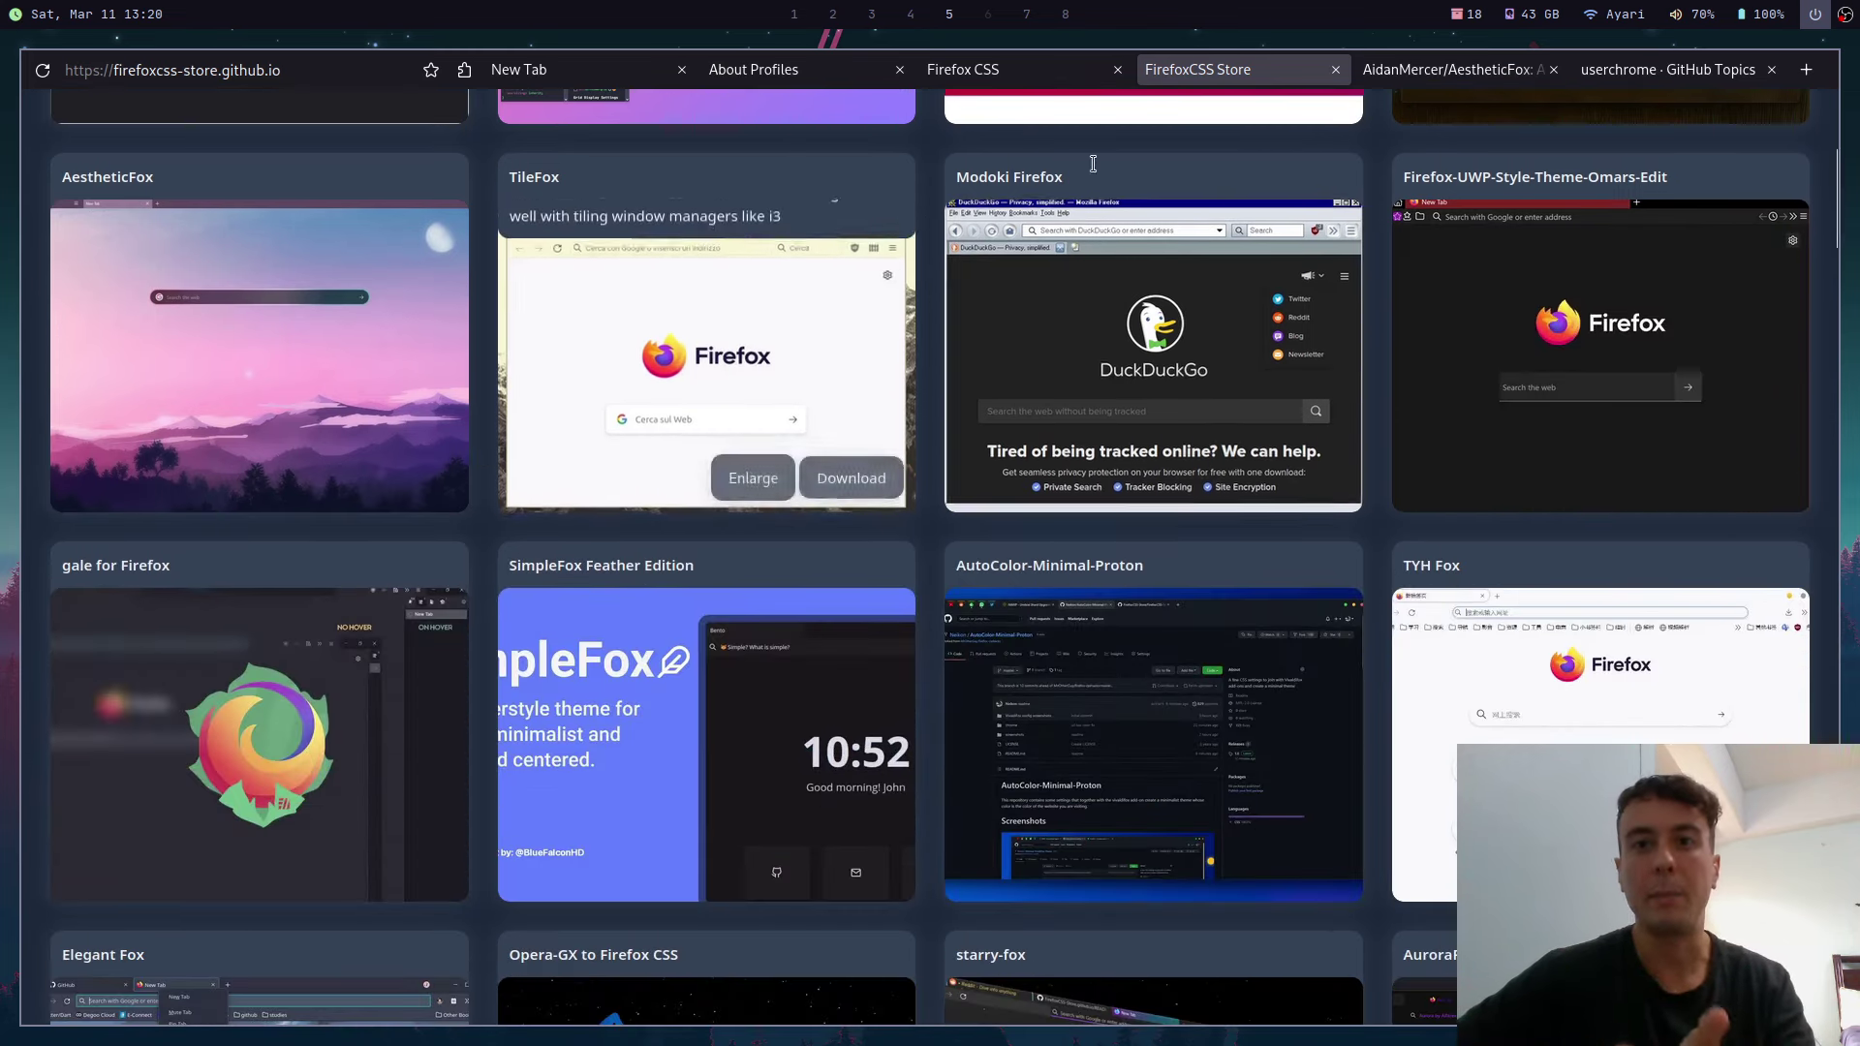
# Step: View the AestheticFox repository, then go back to the gallery and scroll further down
pyautogui.click(1448, 69)
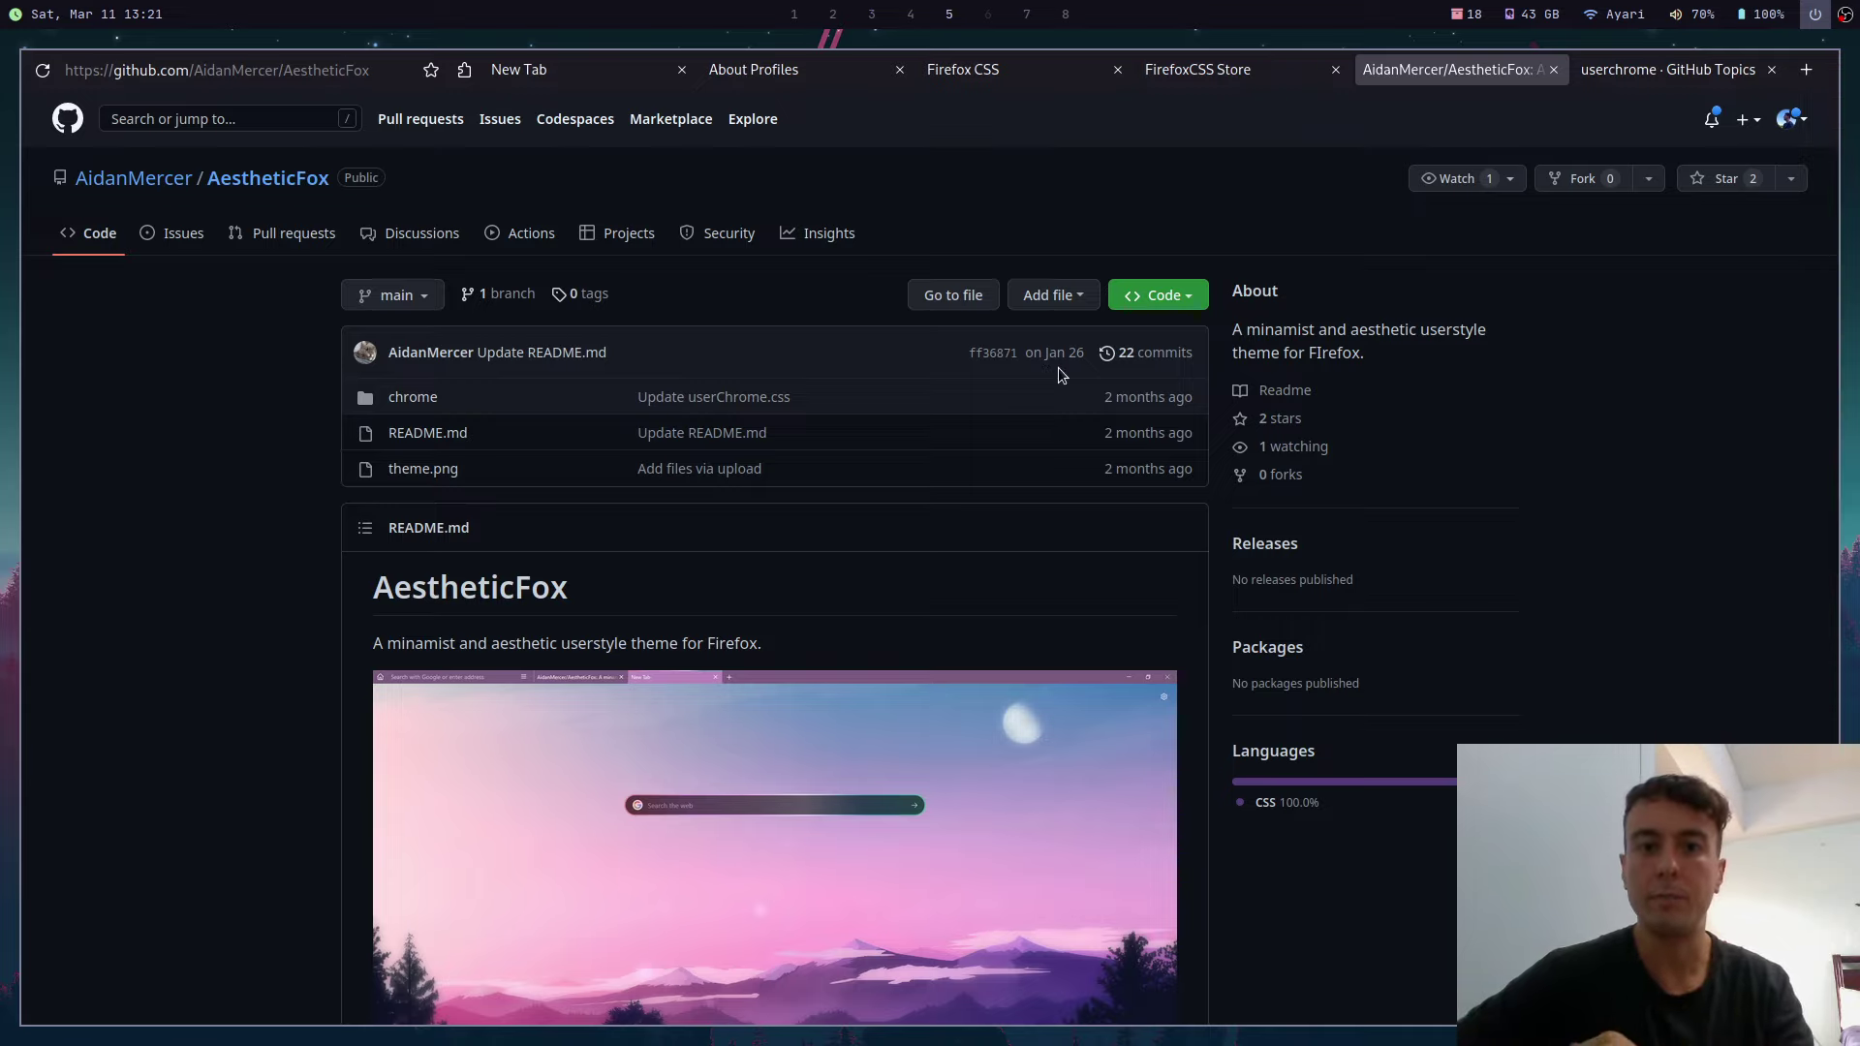
pyautogui.hotkey('ctrl', 'shift', 'Tab')
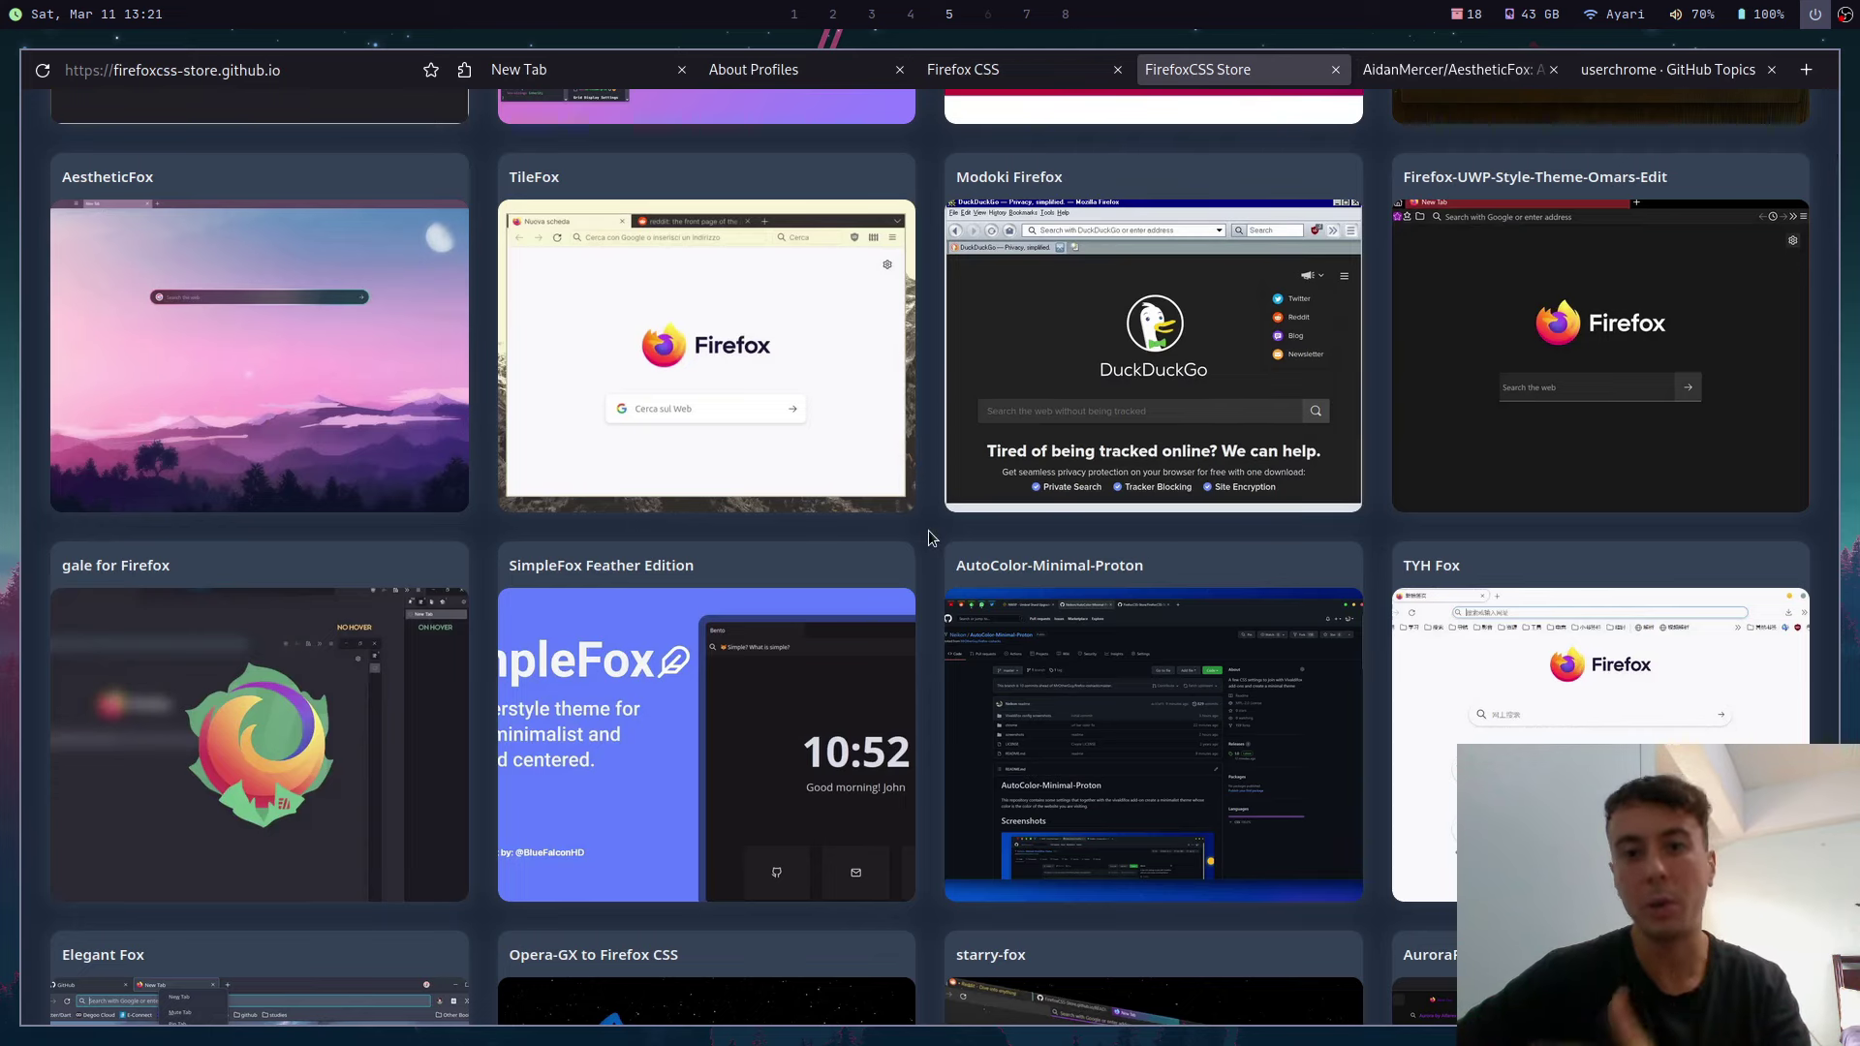
pyautogui.scroll(-6, 928, 535)
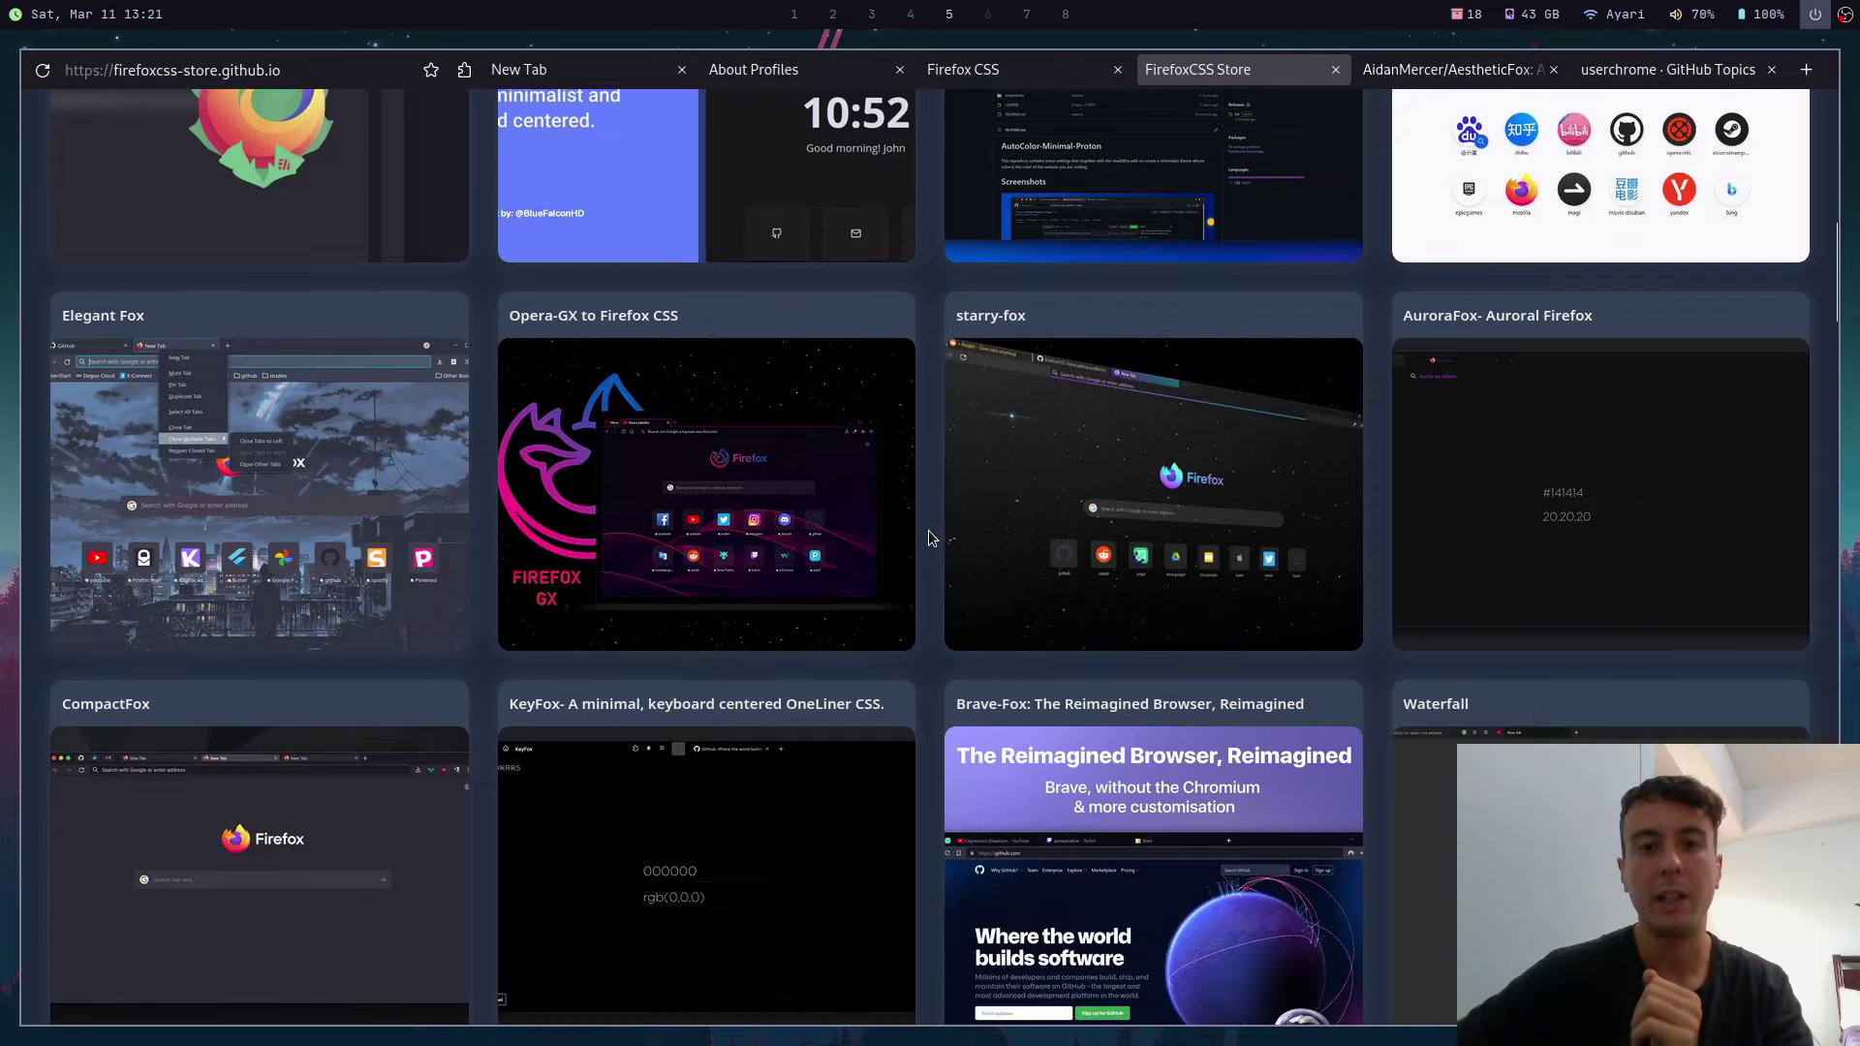
pyautogui.scroll(-2, 928, 531)
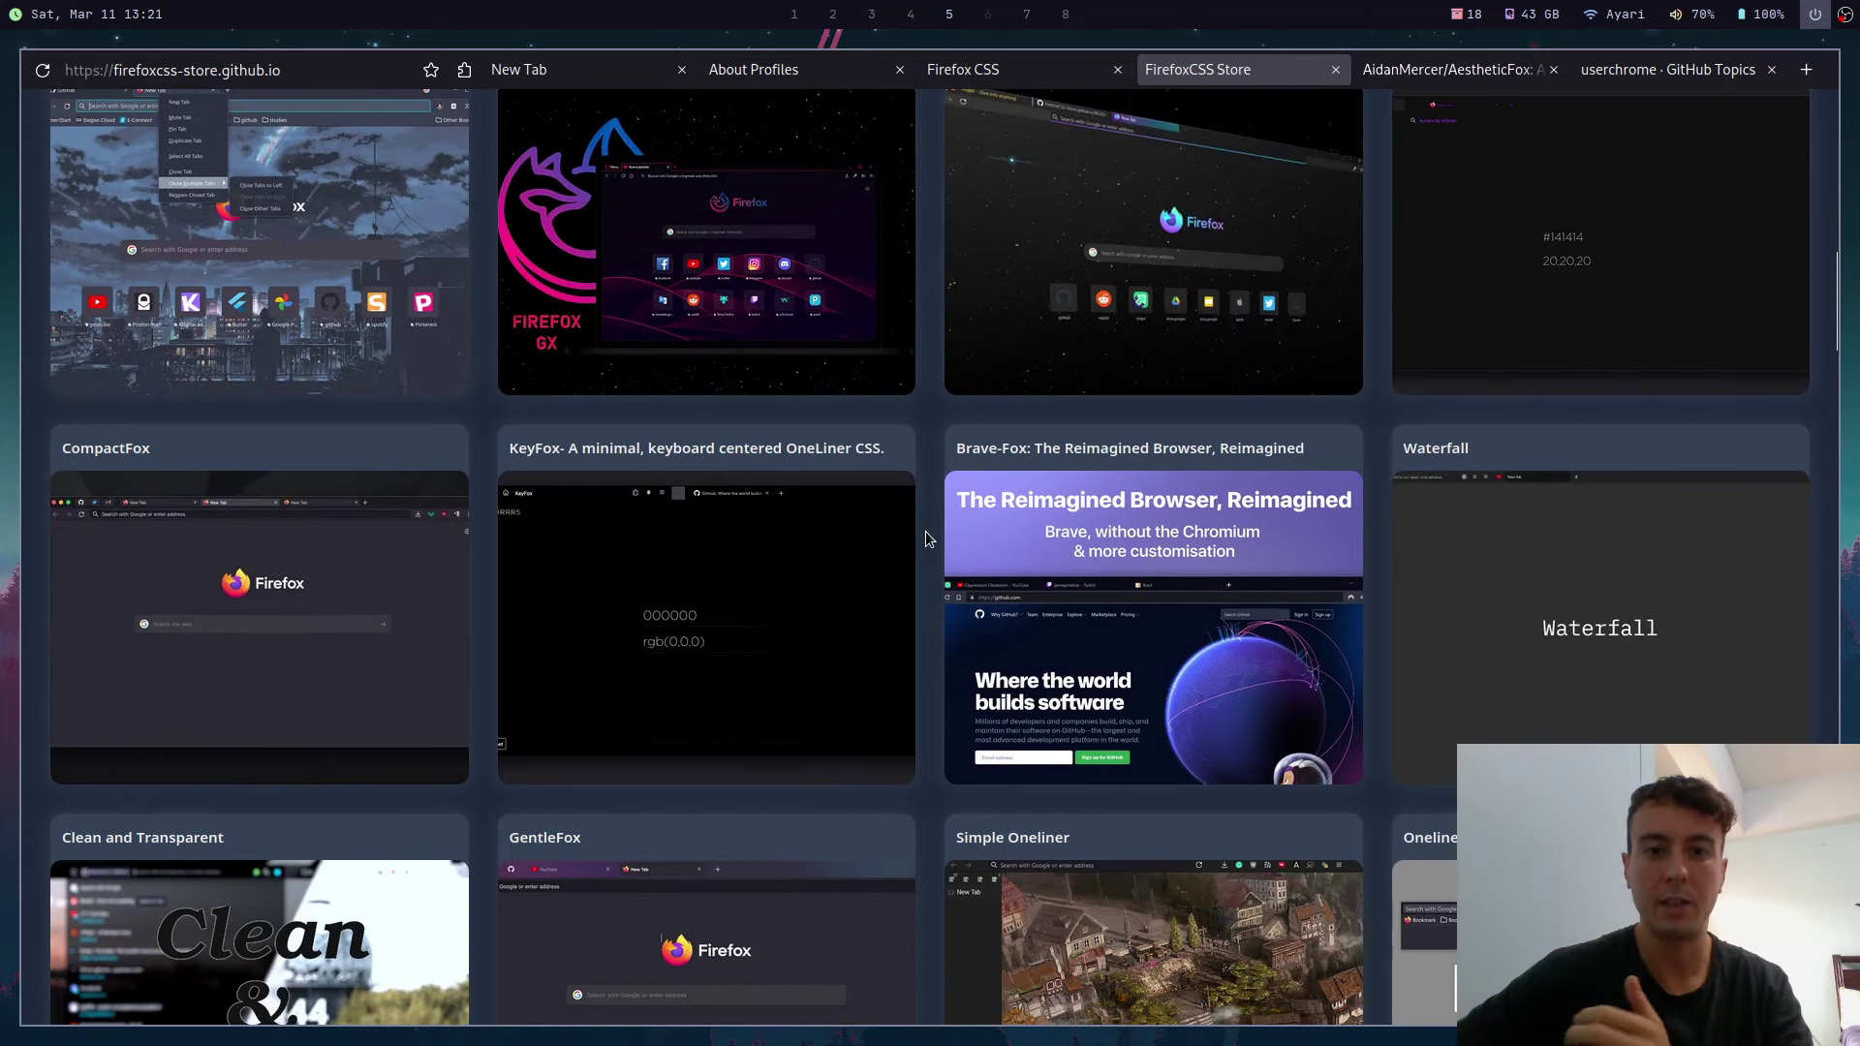
pyautogui.scroll(-1, 926, 540)
# Step: Open Brave-Fox's repository in a background tab, preview the theme, and read its README zoomed in twice
pyautogui.middleClick(1290, 620)
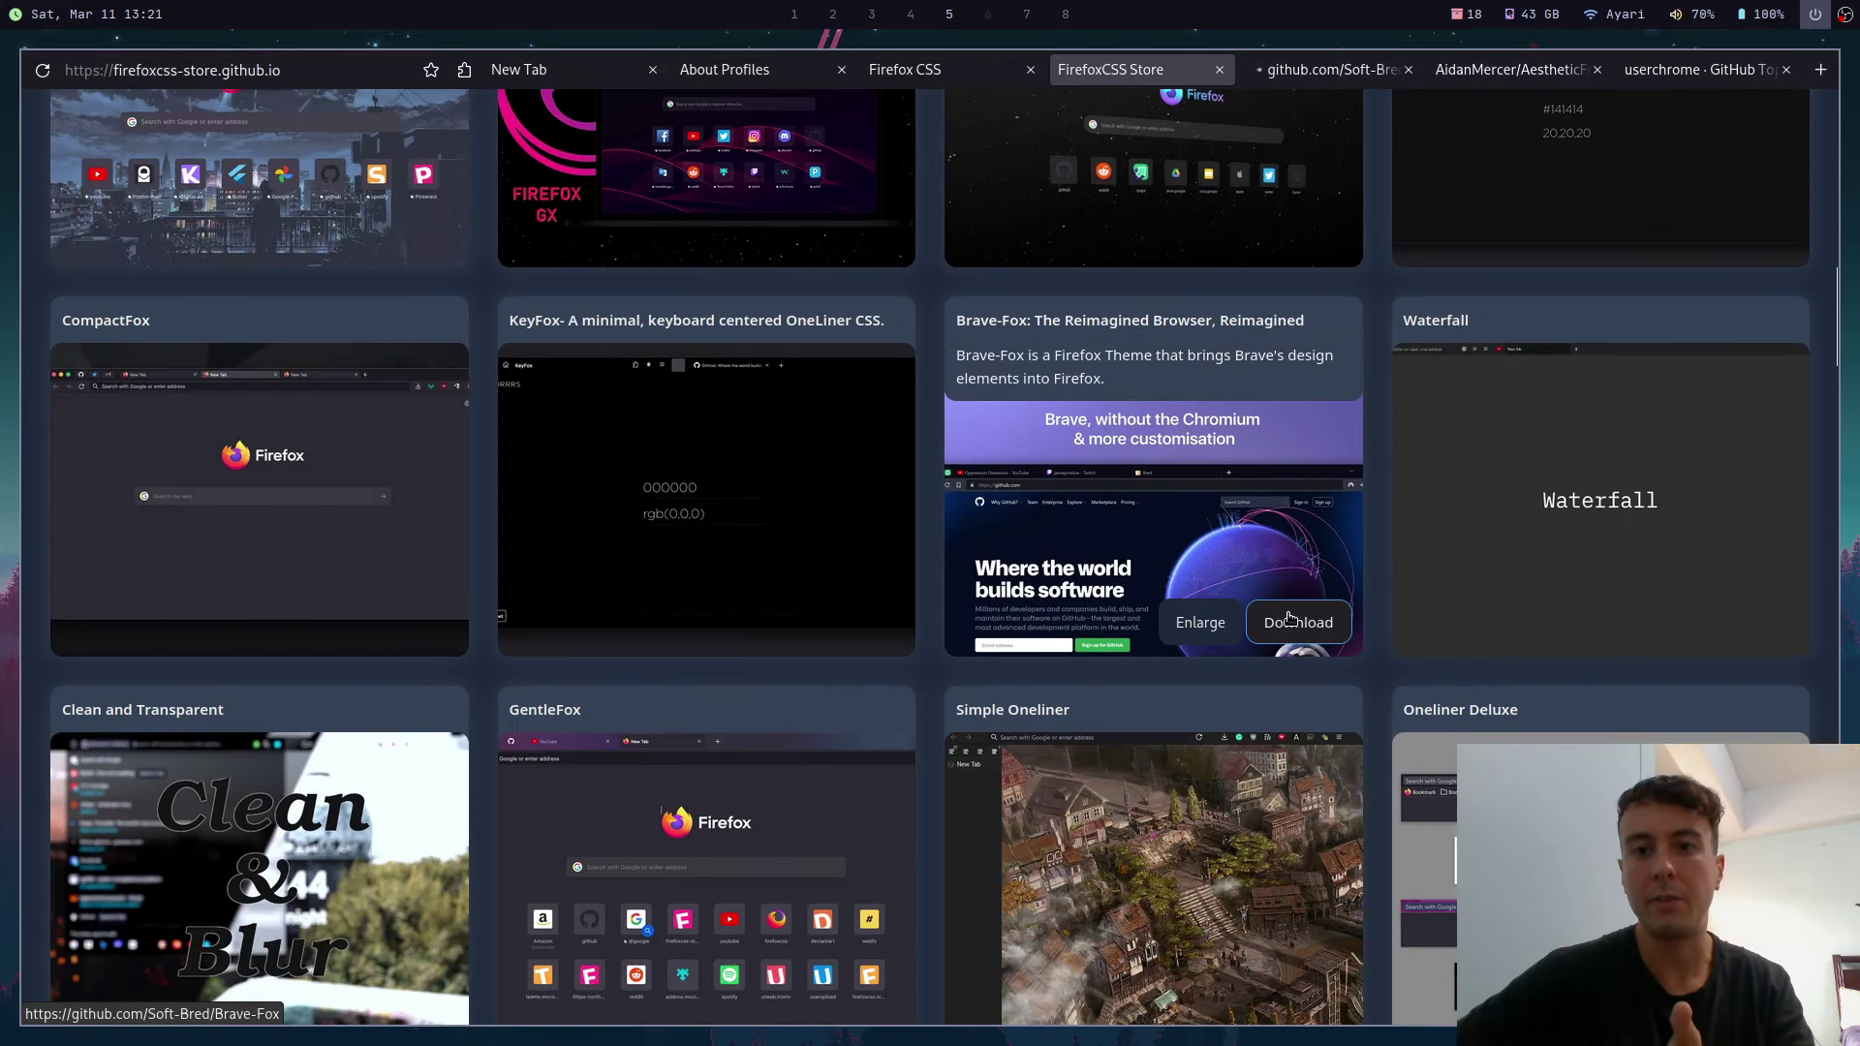
pyautogui.click(1202, 623)
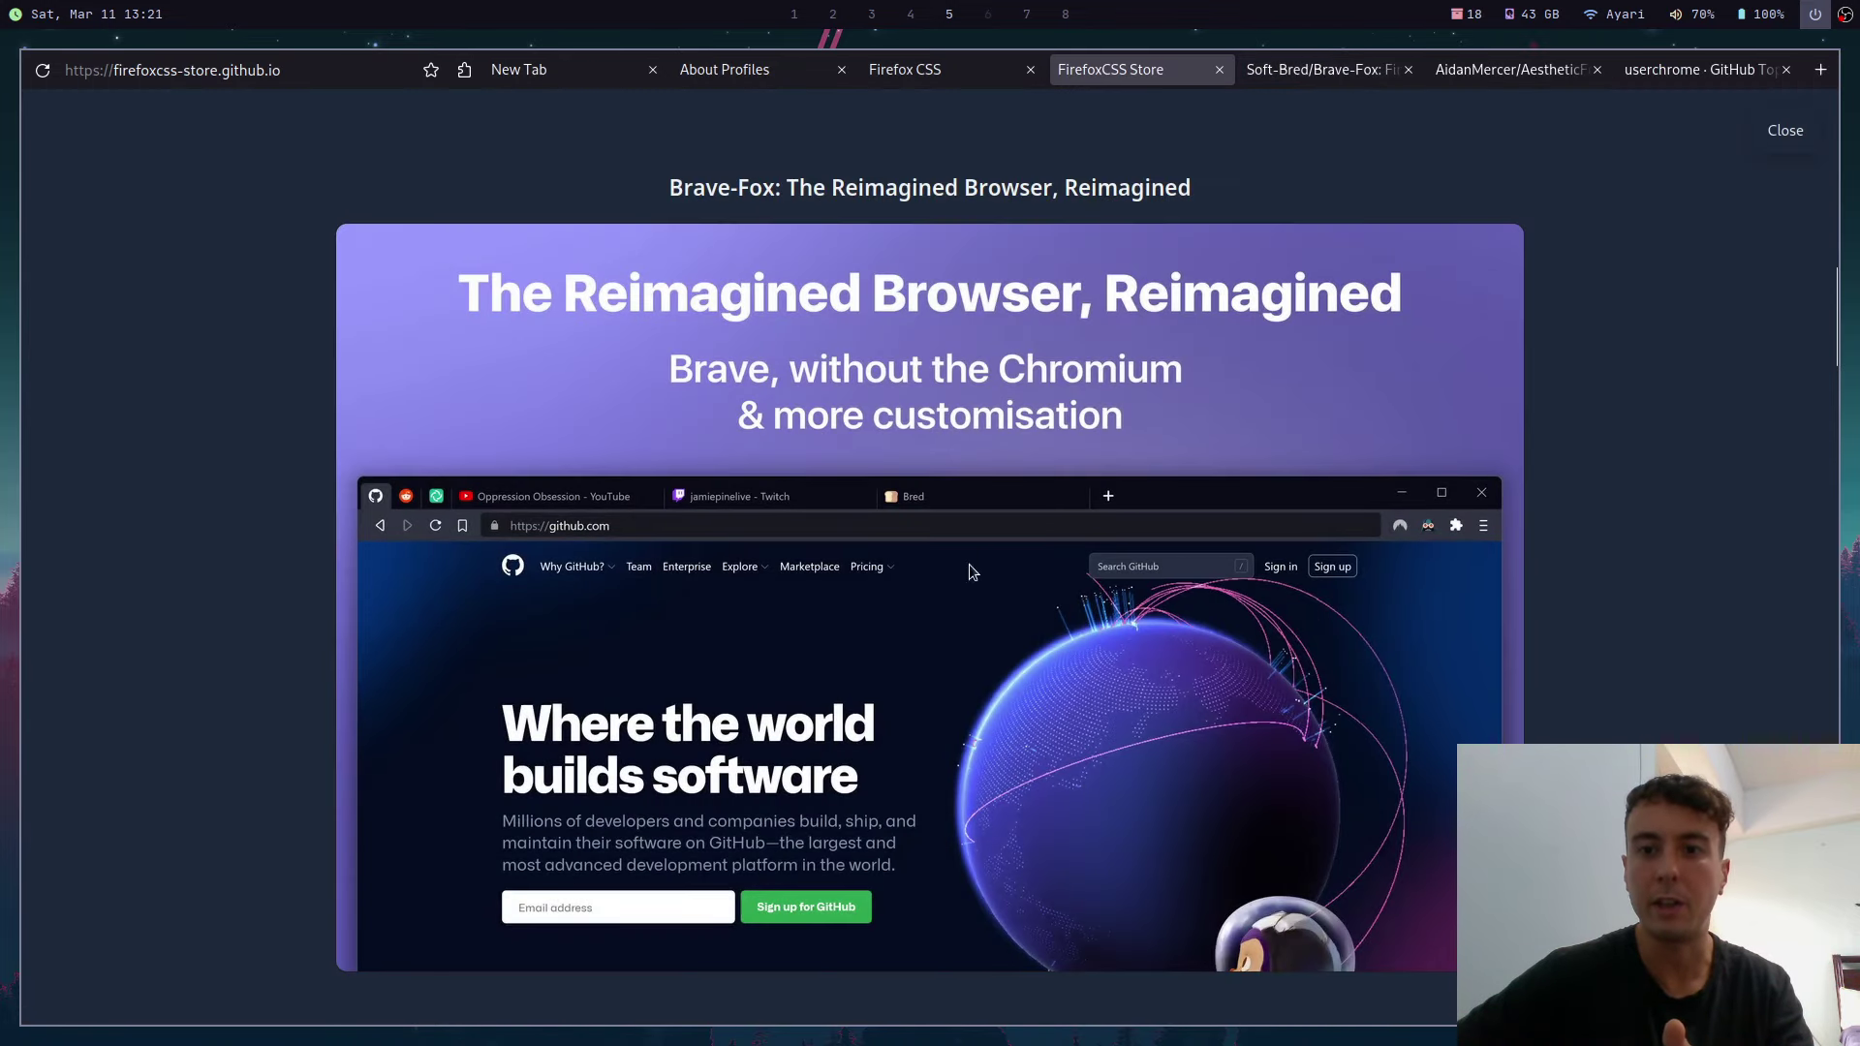
pyautogui.click(1258, 523)
pyautogui.hotkey('ctrl', 'Tab')
pyautogui.scroll(-4, 930, 450)
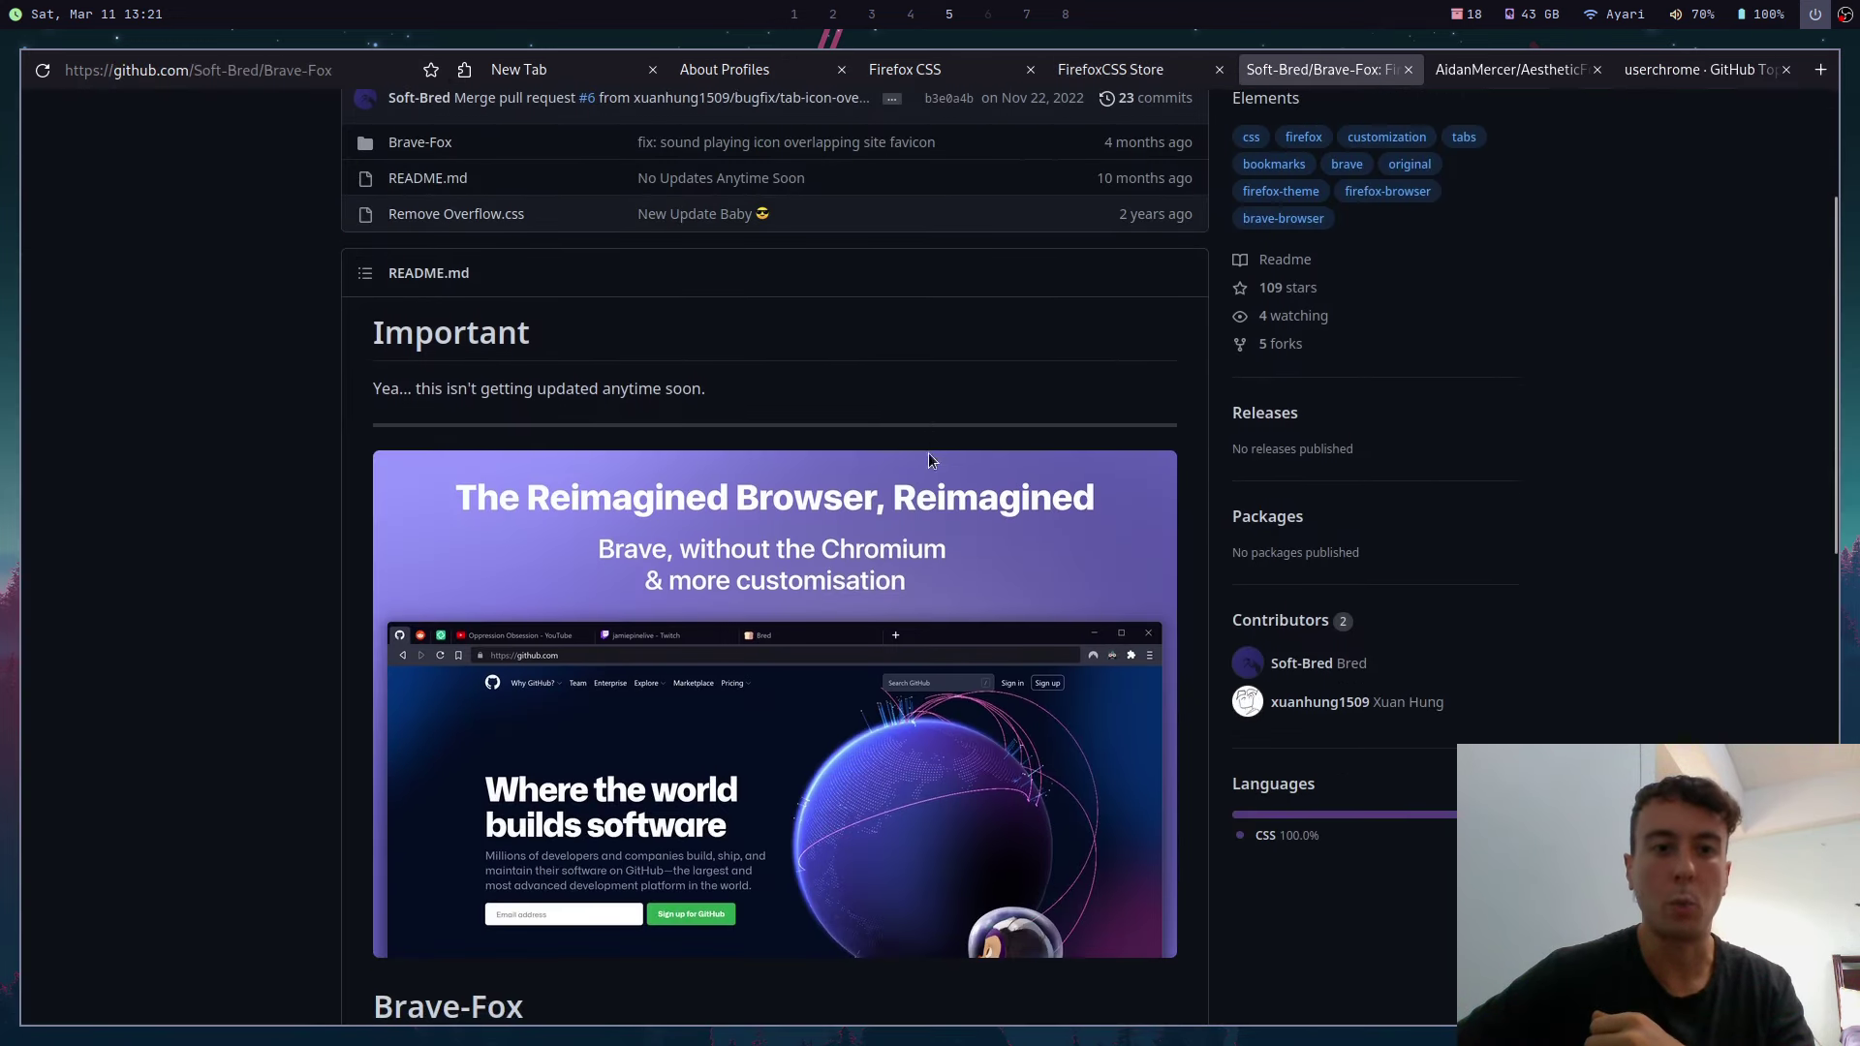
pyautogui.hotkey('ctrl', '+')
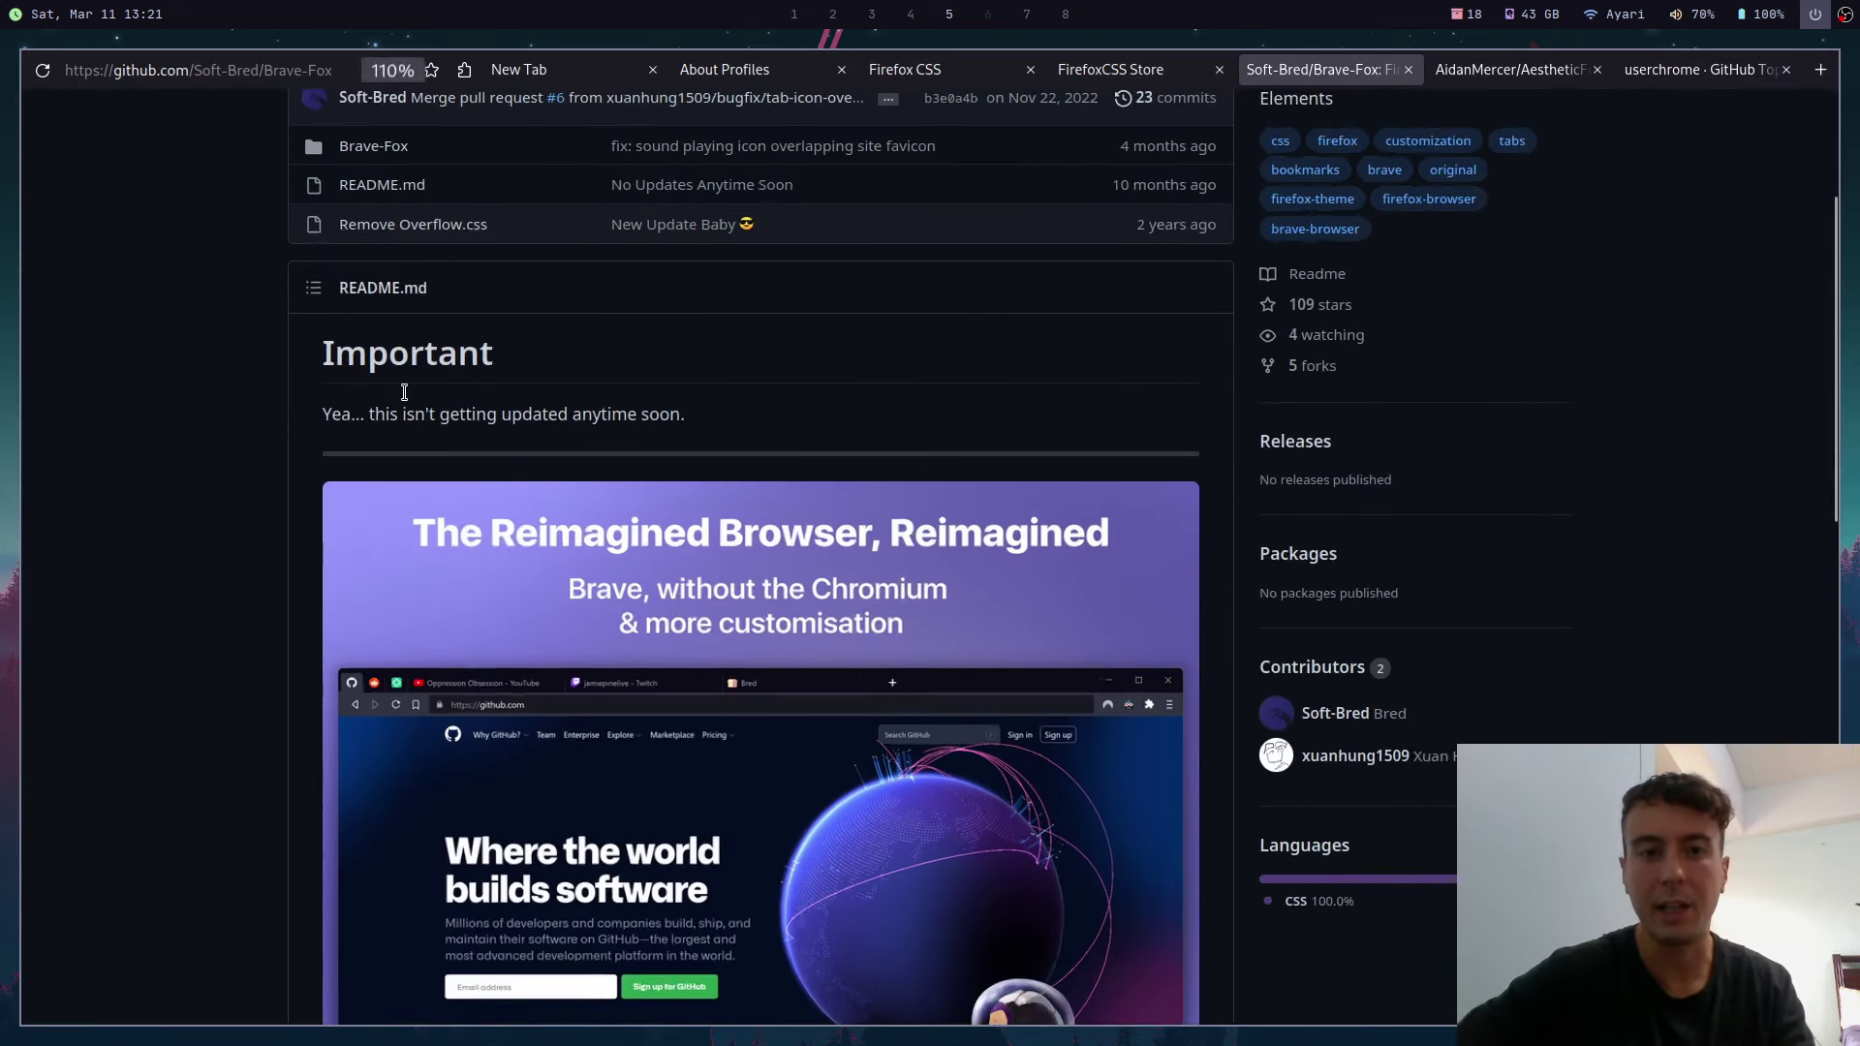
pyautogui.hotkey('ctrl', '+')
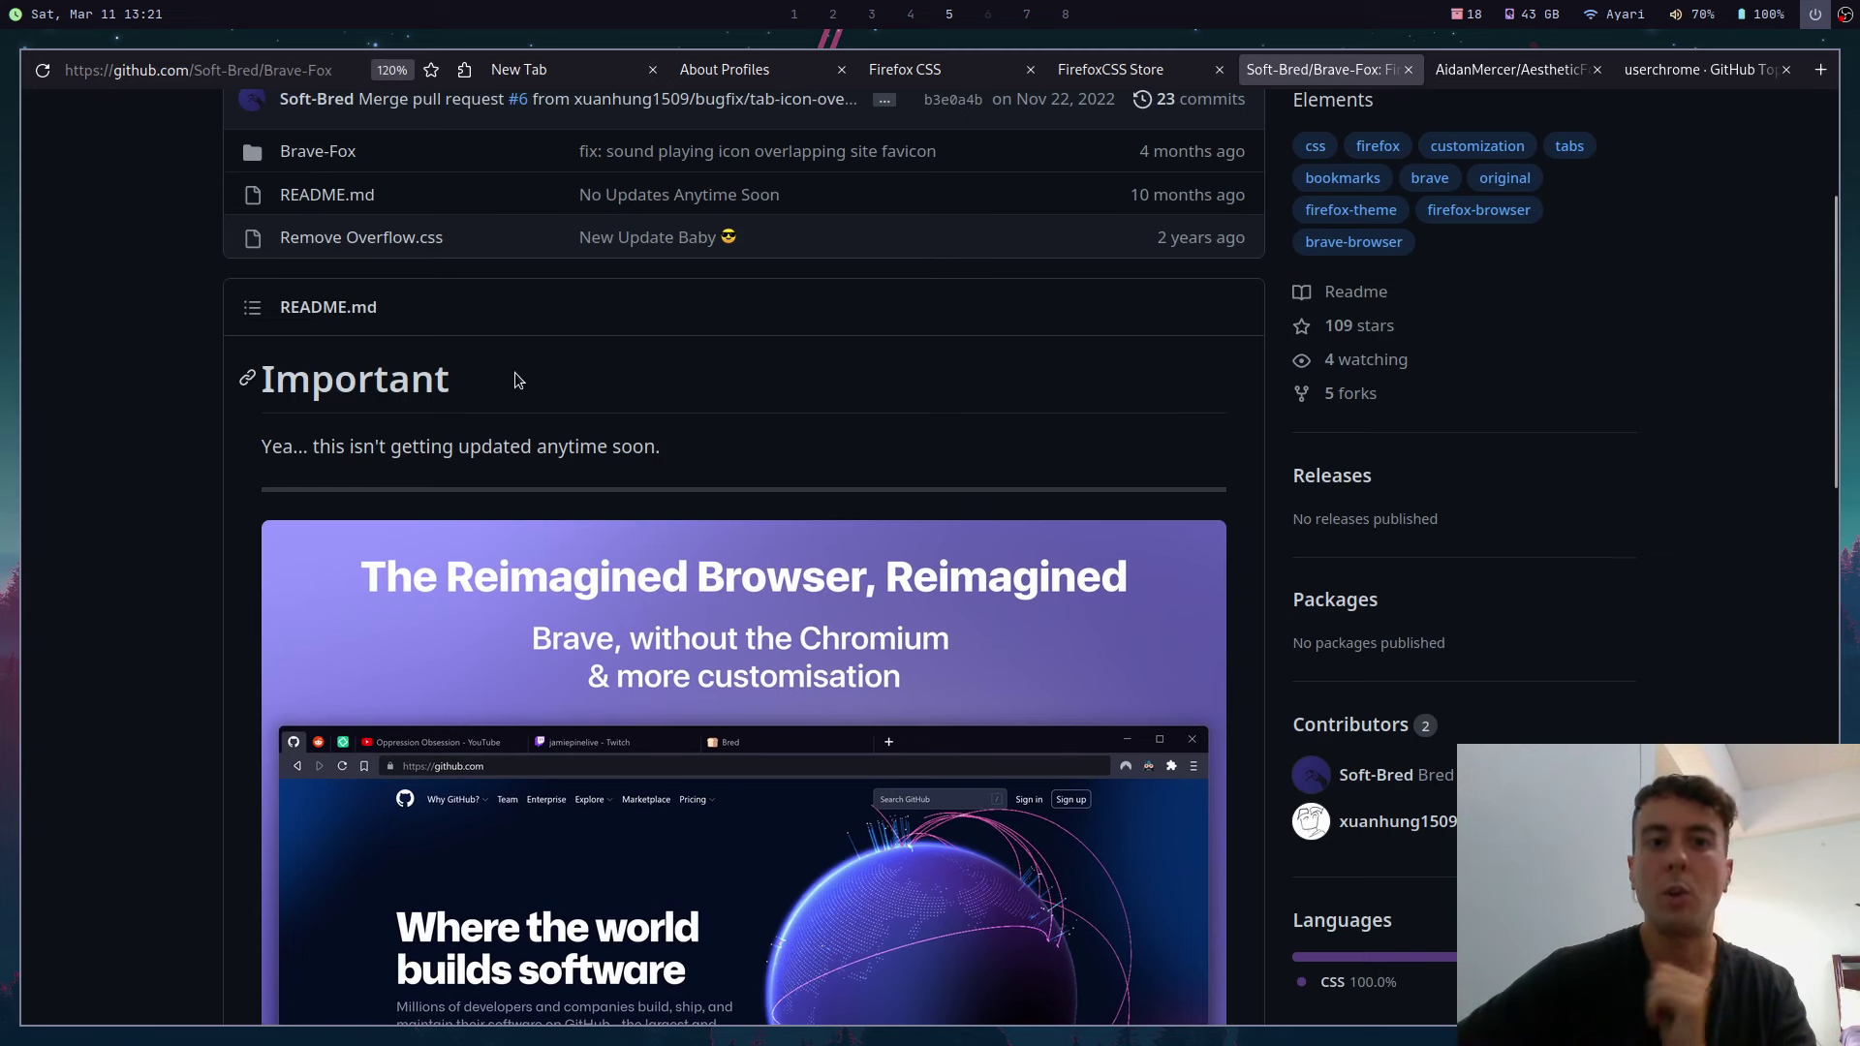
# Step: Scroll down the FirefoxCSS Store theme grid and back up to rounded-fox, Dracula and Firefox Onebar
pyautogui.click(1134, 70)
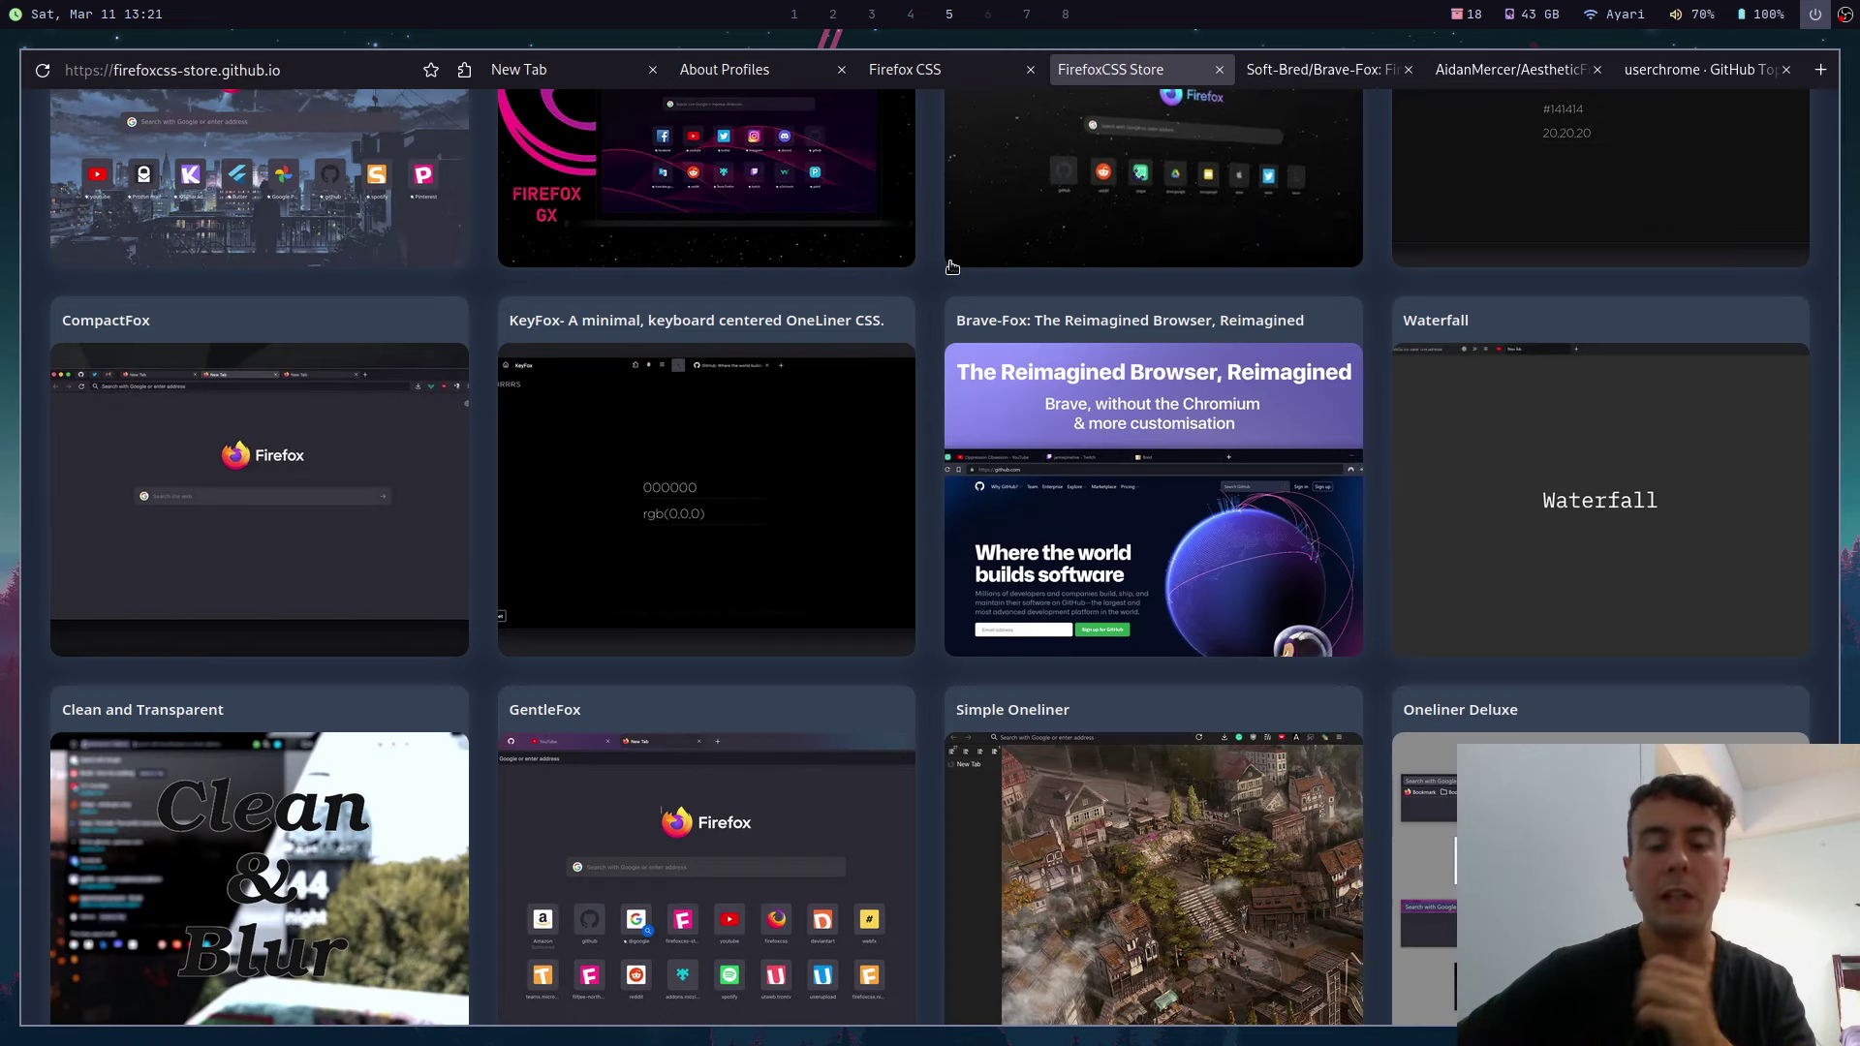
pyautogui.scroll(-3, 928, 306)
pyautogui.scroll(-3, 928, 306)
pyautogui.scroll(-3, 928, 306)
pyautogui.scroll(-2, 928, 306)
pyautogui.scroll(4, 929, 306)
pyautogui.scroll(8, 928, 310)
pyautogui.scroll(4, 928, 310)
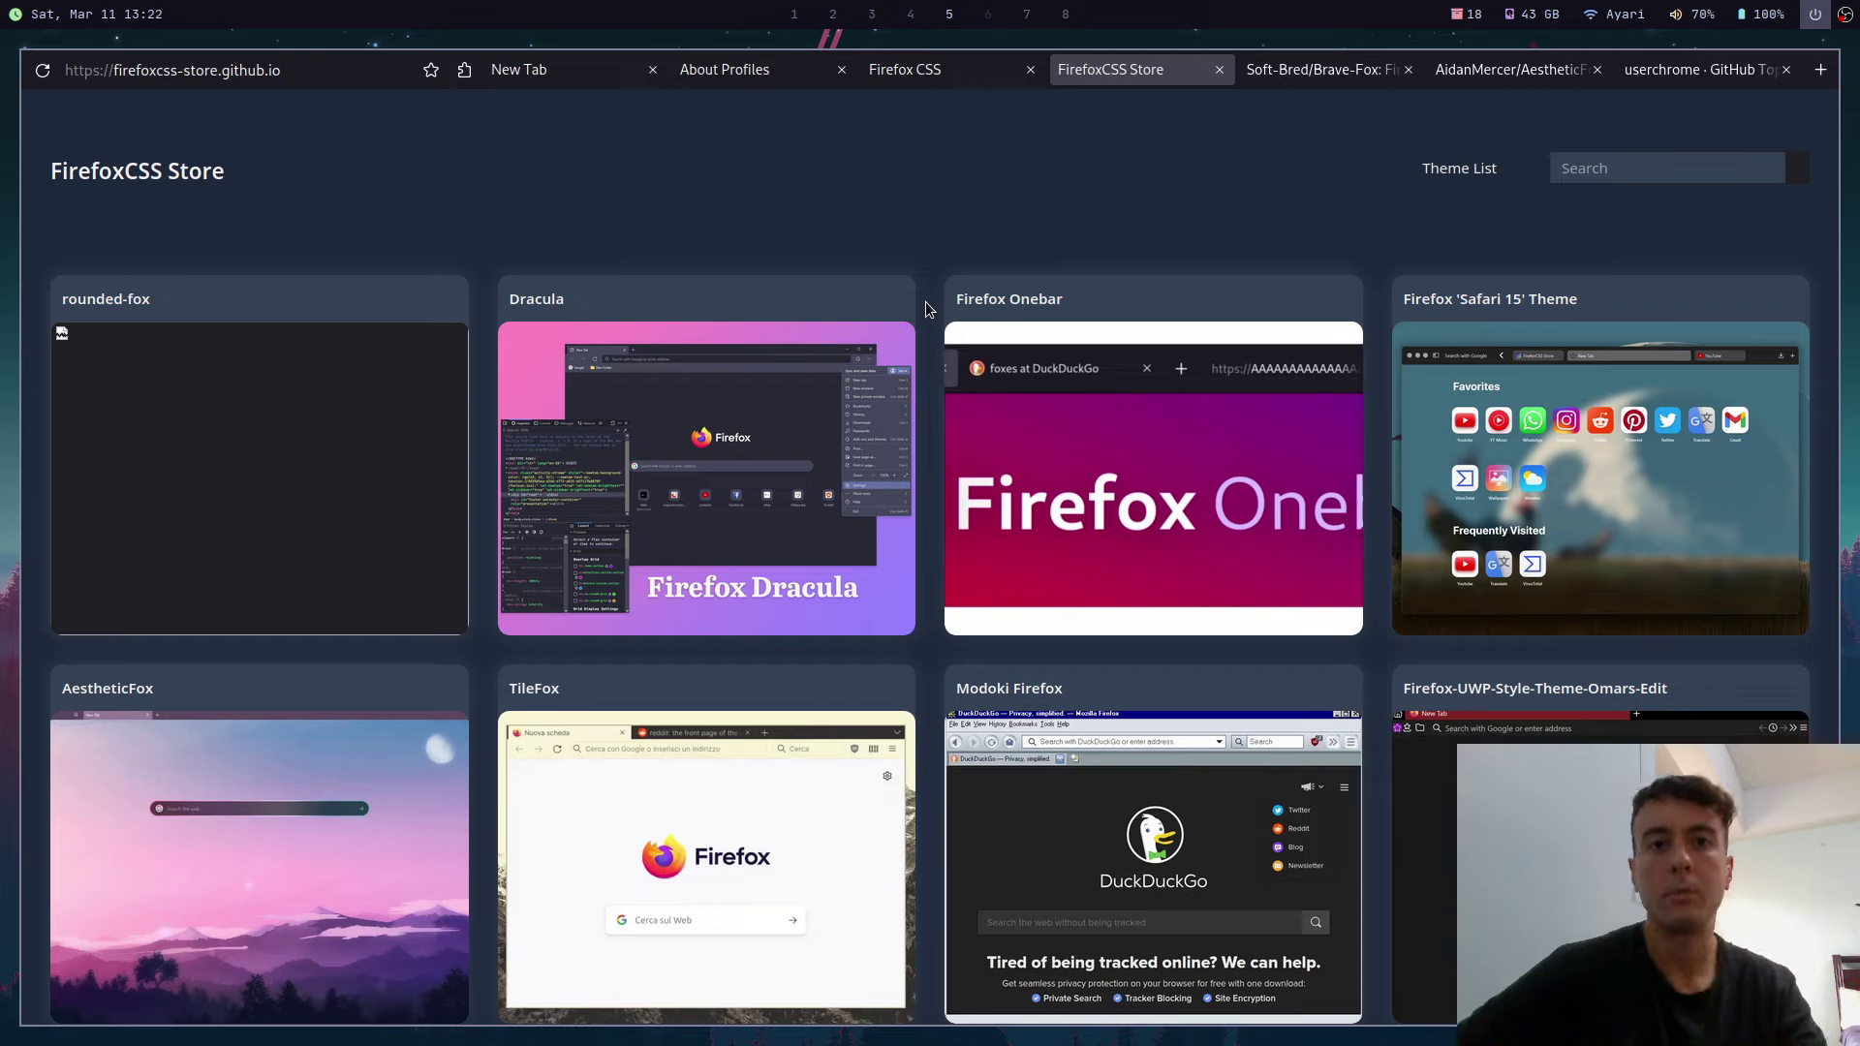
# Step: Open Firefox Onebar's Codeberg repository in a new tab and zoom in on its LICENSE, README.md, userChrome.css files
pyautogui.middleClick(1293, 608)
pyautogui.click(1222, 69)
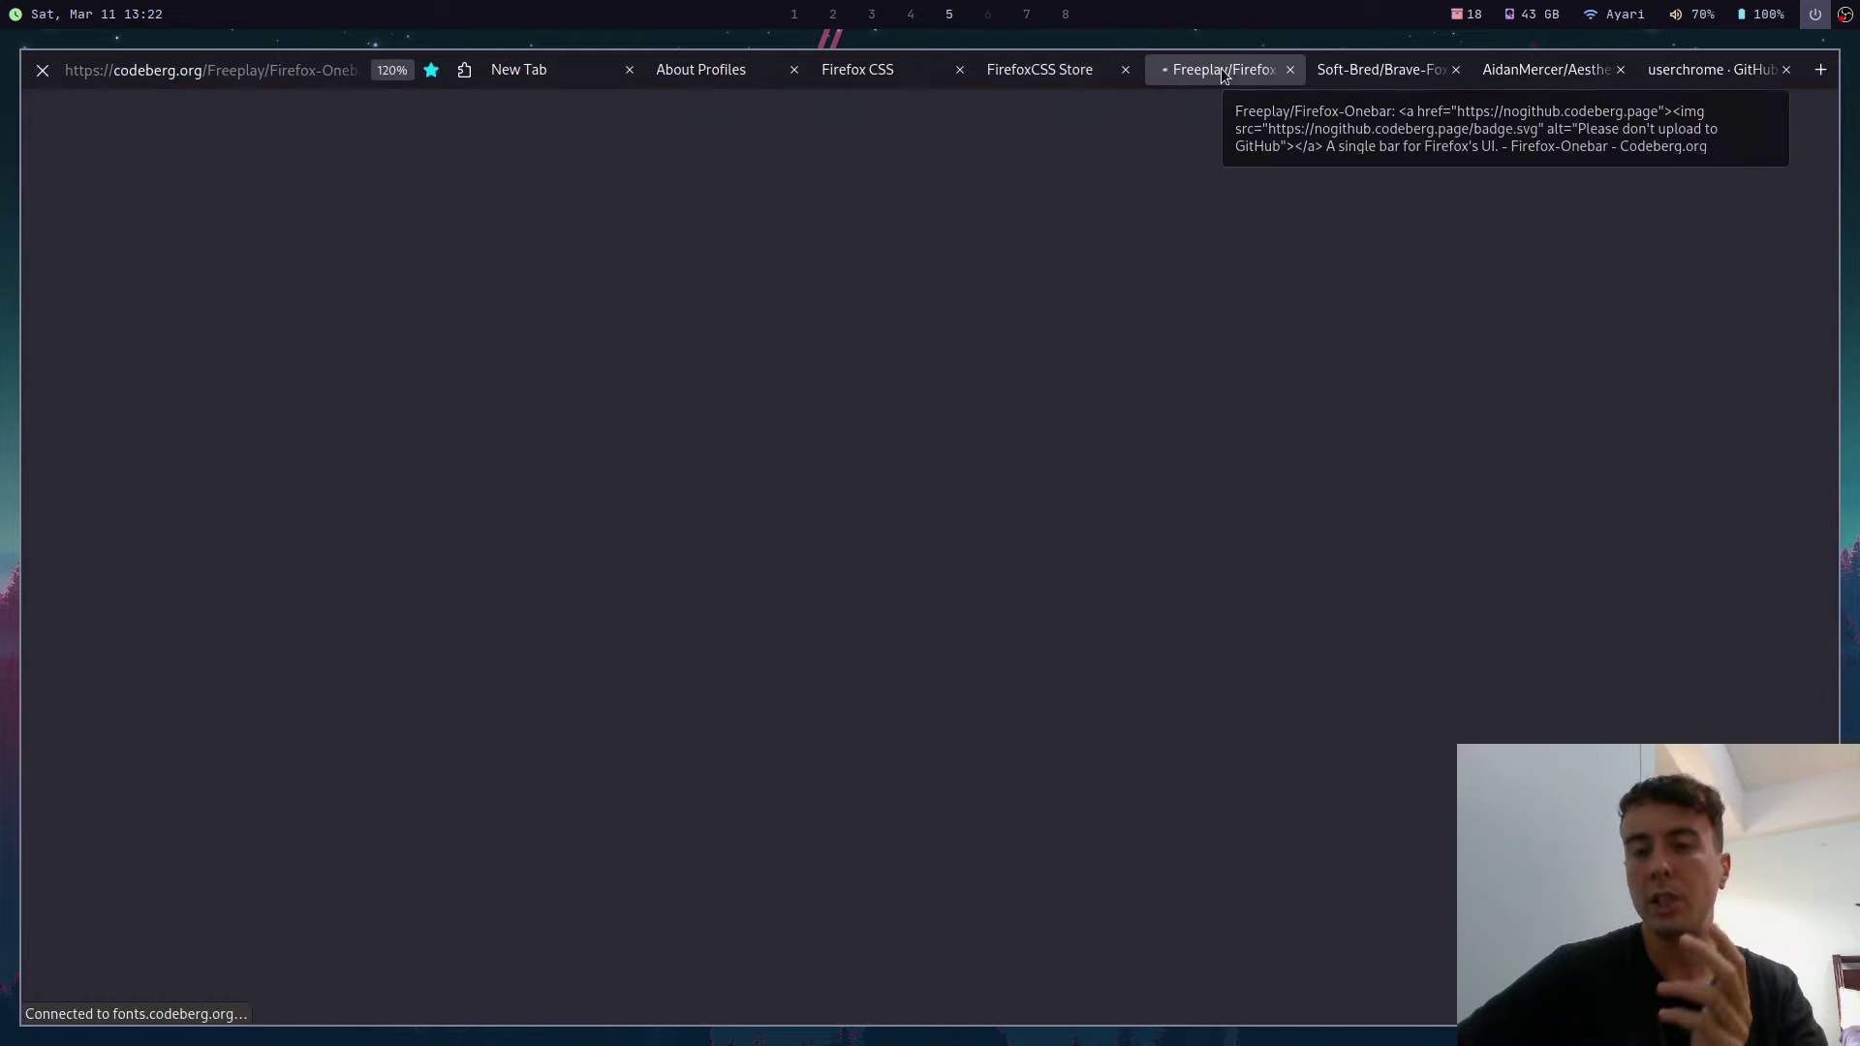
pyautogui.scroll(-3, 1167, 302)
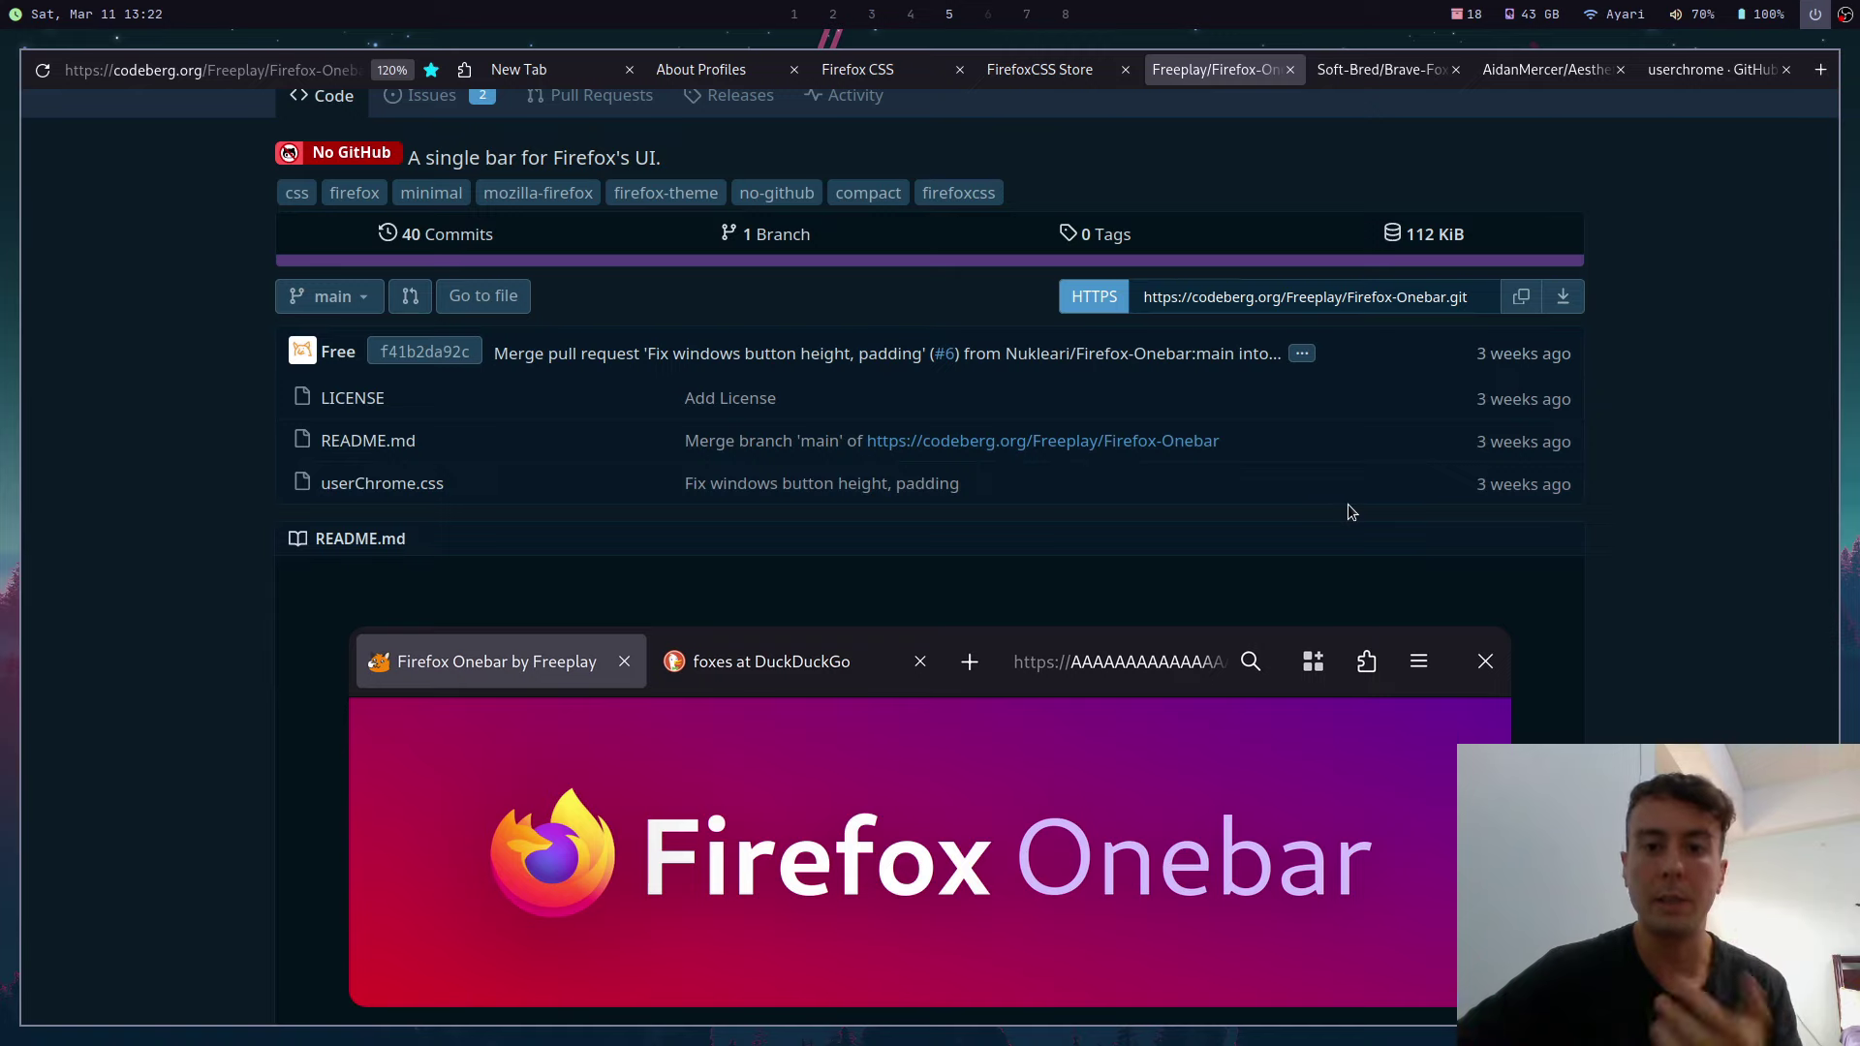
pyautogui.scroll(2, 1349, 506)
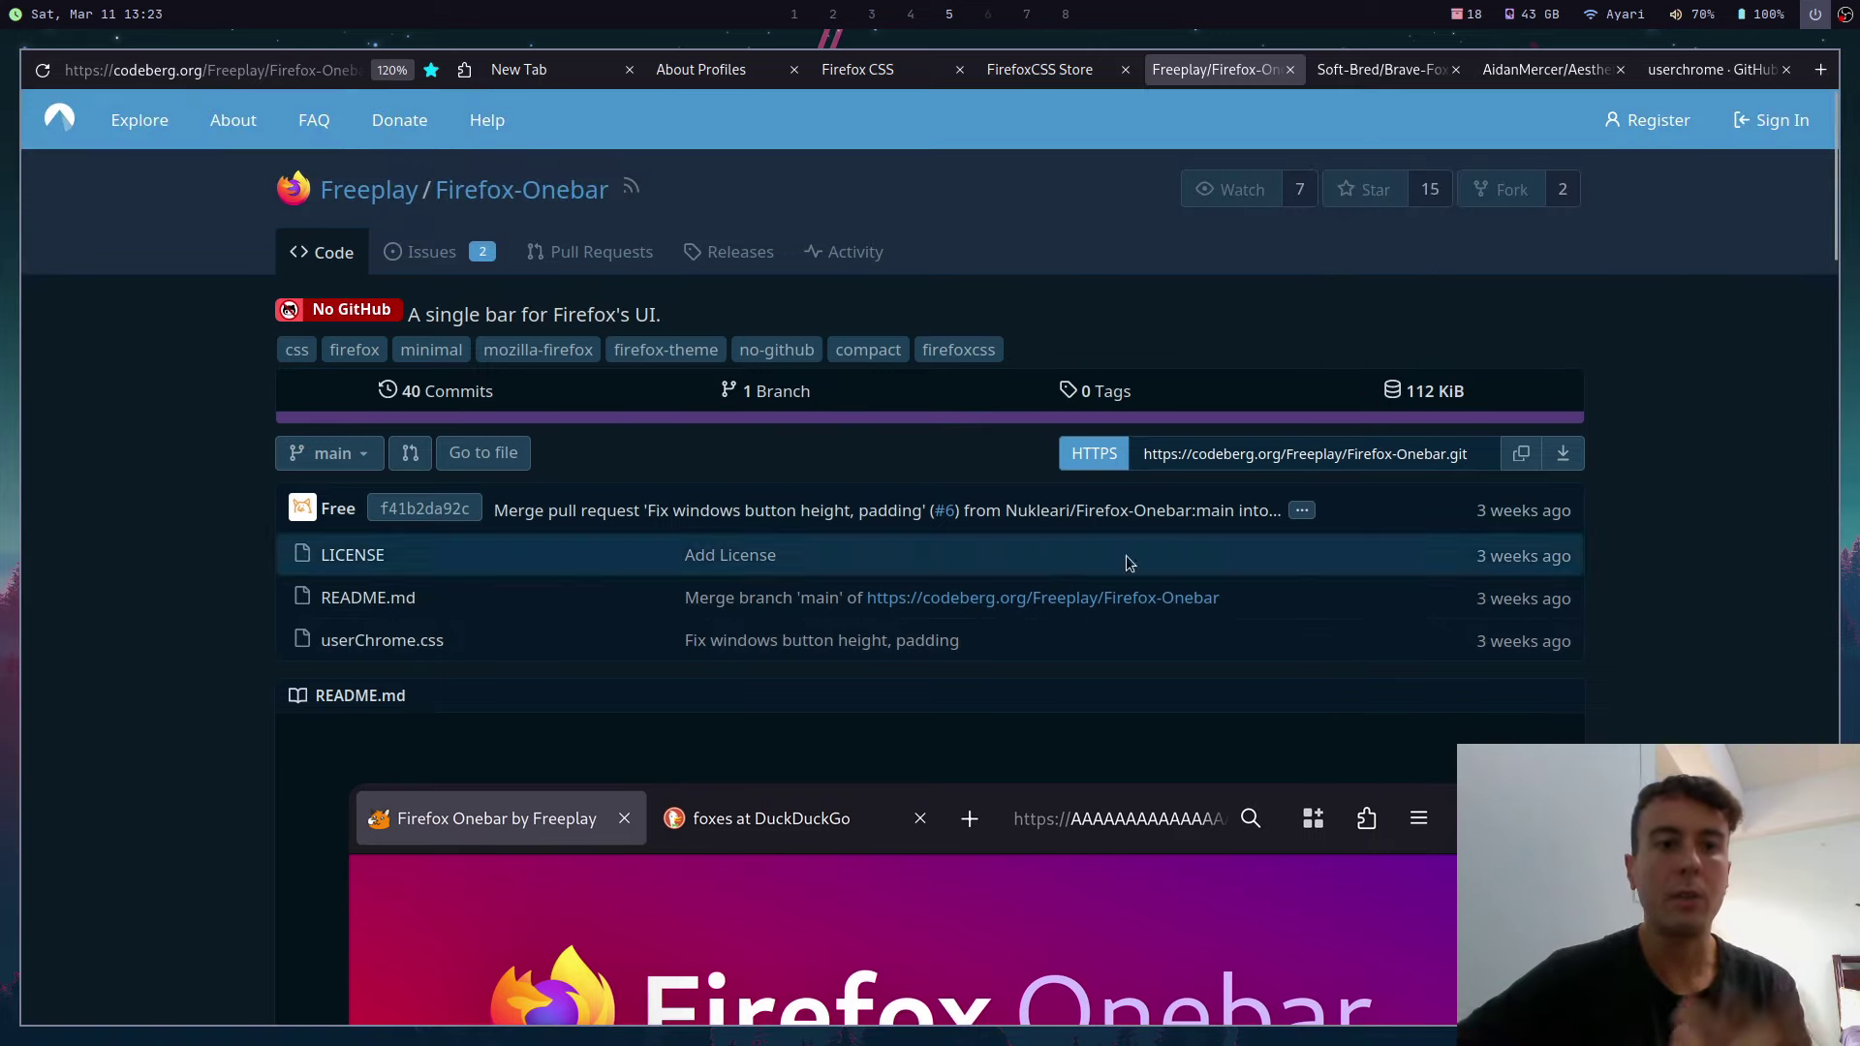
pyautogui.hotkey('ctrl', '+')
pyautogui.hotkey('ctrl', '+')
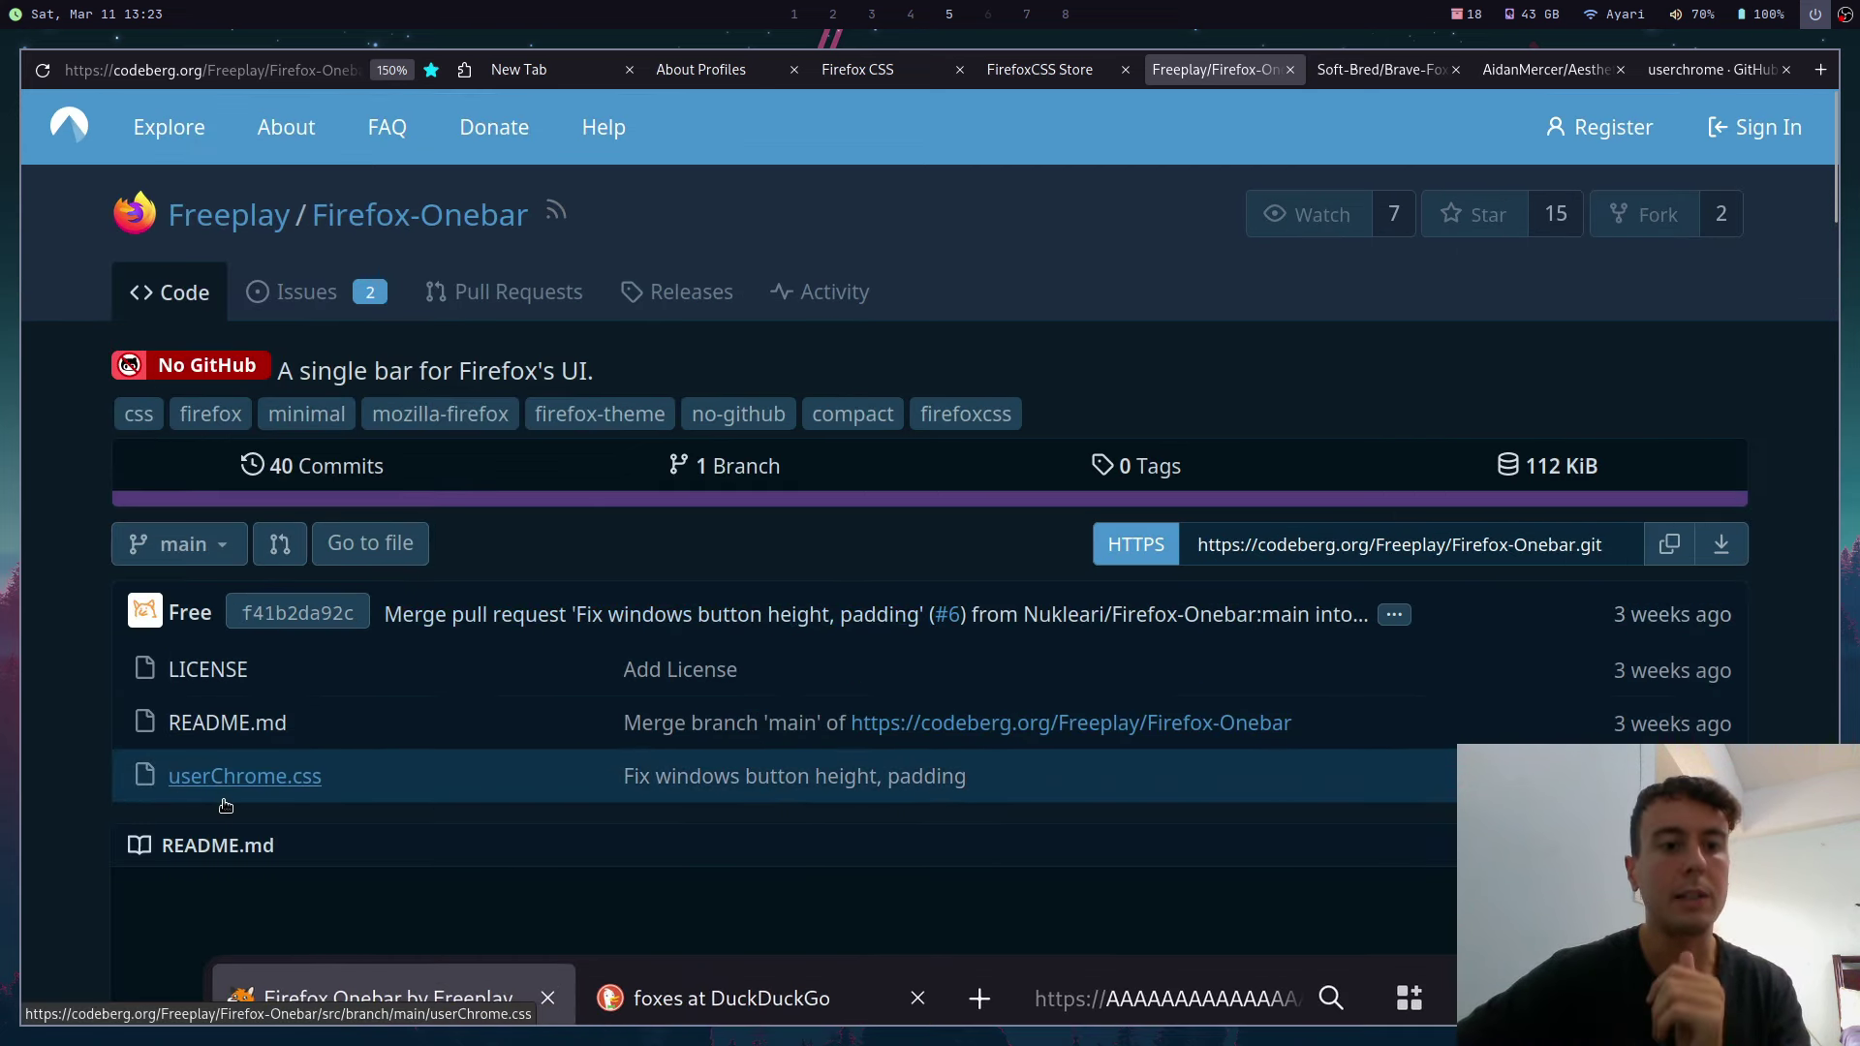
pyautogui.scroll(-5, 230, 806)
pyautogui.scroll(5, 226, 806)
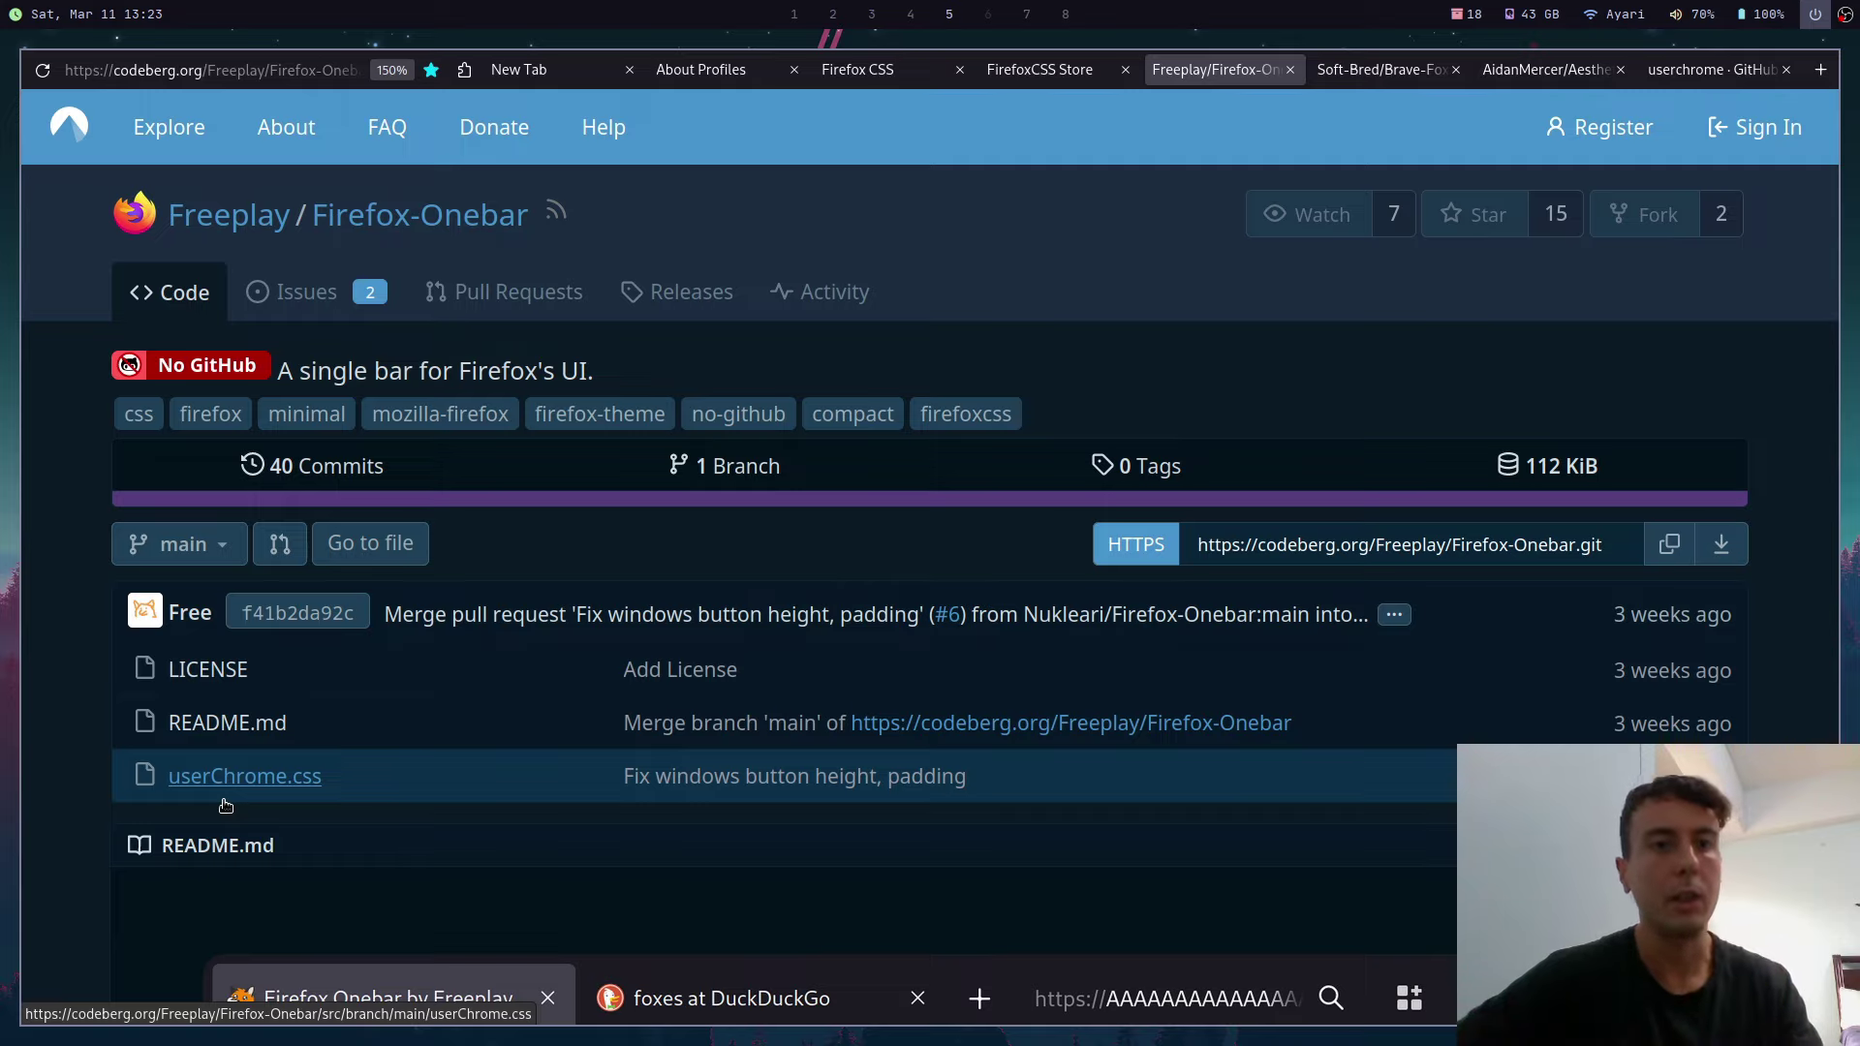
# Step: In the workspace 1 window, load about:config and accept the risk warning
pyautogui.press('super+1')
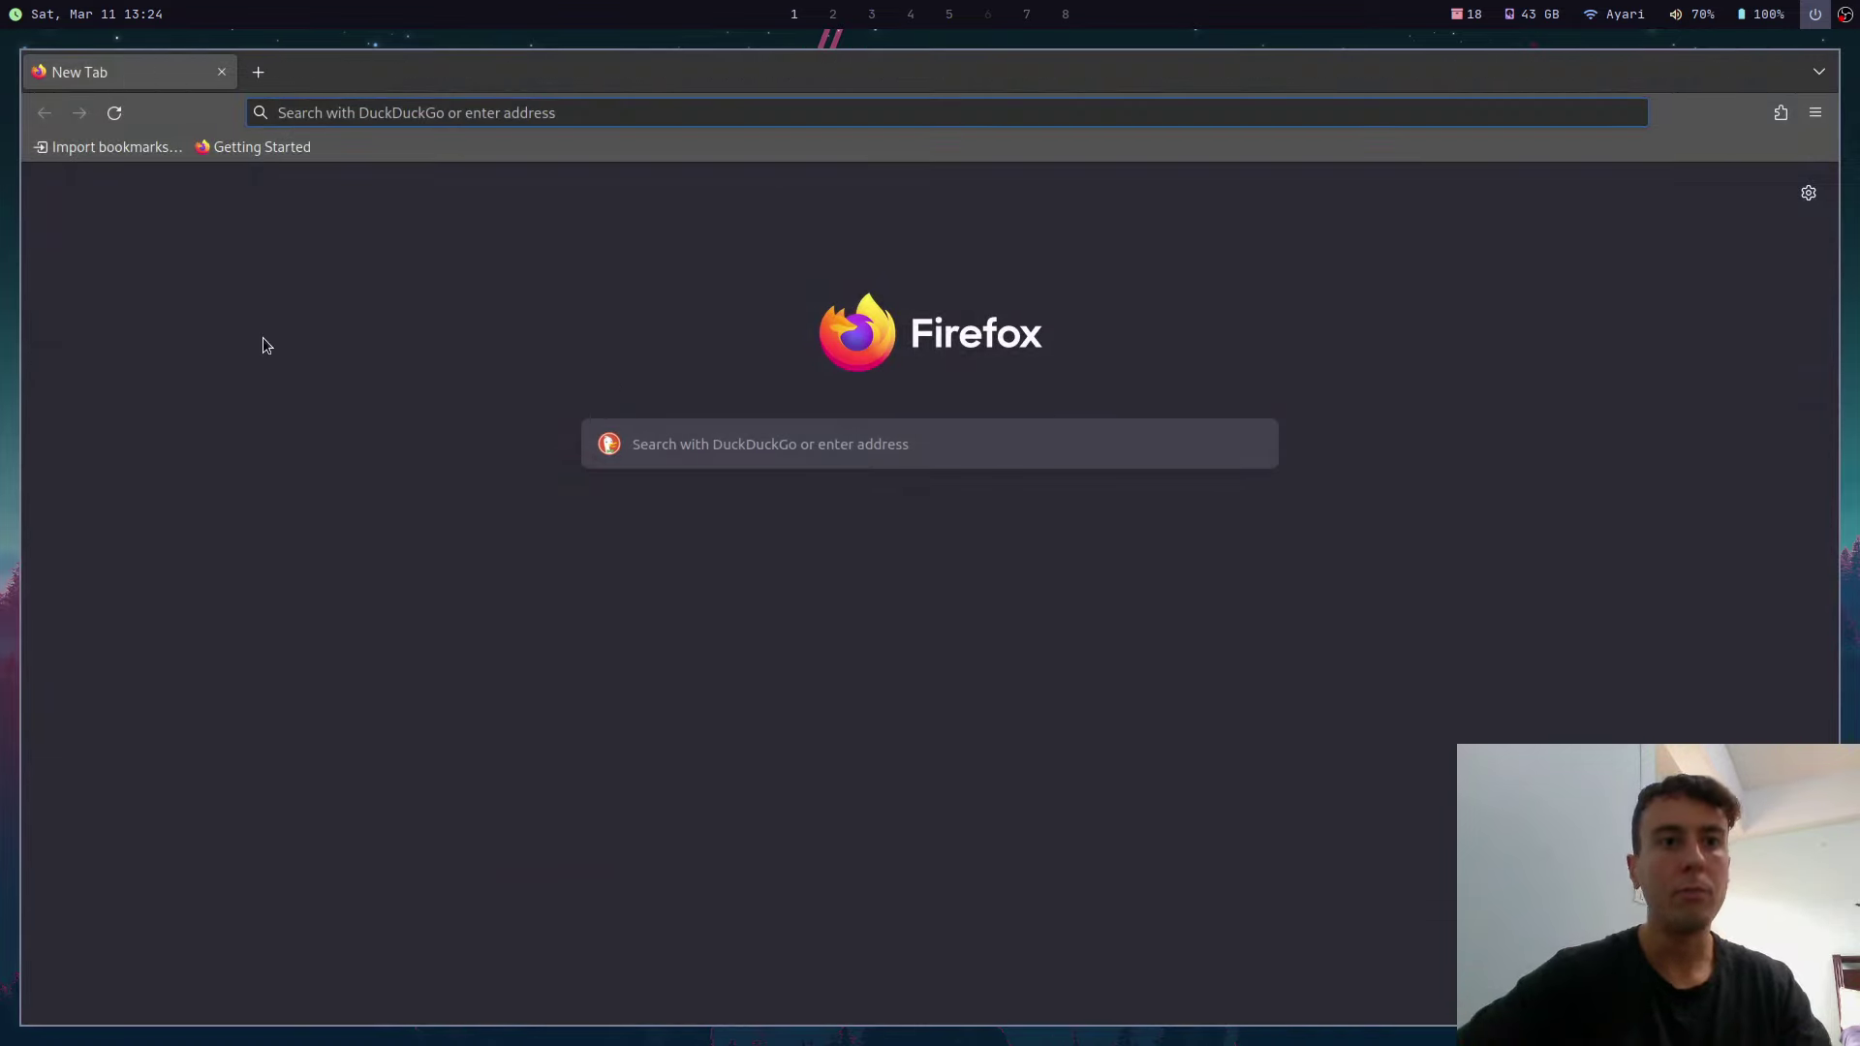
pyautogui.write('a')
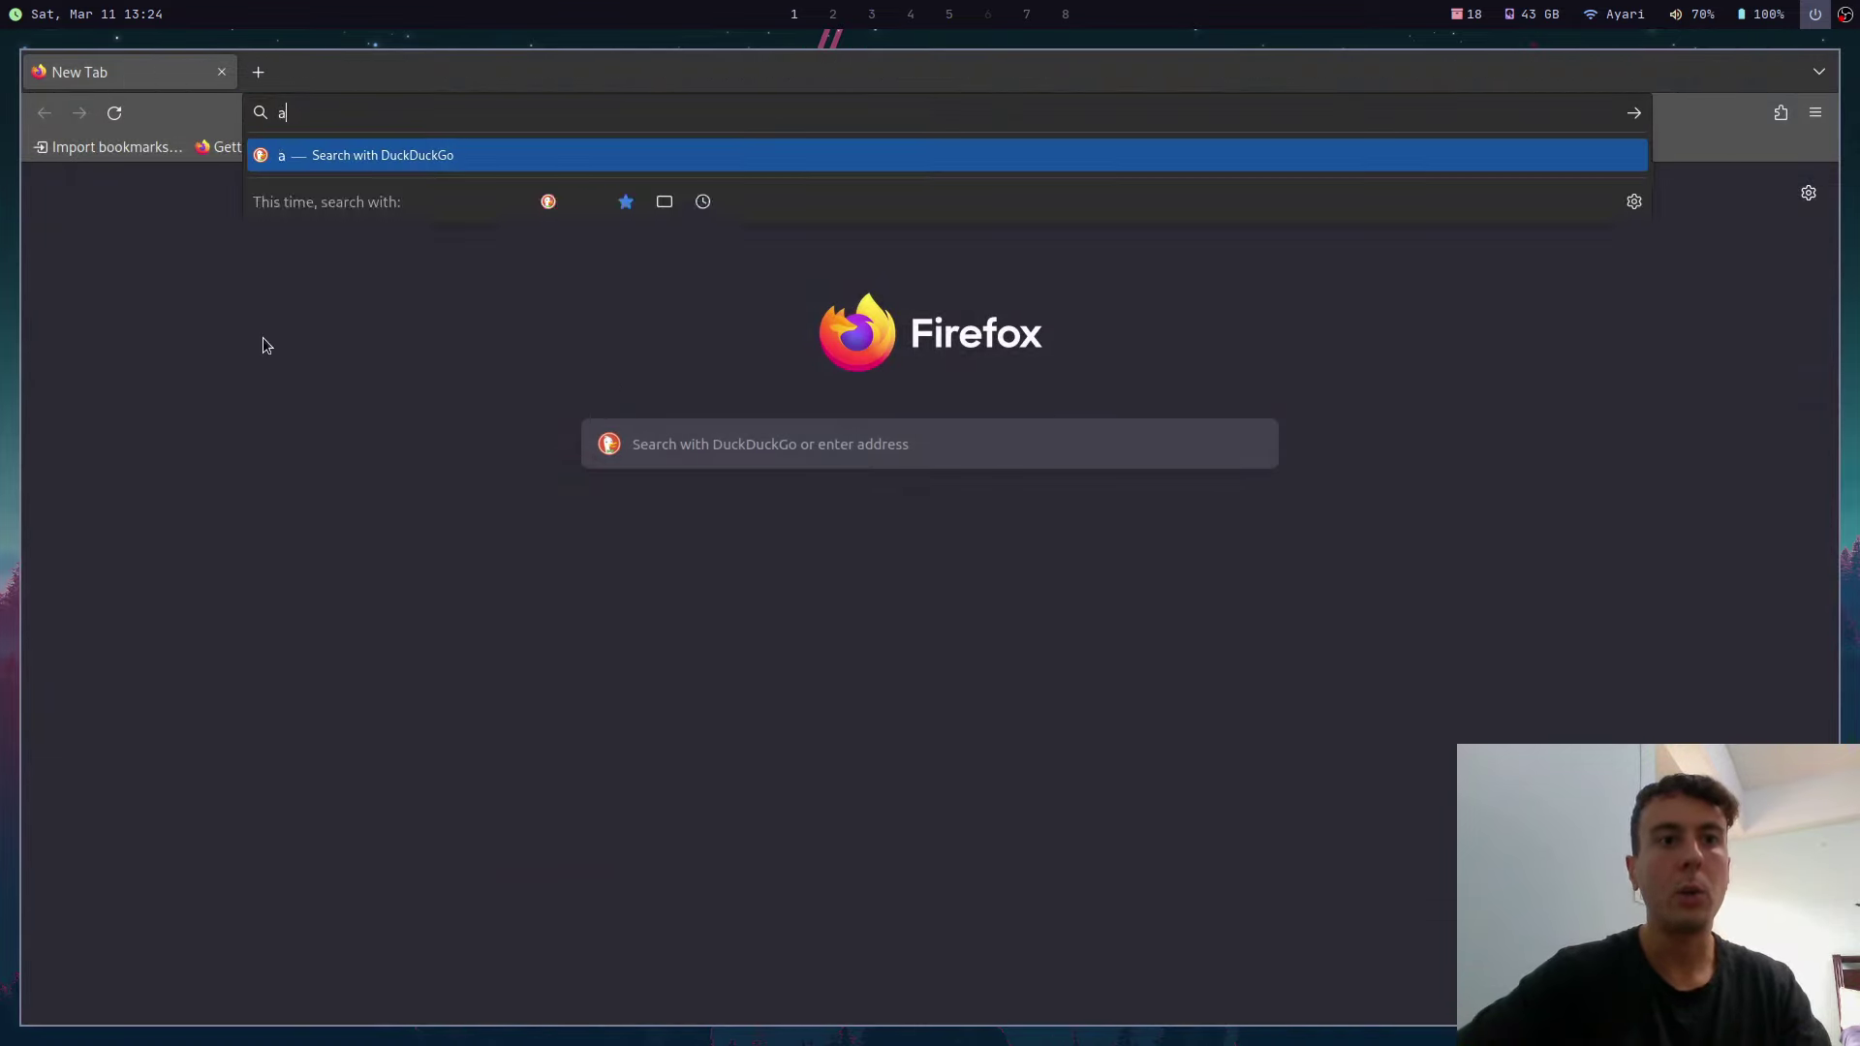
pyautogui.write('bout:con')
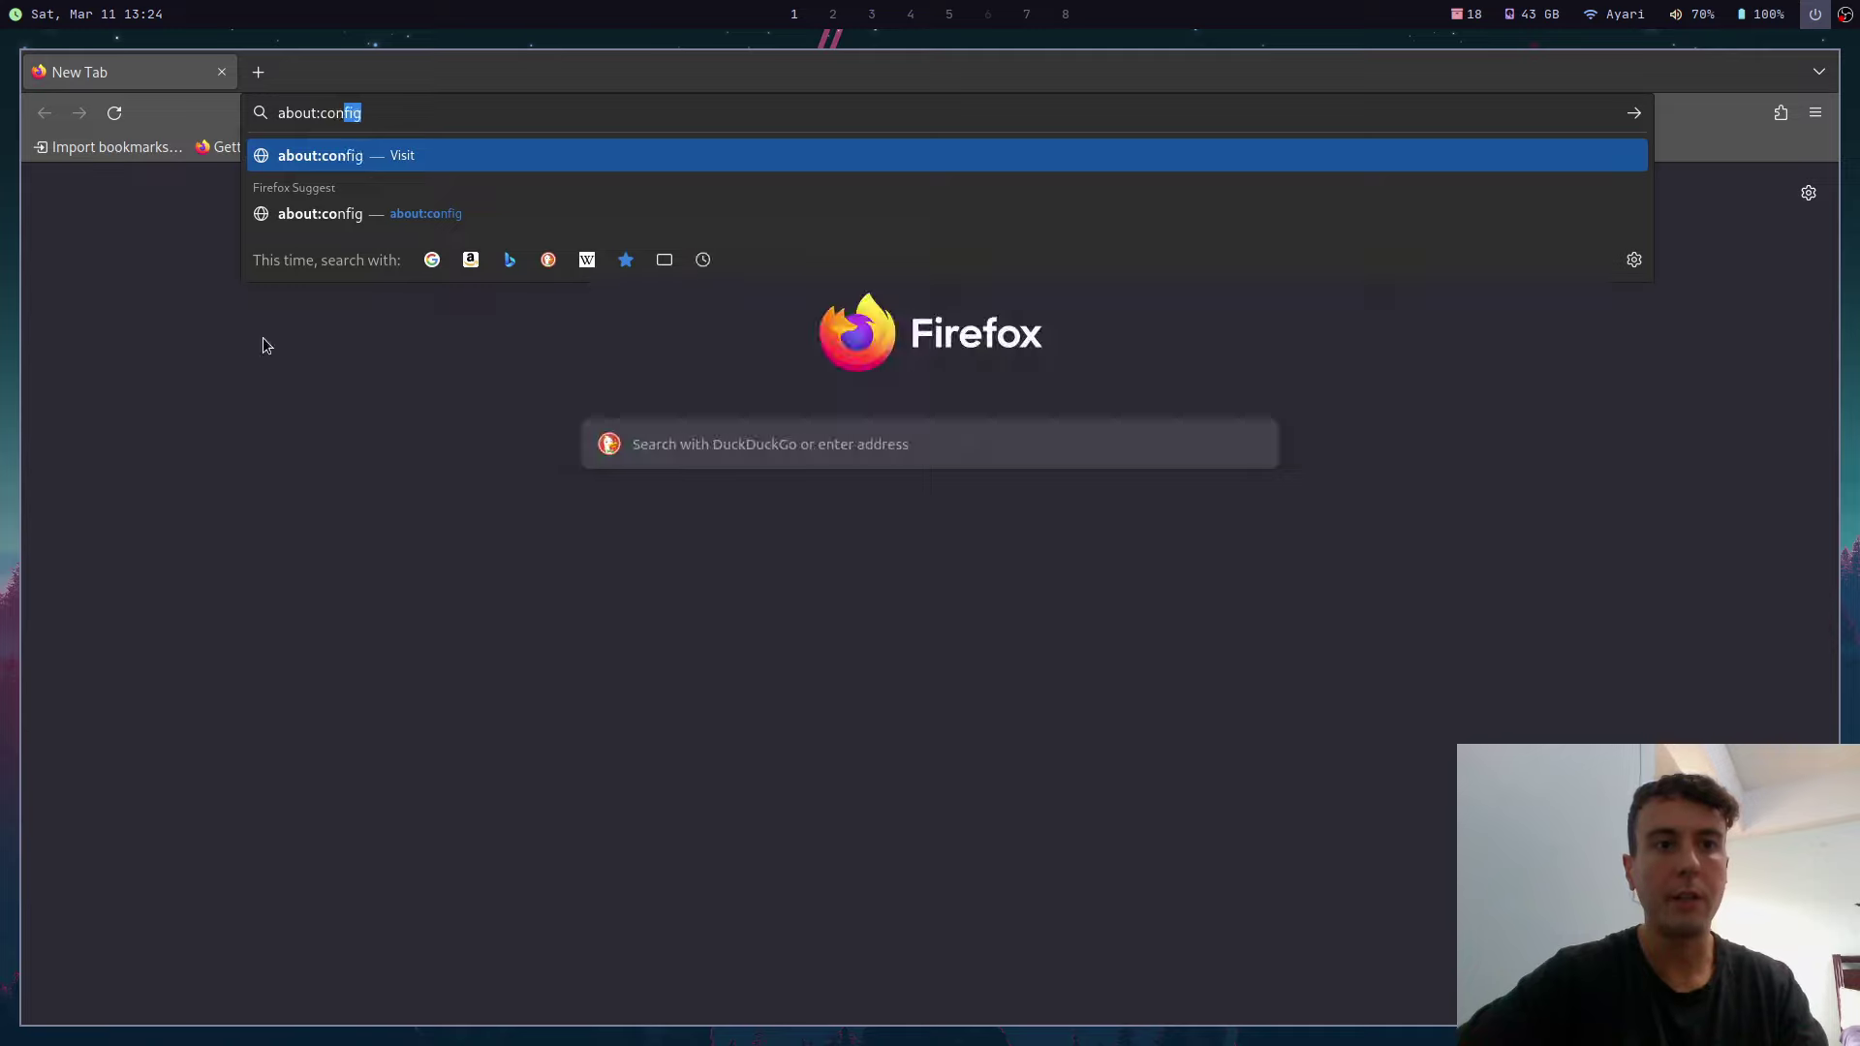
pyautogui.write('fig')
pyautogui.press('Return')
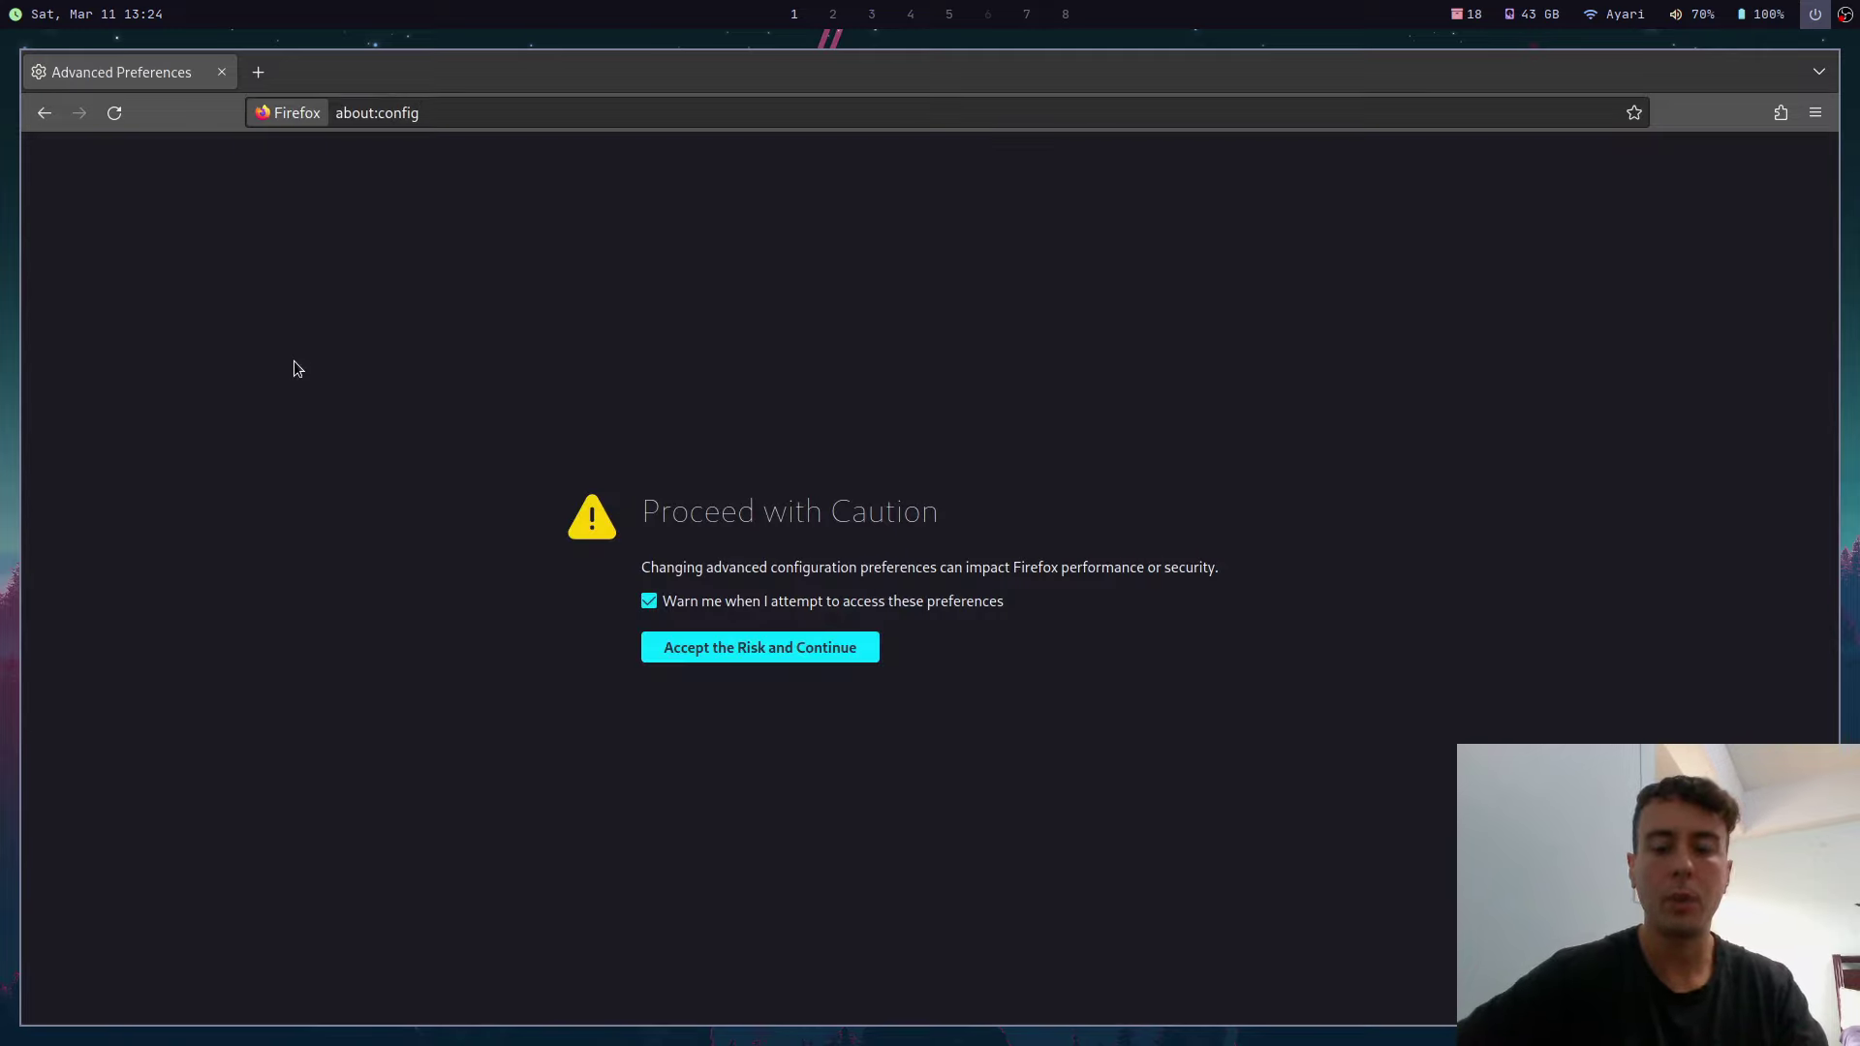
pyautogui.hotkey('ctrl', '+')
pyautogui.hotkey('ctrl', '+')
pyautogui.hotkey('ctrl', '+')
pyautogui.hotkey('ctrl', '+')
pyautogui.hotkey('ctrl', '+')
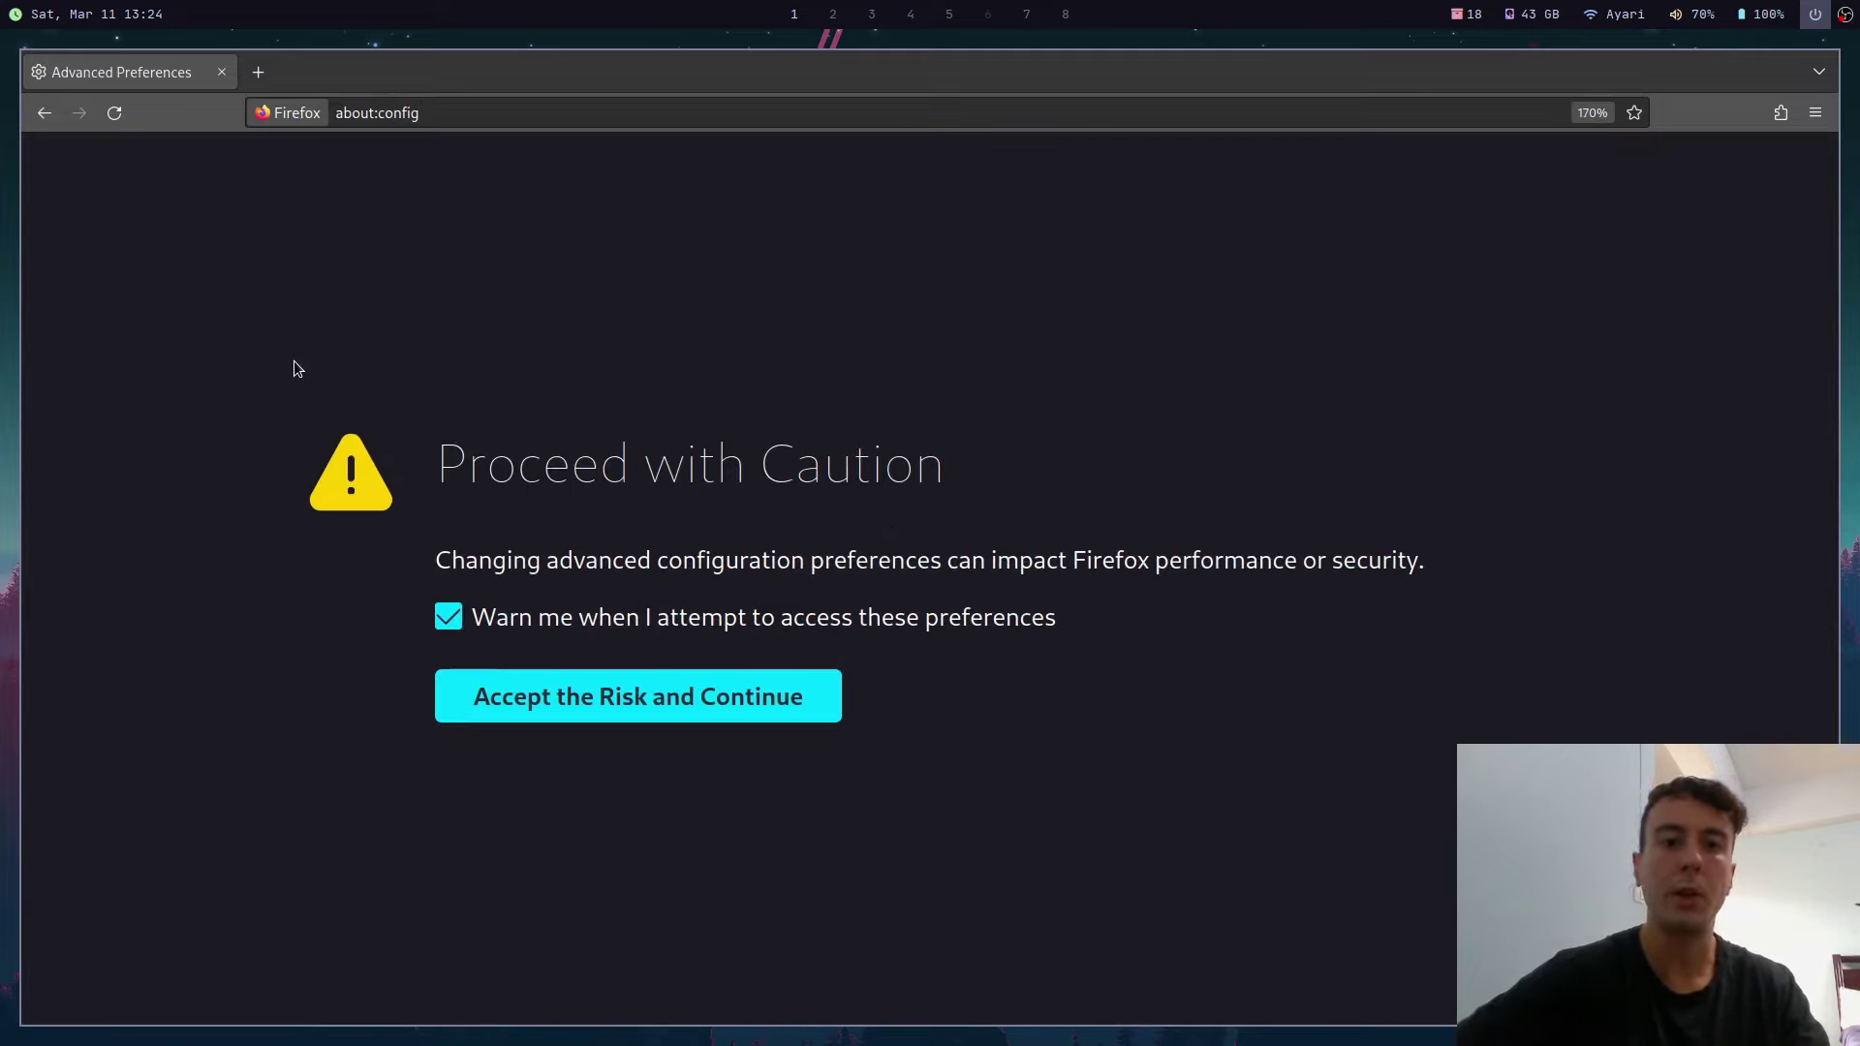
pyautogui.click(531, 710)
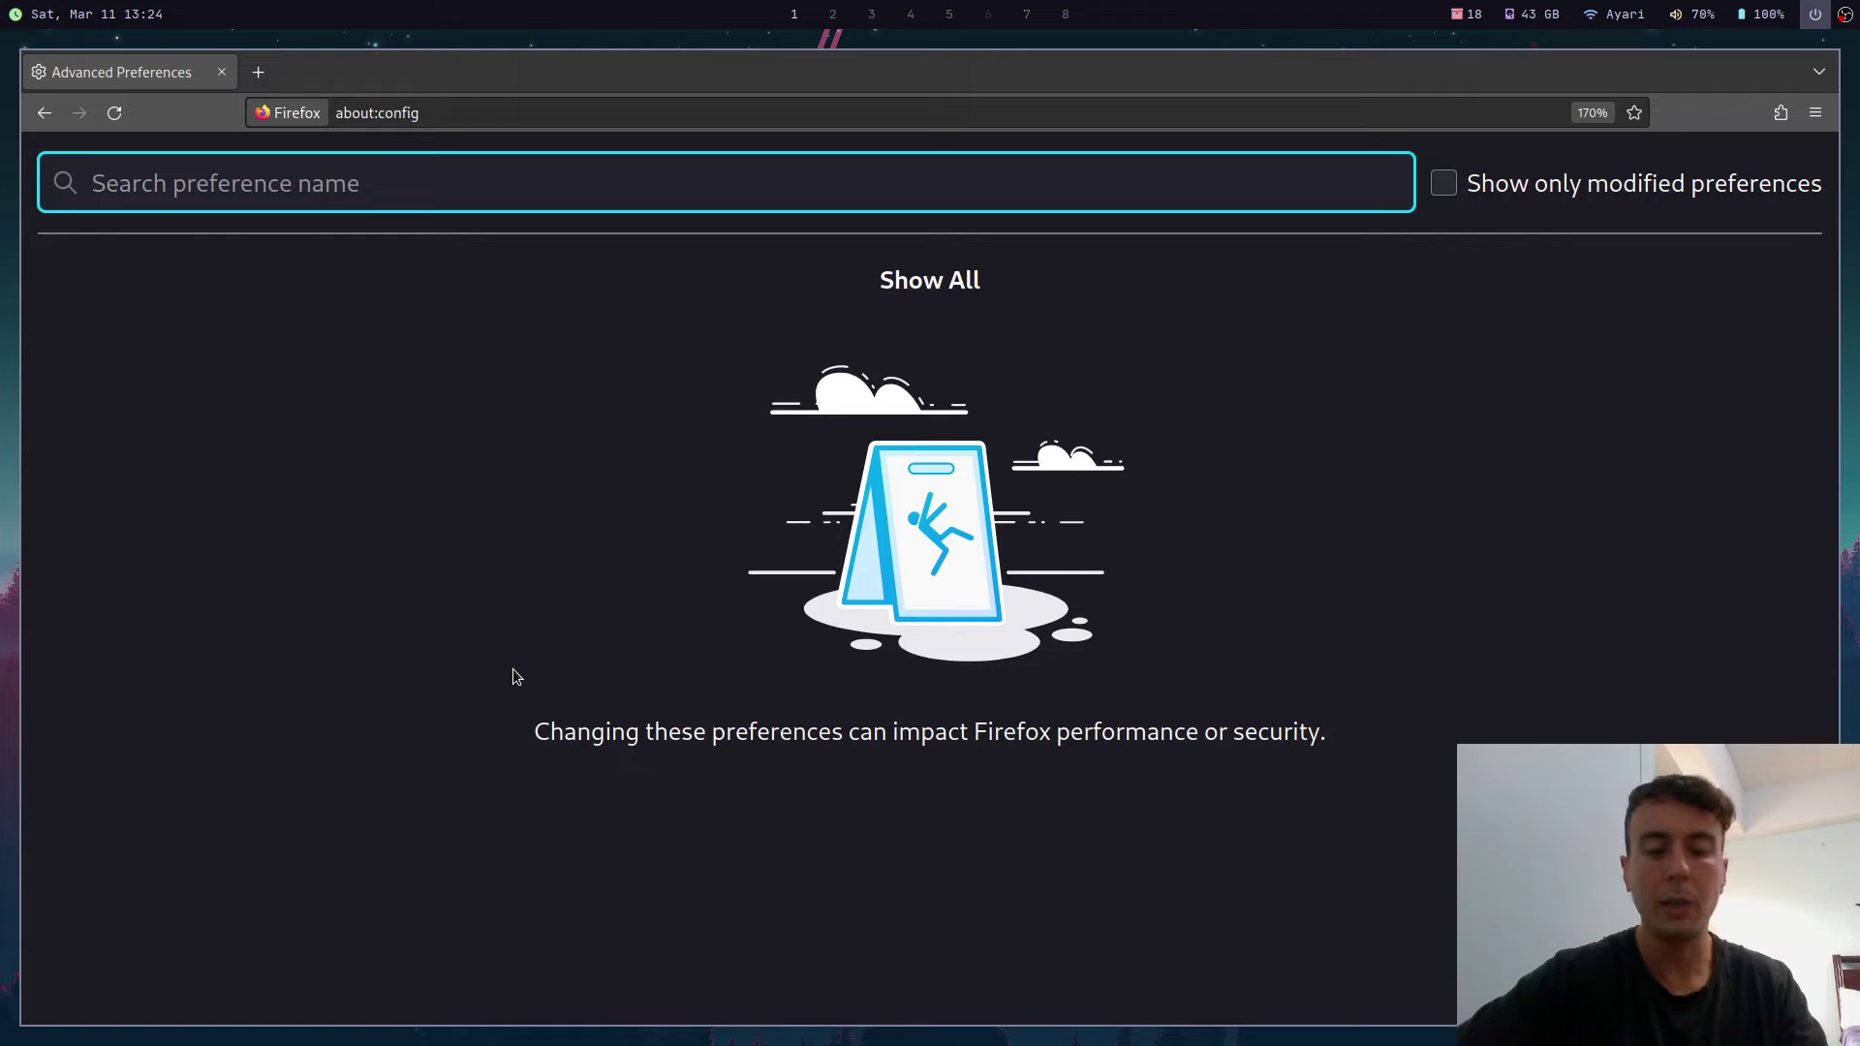
# Step: Search 'legacyuserpro' and toggle toolkit.legacyUserProfileCustomizations.stylesheets to true
pyautogui.write('legacy')
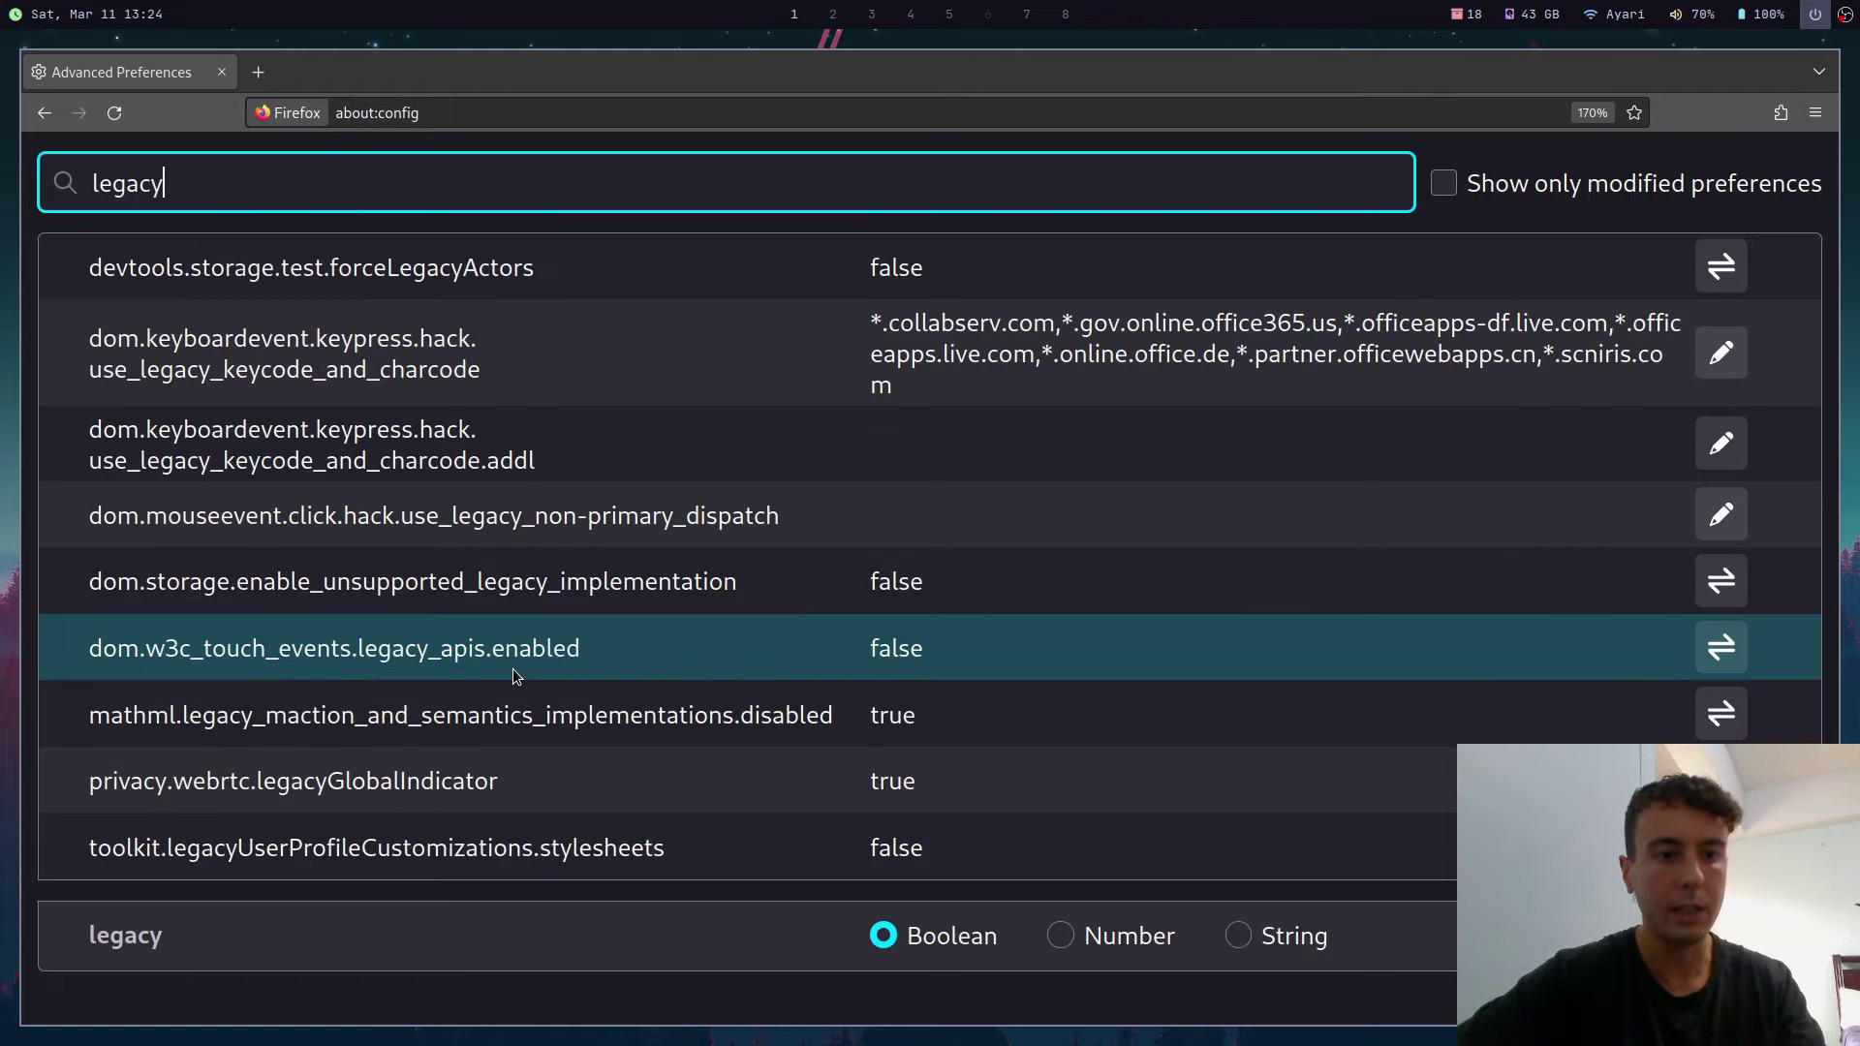
pyautogui.write('userpro')
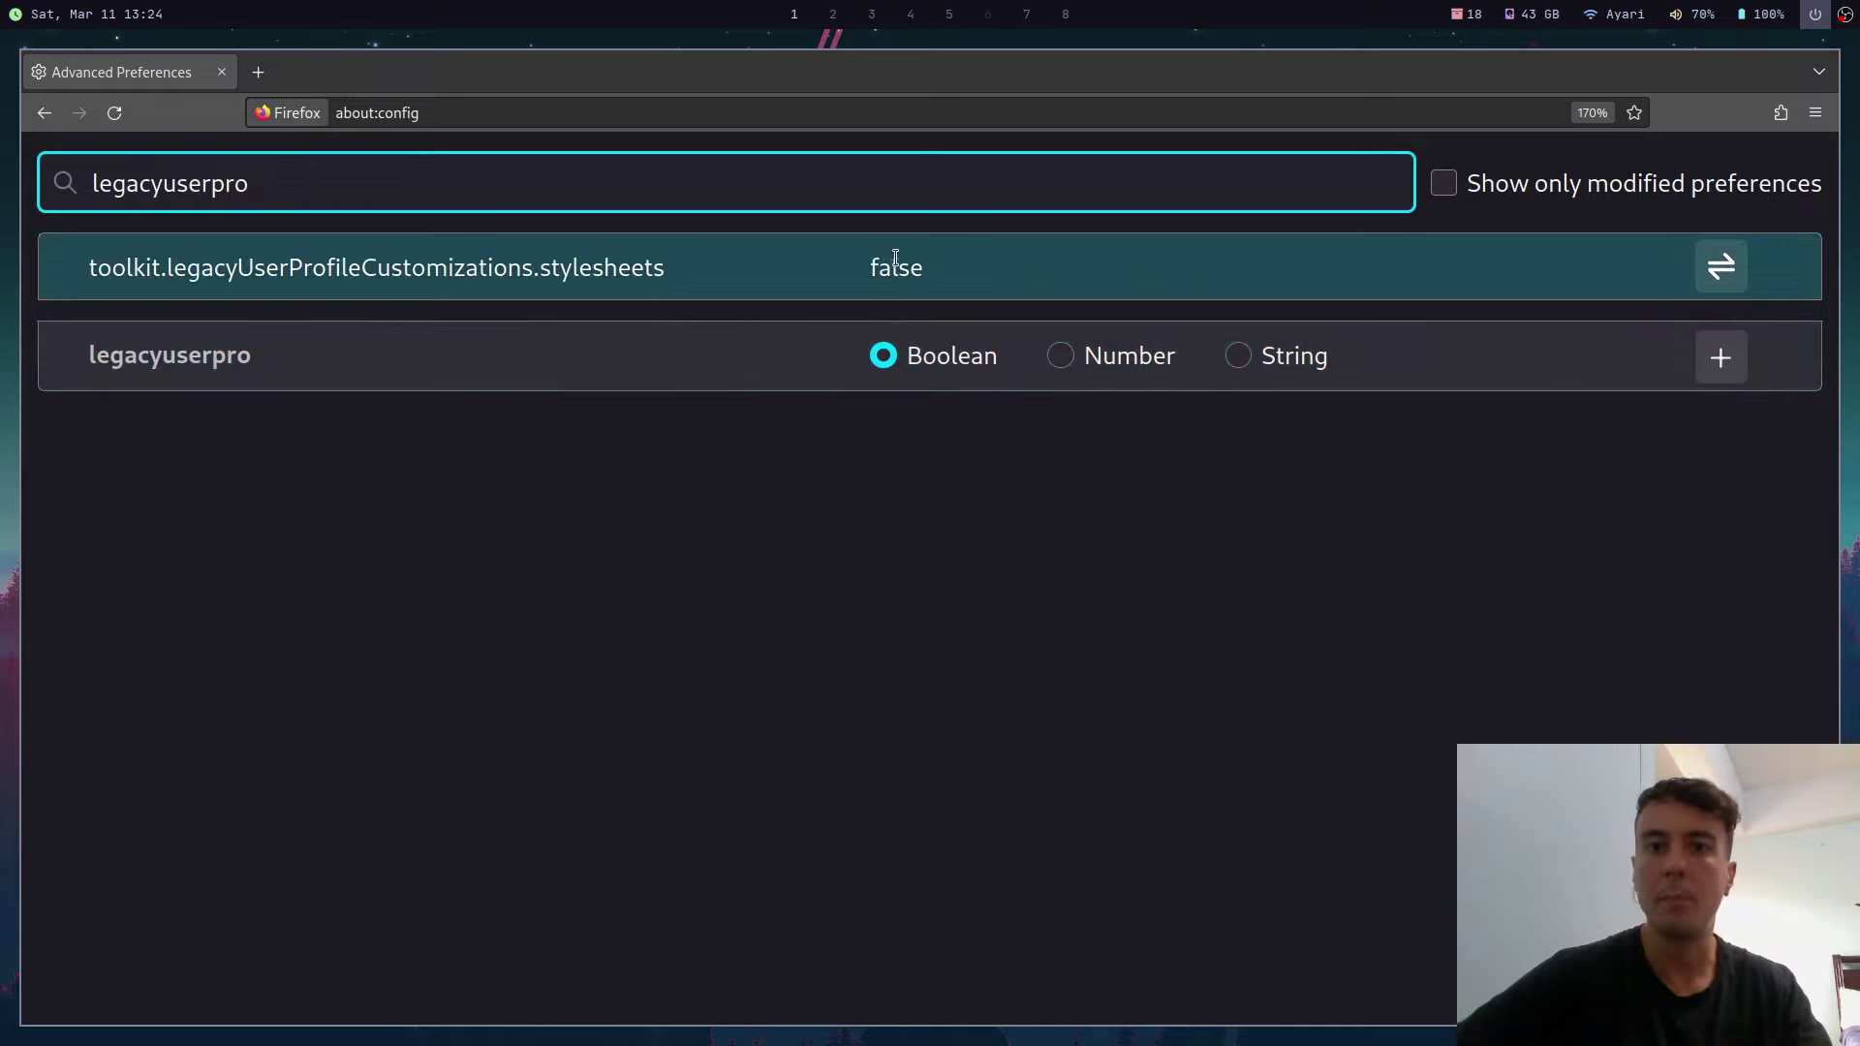
pyautogui.click(1717, 277)
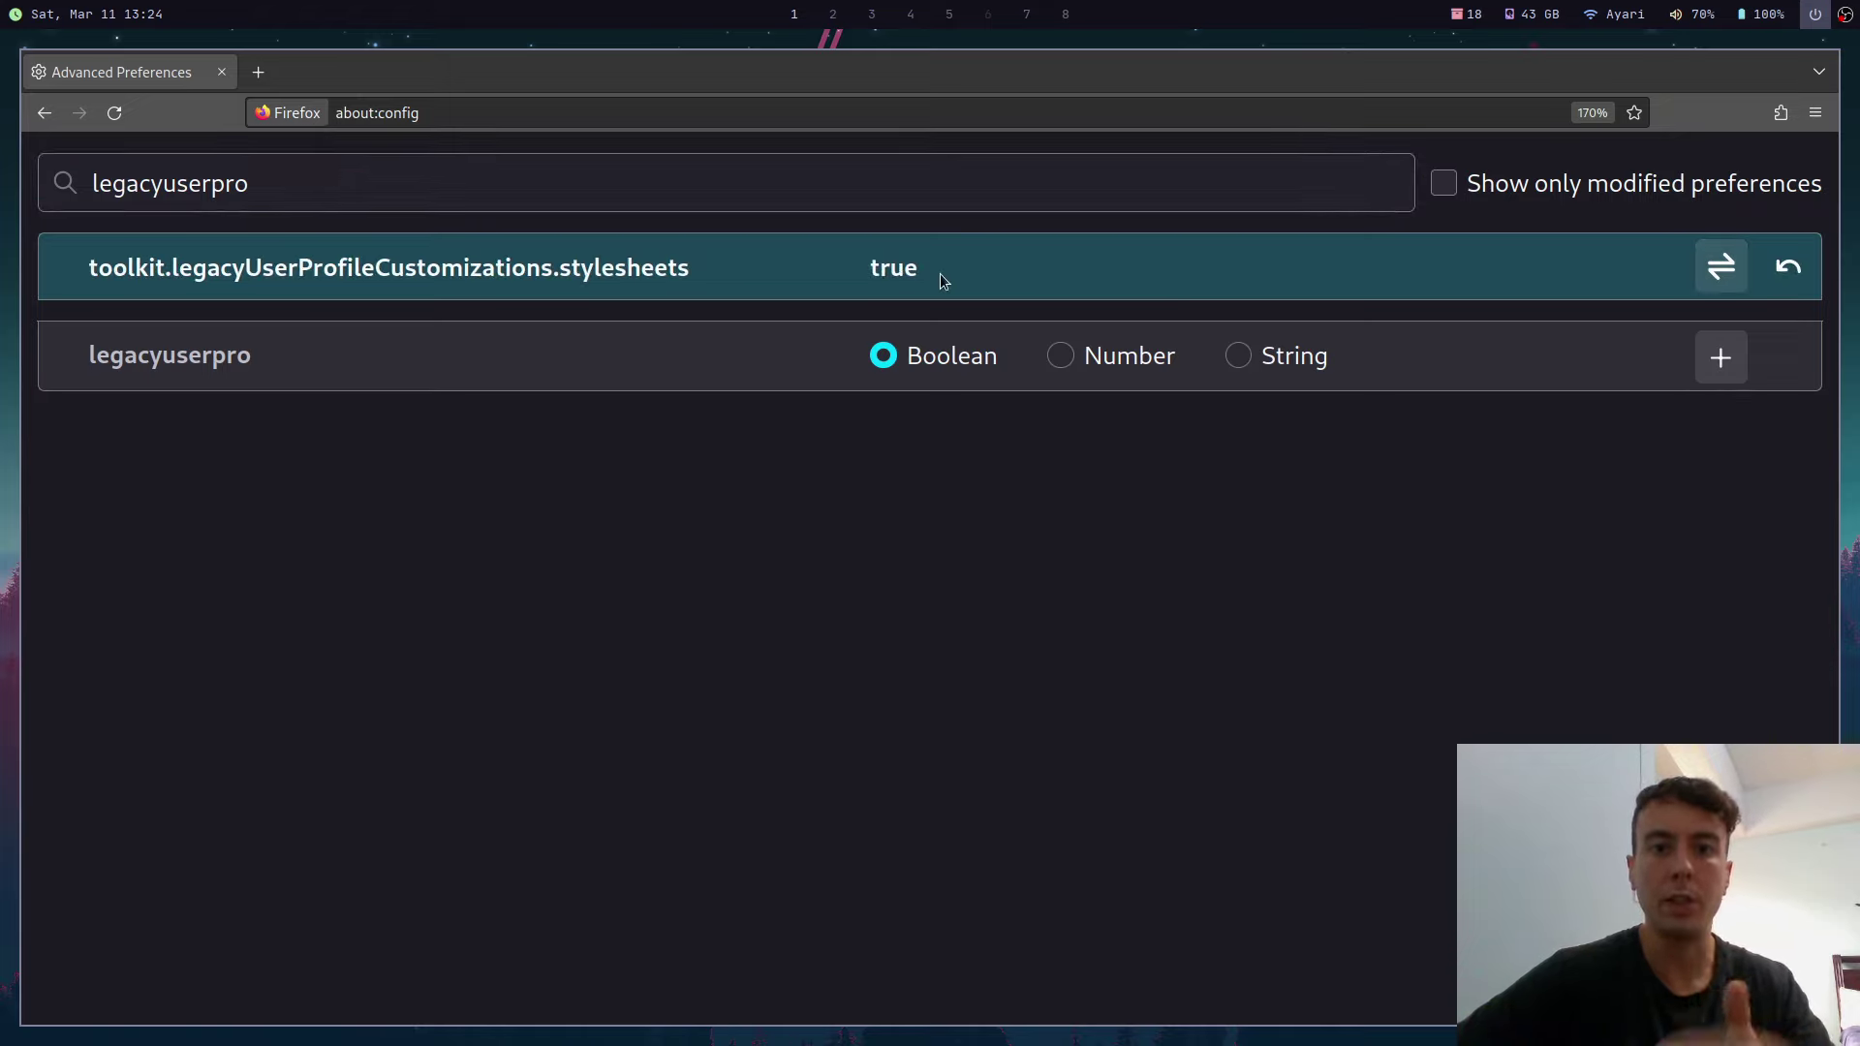
# Step: Load about:profiles, enlarge it, and switch to lf in the kxk9952z.default profile folder
pyautogui.doubleClick(399, 109)
pyautogui.write('profiles')
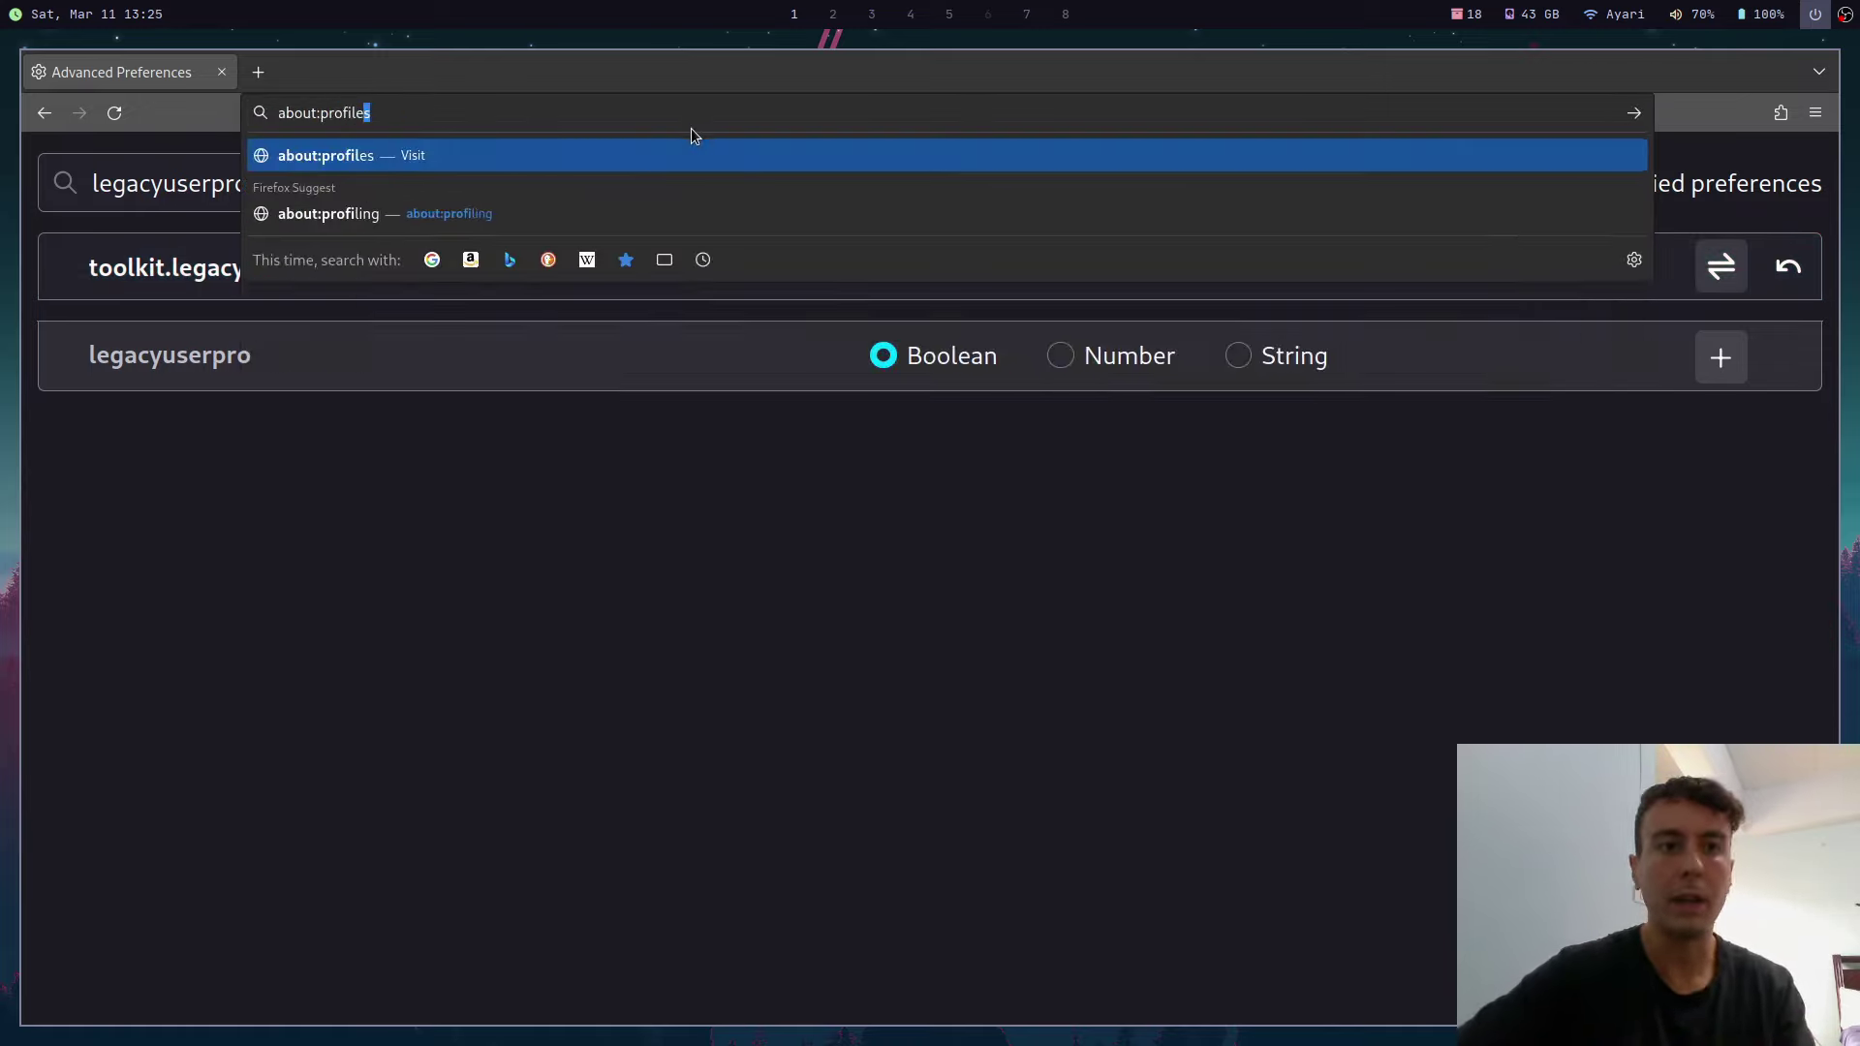
pyautogui.press('Return')
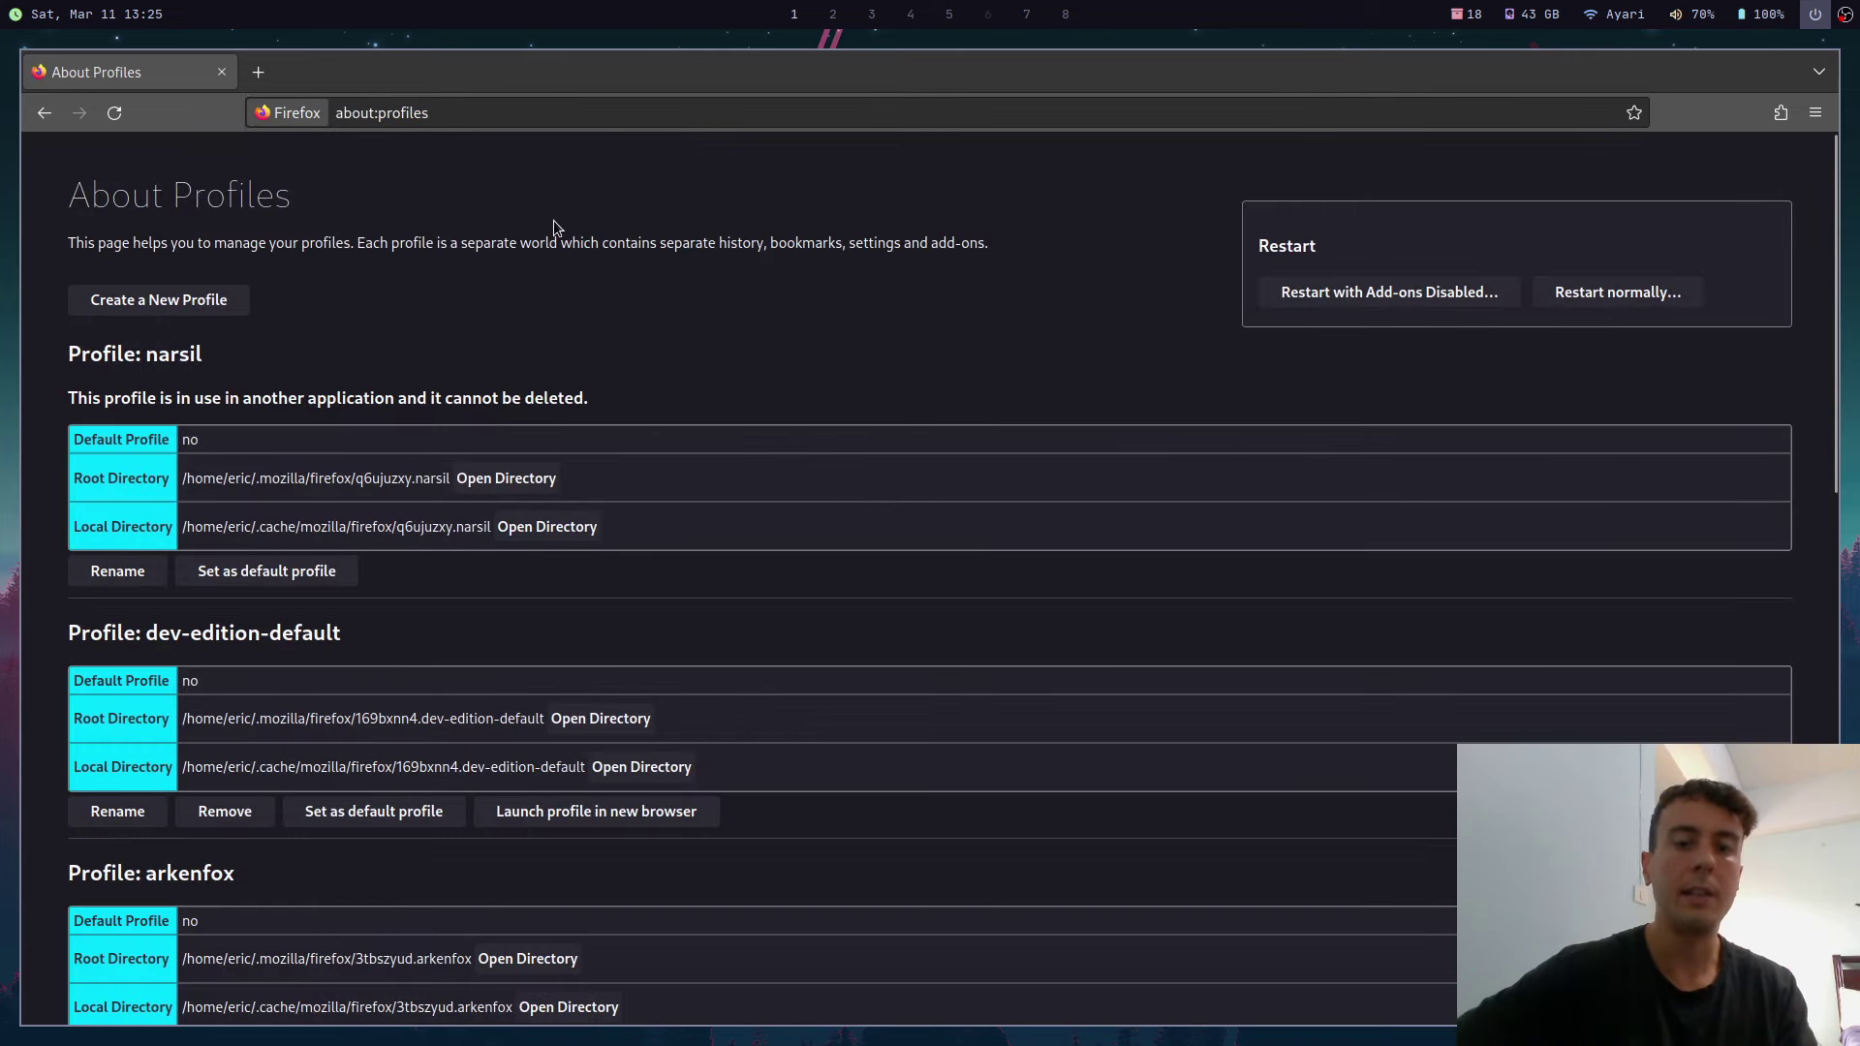
pyautogui.hotkey('ctrl', '+')
pyautogui.hotkey('ctrl', '+')
pyautogui.hotkey('ctrl', '+')
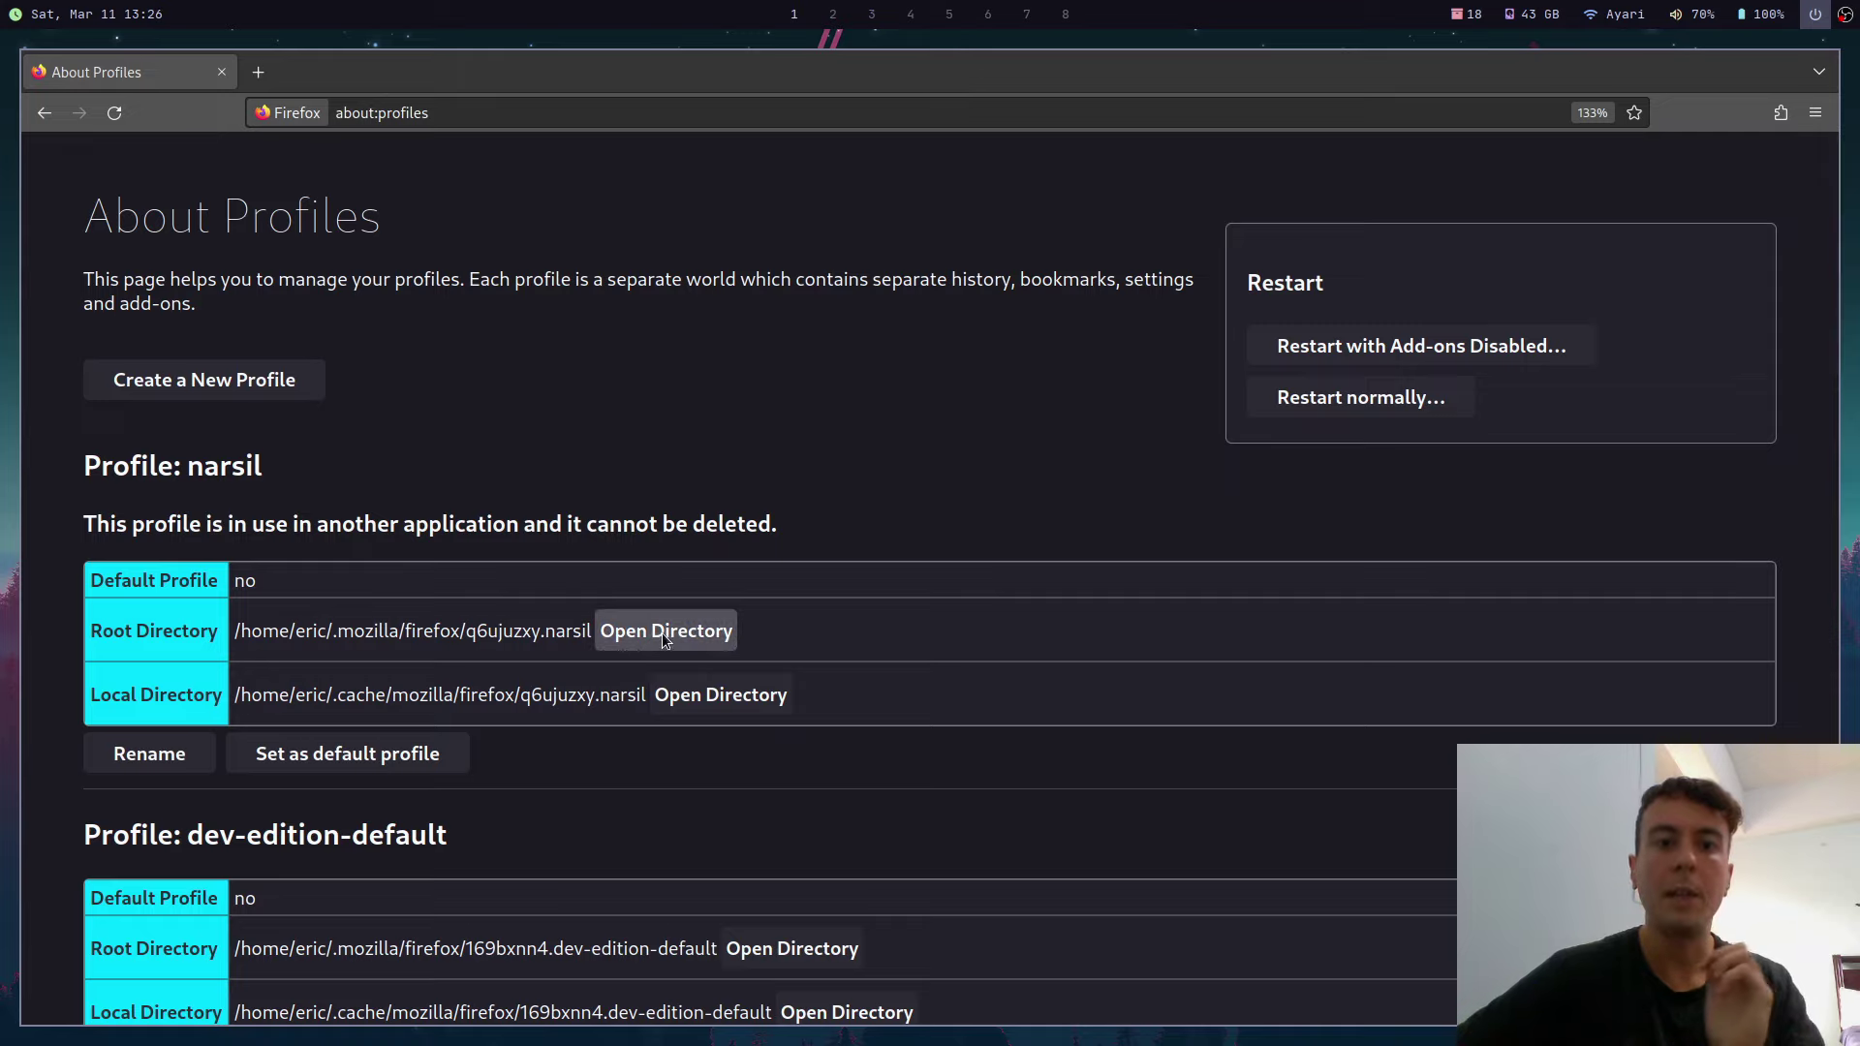
pyautogui.press('super+6')
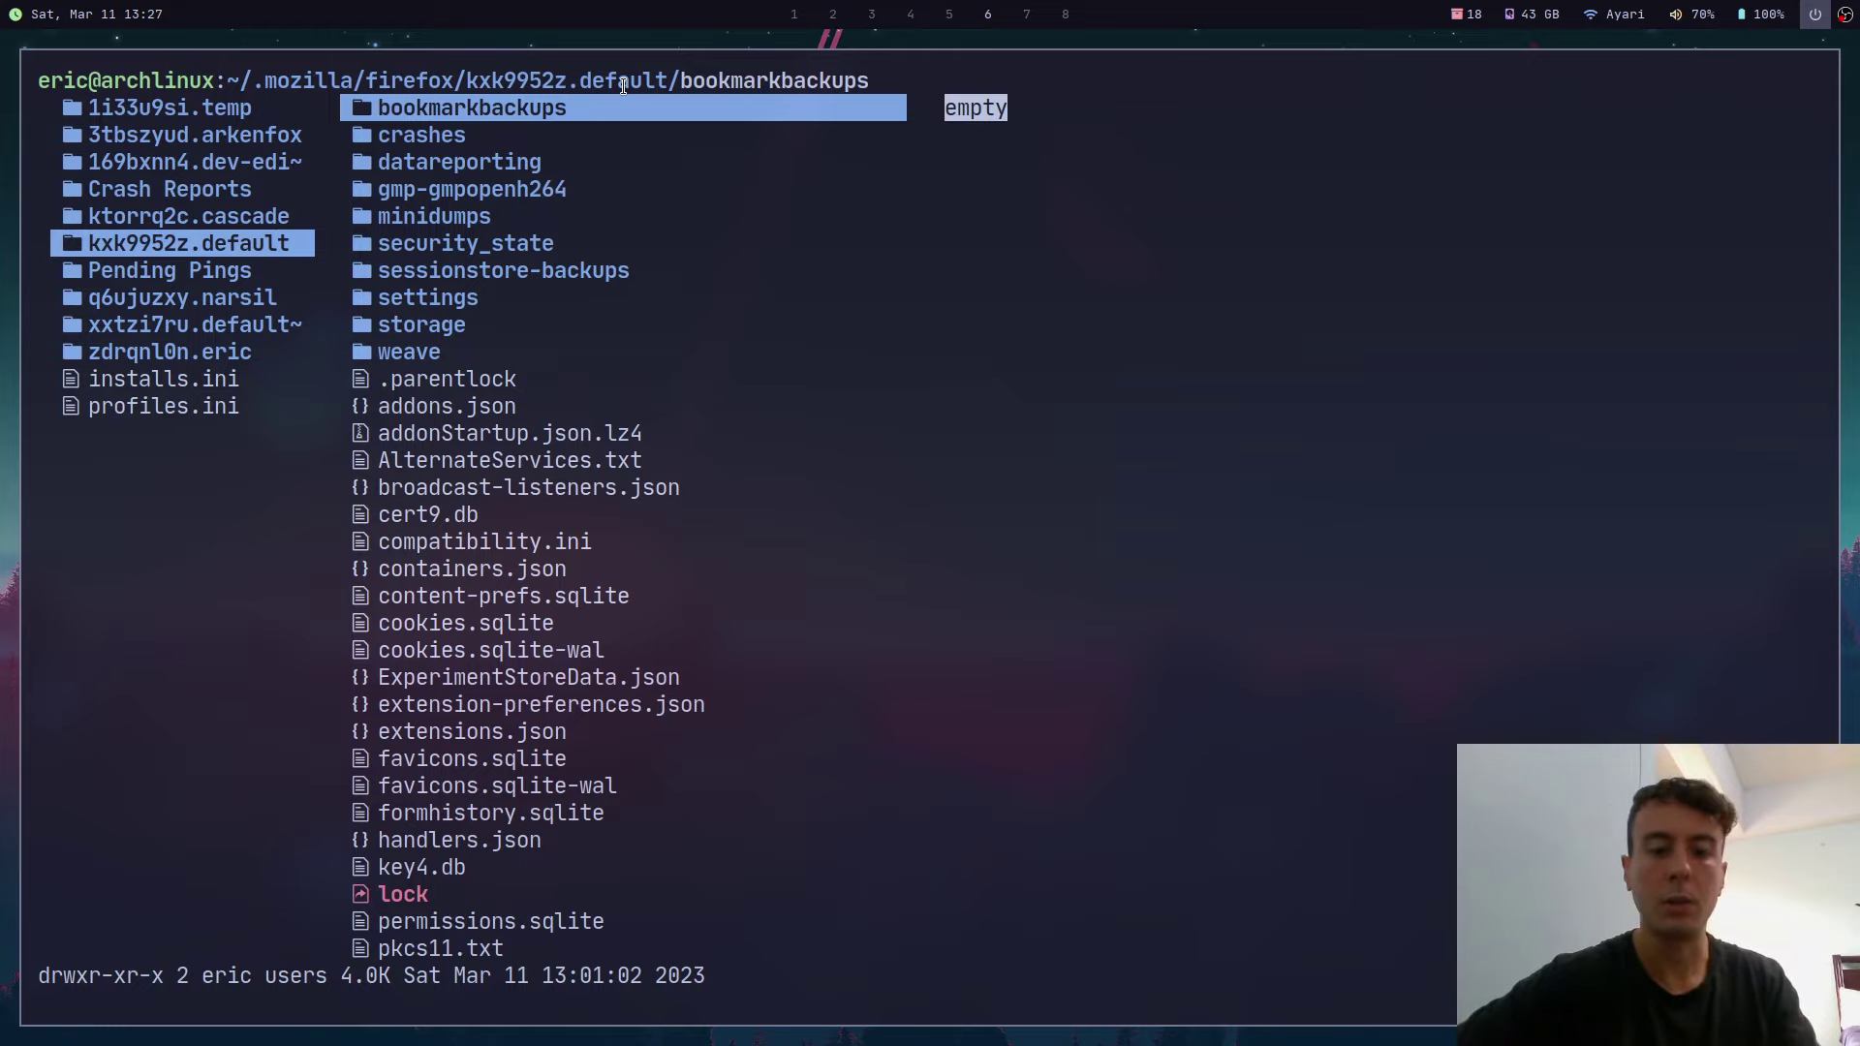
# Step: Create and enter a 'chrome' folder with md chrome, then return to the Onebar repository page
pyautogui.write('mdchrome')
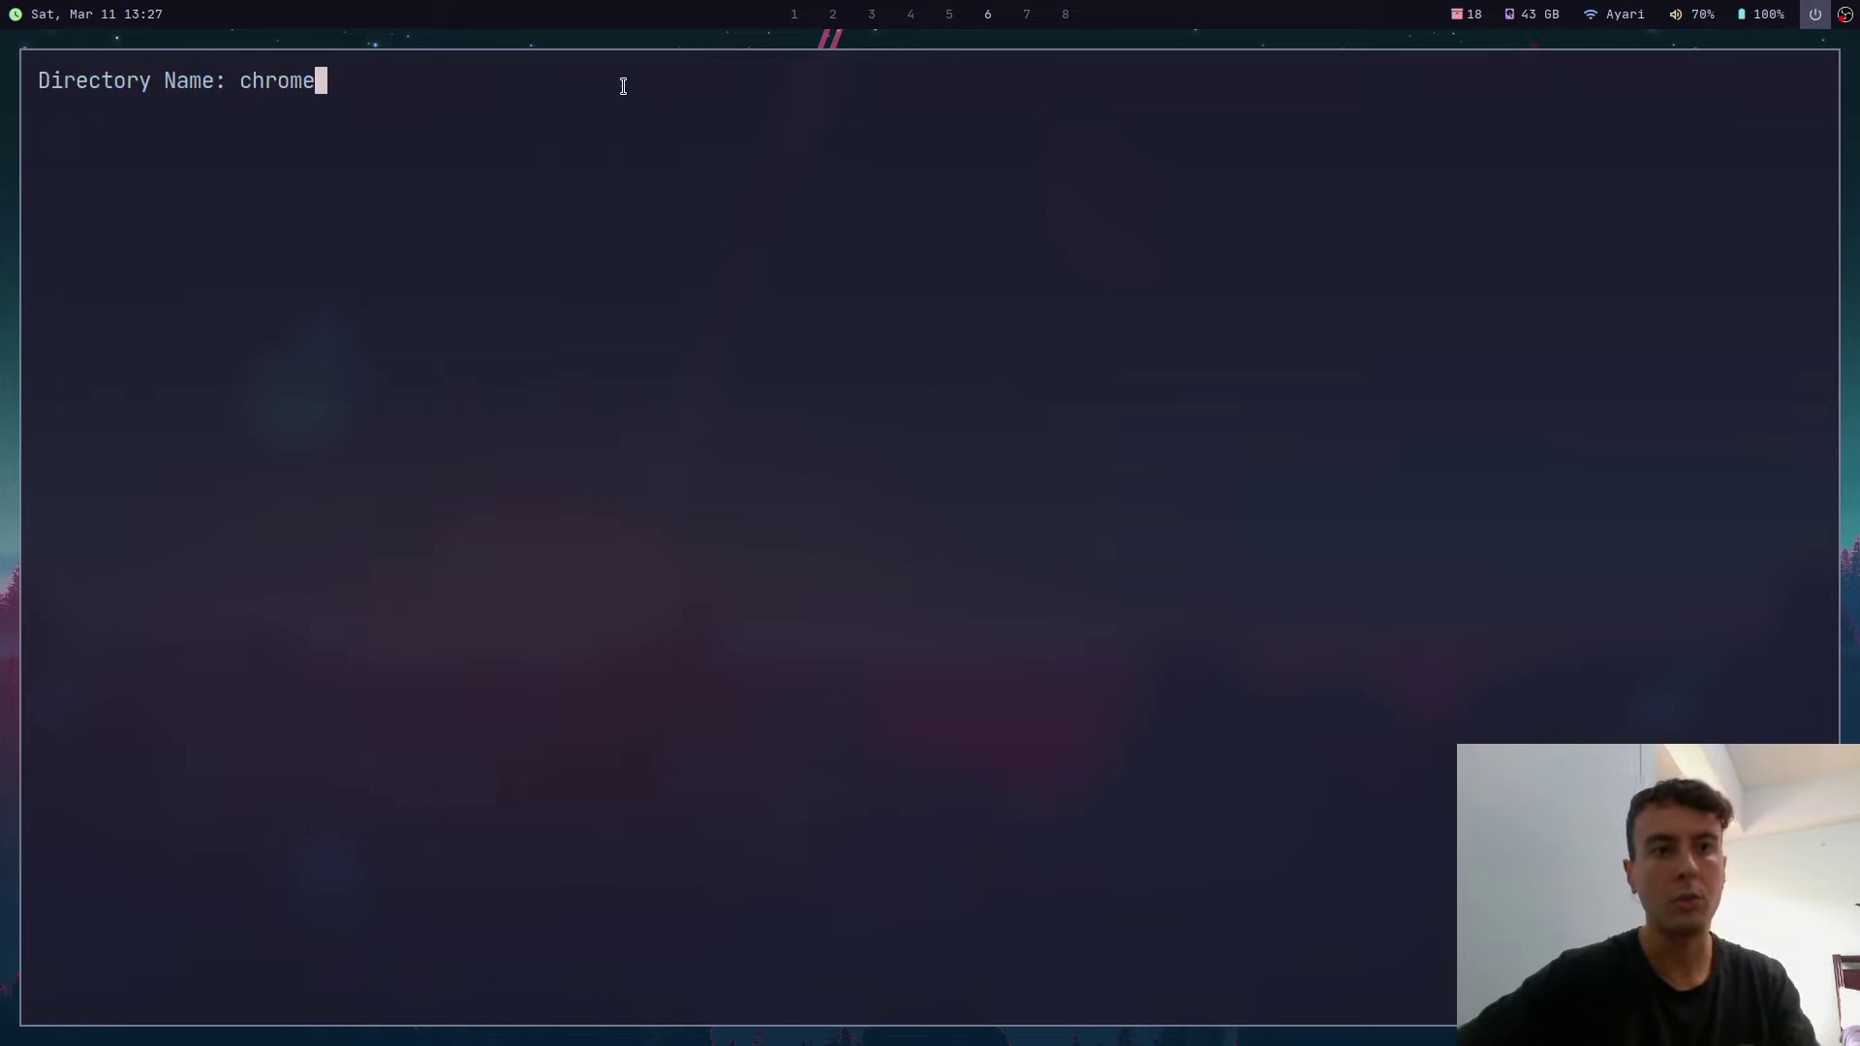
pyautogui.press('Return')
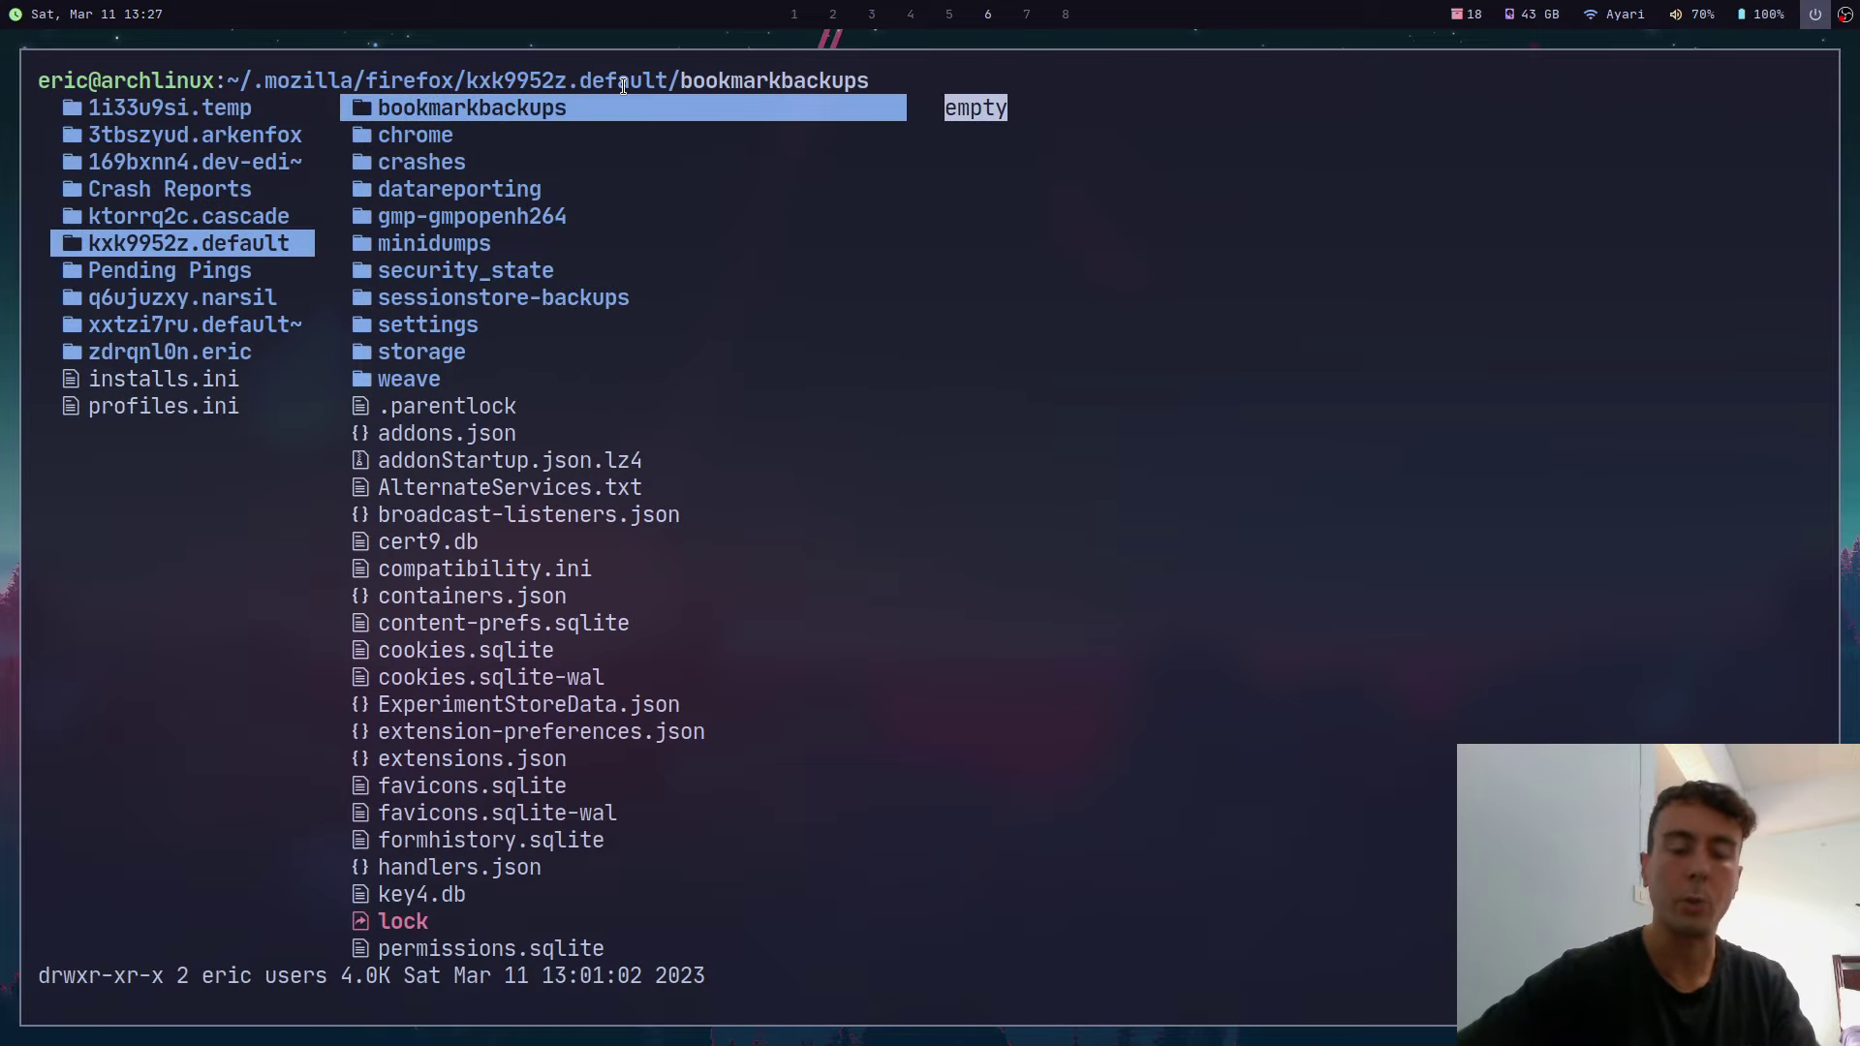
pyautogui.press('j')
pyautogui.press('l')
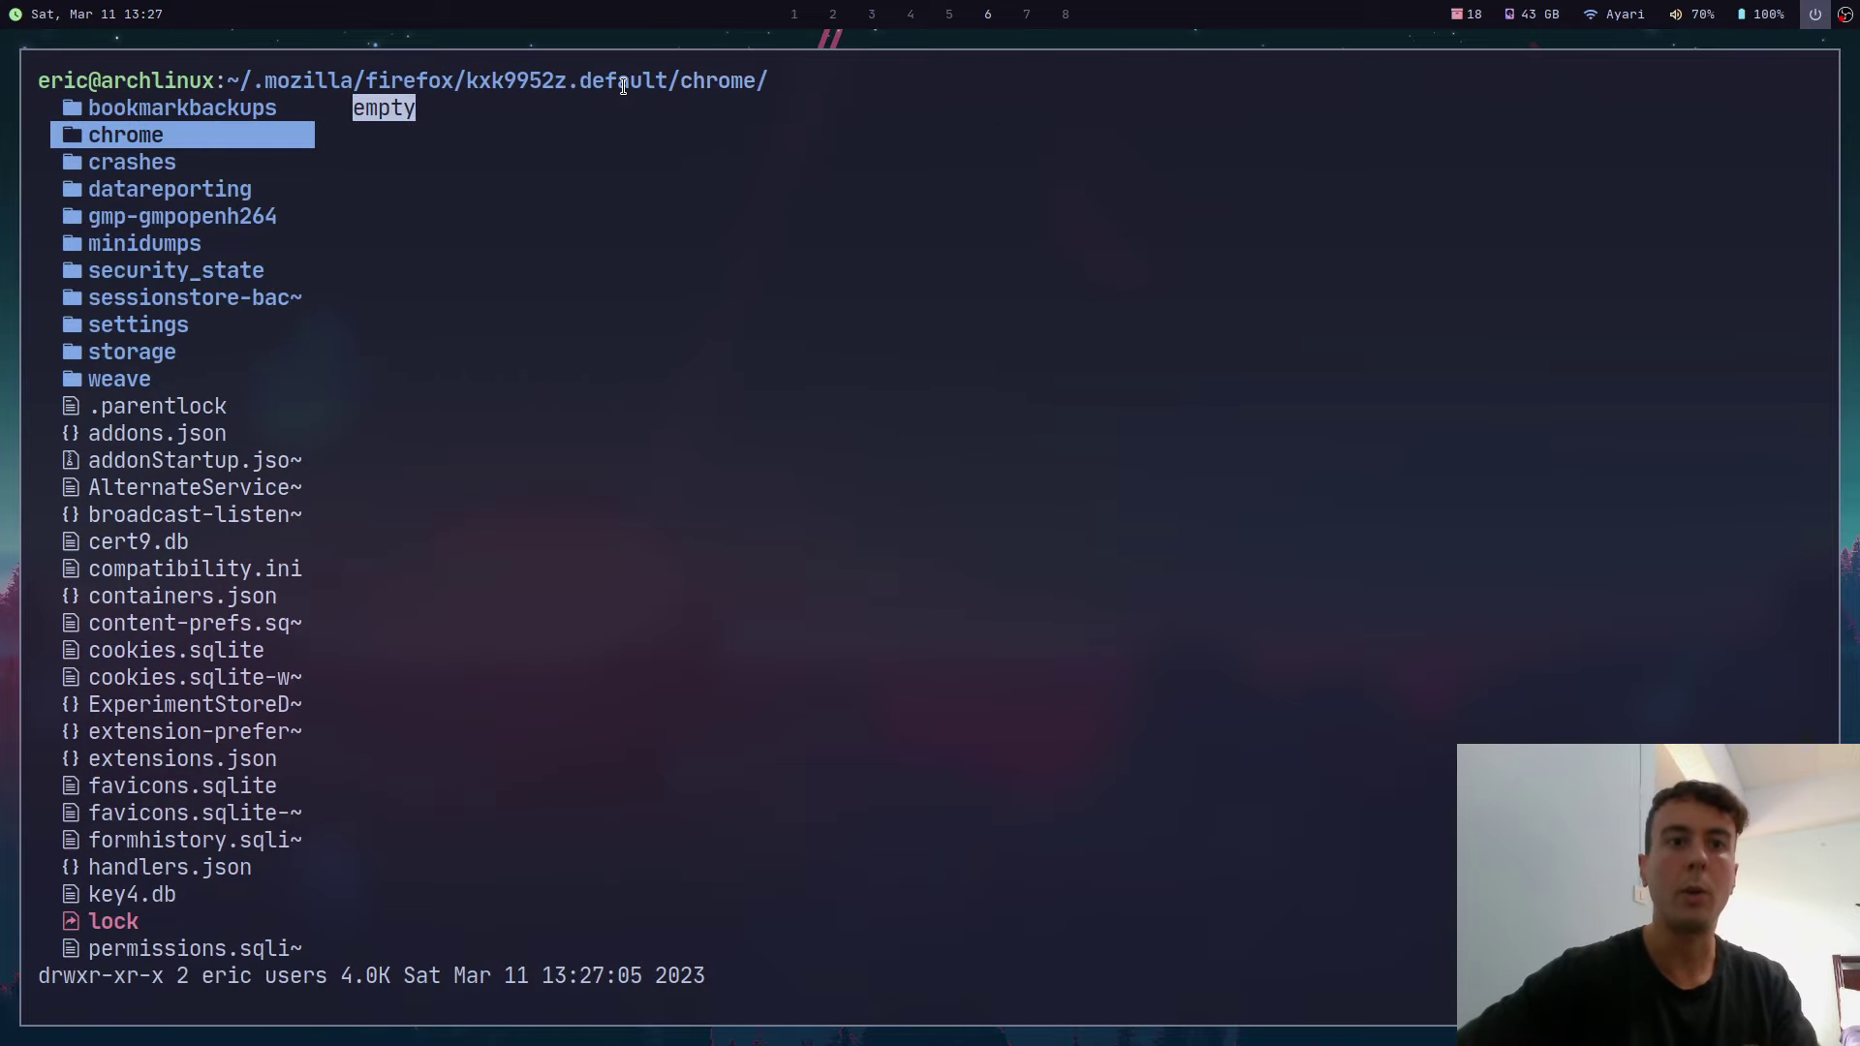
pyautogui.press('super+5')
pyautogui.scroll(-3, 350, 356)
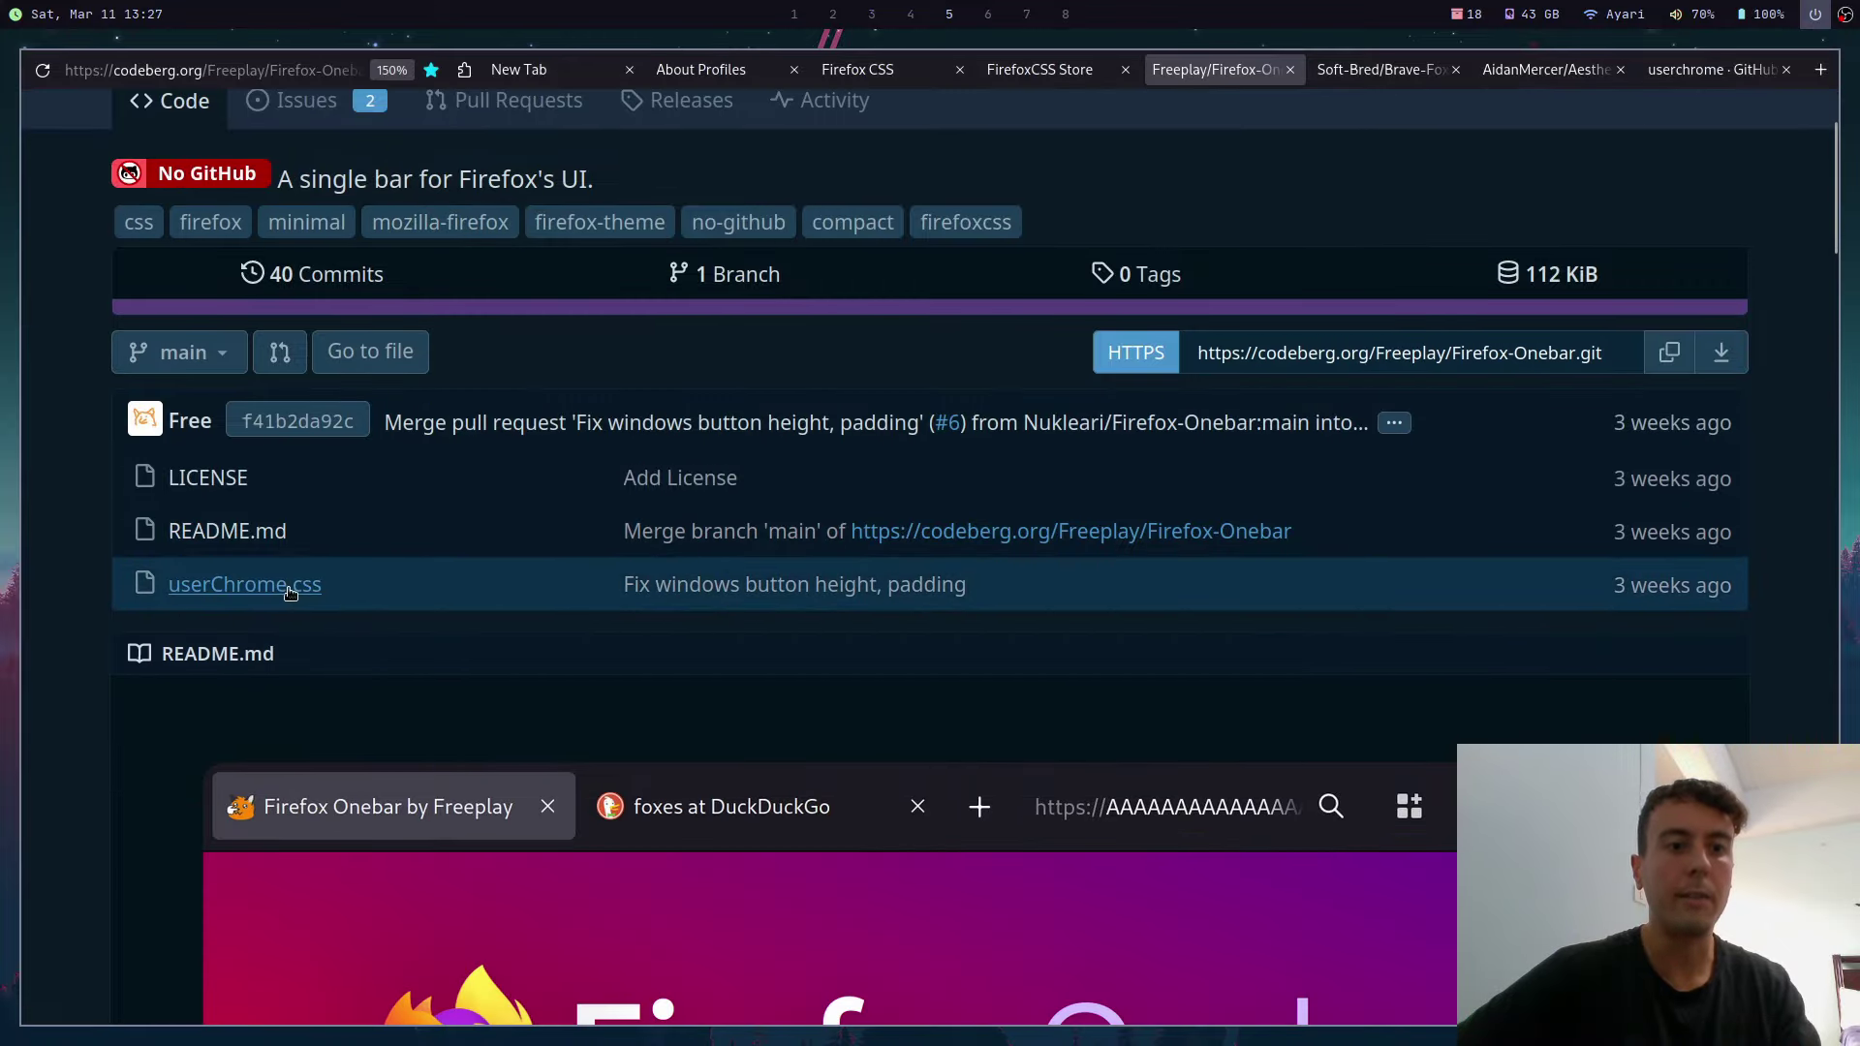
# Step: Open userChrome.css in the Firefox-Onebar repository and show its Raw text
pyautogui.click(273, 598)
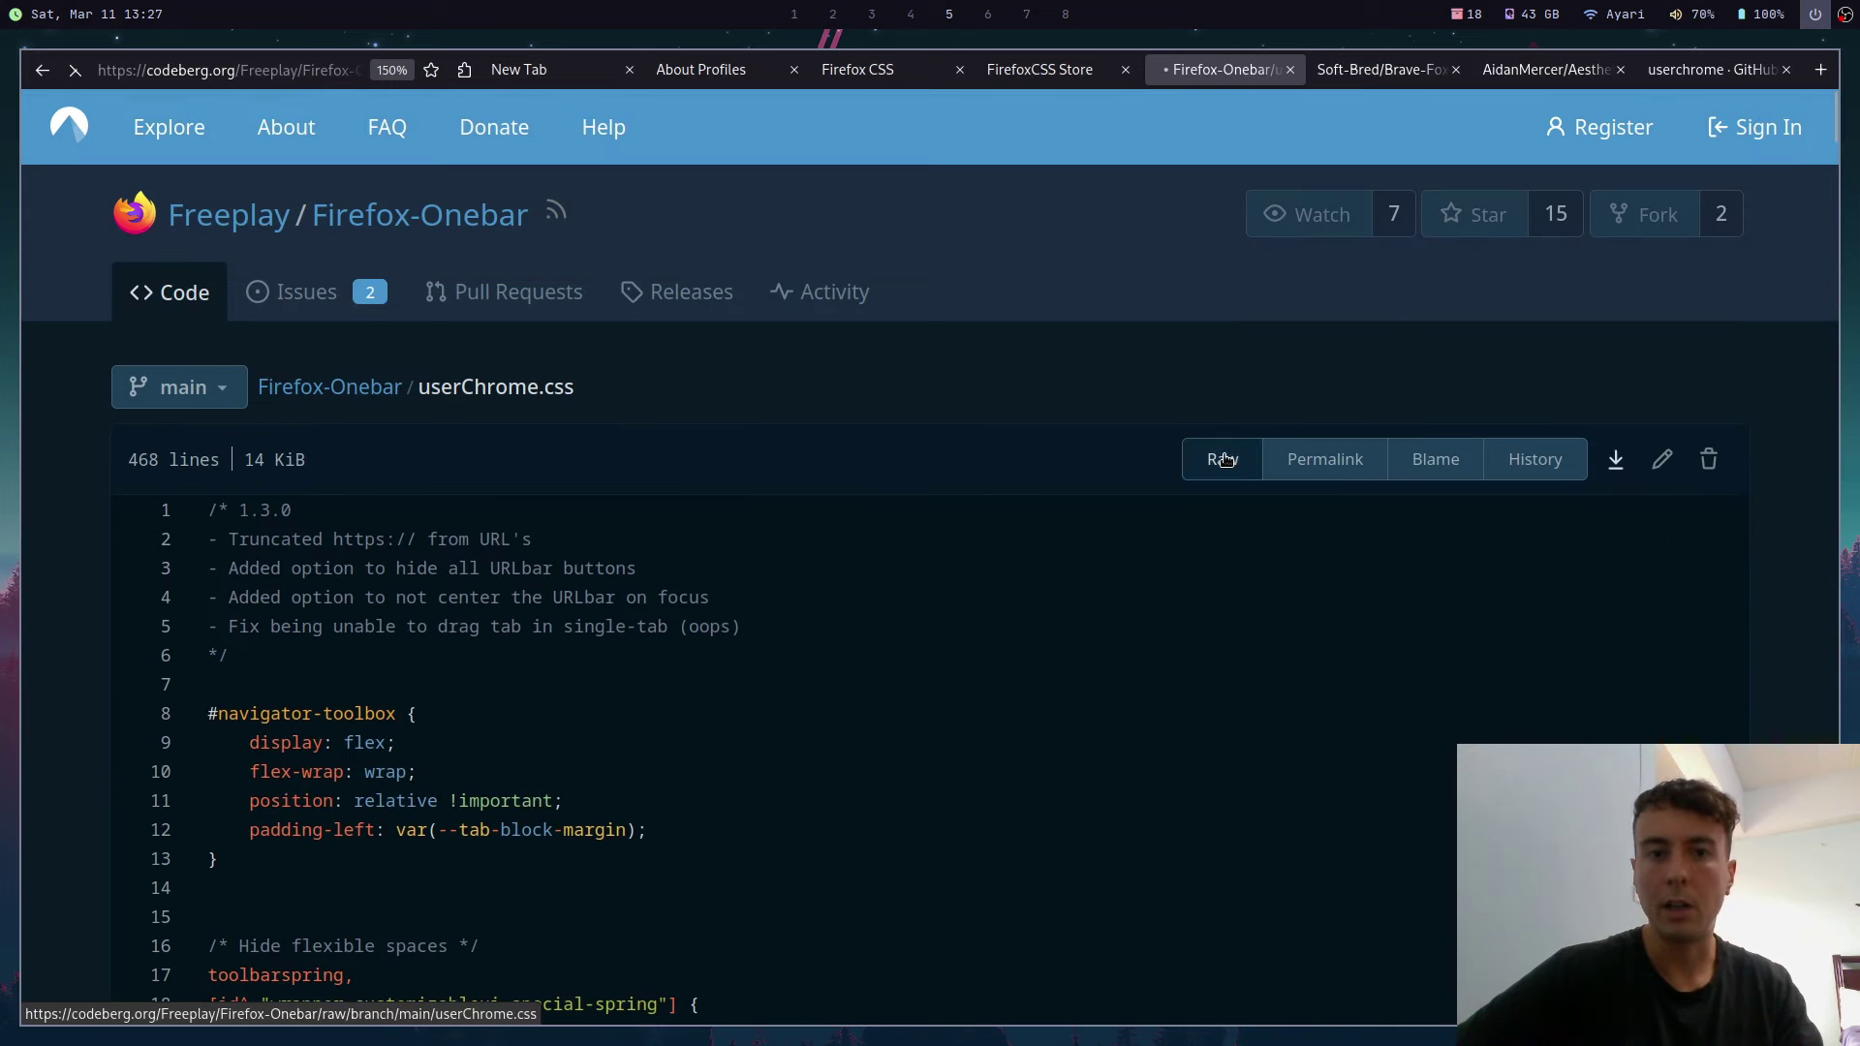
pyautogui.click(1223, 459)
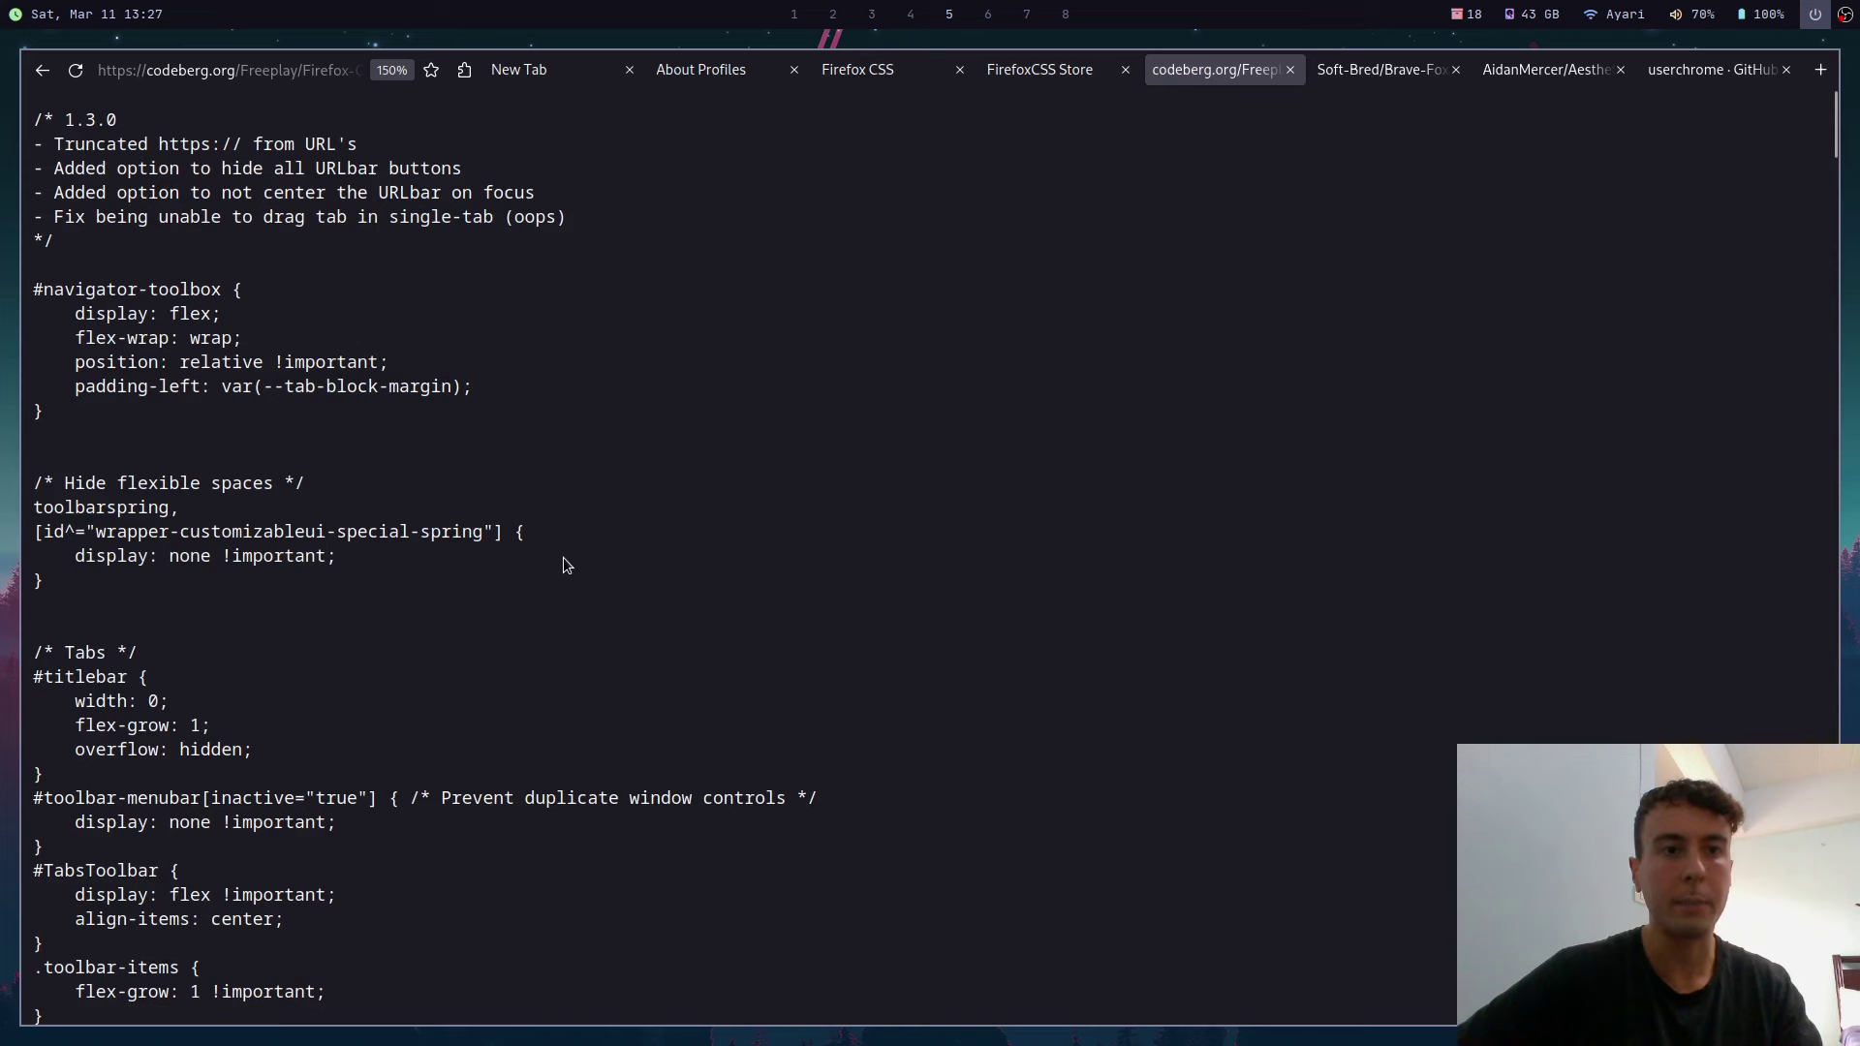
# Step: Copy all the raw Onebar CSS and create userChrome.css in the chrome folder with mf
pyautogui.hotkey('ctrl', 'a')
pyautogui.press('super+6')
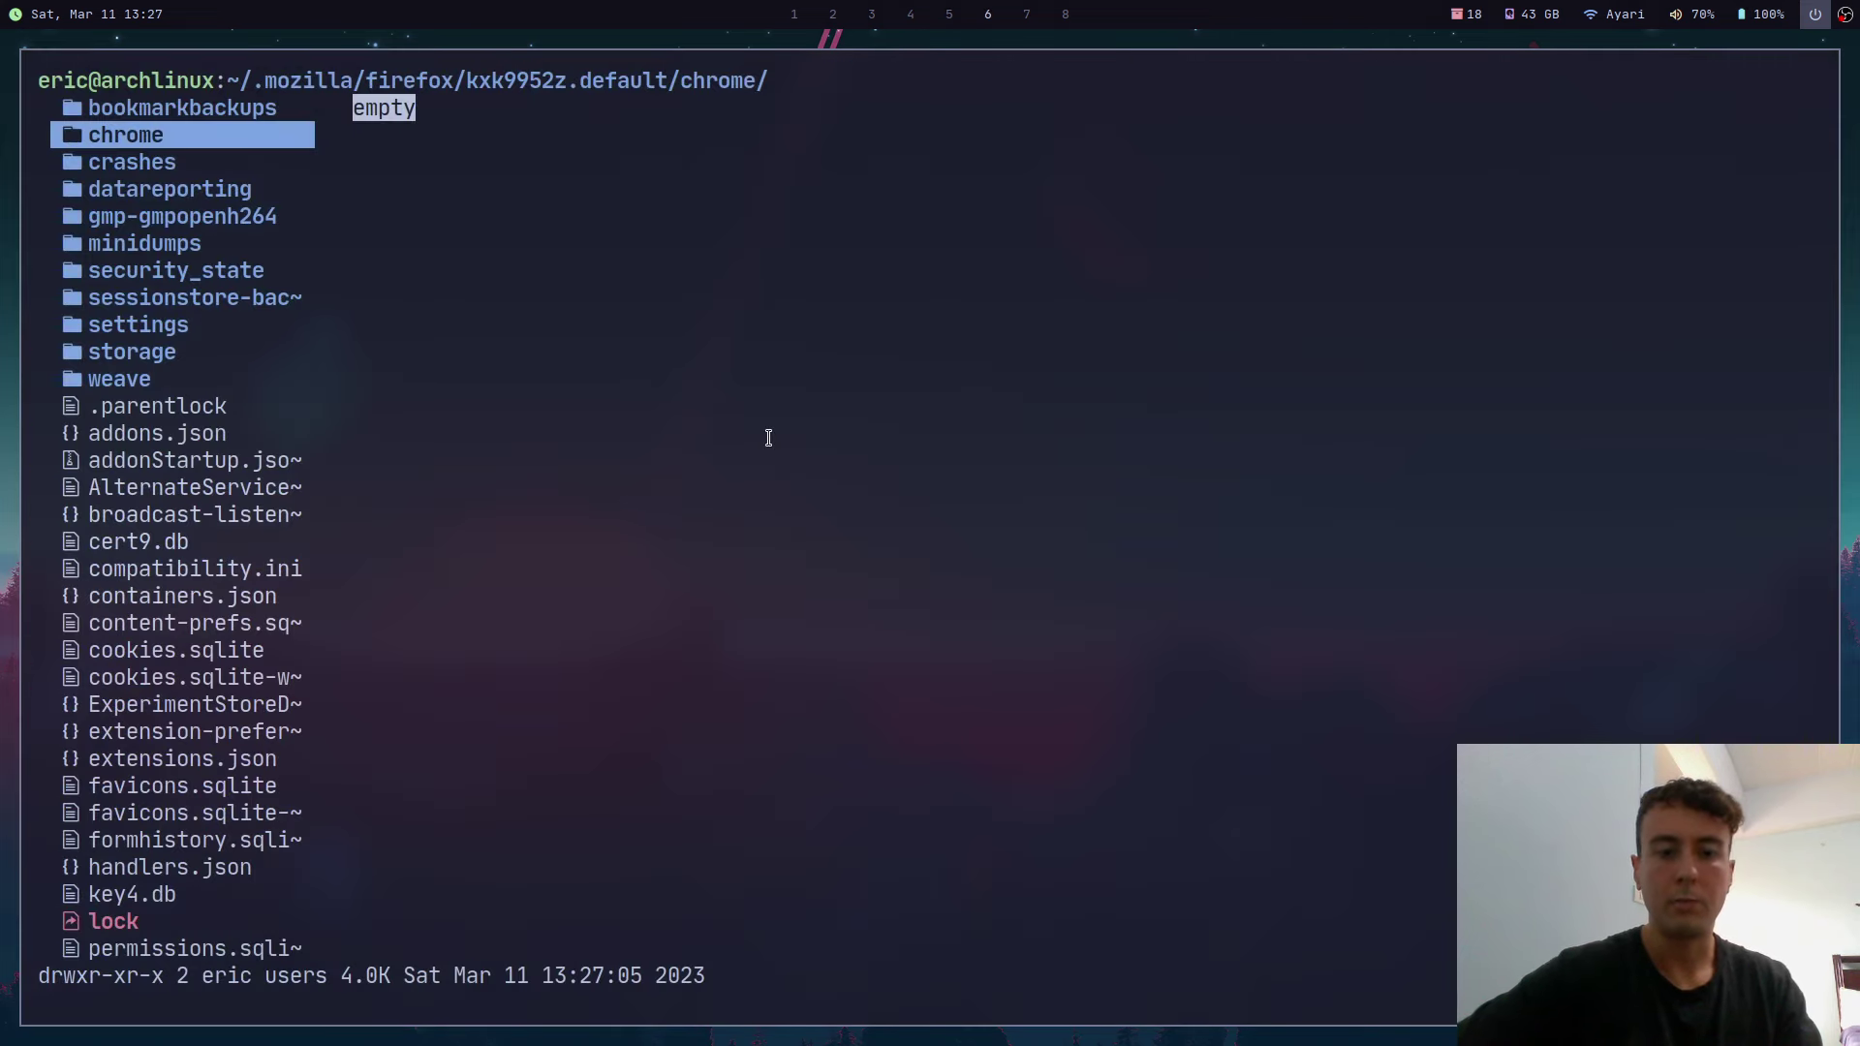
pyautogui.write('mf')
pyautogui.write('userChrome.css')
pyautogui.press('Return')
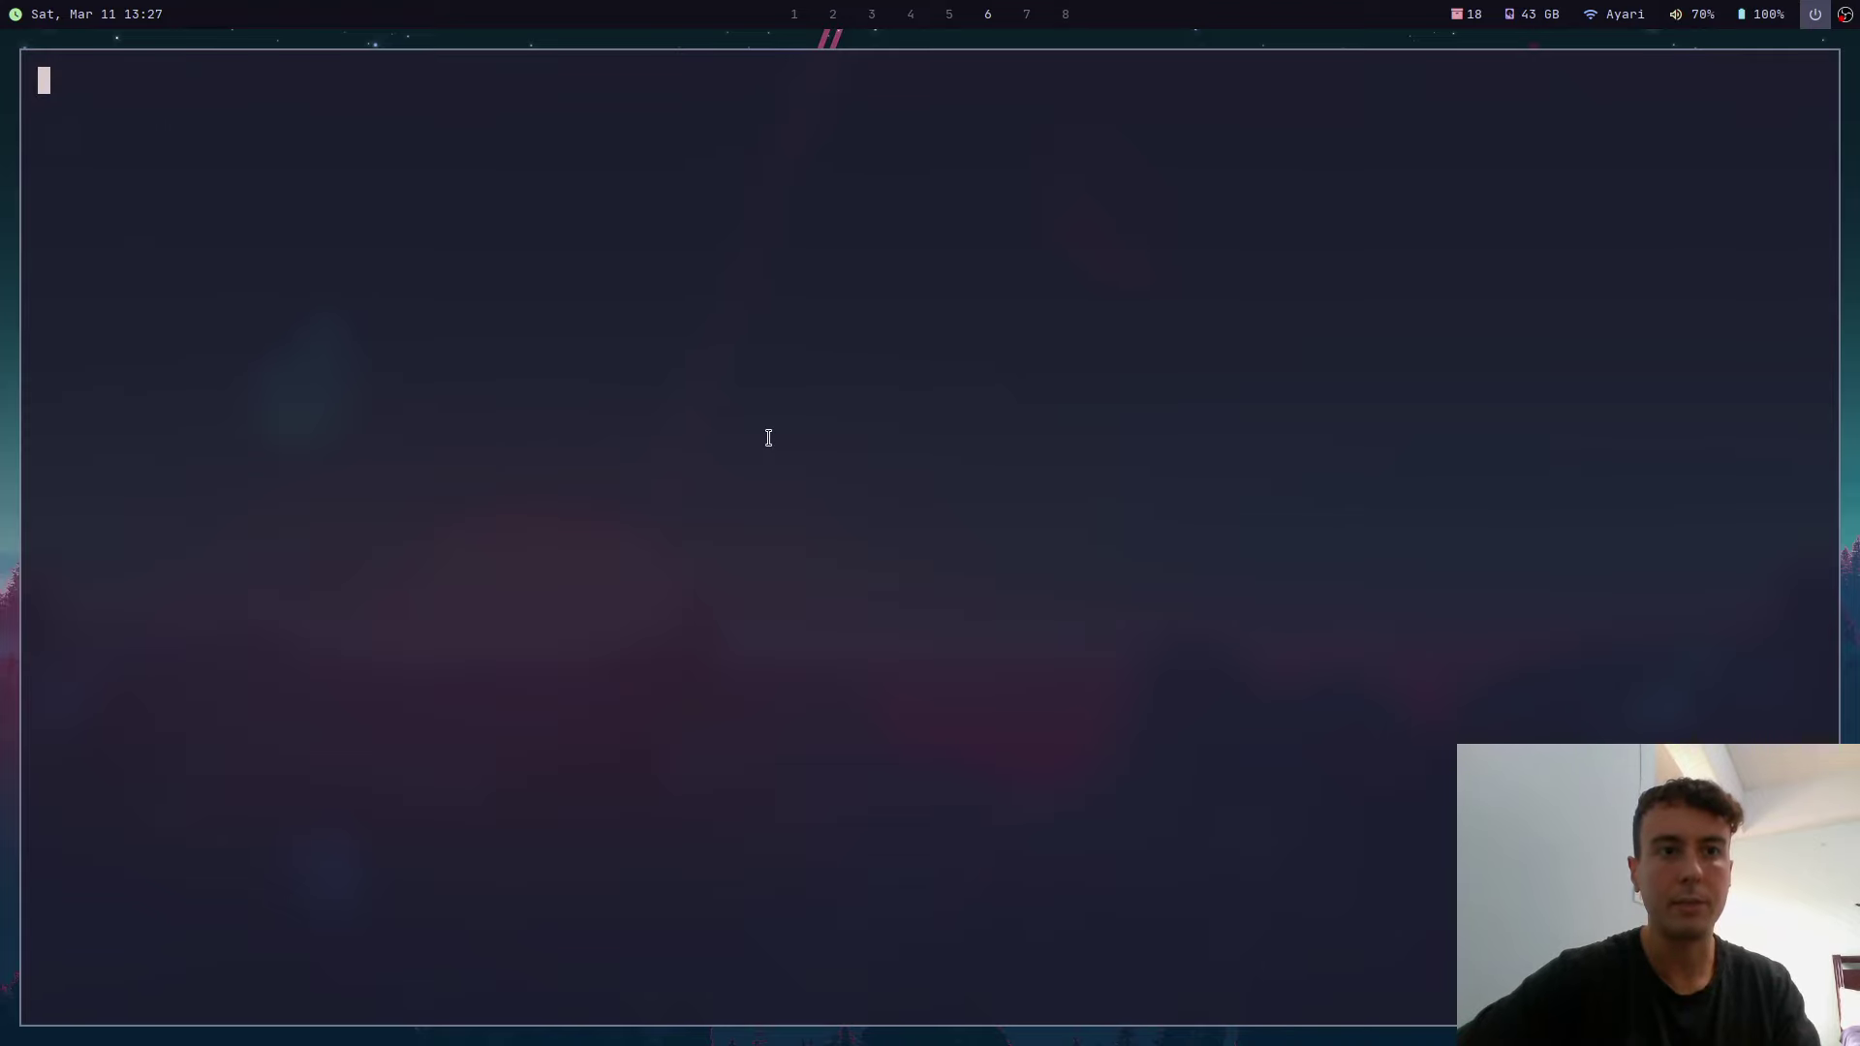
# Step: Paste the copied CSS into userChrome.css in Neovim, save with :wq, and return to Firefox
pyautogui.press('i')
pyautogui.hotkey('ctrl', 'shift', 'v')
pyautogui.press('Escape')
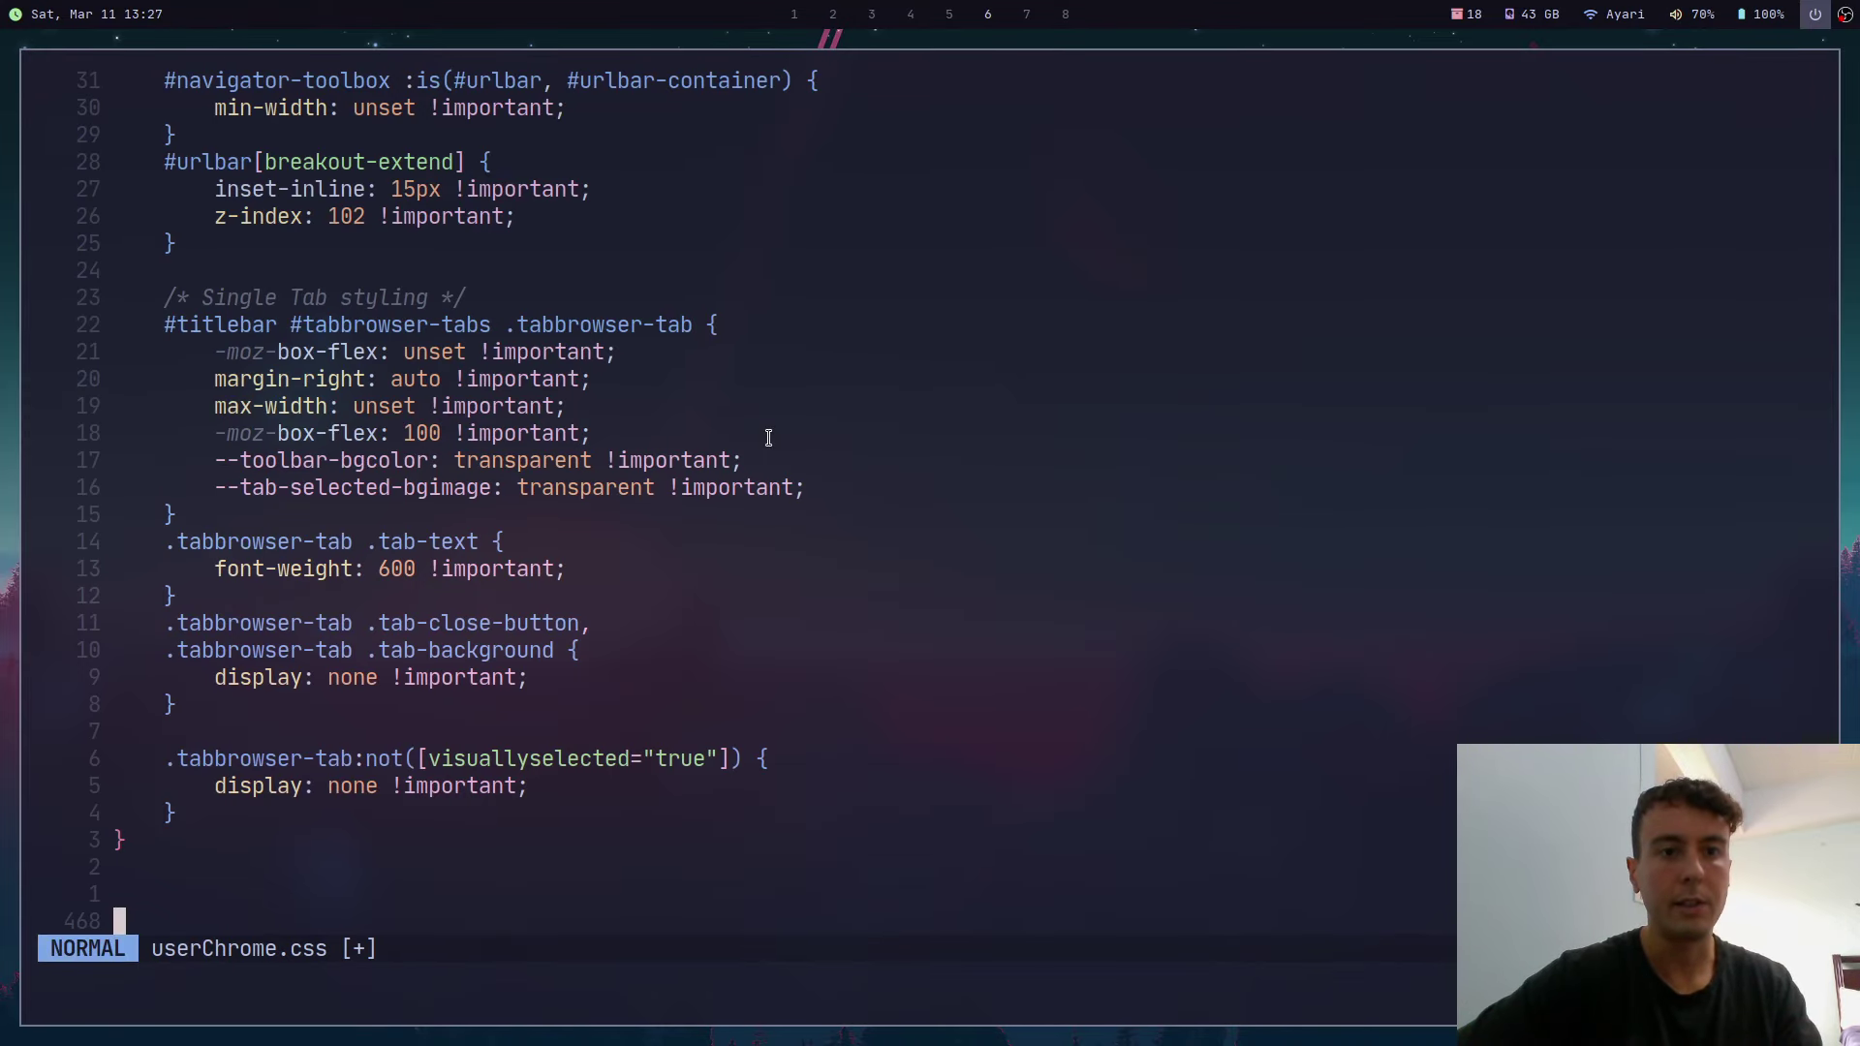
pyautogui.write(':wq')
pyautogui.press('Return')
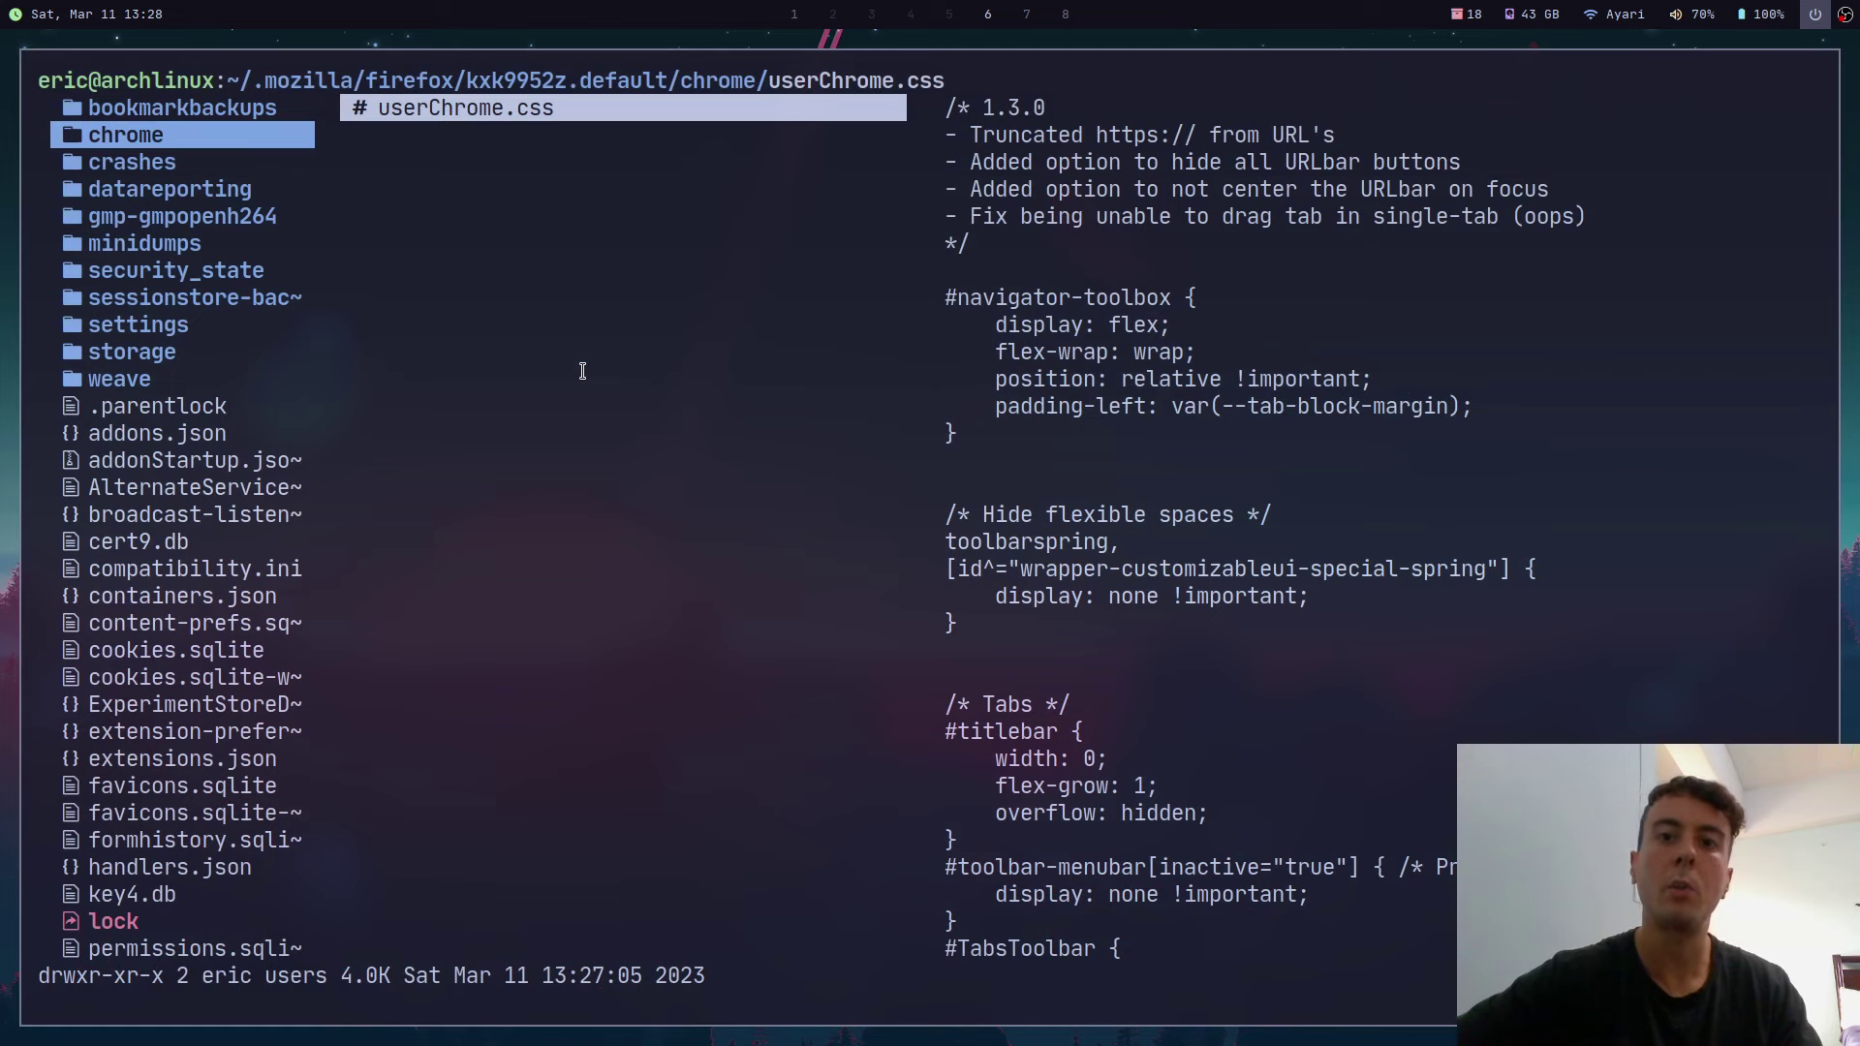
pyautogui.press('super+1')
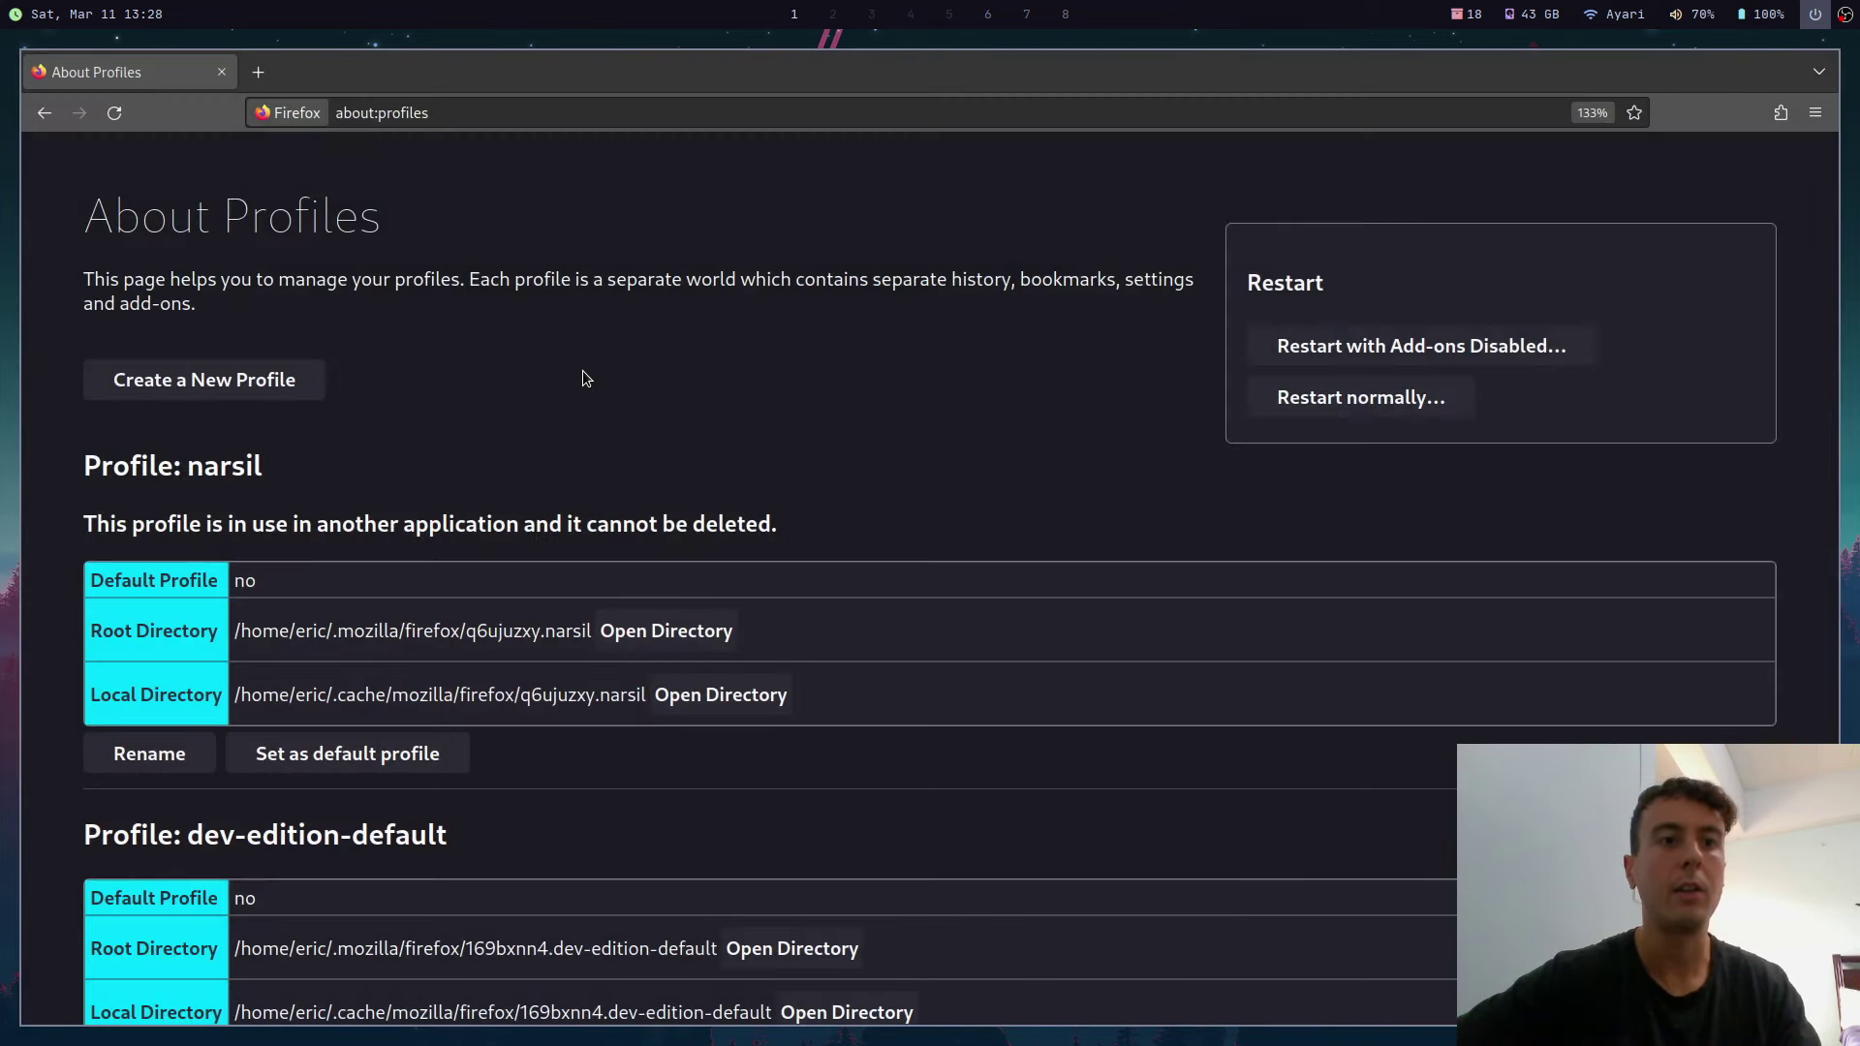
# Step: Restart Firefox to load userChrome.css, then open Settings from the main menu
pyautogui.hotkey('ctrl', 'q')
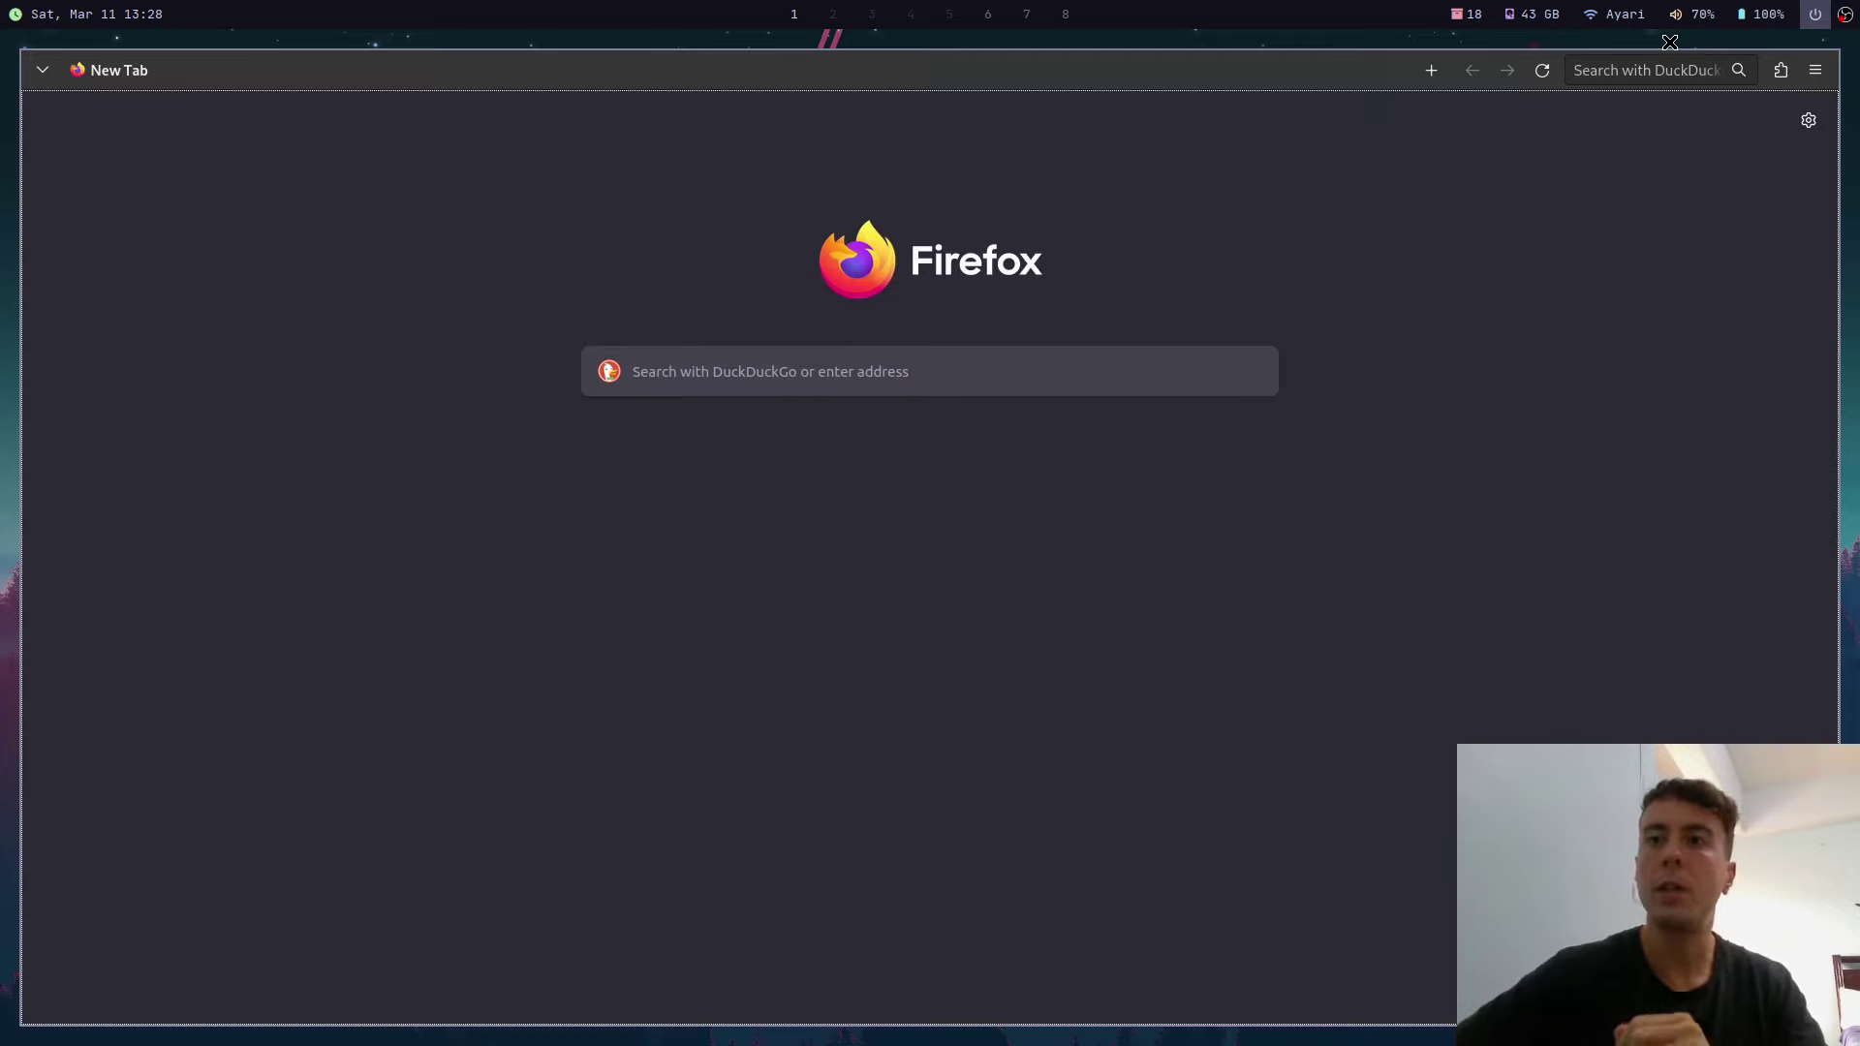
pyautogui.click(1816, 72)
pyautogui.click(1582, 581)
# Step: Enable the Dark theme under Extensions & Themes and close the Add-ons Manager
pyautogui.click(155, 936)
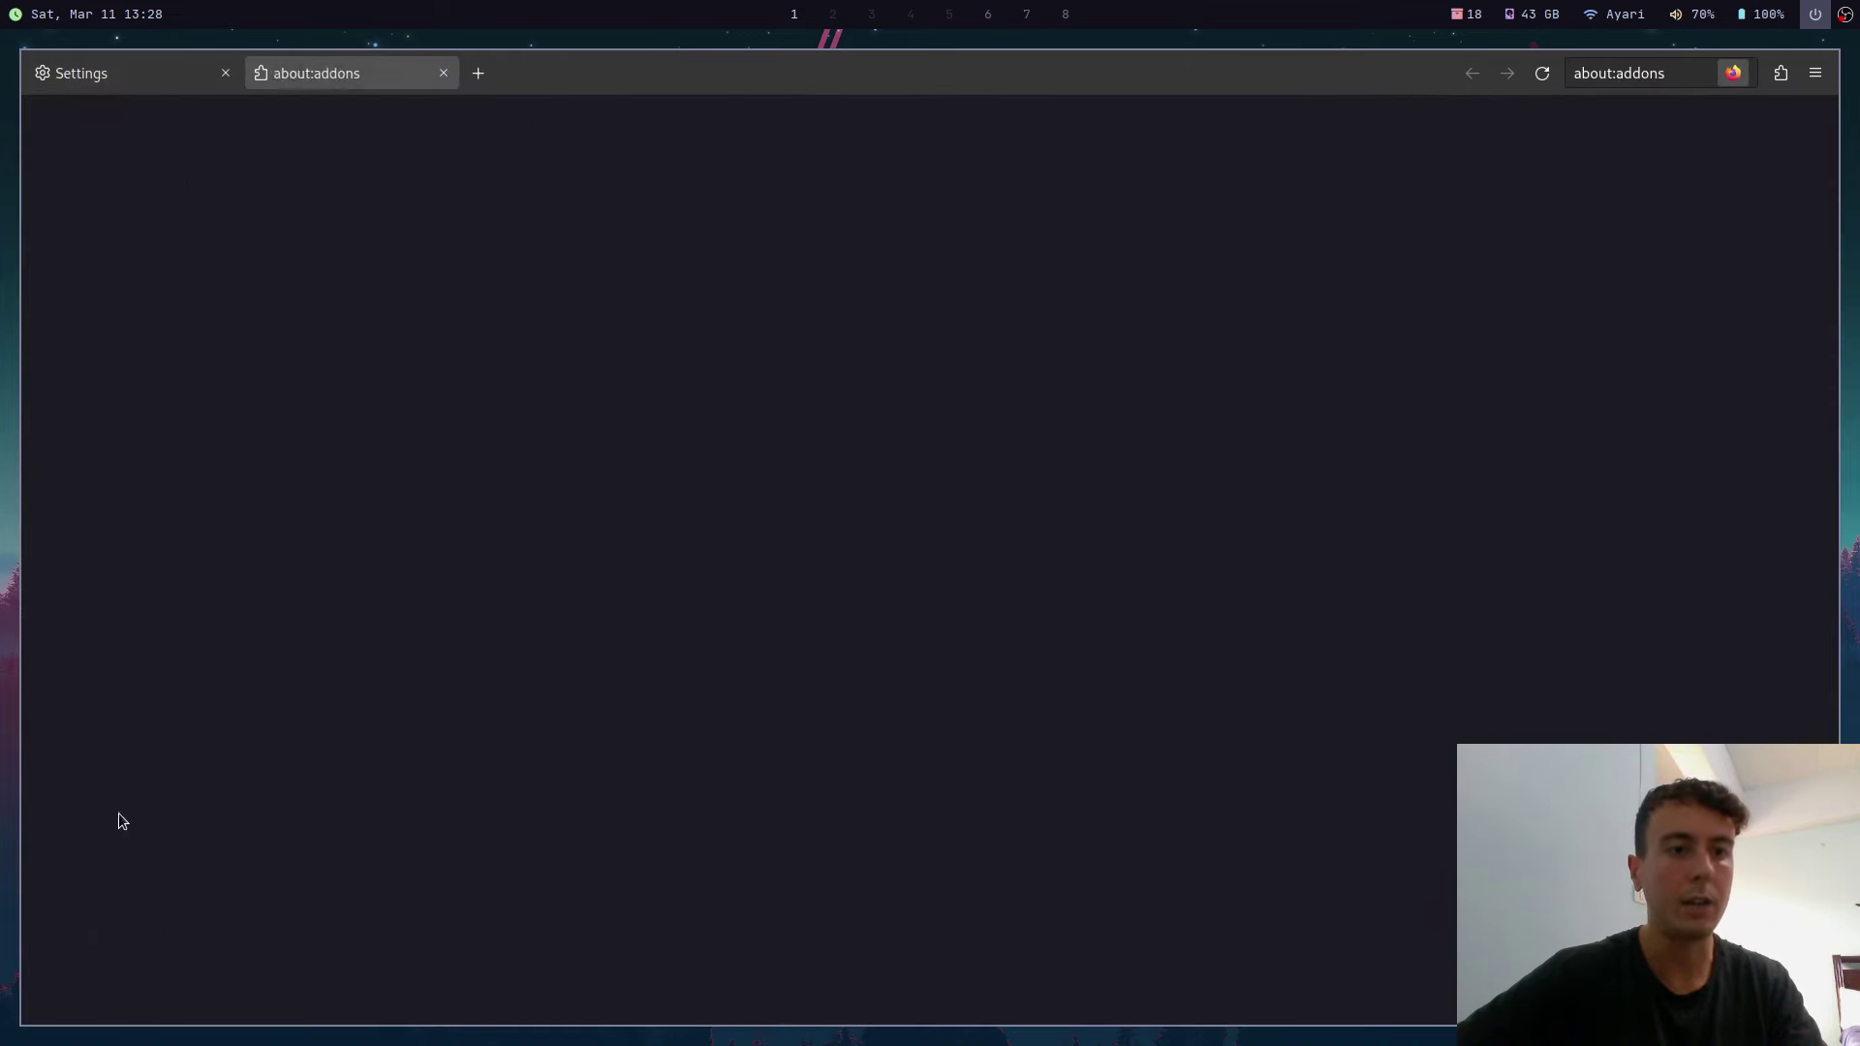
pyautogui.click(122, 283)
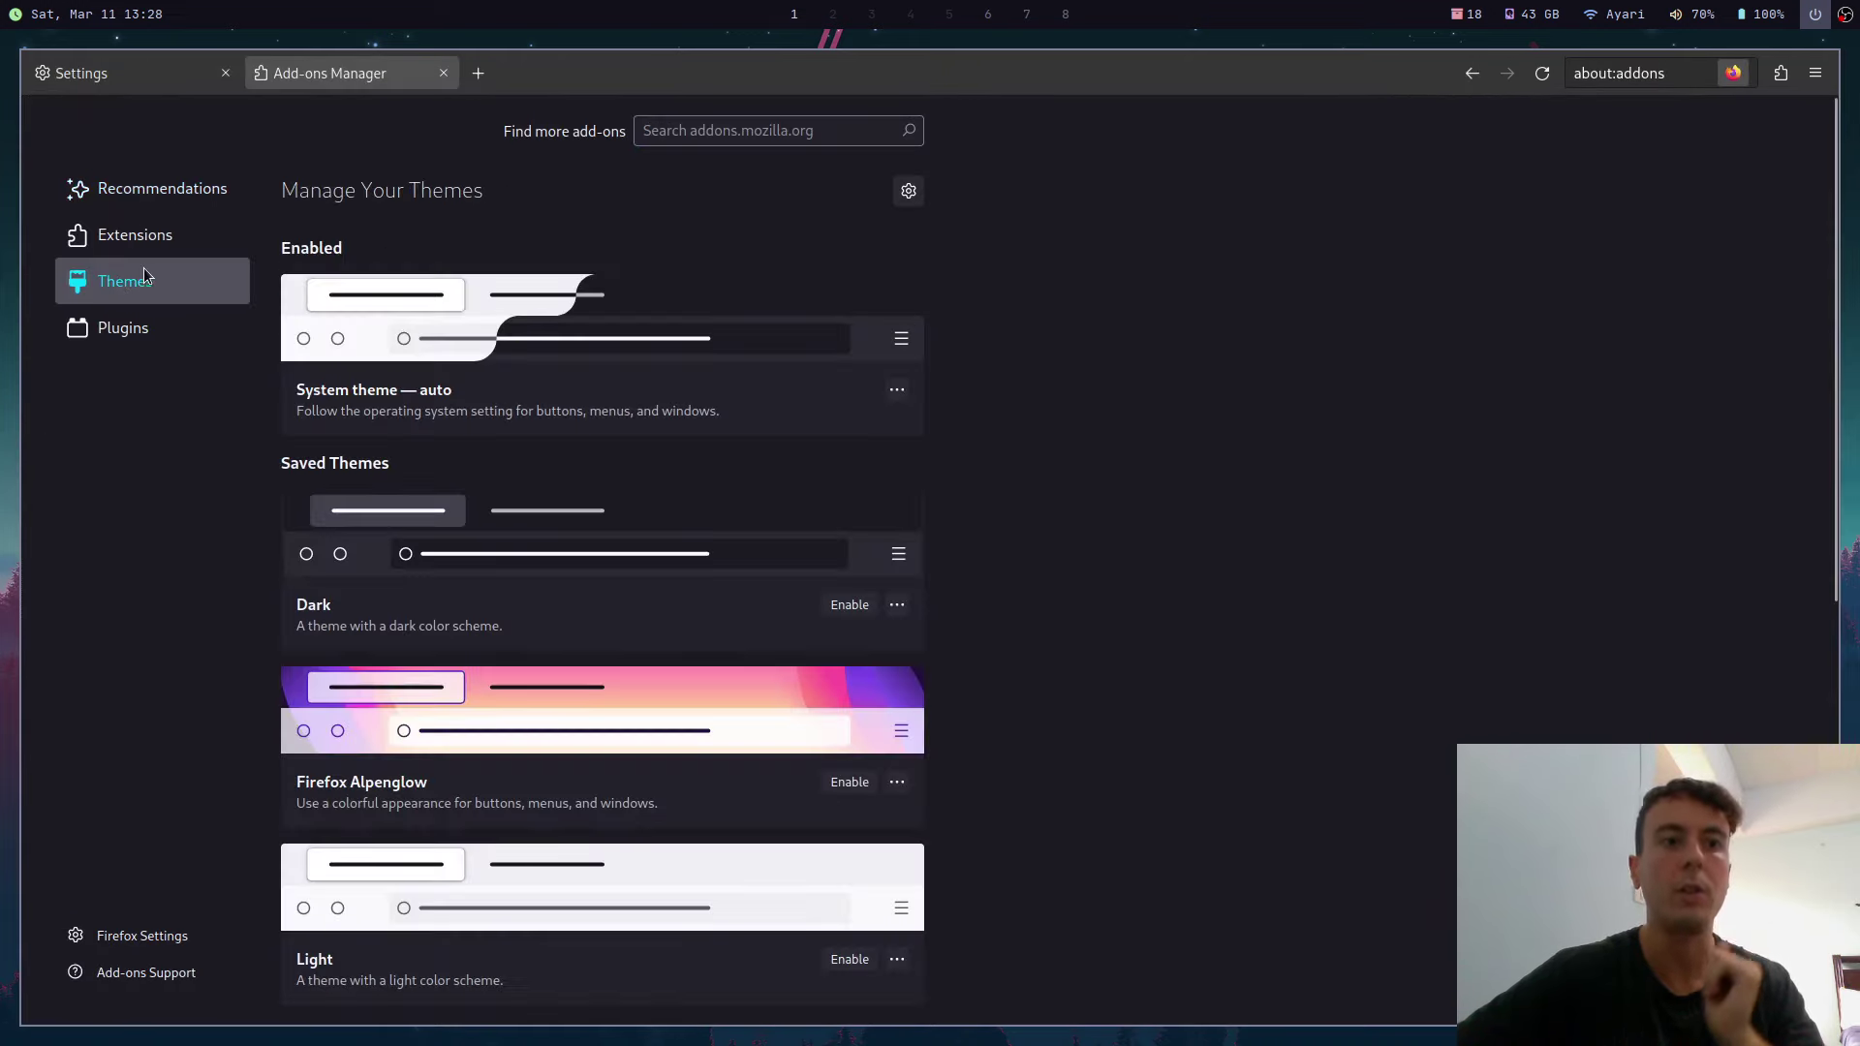
pyautogui.hotkey('ctrl', '+')
pyautogui.hotkey('ctrl', '+')
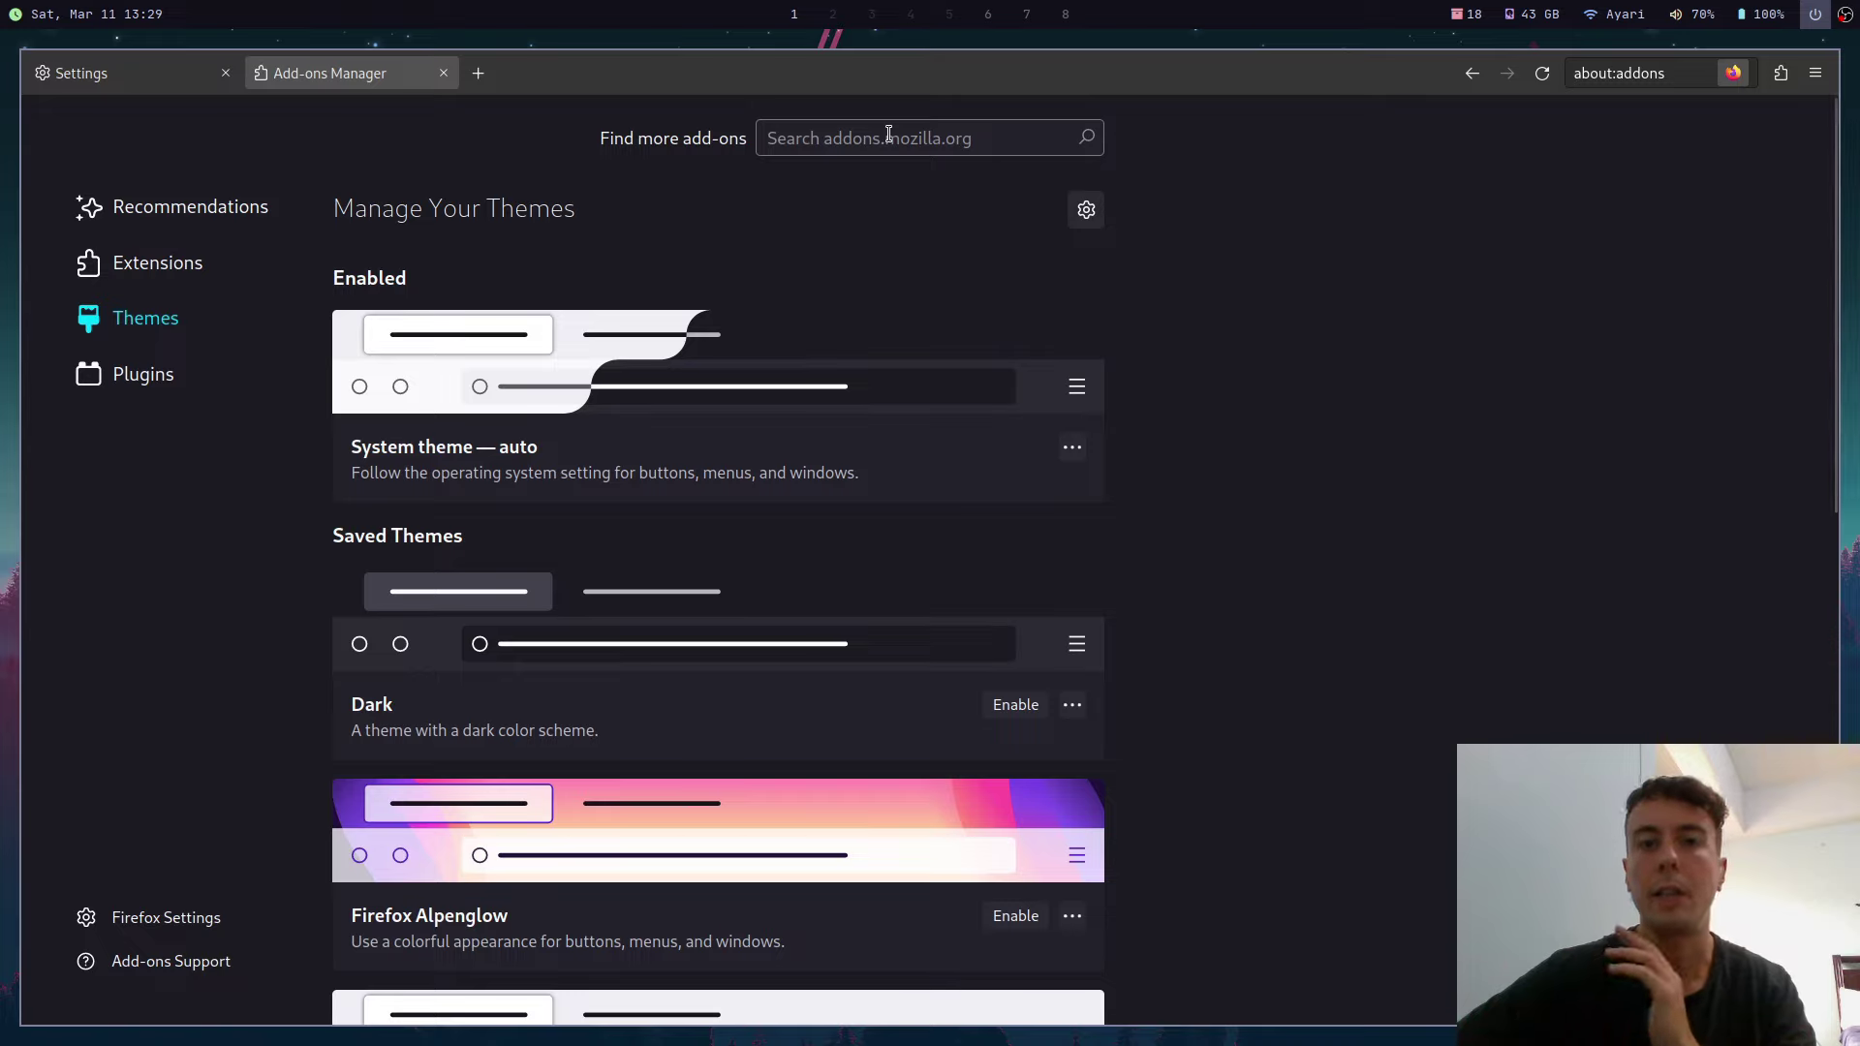
pyautogui.click(1013, 712)
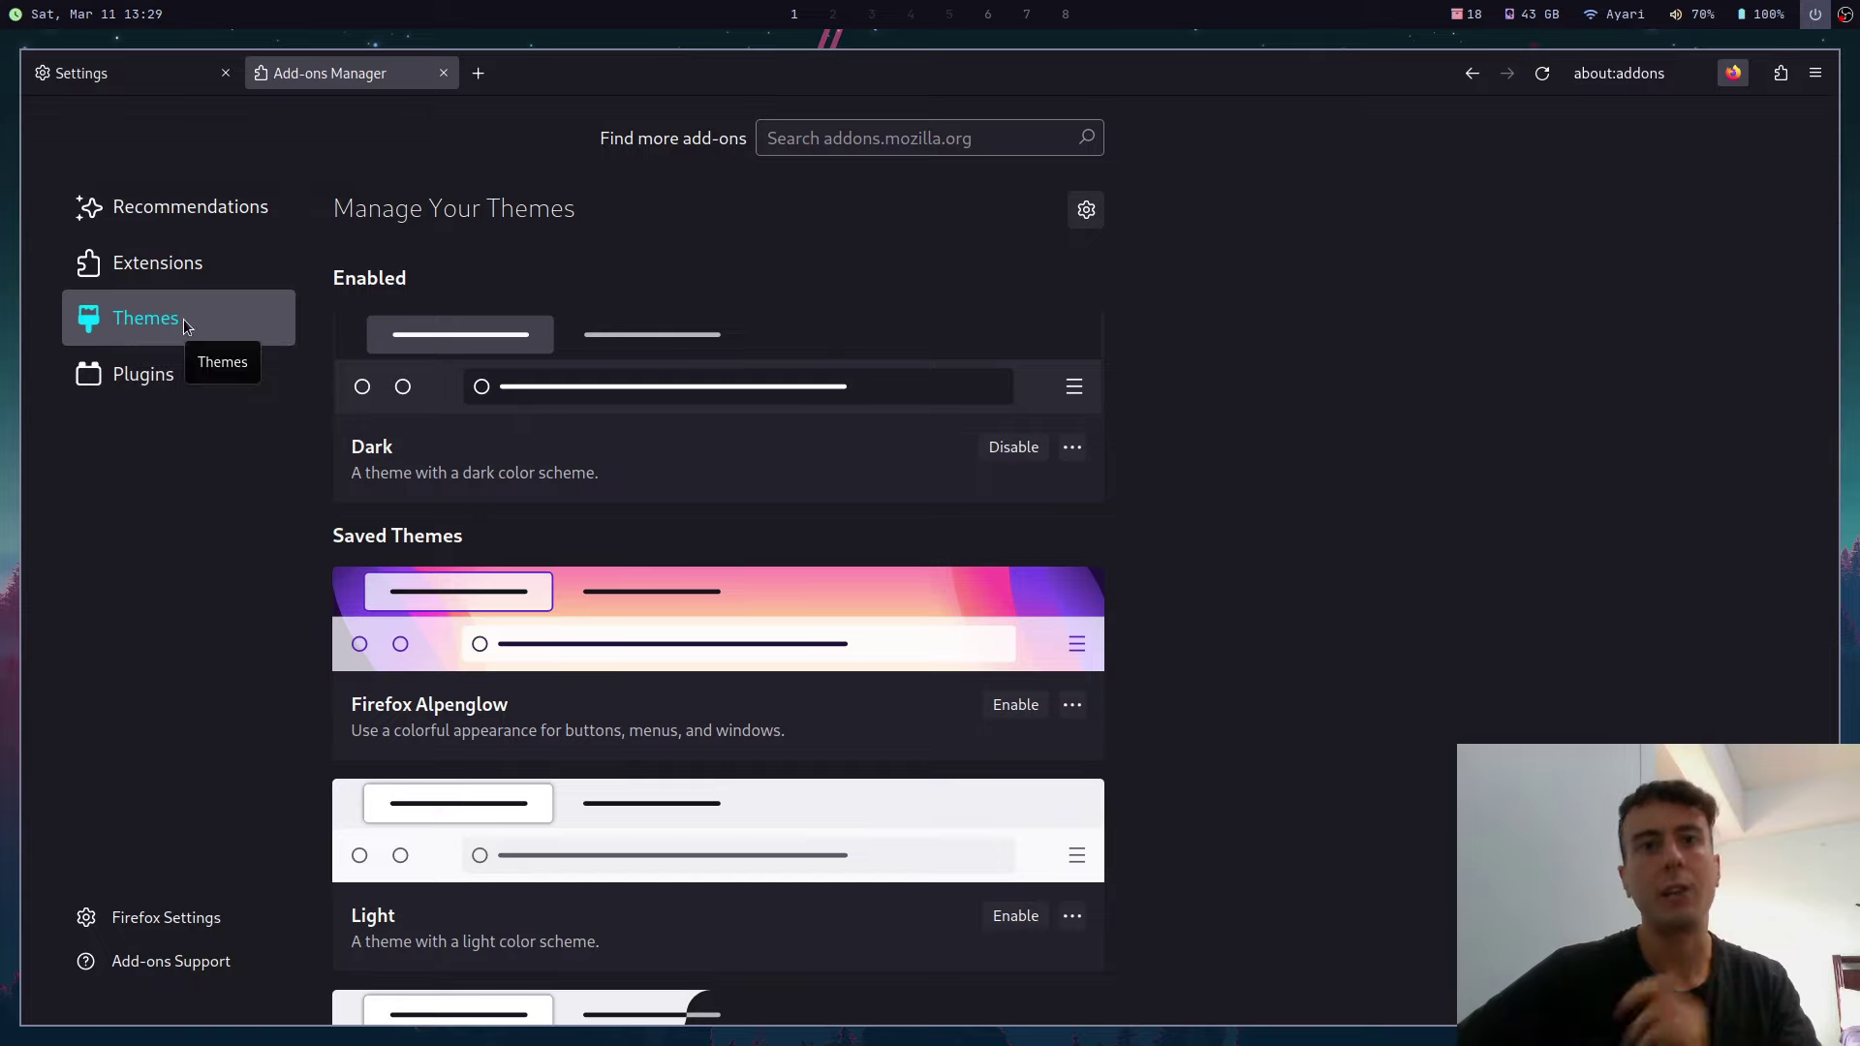
pyautogui.click(444, 72)
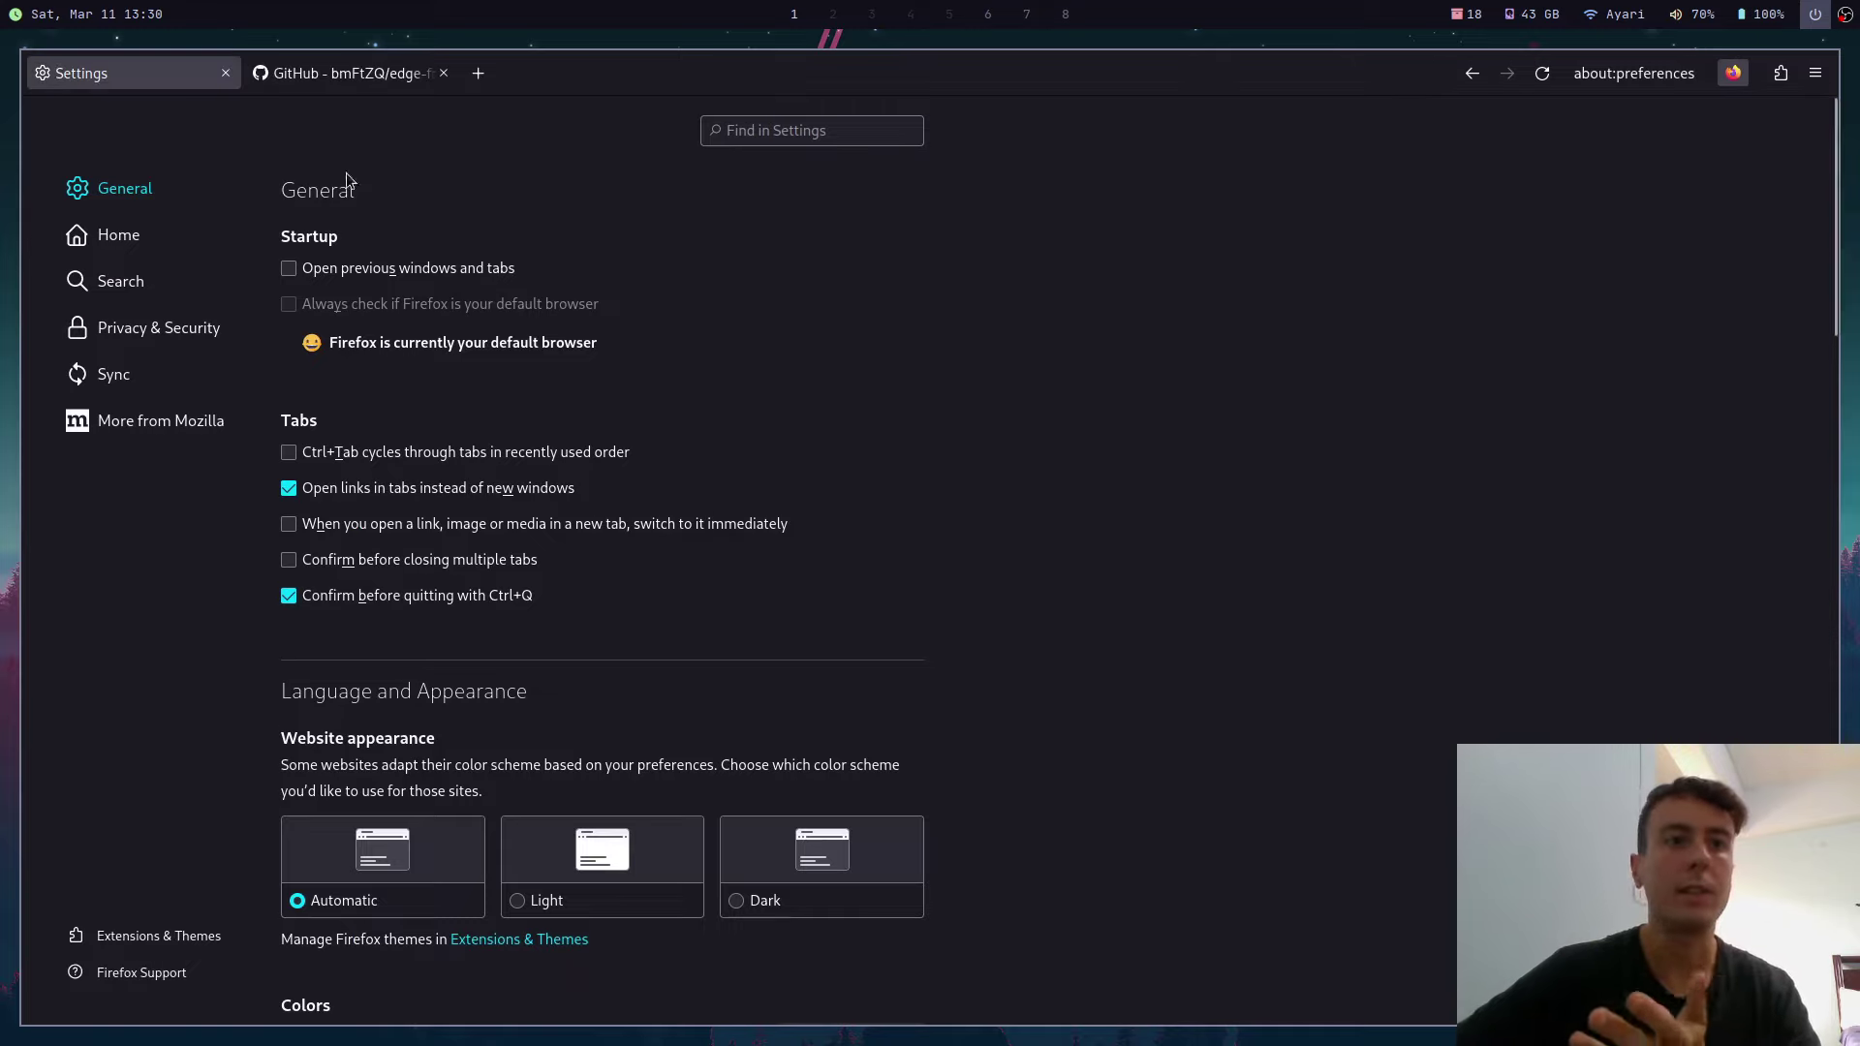
# Step: In the edge-frfox repository, view the chrome folder's userChrome.css and userContent.css files
pyautogui.click(339, 73)
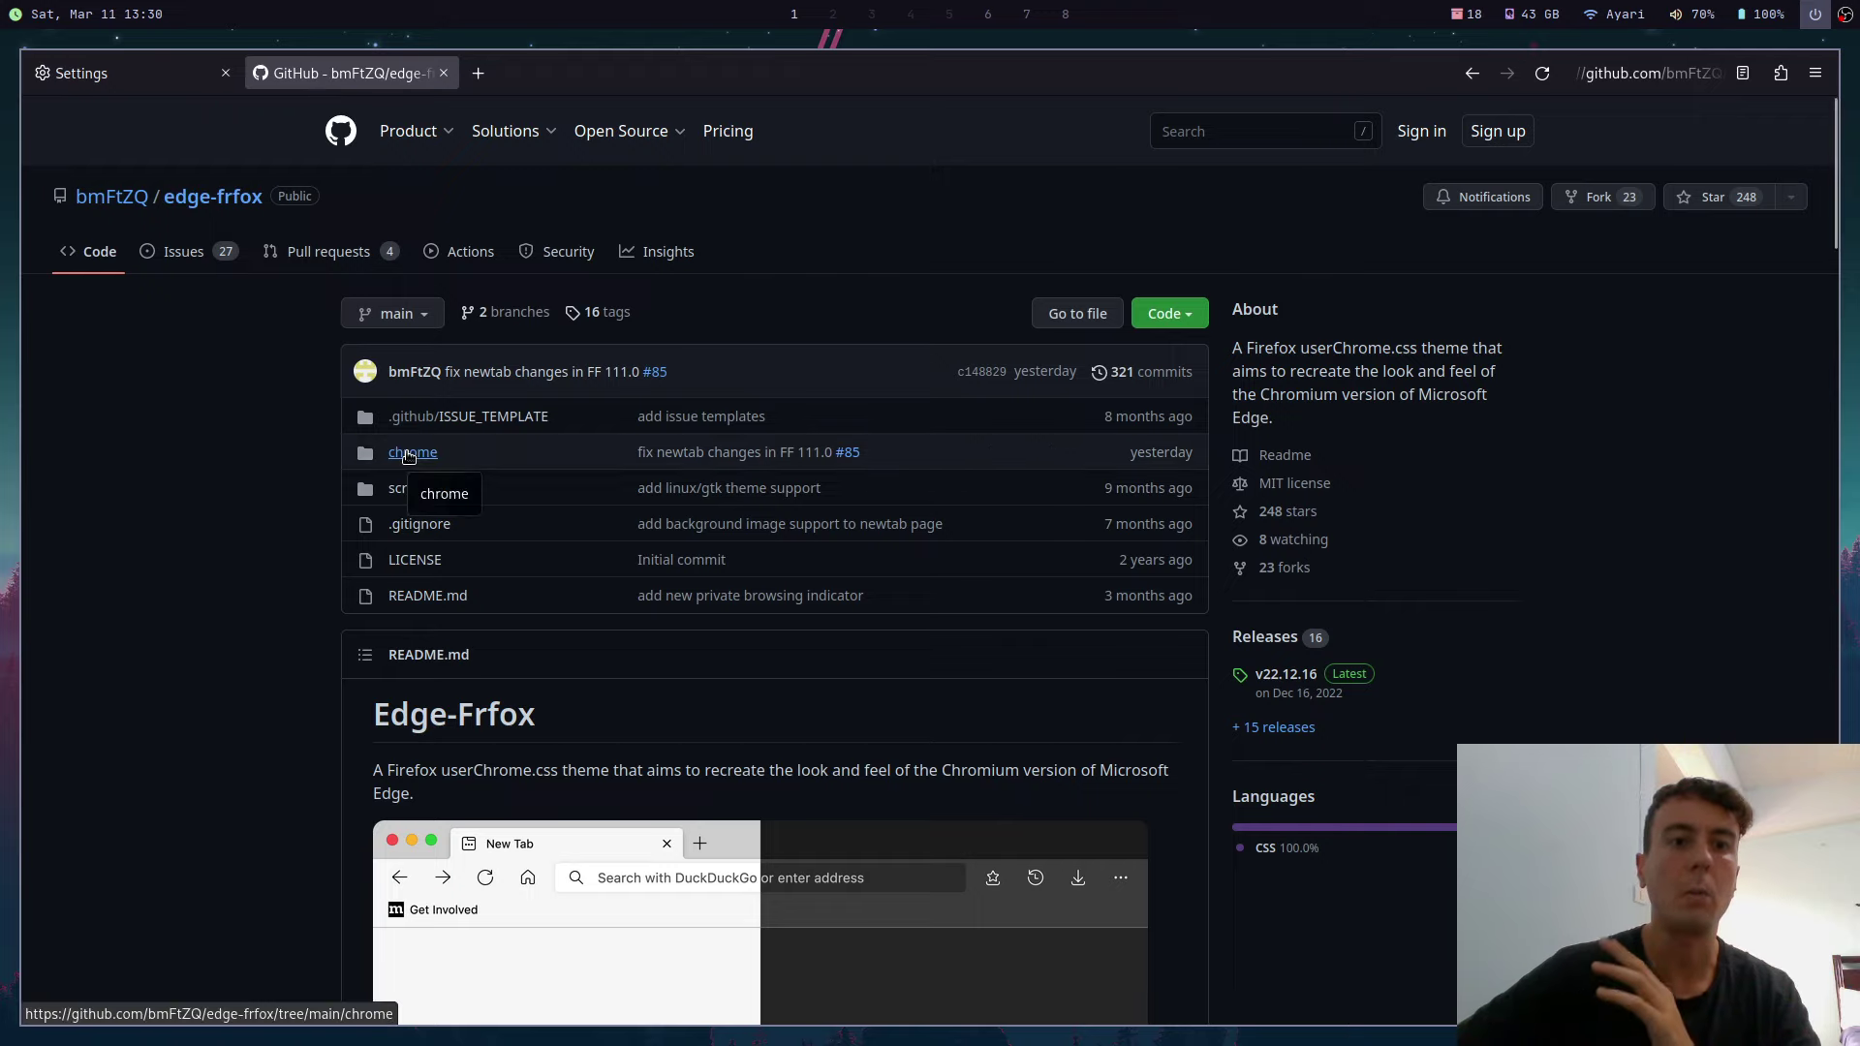
pyautogui.click(409, 453)
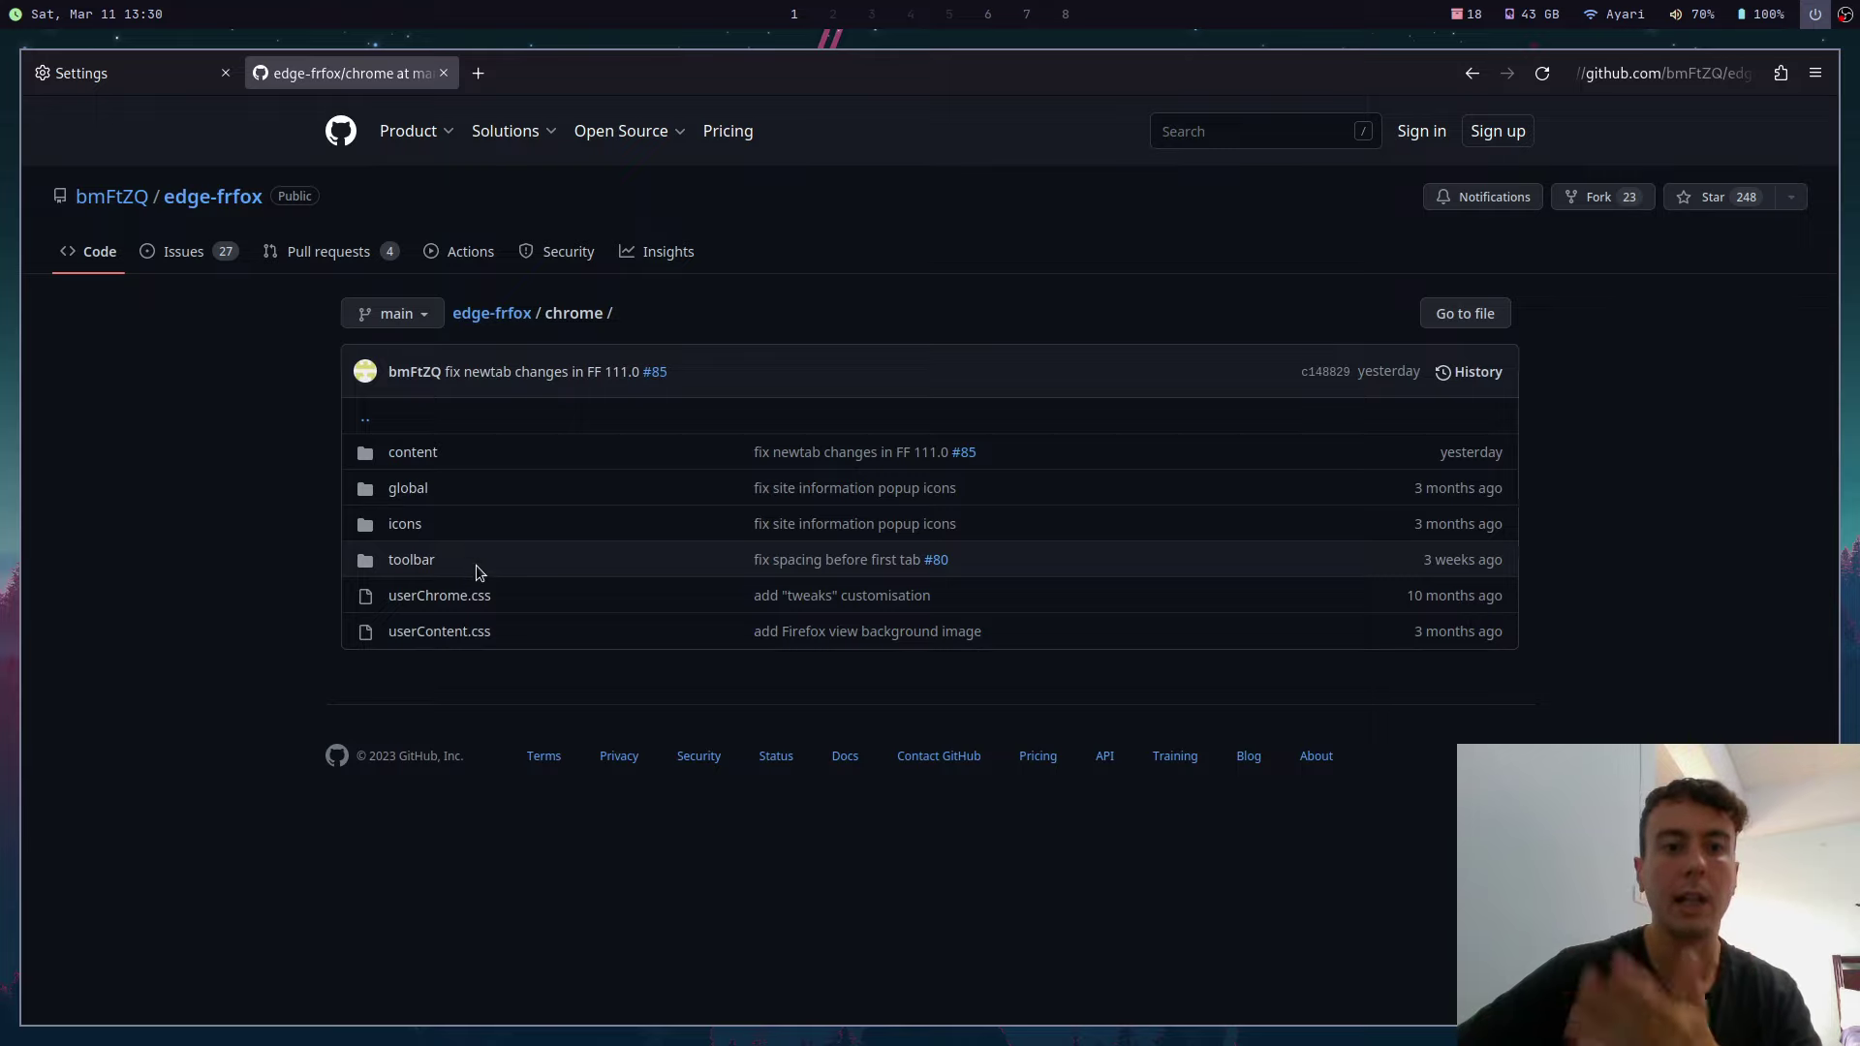
pyautogui.click(478, 595)
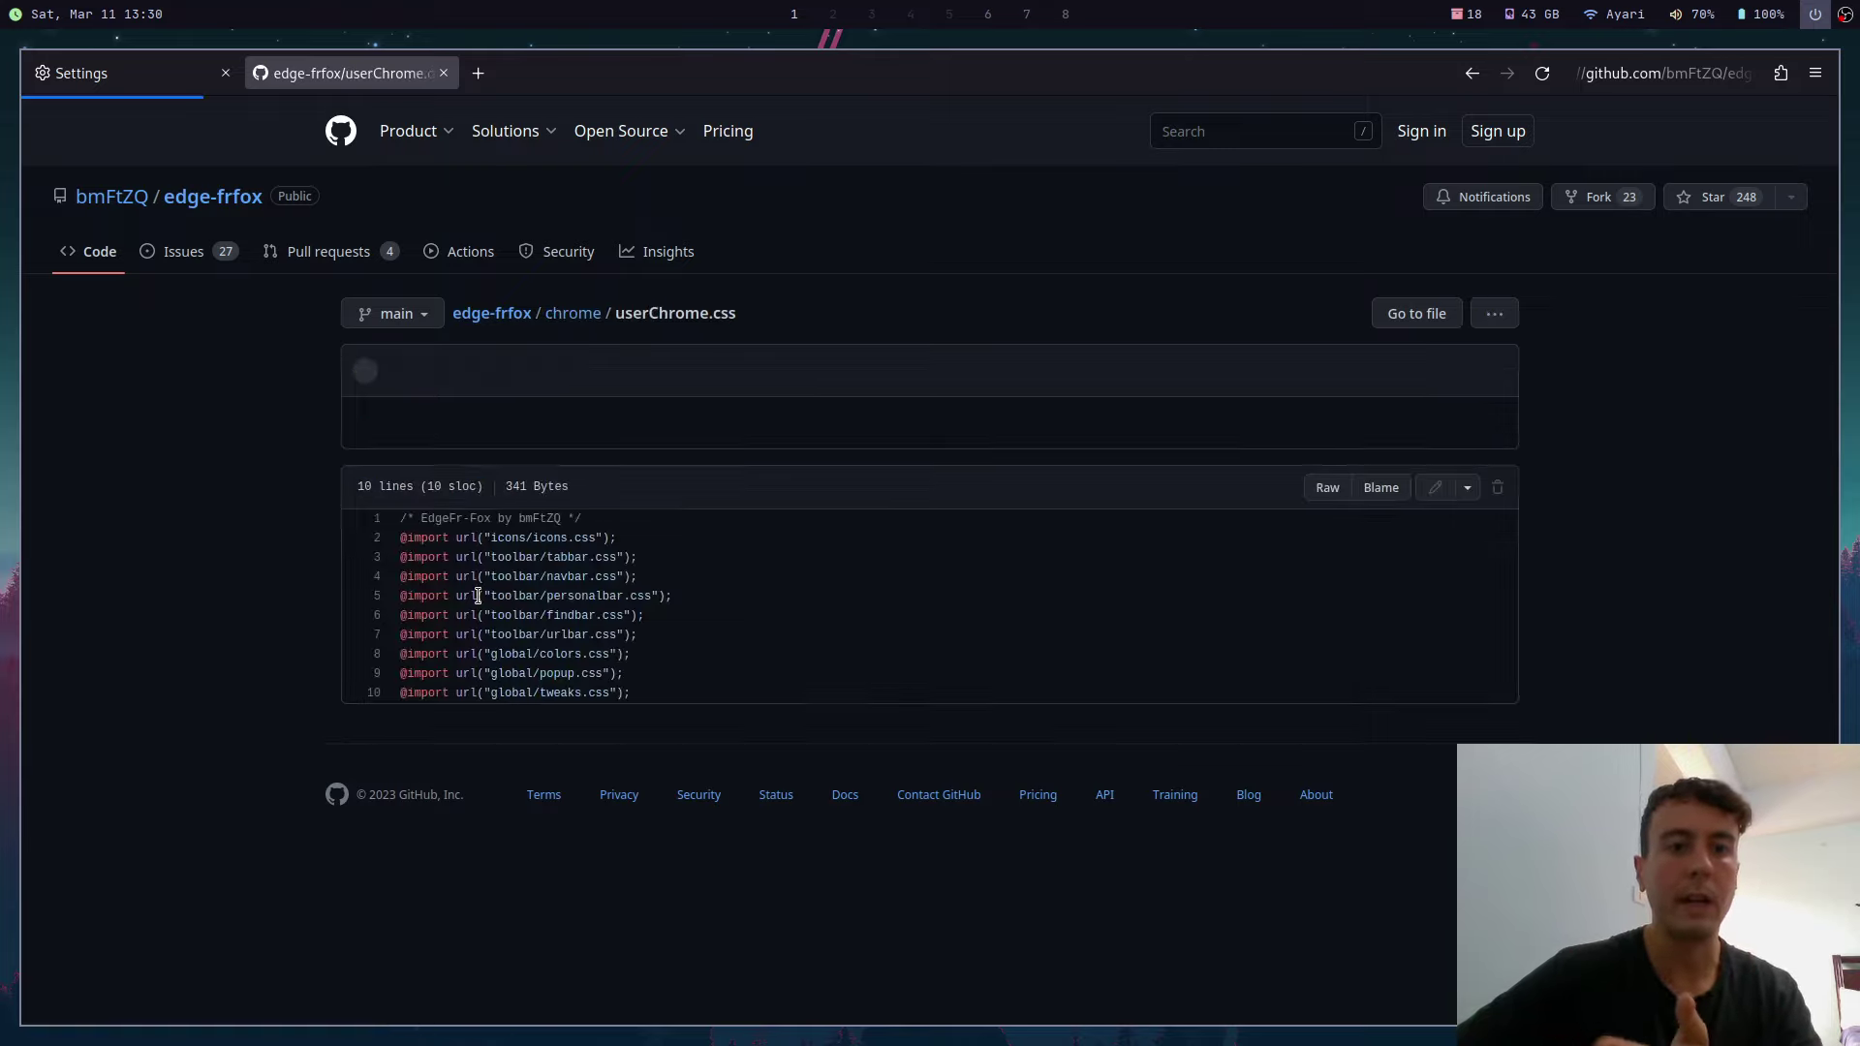
pyautogui.hotkey('ctrl', '+')
pyautogui.hotkey('ctrl', '+')
pyautogui.hotkey('ctrl', '+')
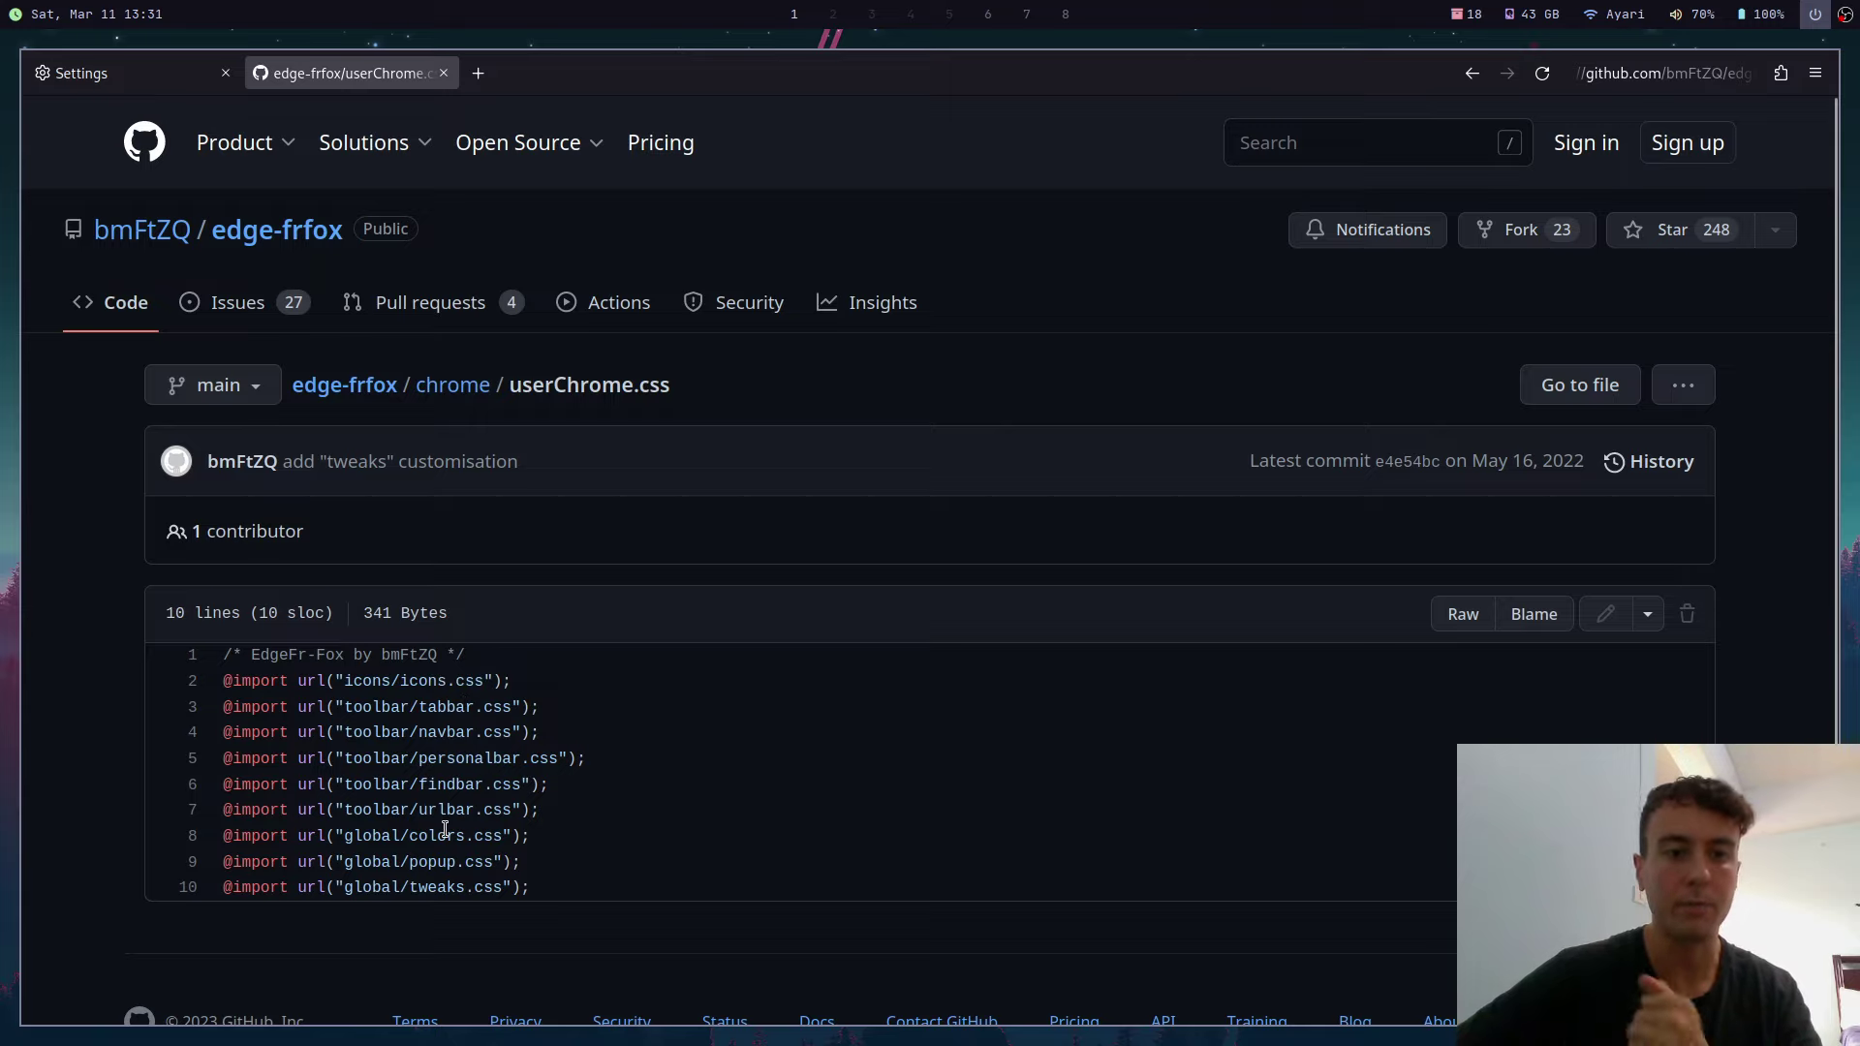
pyautogui.click(452, 384)
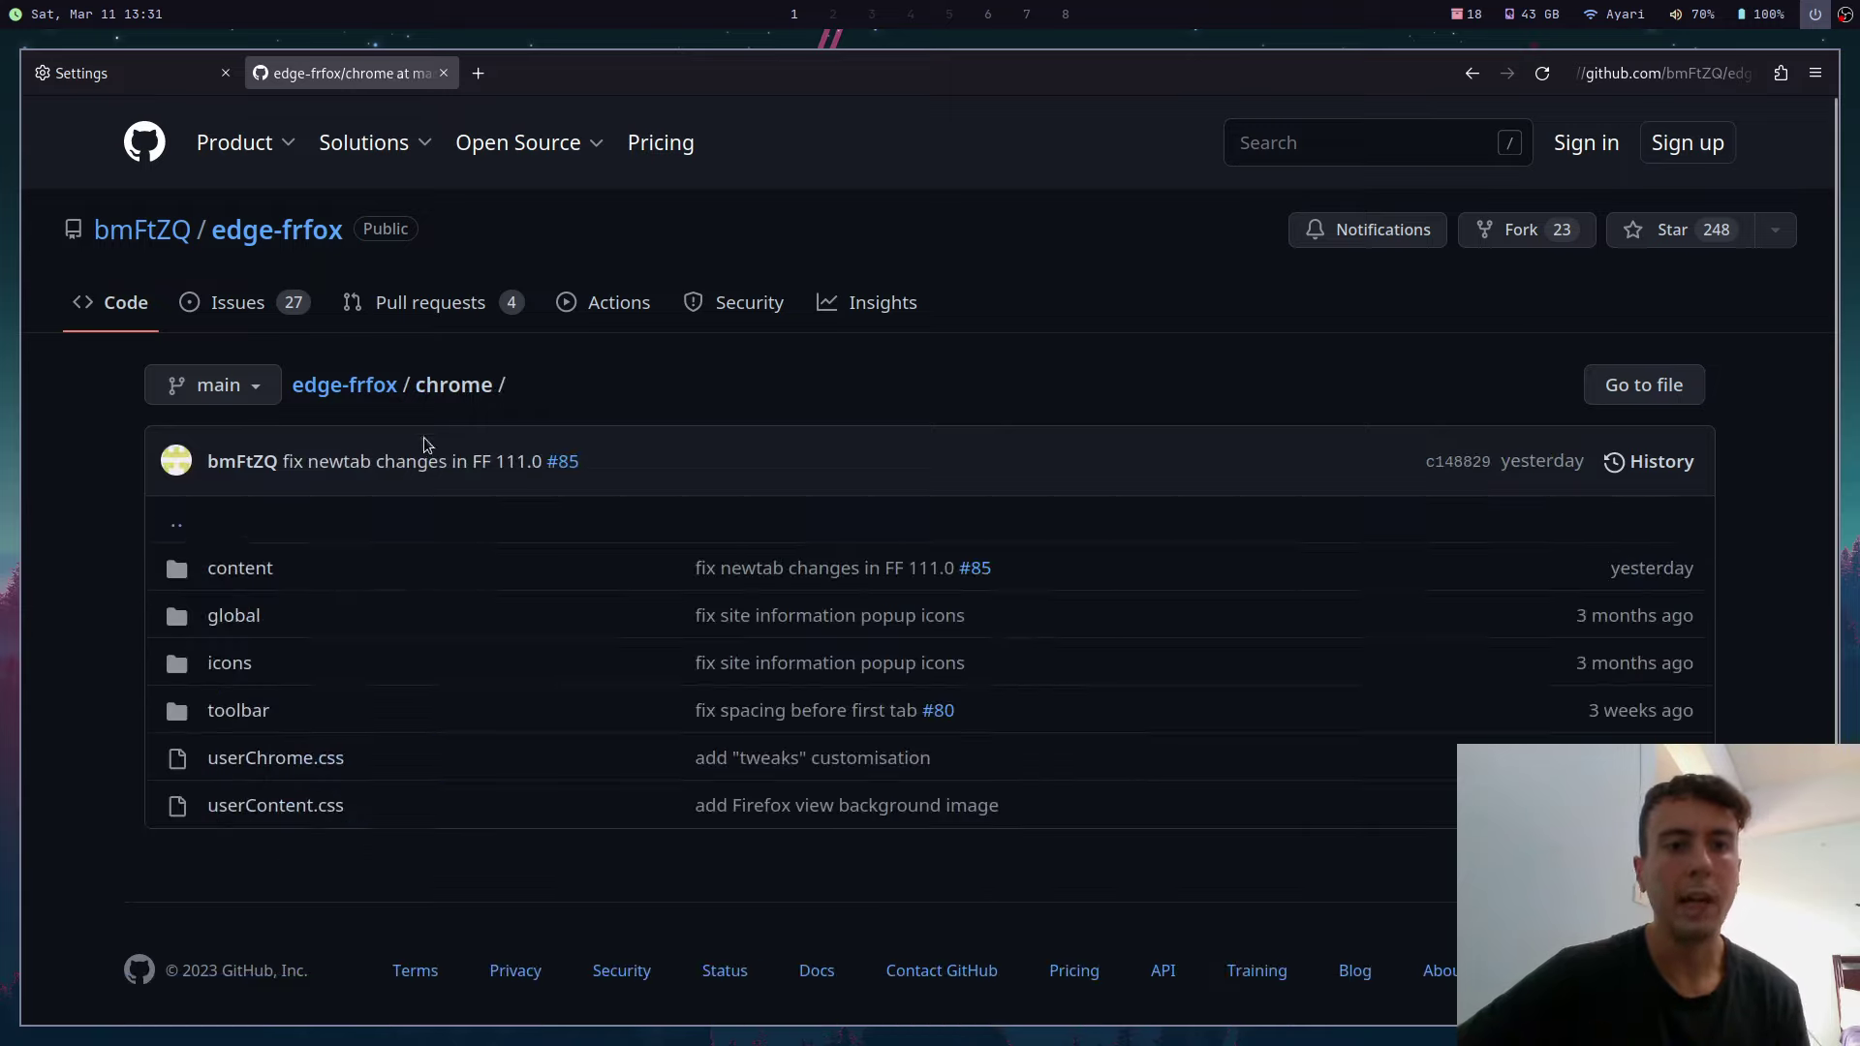
pyautogui.click(275, 806)
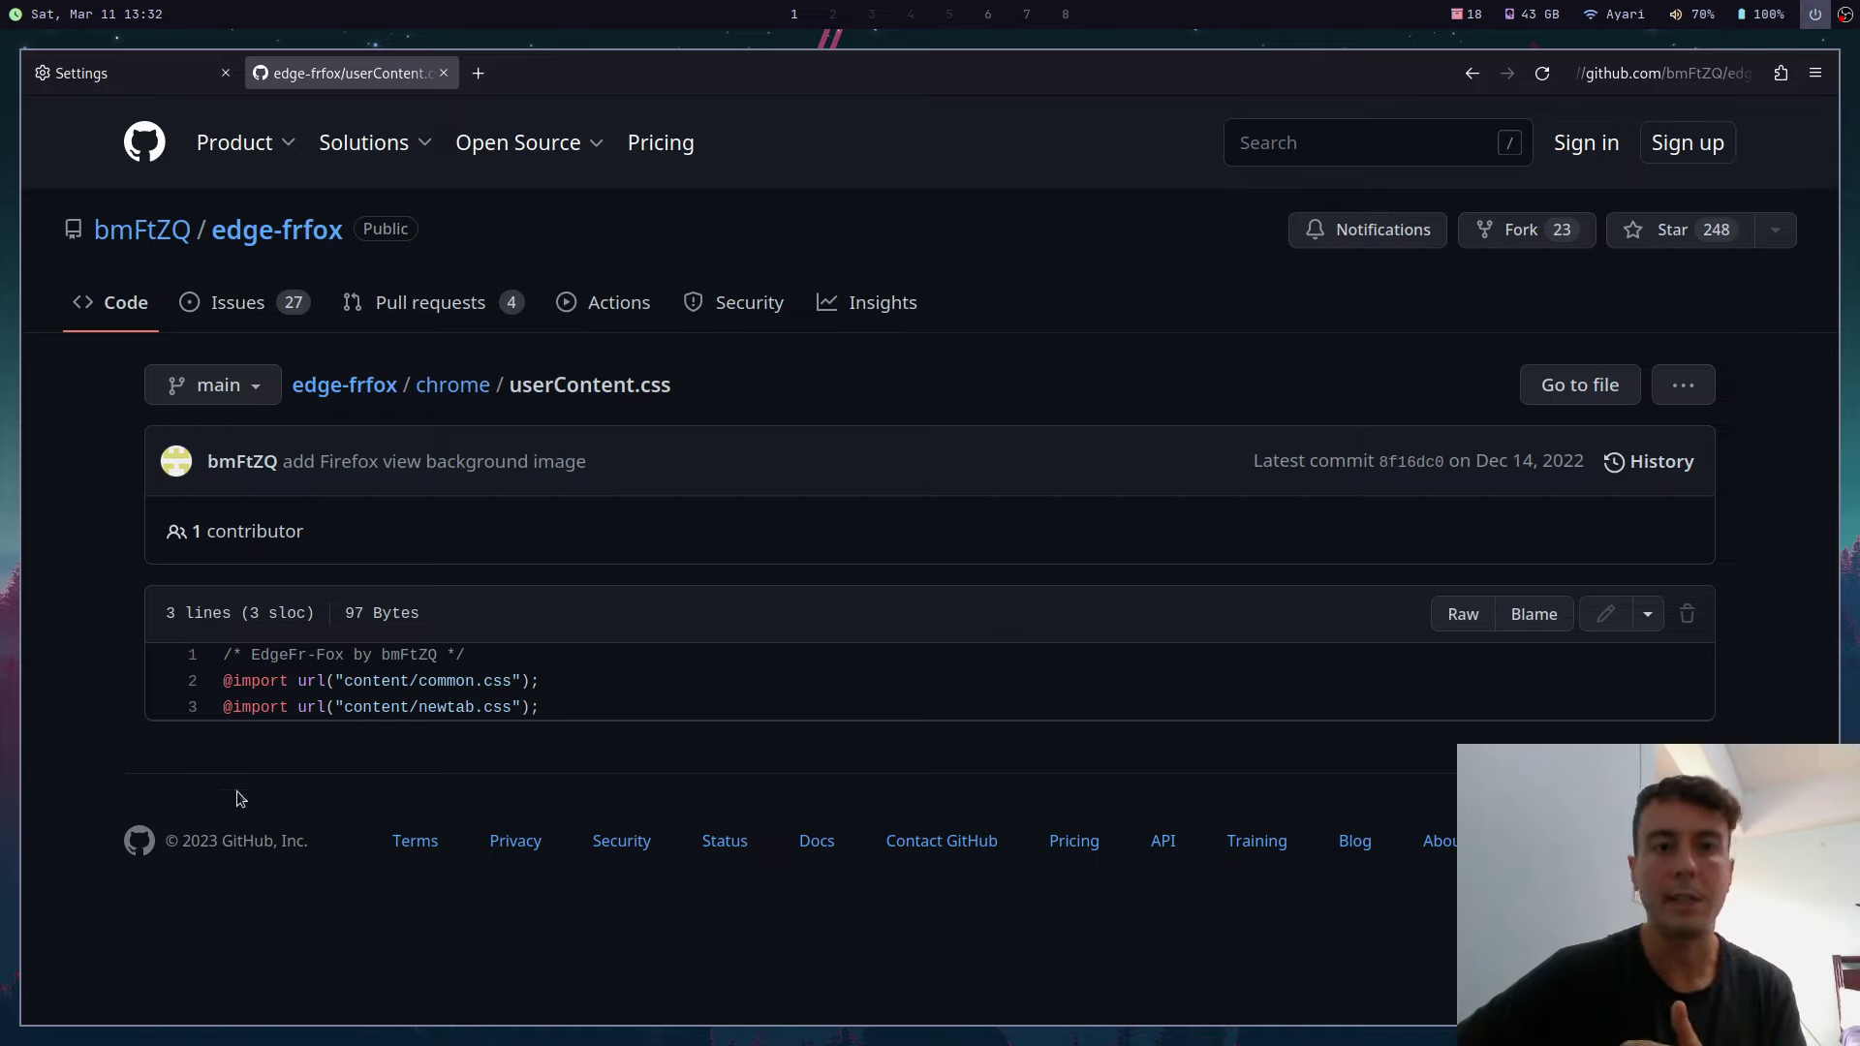
# Step: Return to the edge-frfox main page and check the Code clone and download options
pyautogui.click(1815, 76)
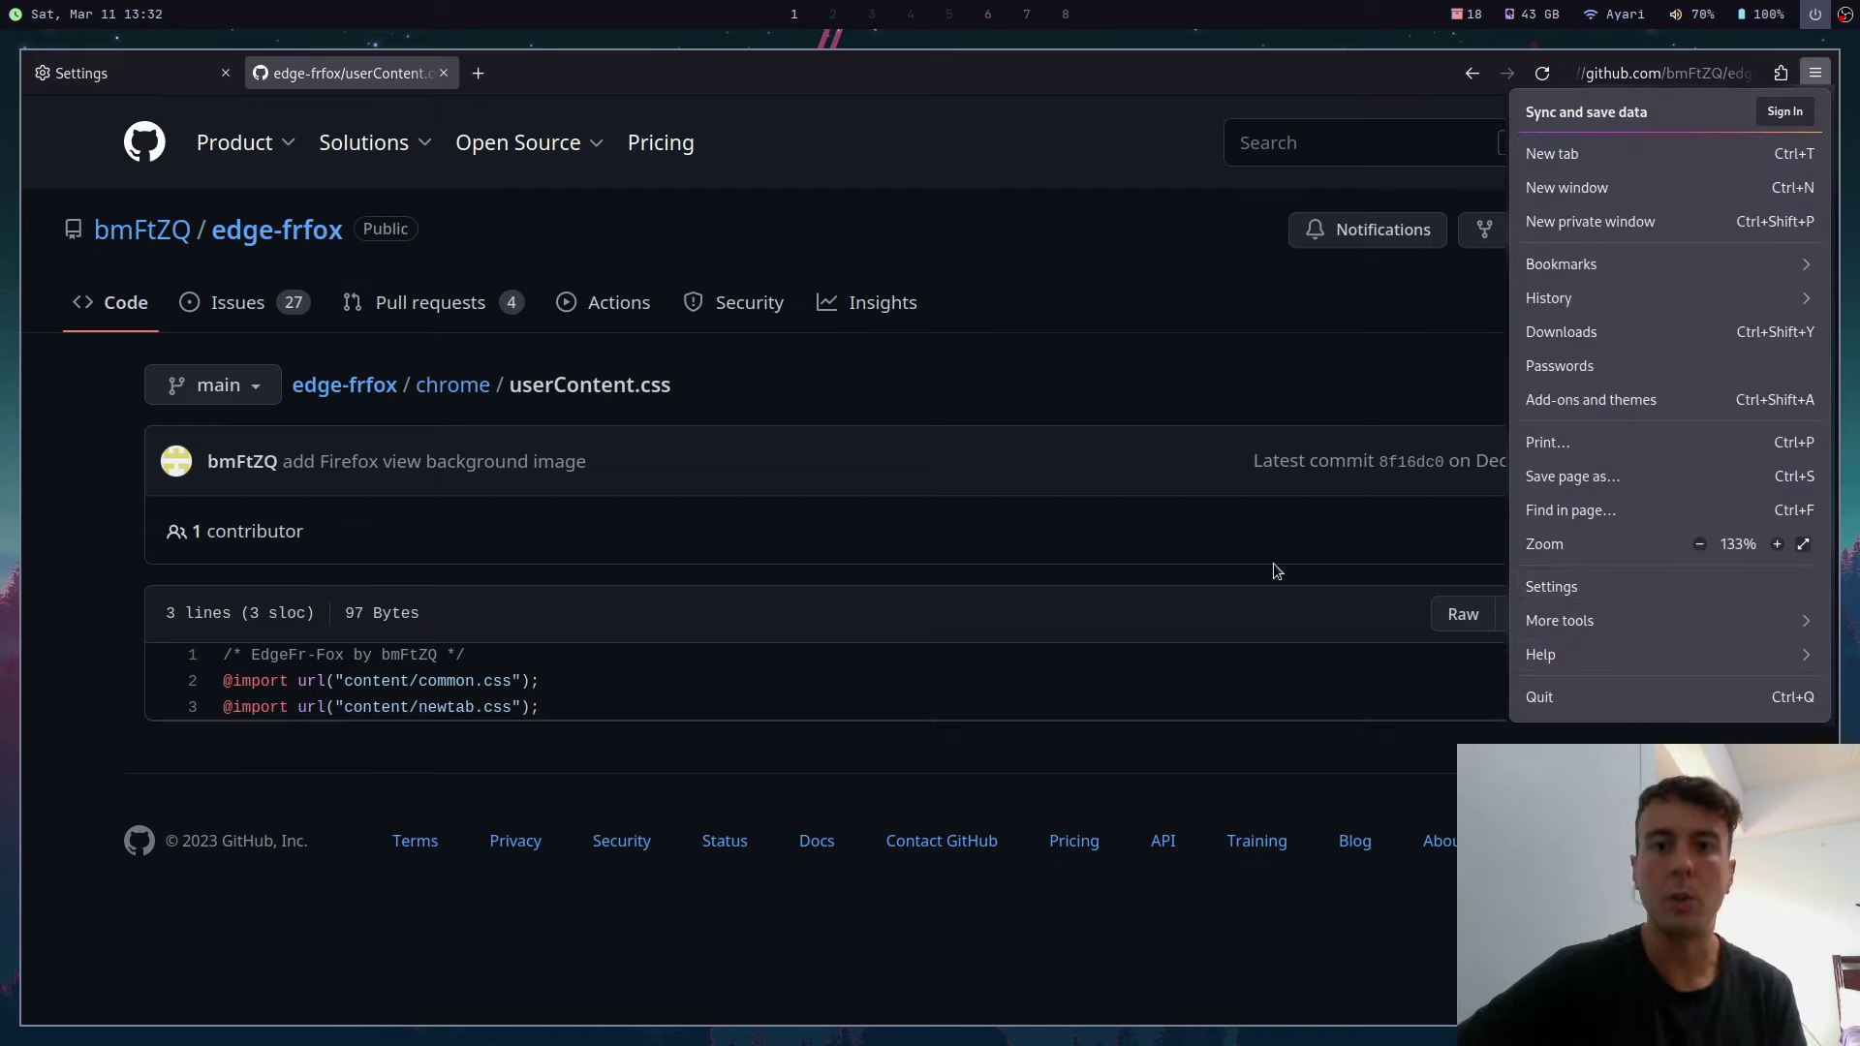
pyautogui.click(992, 389)
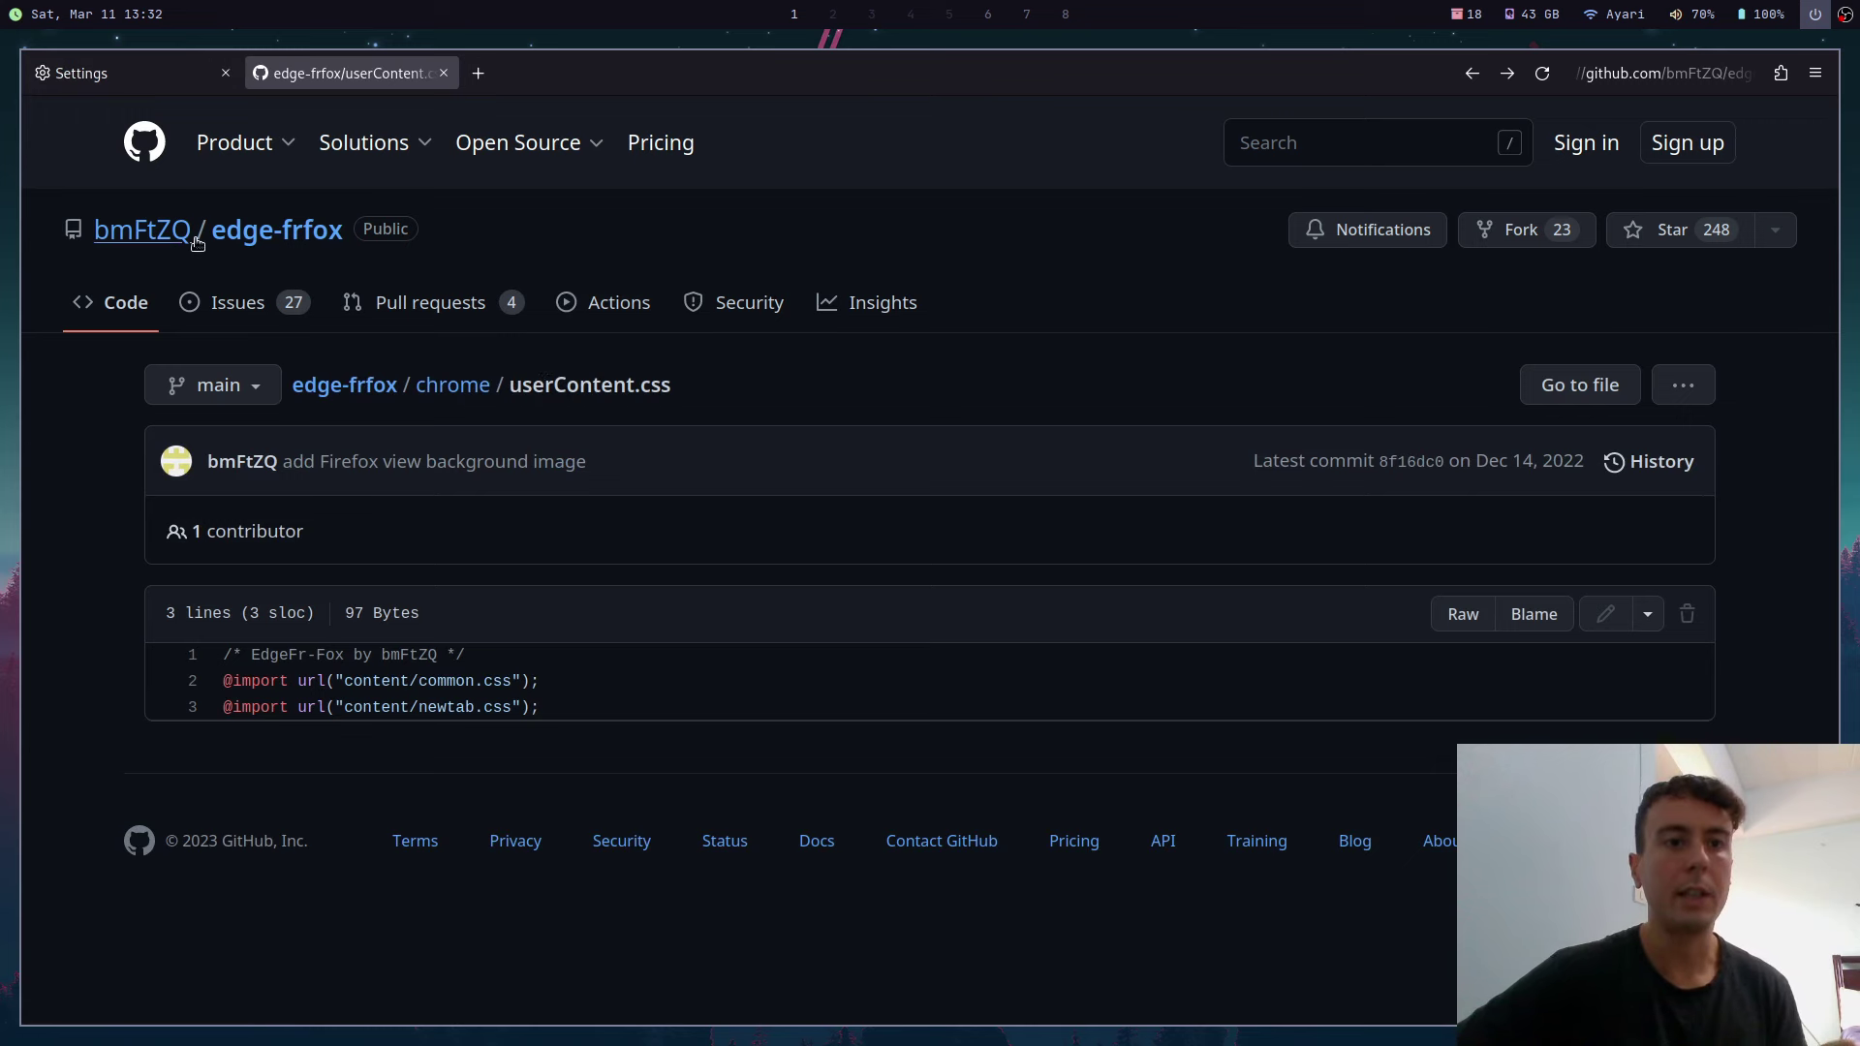
pyautogui.click(242, 240)
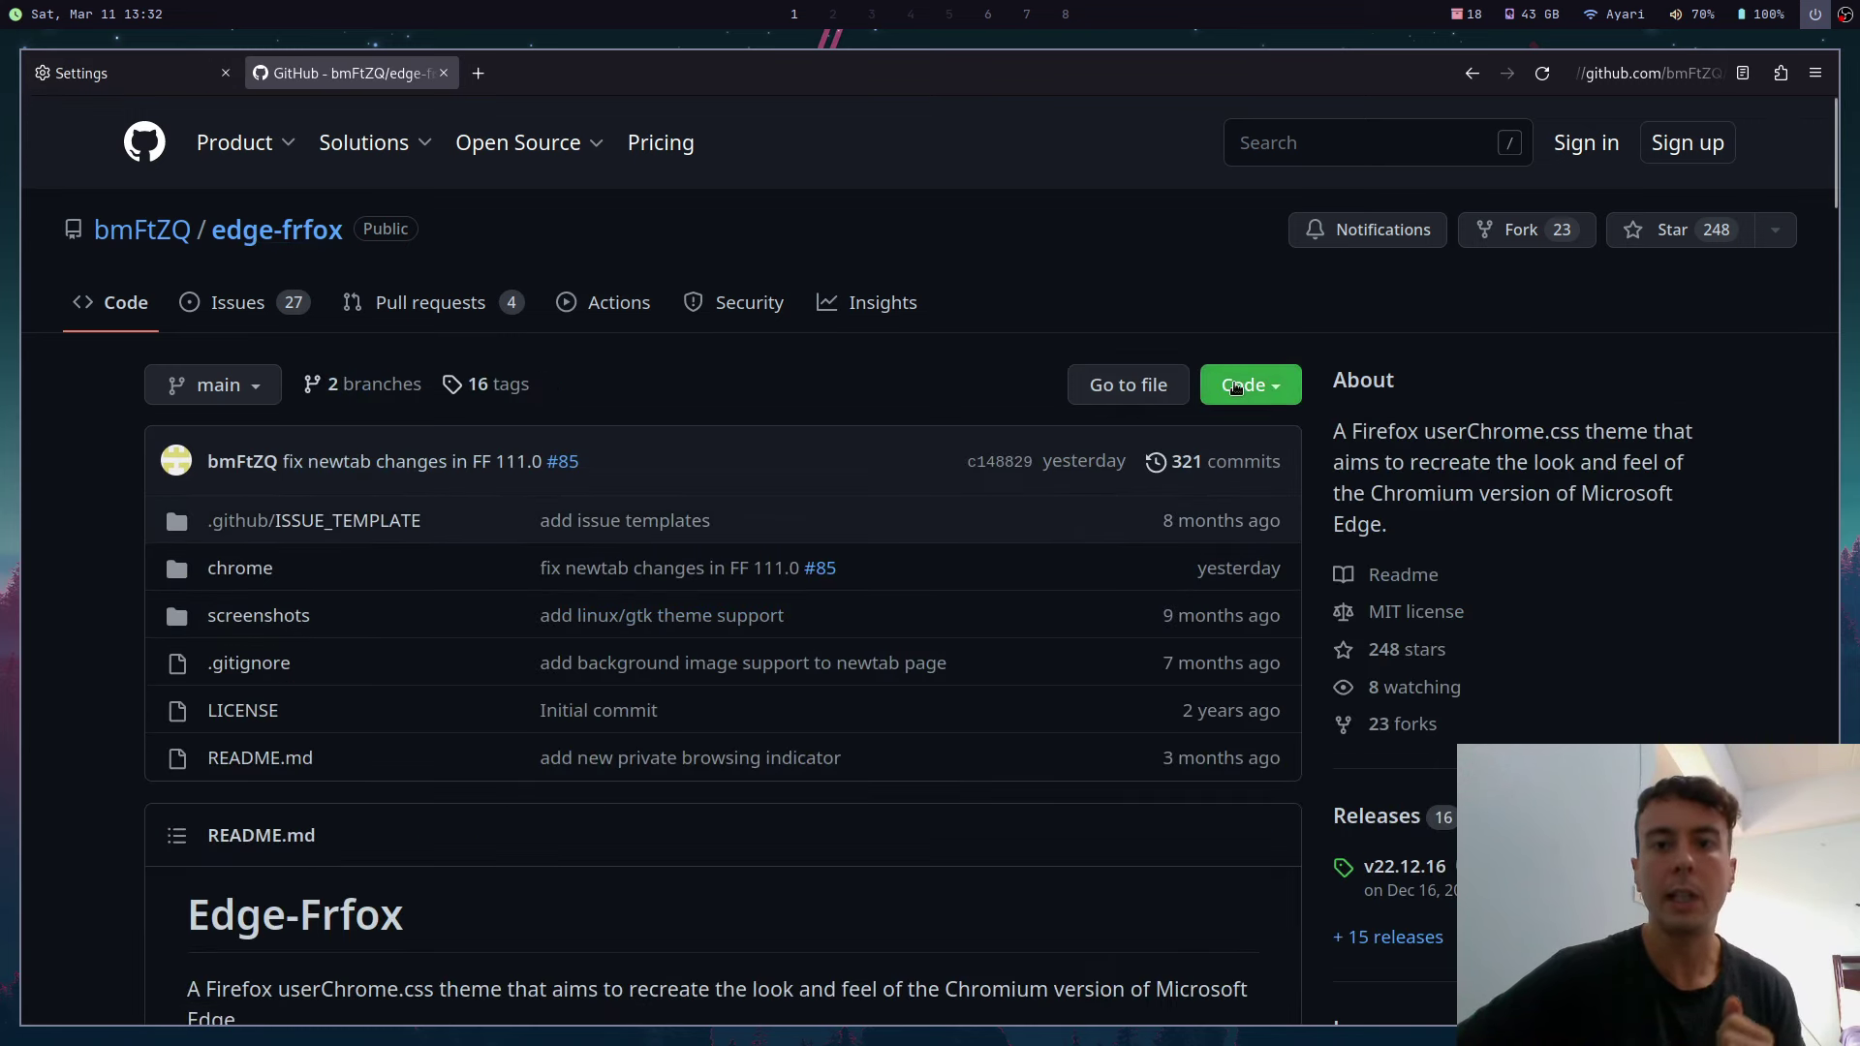
pyautogui.click(1236, 386)
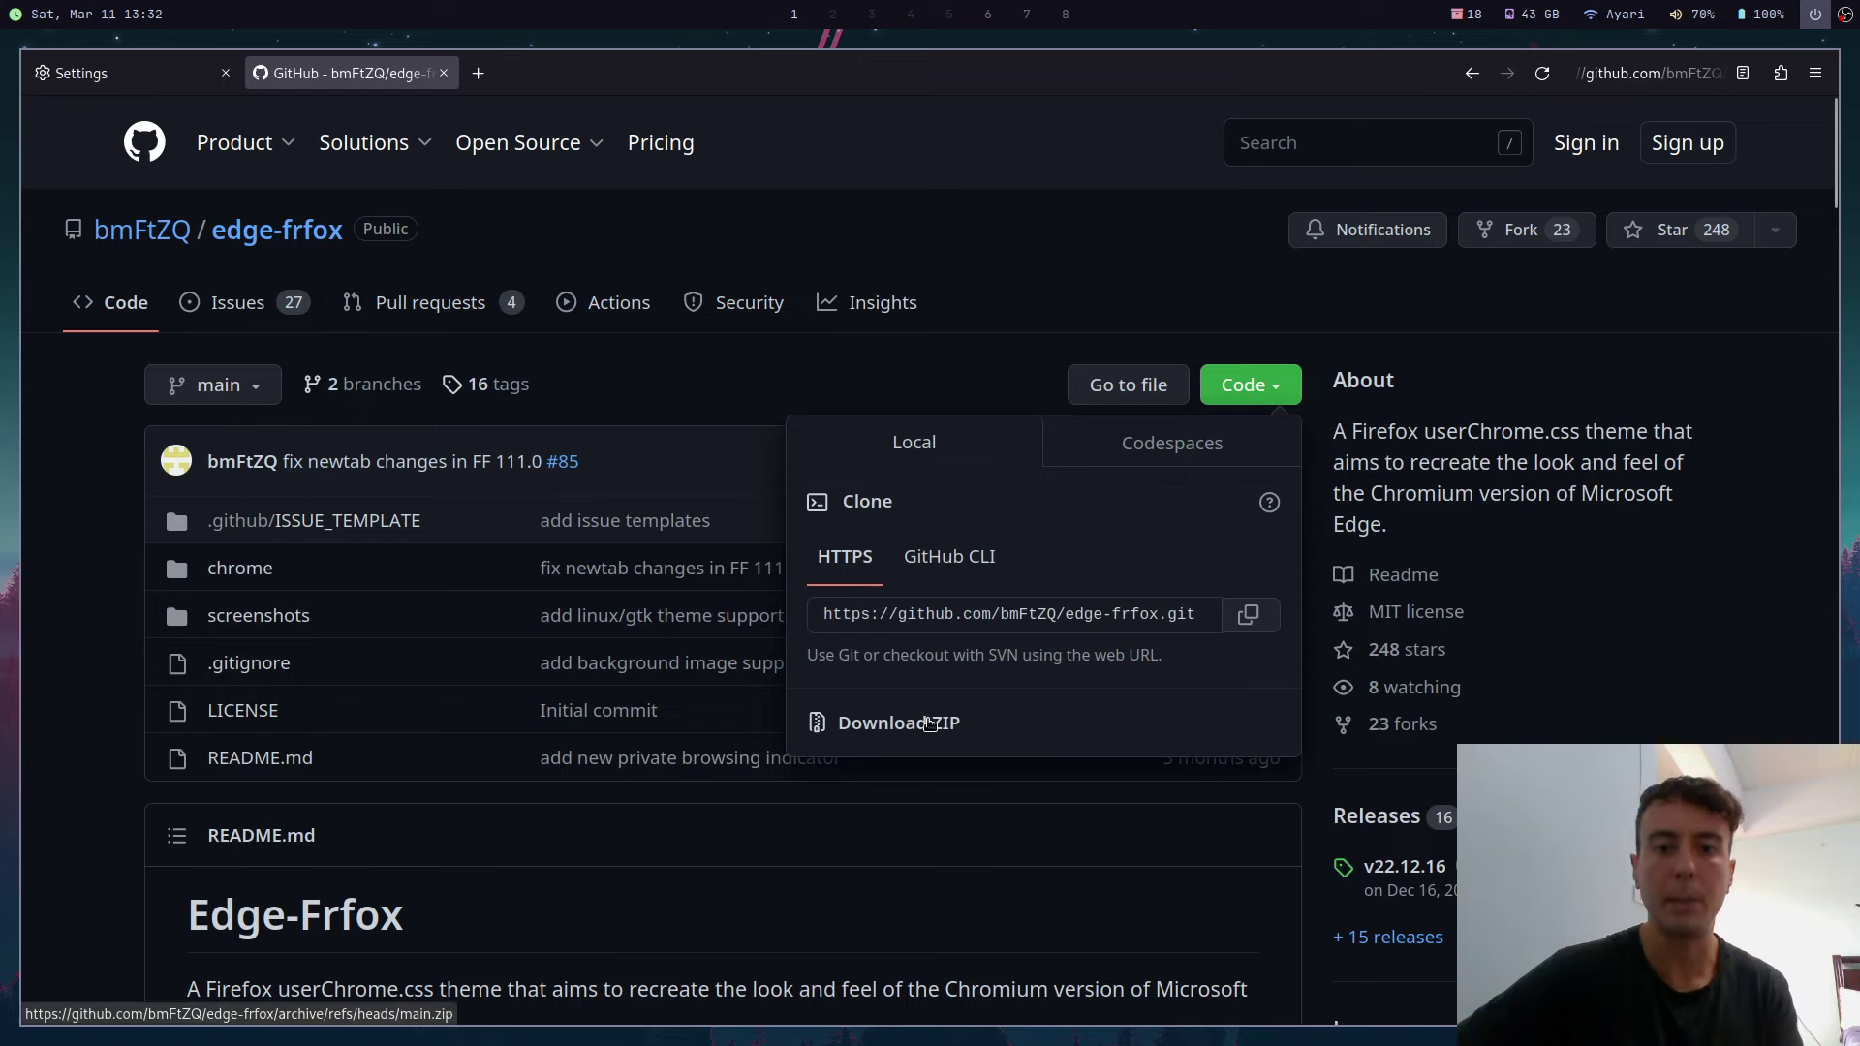
pyautogui.click(1221, 395)
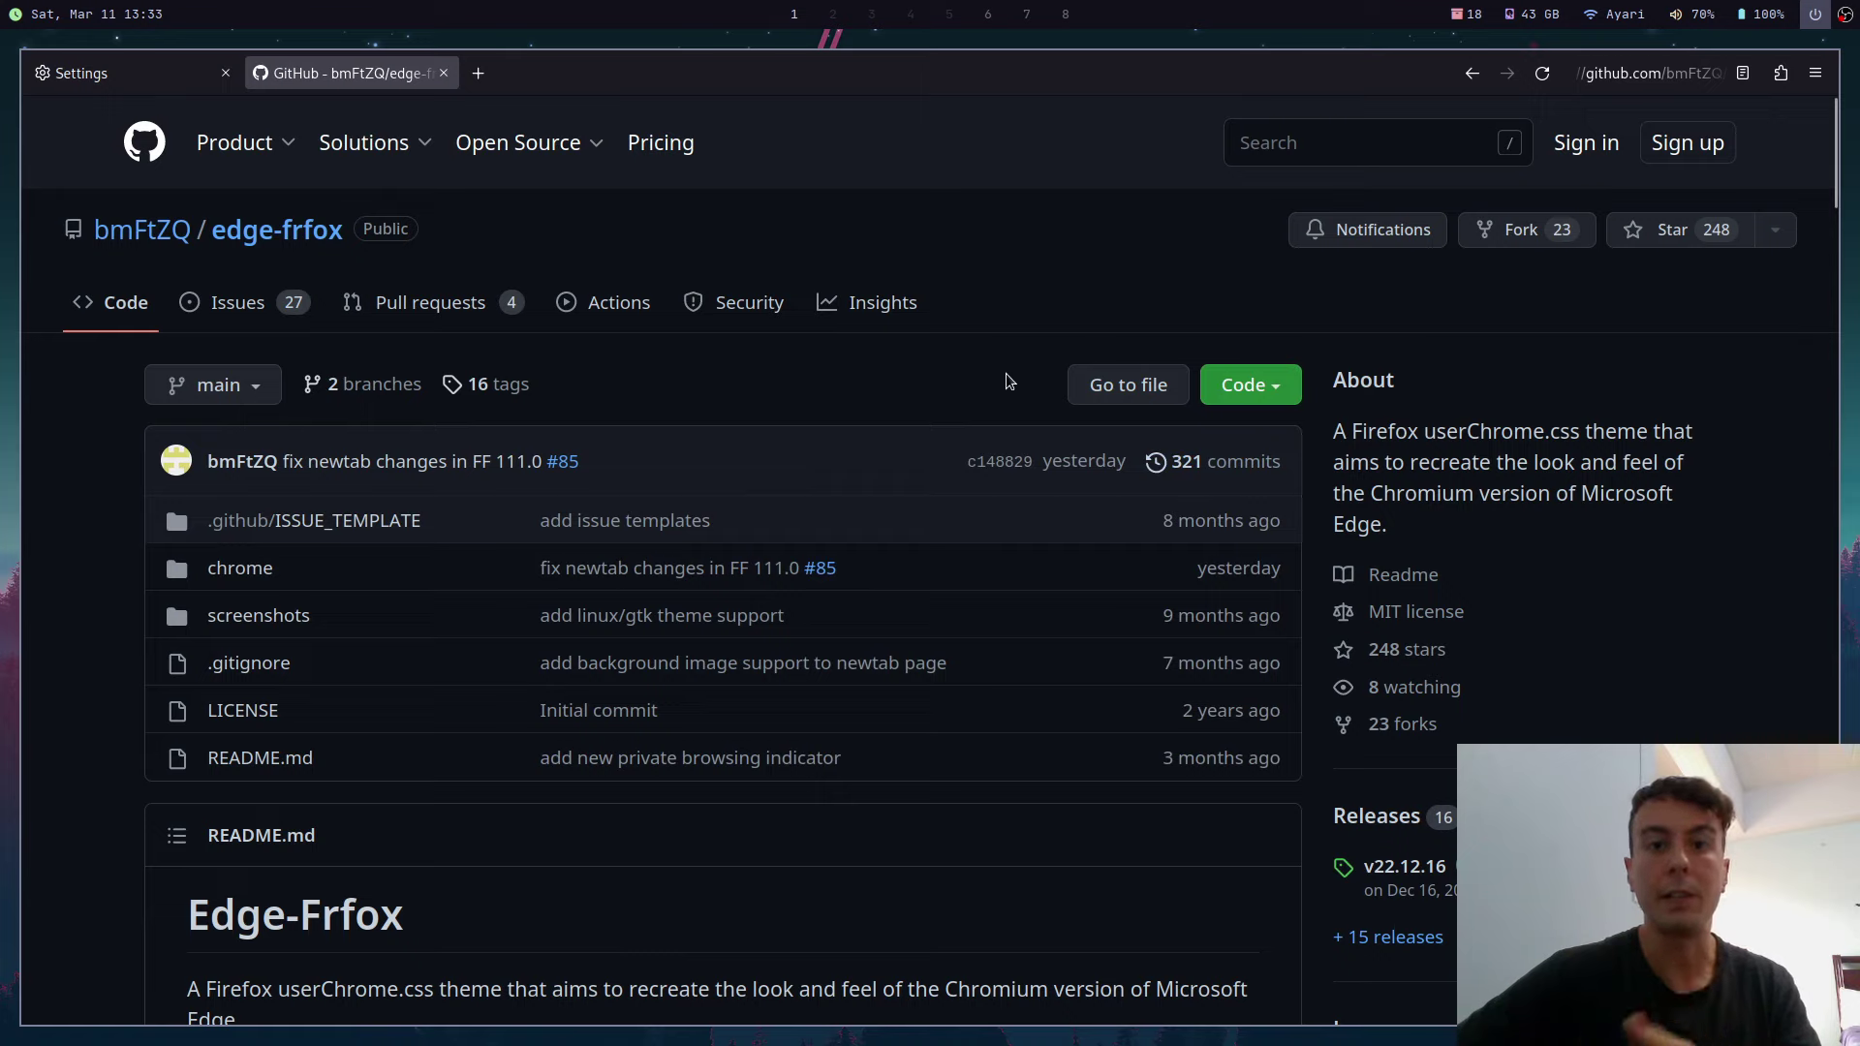
pyautogui.click(1250, 388)
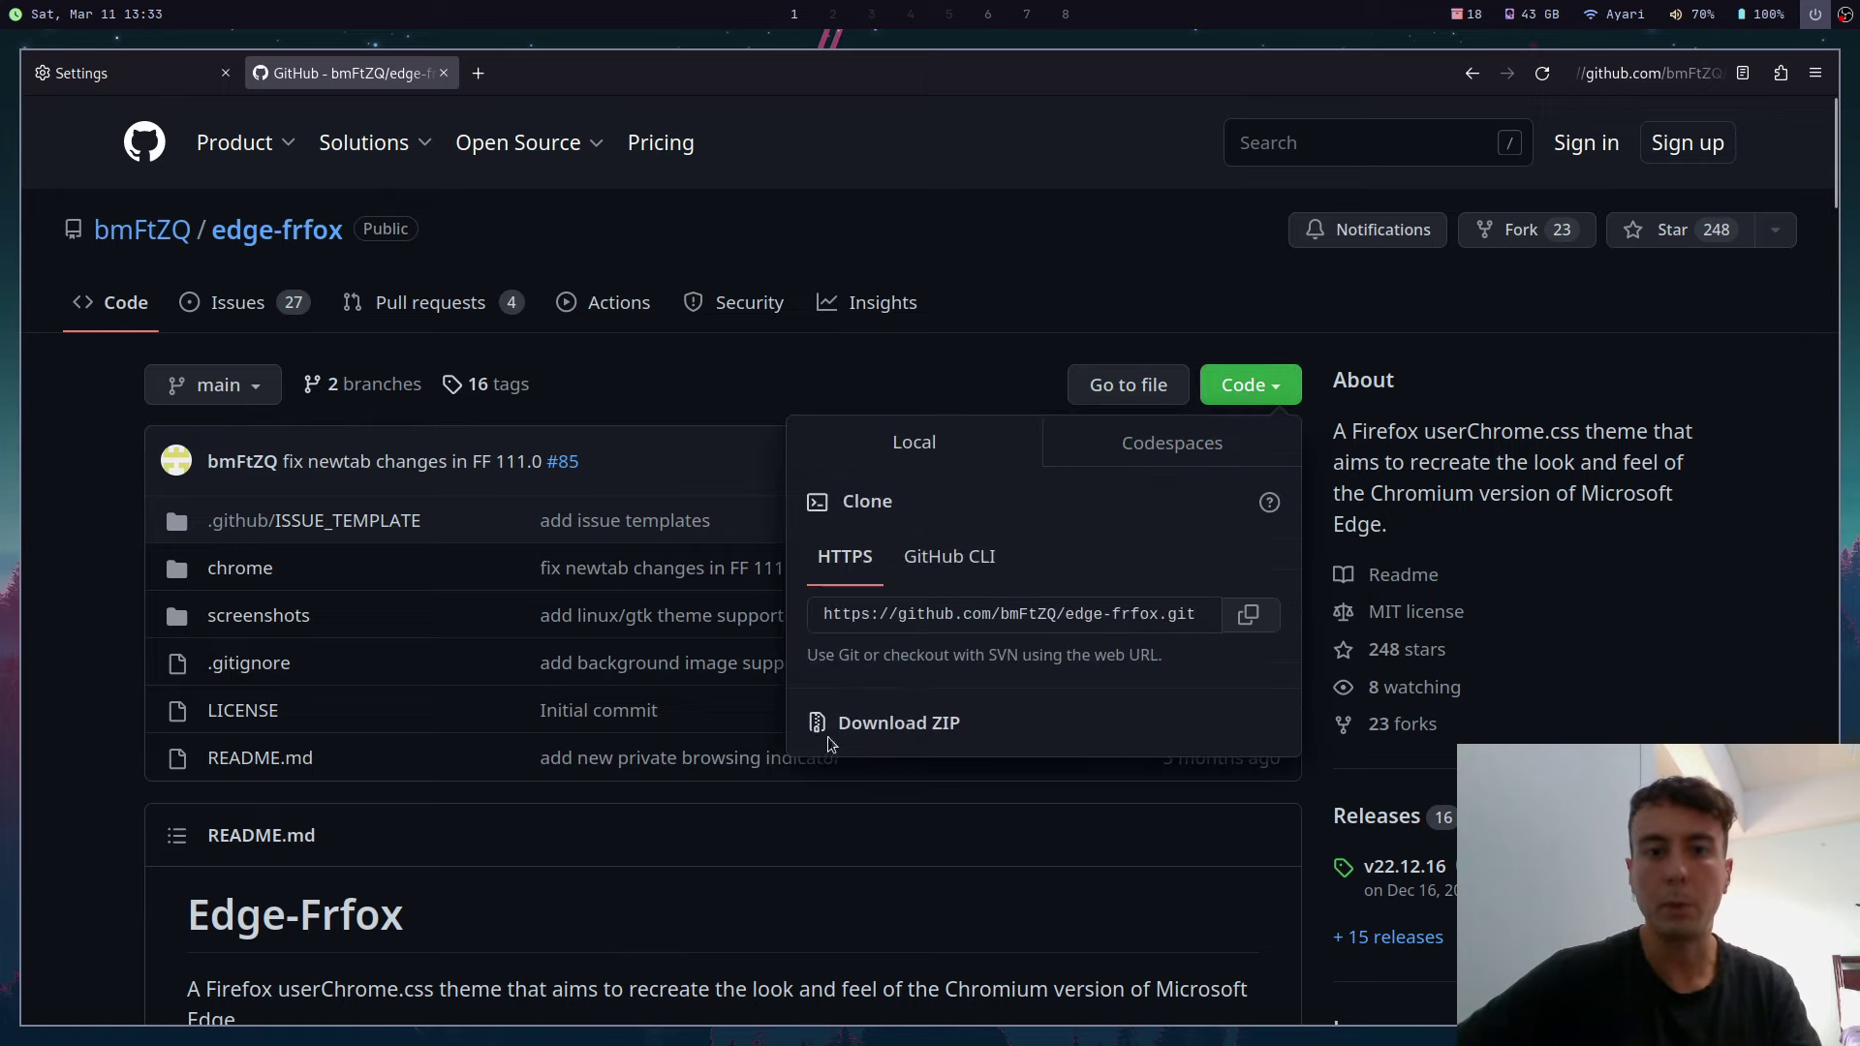
pyautogui.click(612, 368)
# Step: Glance at the profile's chrome folder in lf, then switch back to Firefox
pyautogui.press('super+6')
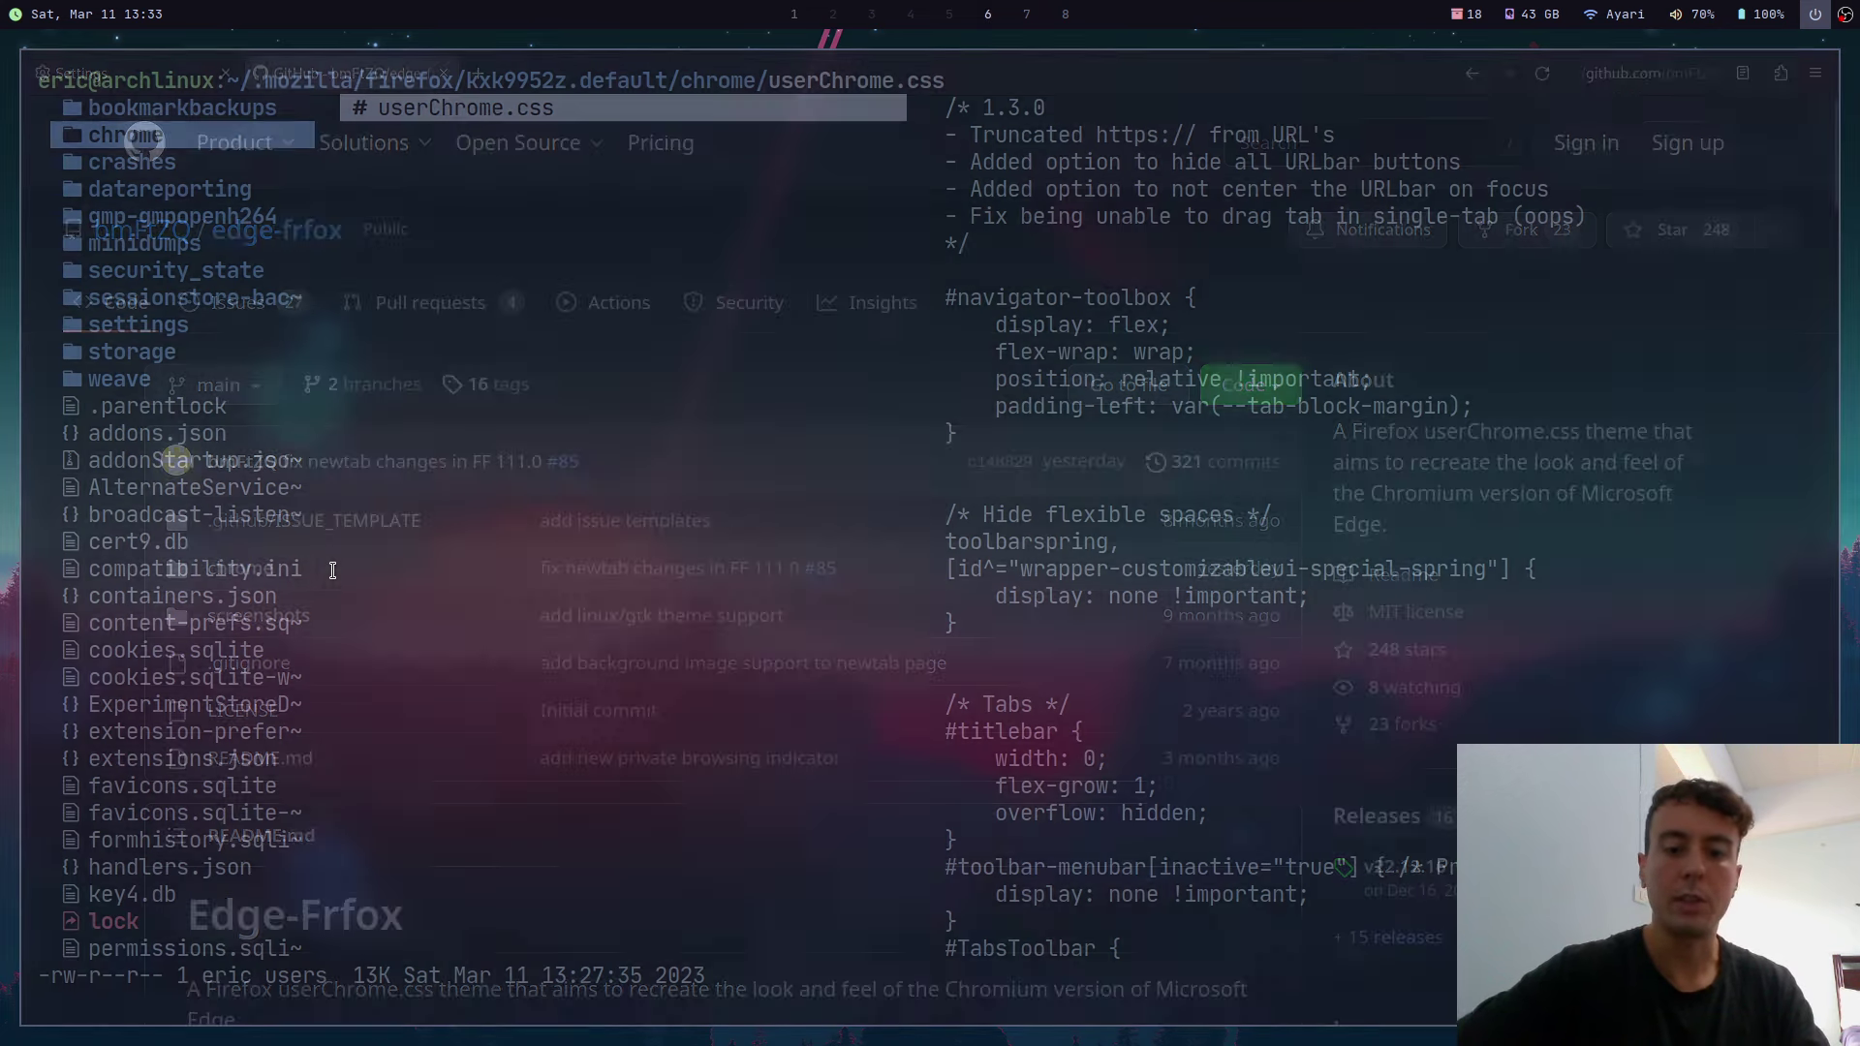
pyautogui.press('Down')
pyautogui.press('Up')
pyautogui.press('super+1')
# Step: Scroll to How to install and select the svg.context-properties.content.enabled preference name
pyautogui.scroll(-15, 332, 570)
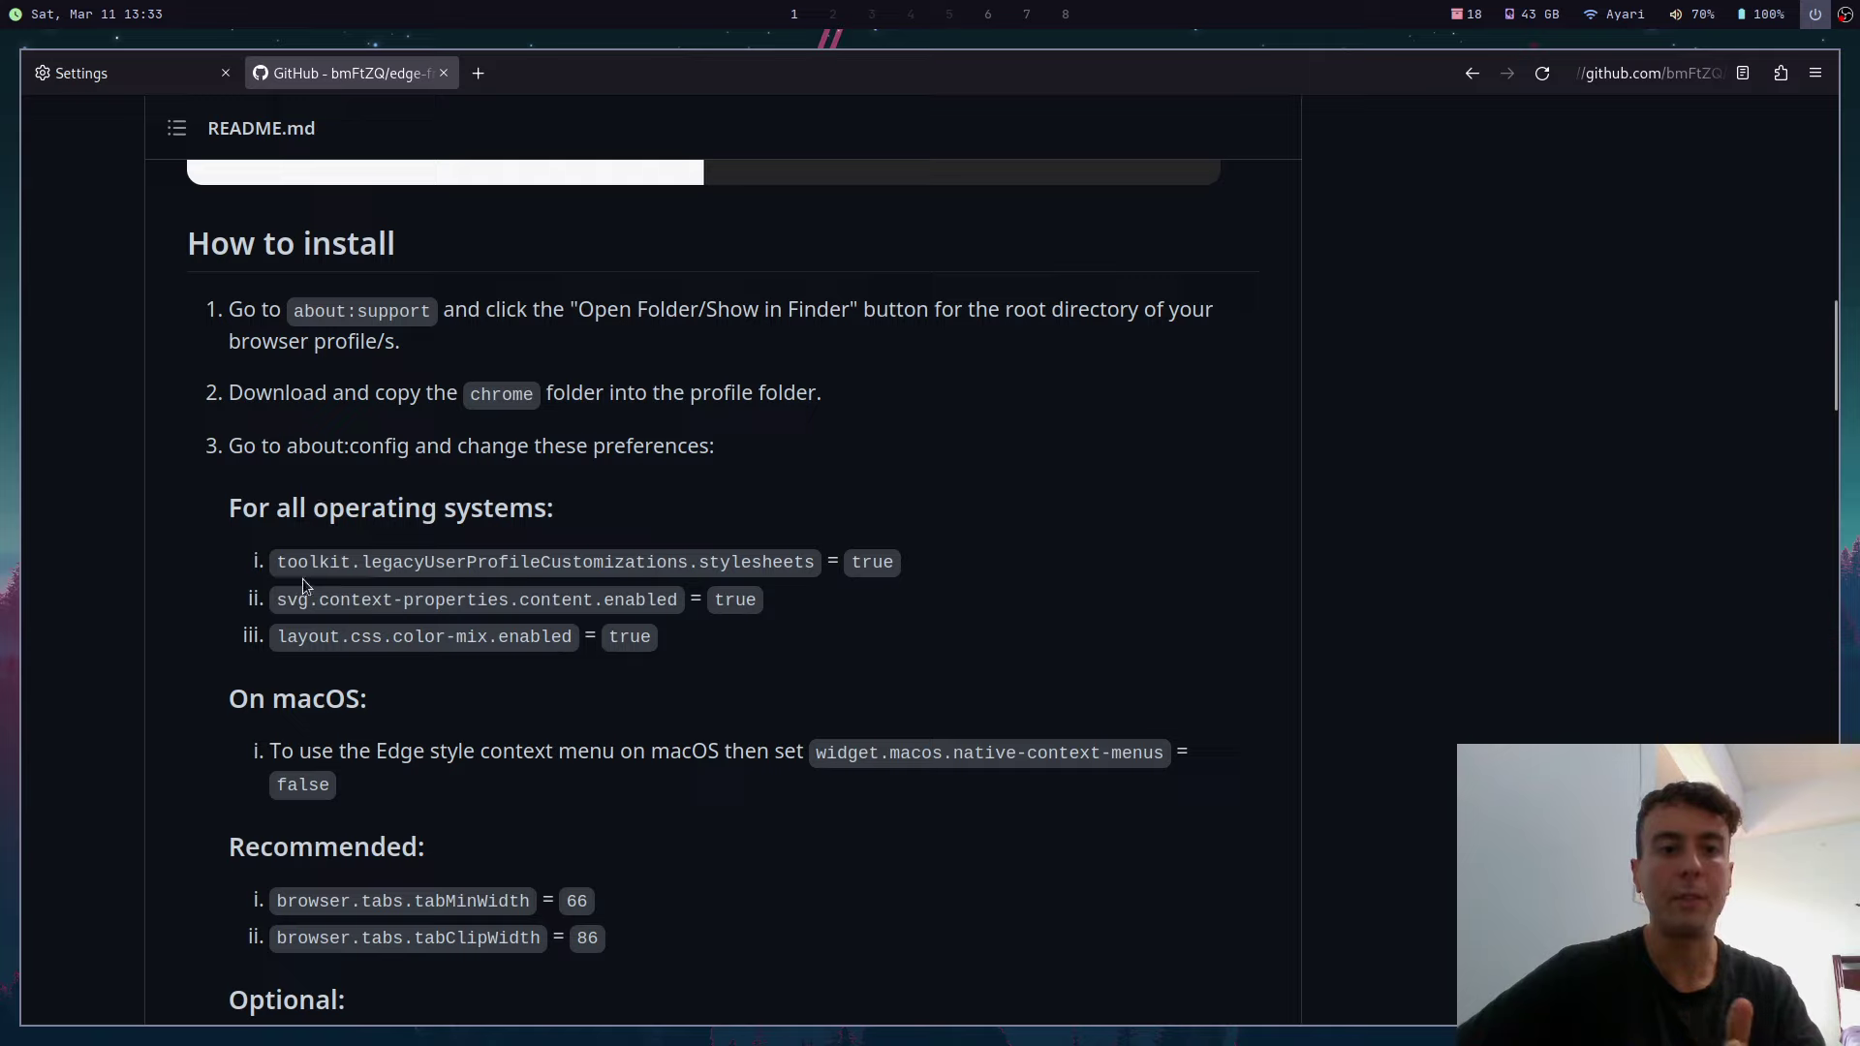
pyautogui.moveTo(295, 602); pyautogui.dragTo(668, 603)
pyautogui.click(668, 603)
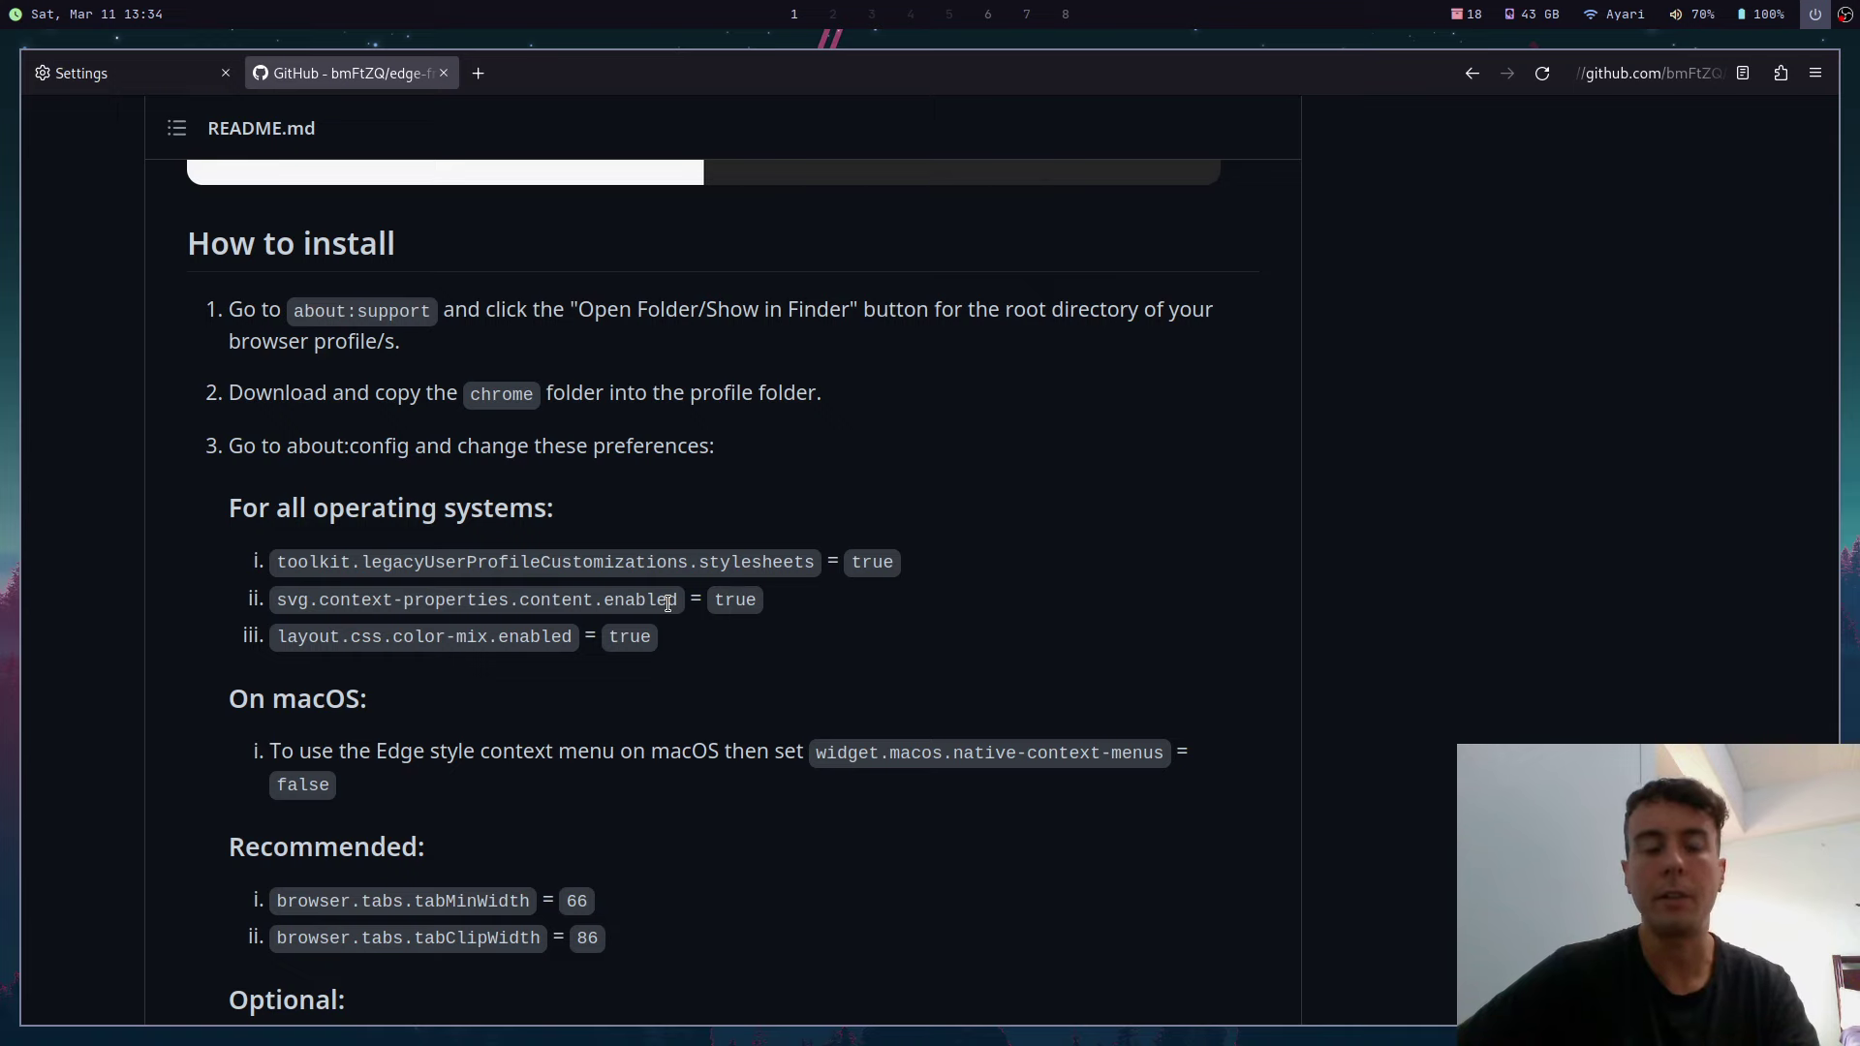
pyautogui.scroll(-3, 669, 603)
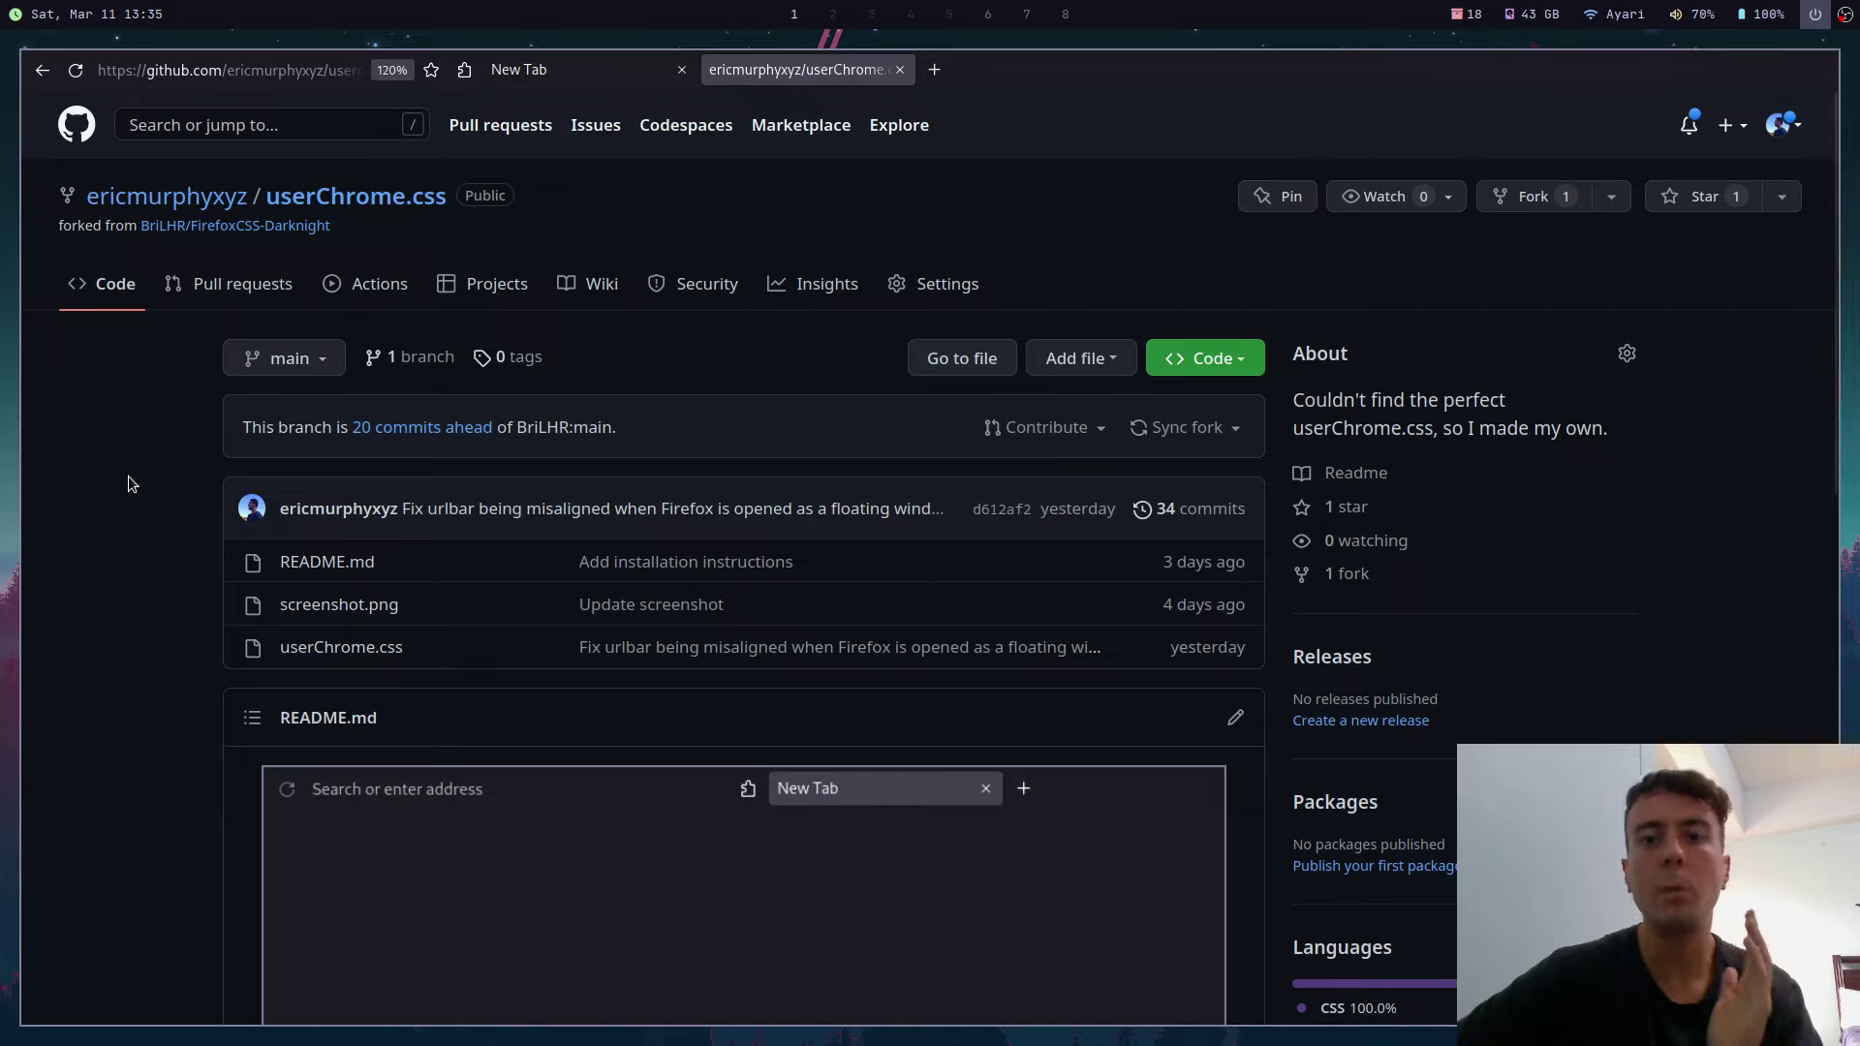
# Step: Scroll through the userChrome.css repository README, then switch to the empty New Tab
pyautogui.scroll(-1, 129, 477)
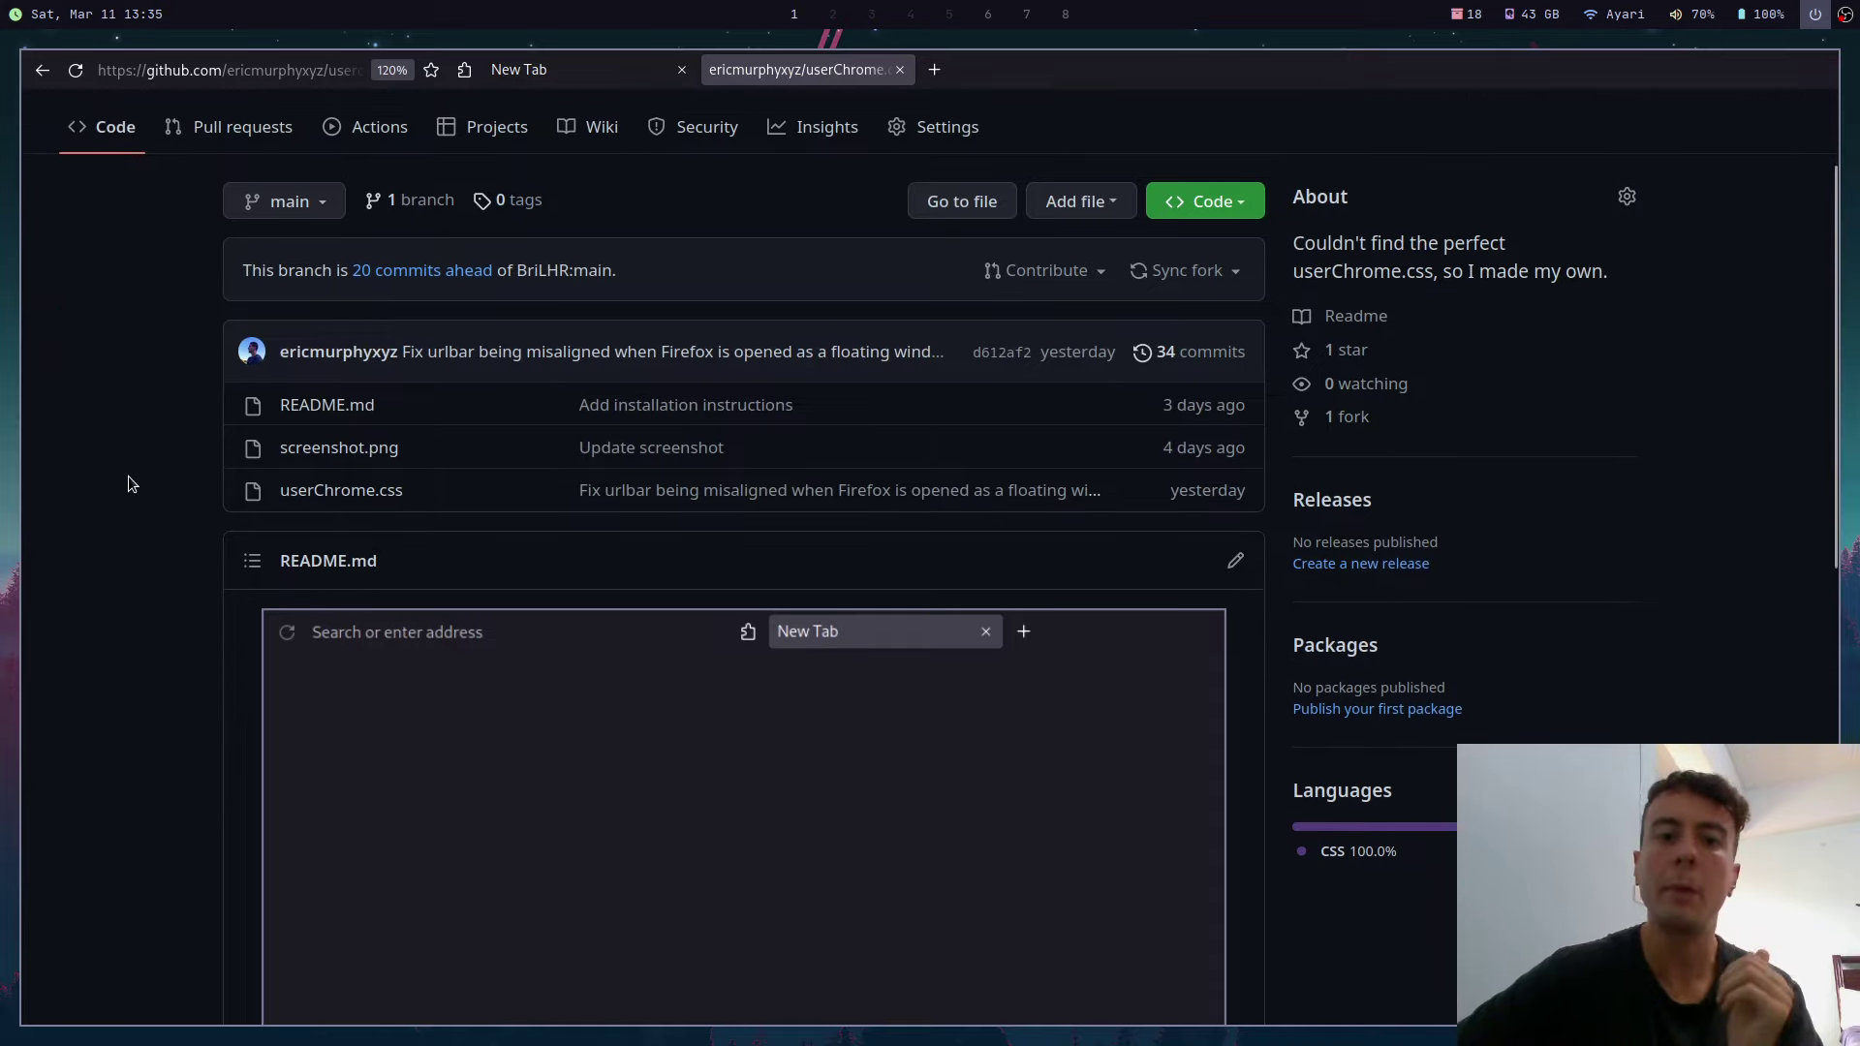
pyautogui.scroll(-3, 128, 474)
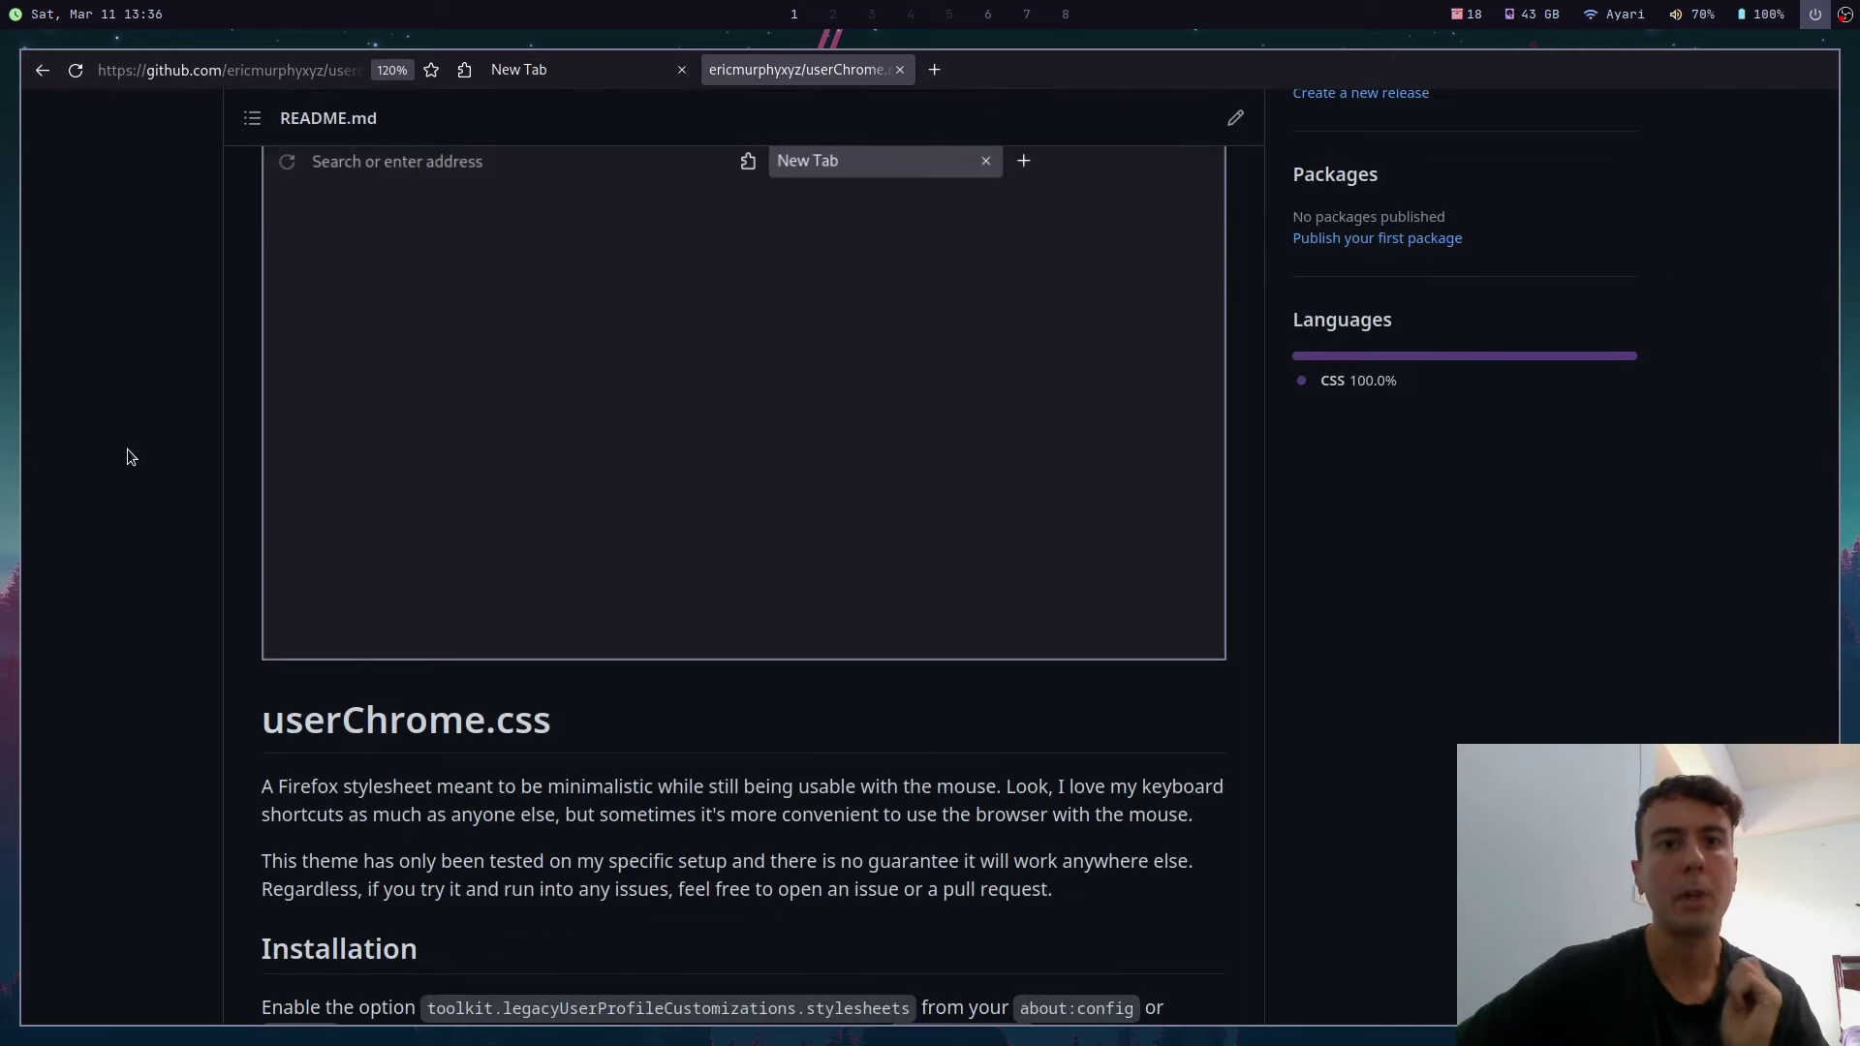
pyautogui.scroll(2, 126, 451)
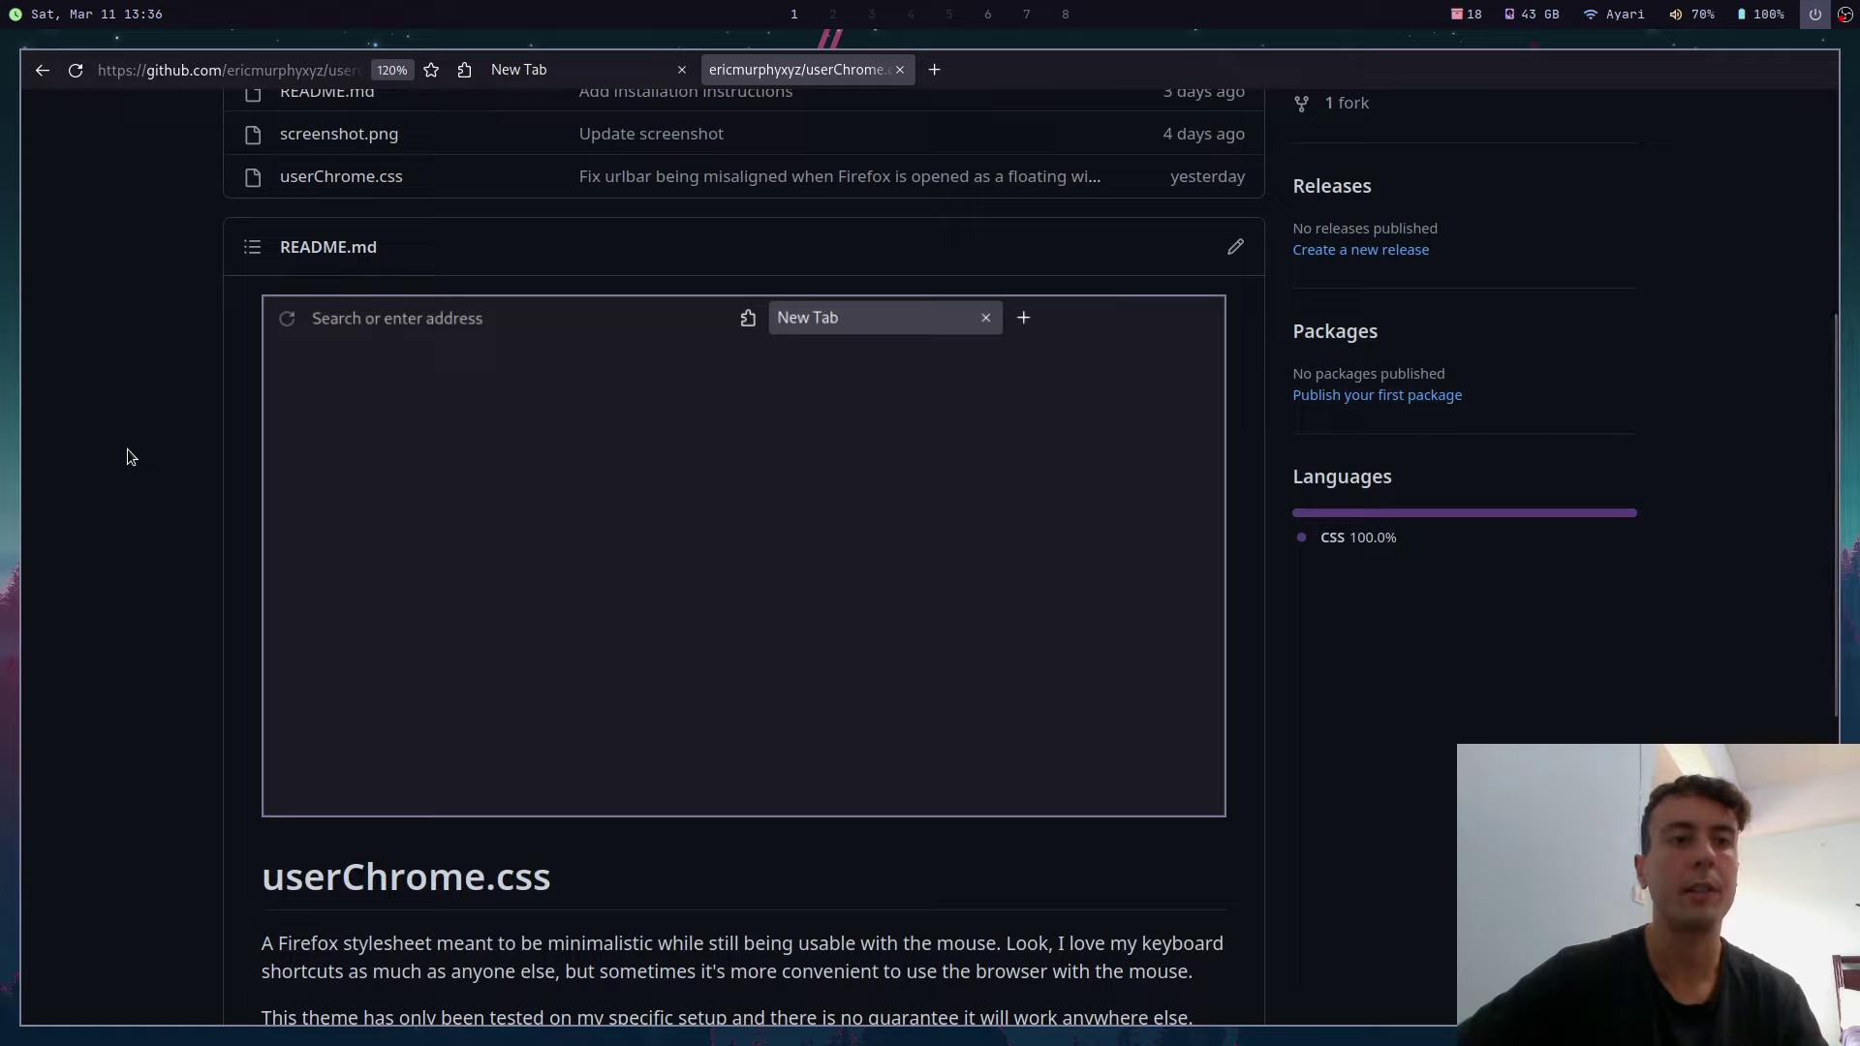
pyautogui.scroll(2, 127, 457)
pyautogui.click(599, 62)
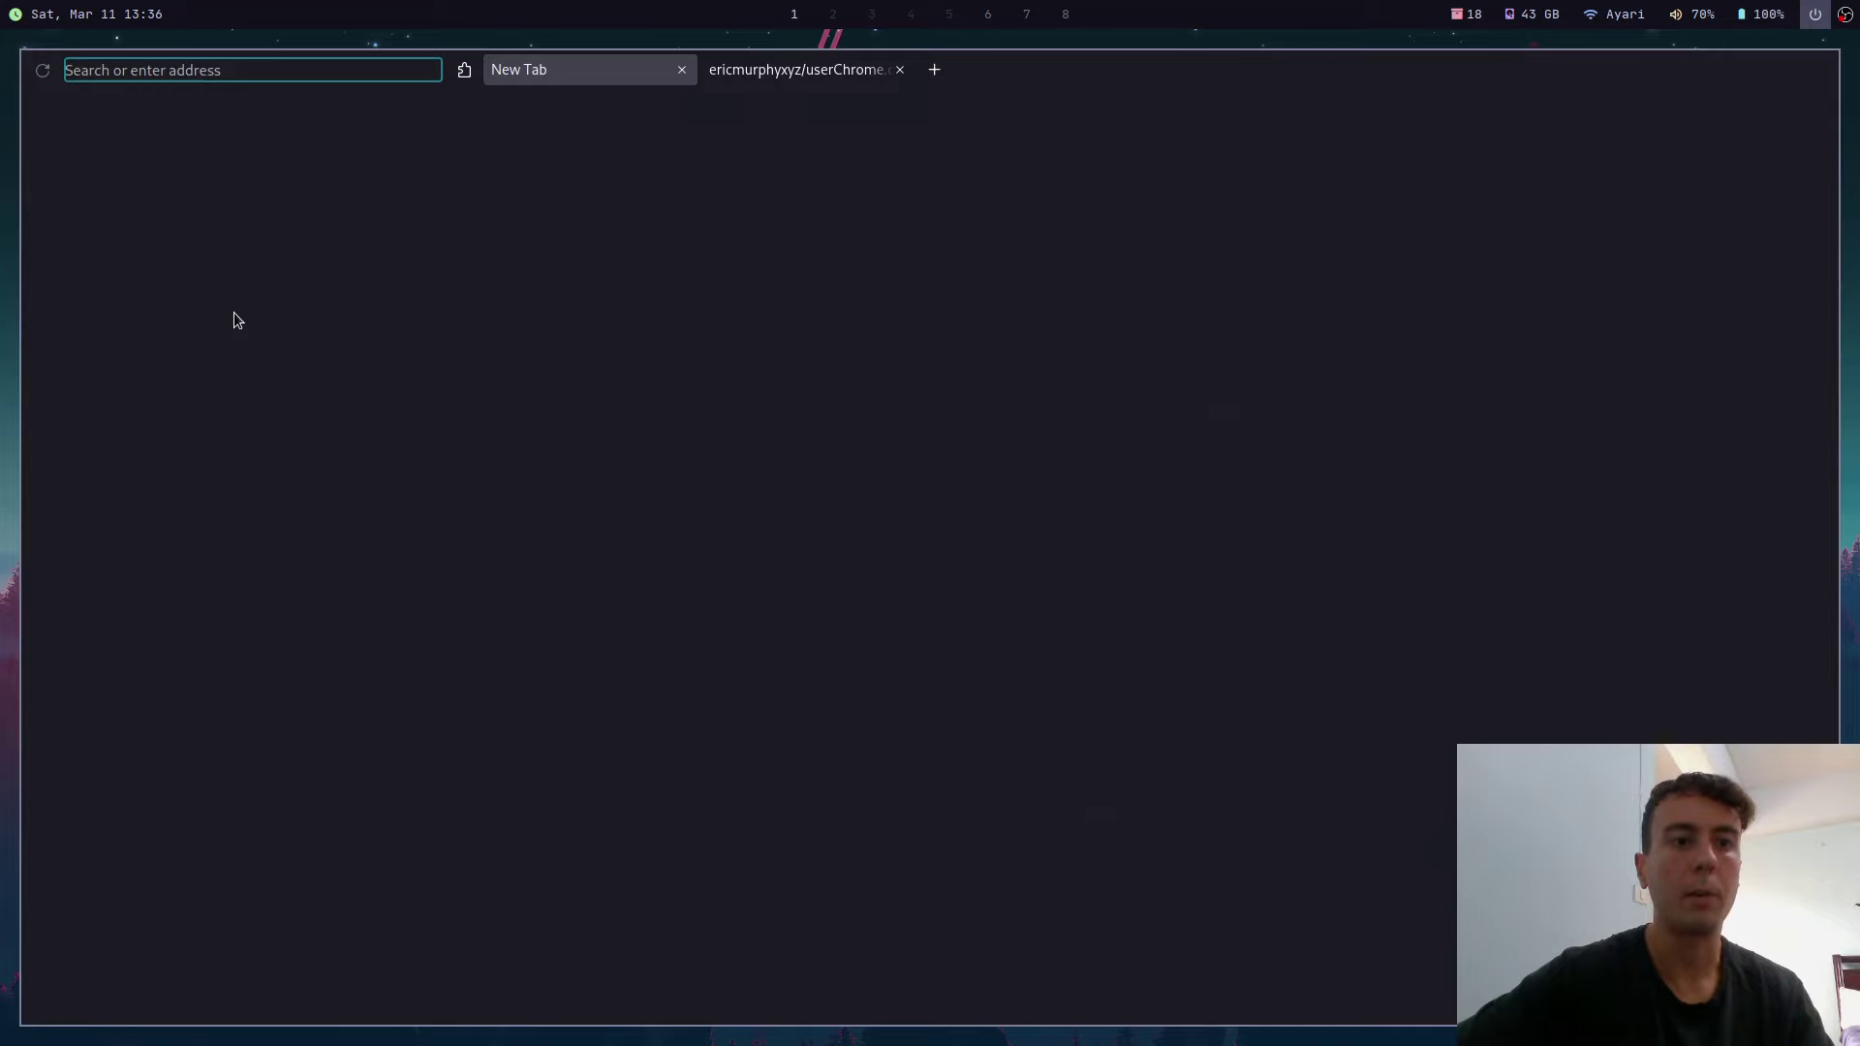
# Step: Open chrome/userChrome.css in Neovim from lf and look over the :root colour variables
pyautogui.press('super+6')
pyautogui.press('l')
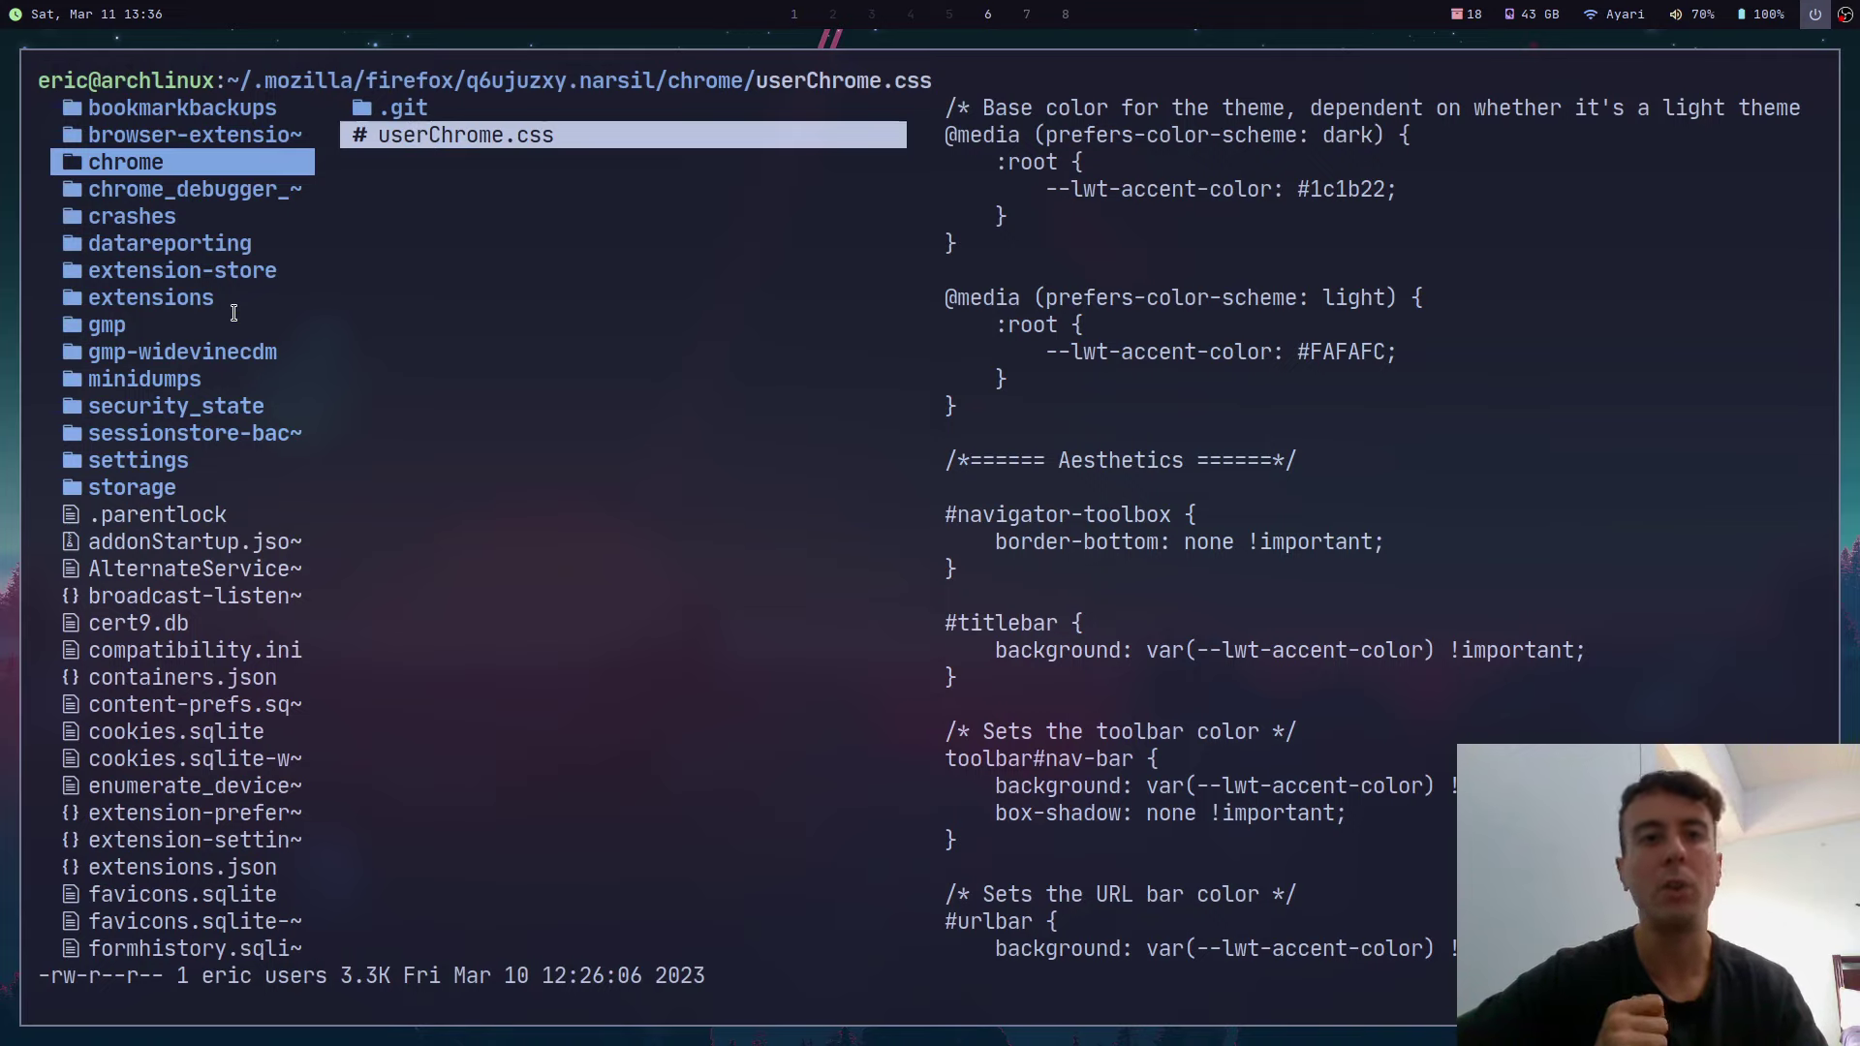
pyautogui.press('l')
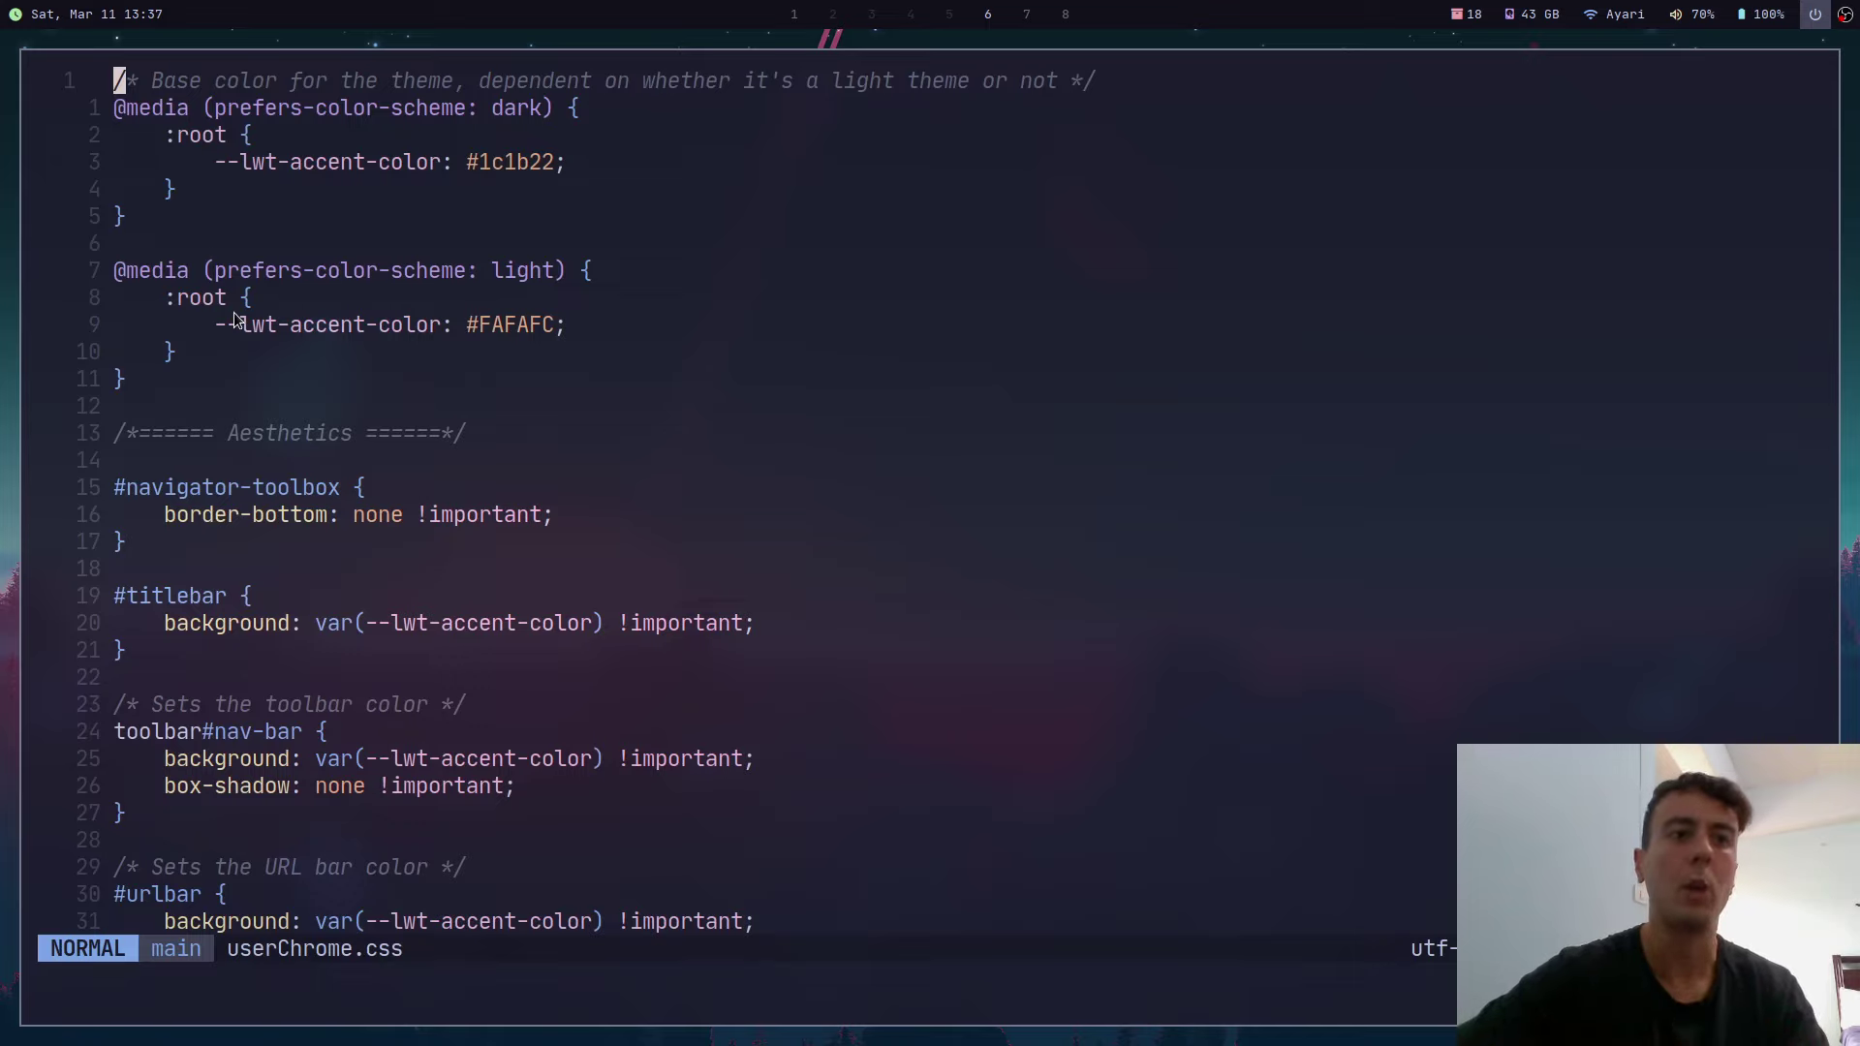
pyautogui.press('l')
pyautogui.press('l')
pyautogui.press('l')
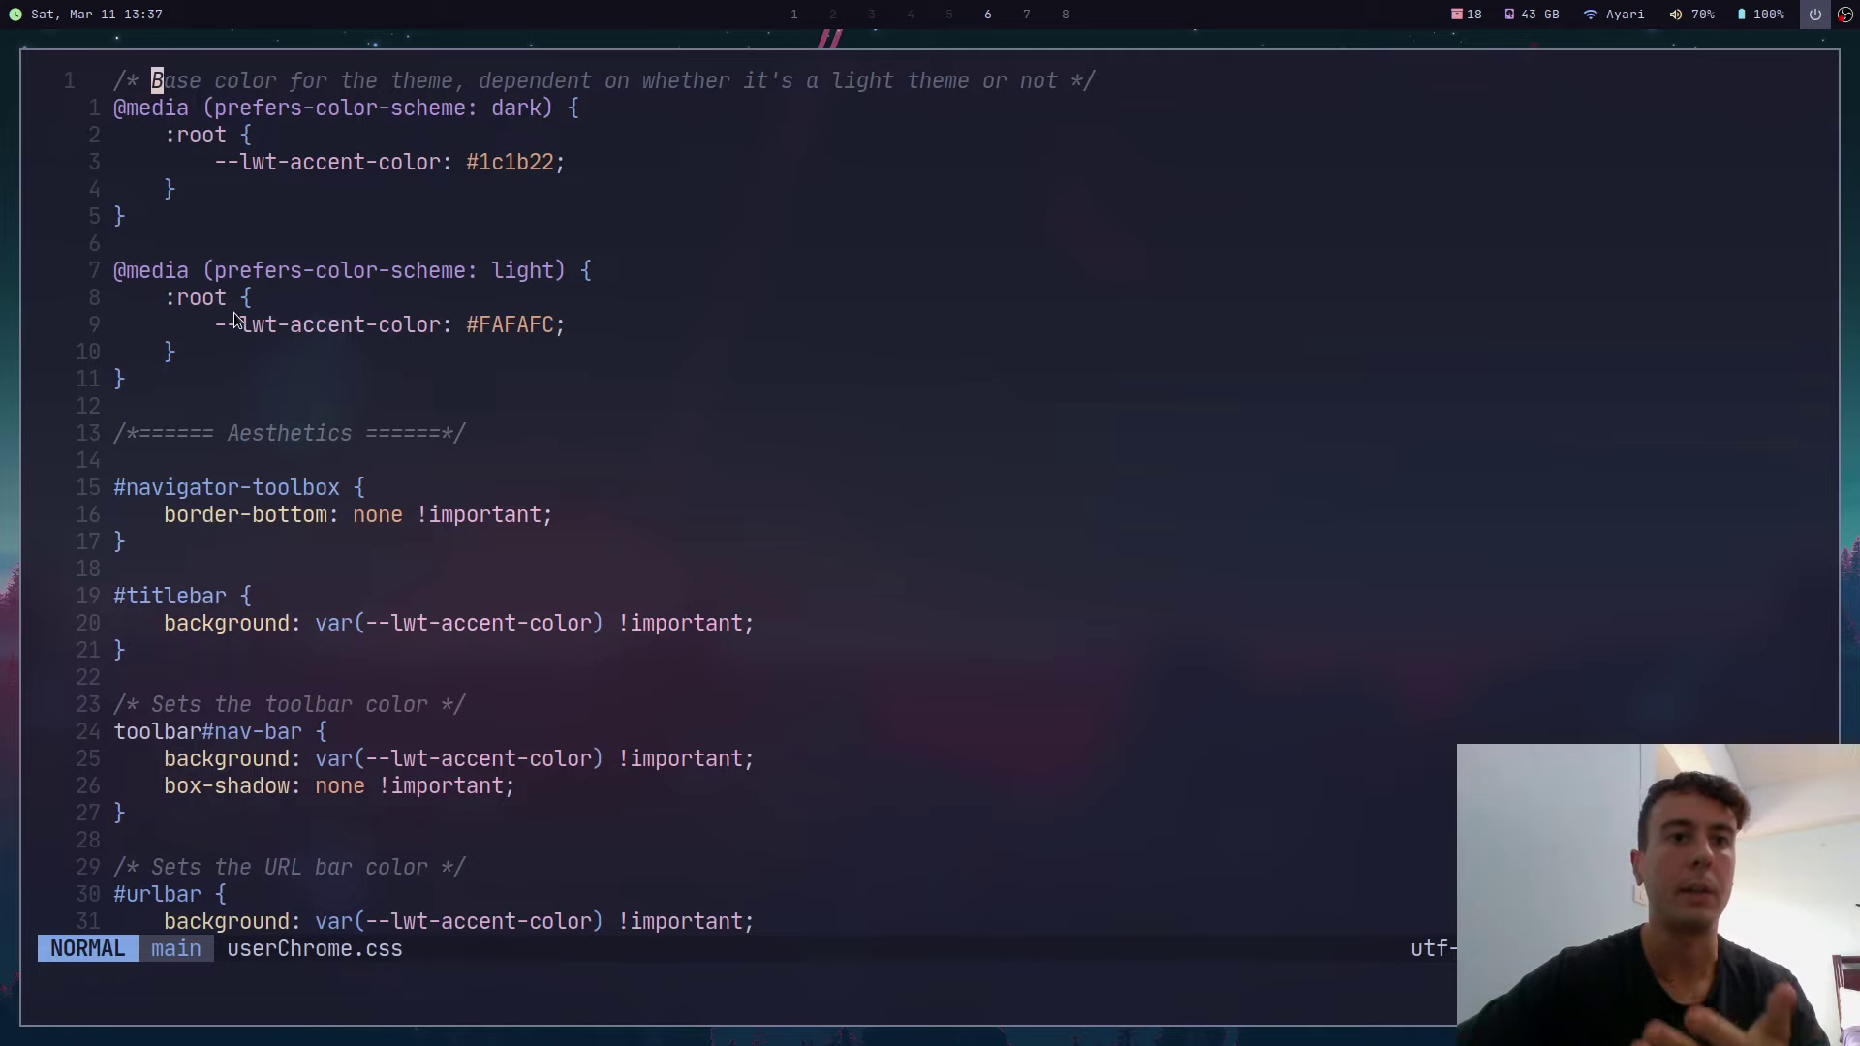
pyautogui.press('j')
pyautogui.press('j')
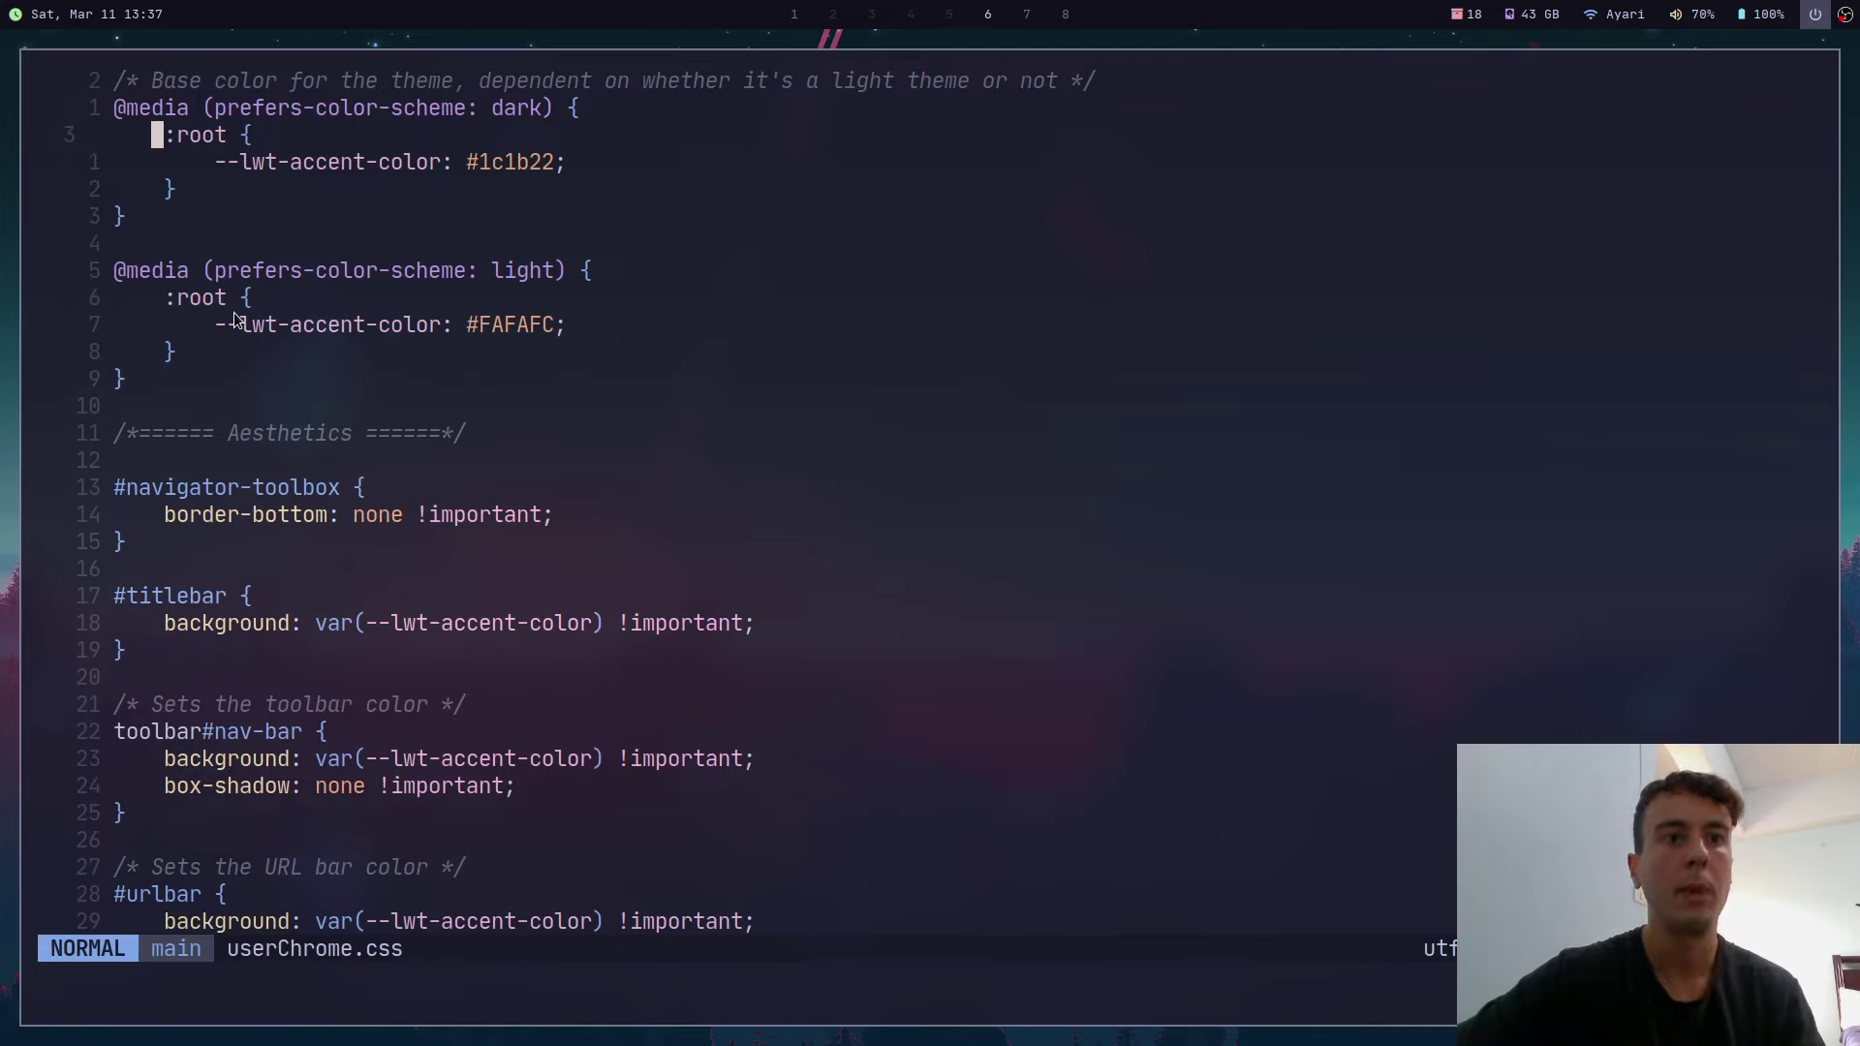
pyautogui.press('k')
pyautogui.press('k')
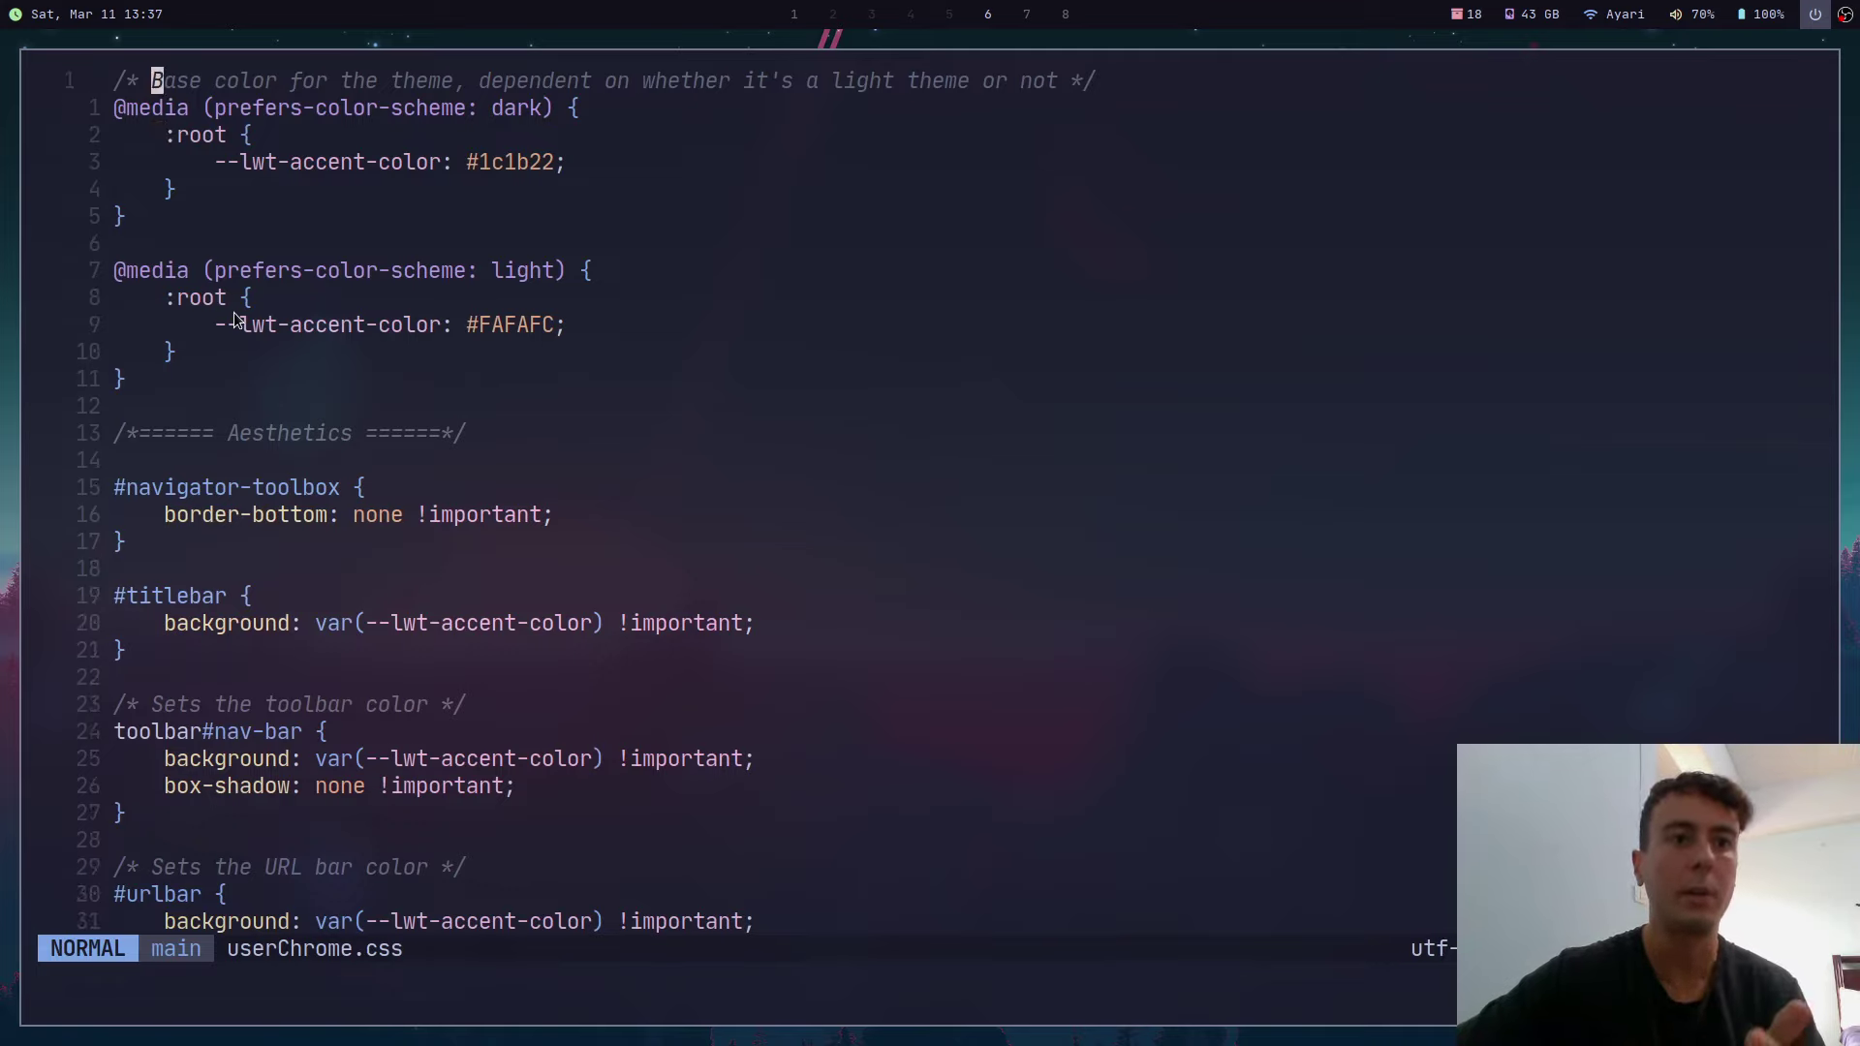
pyautogui.press('l')
pyautogui.press('l')
pyautogui.press('l')
pyautogui.press('j')
pyautogui.press('j')
pyautogui.press('j')
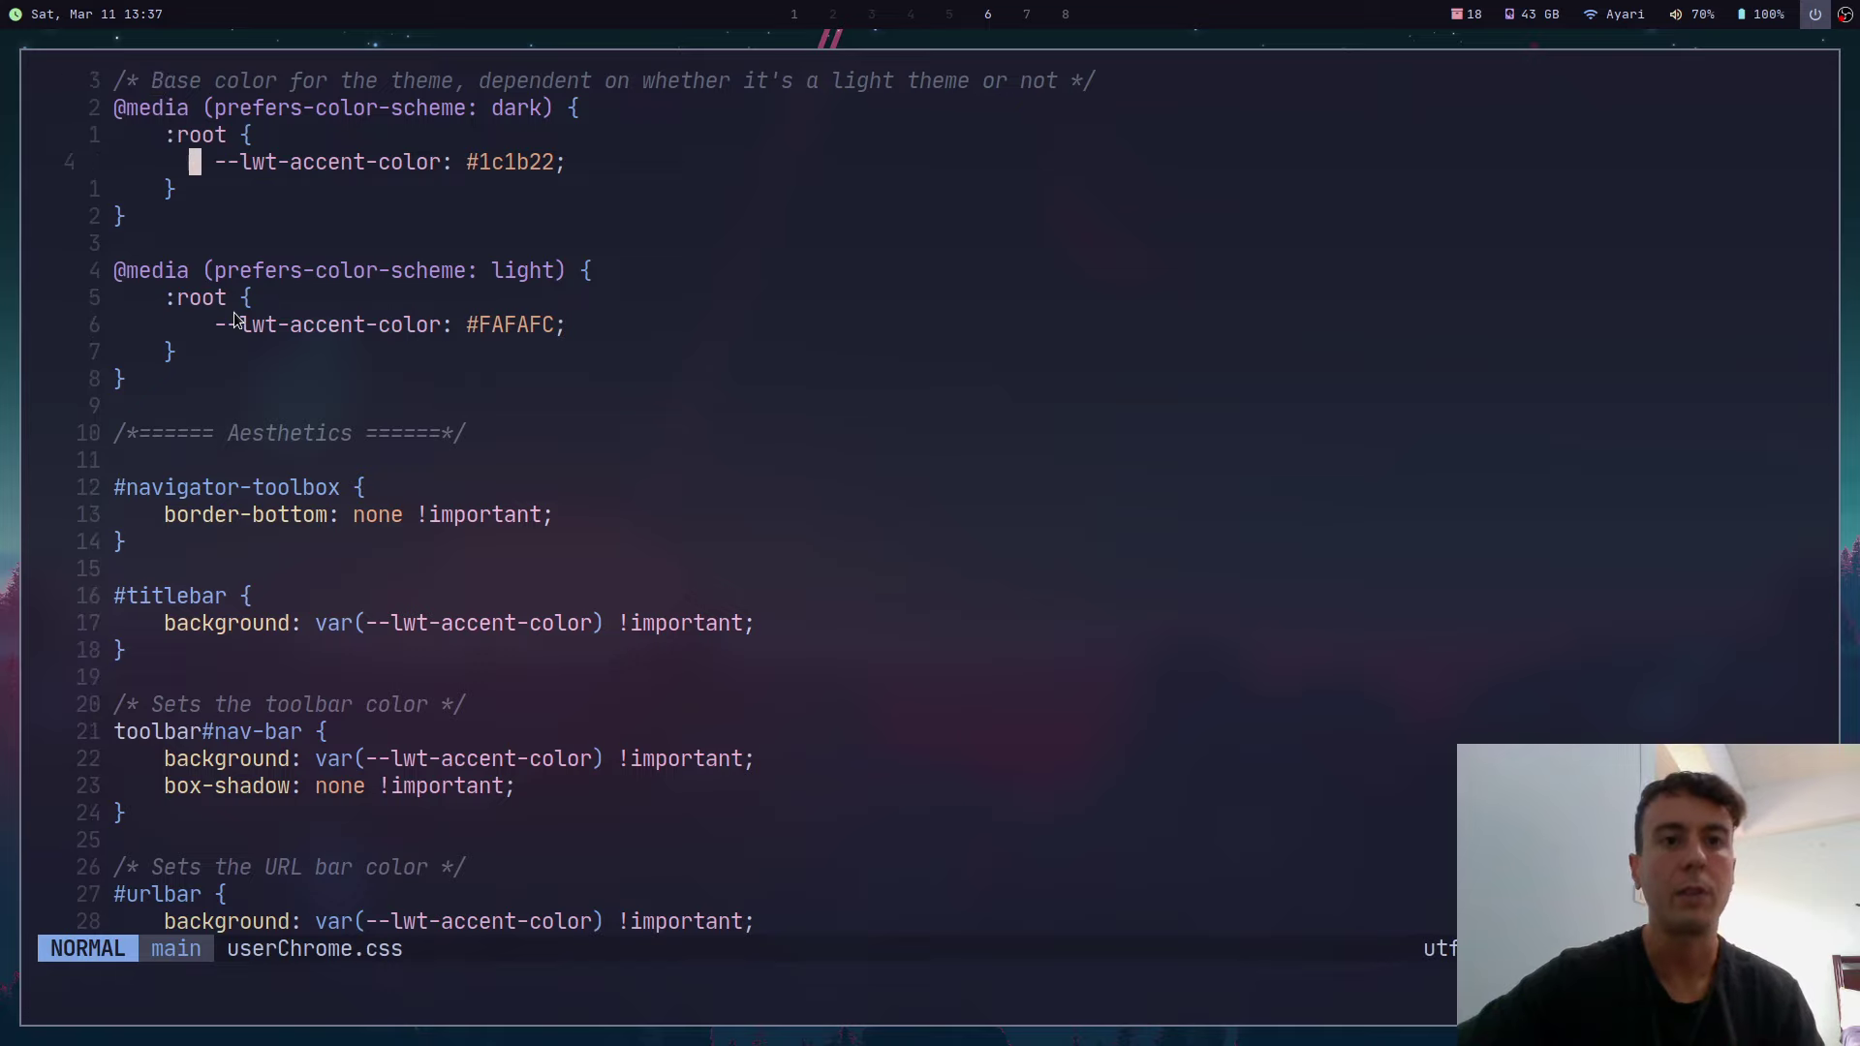
pyautogui.press('E')
pyautogui.press('W')
pyautogui.press('l')
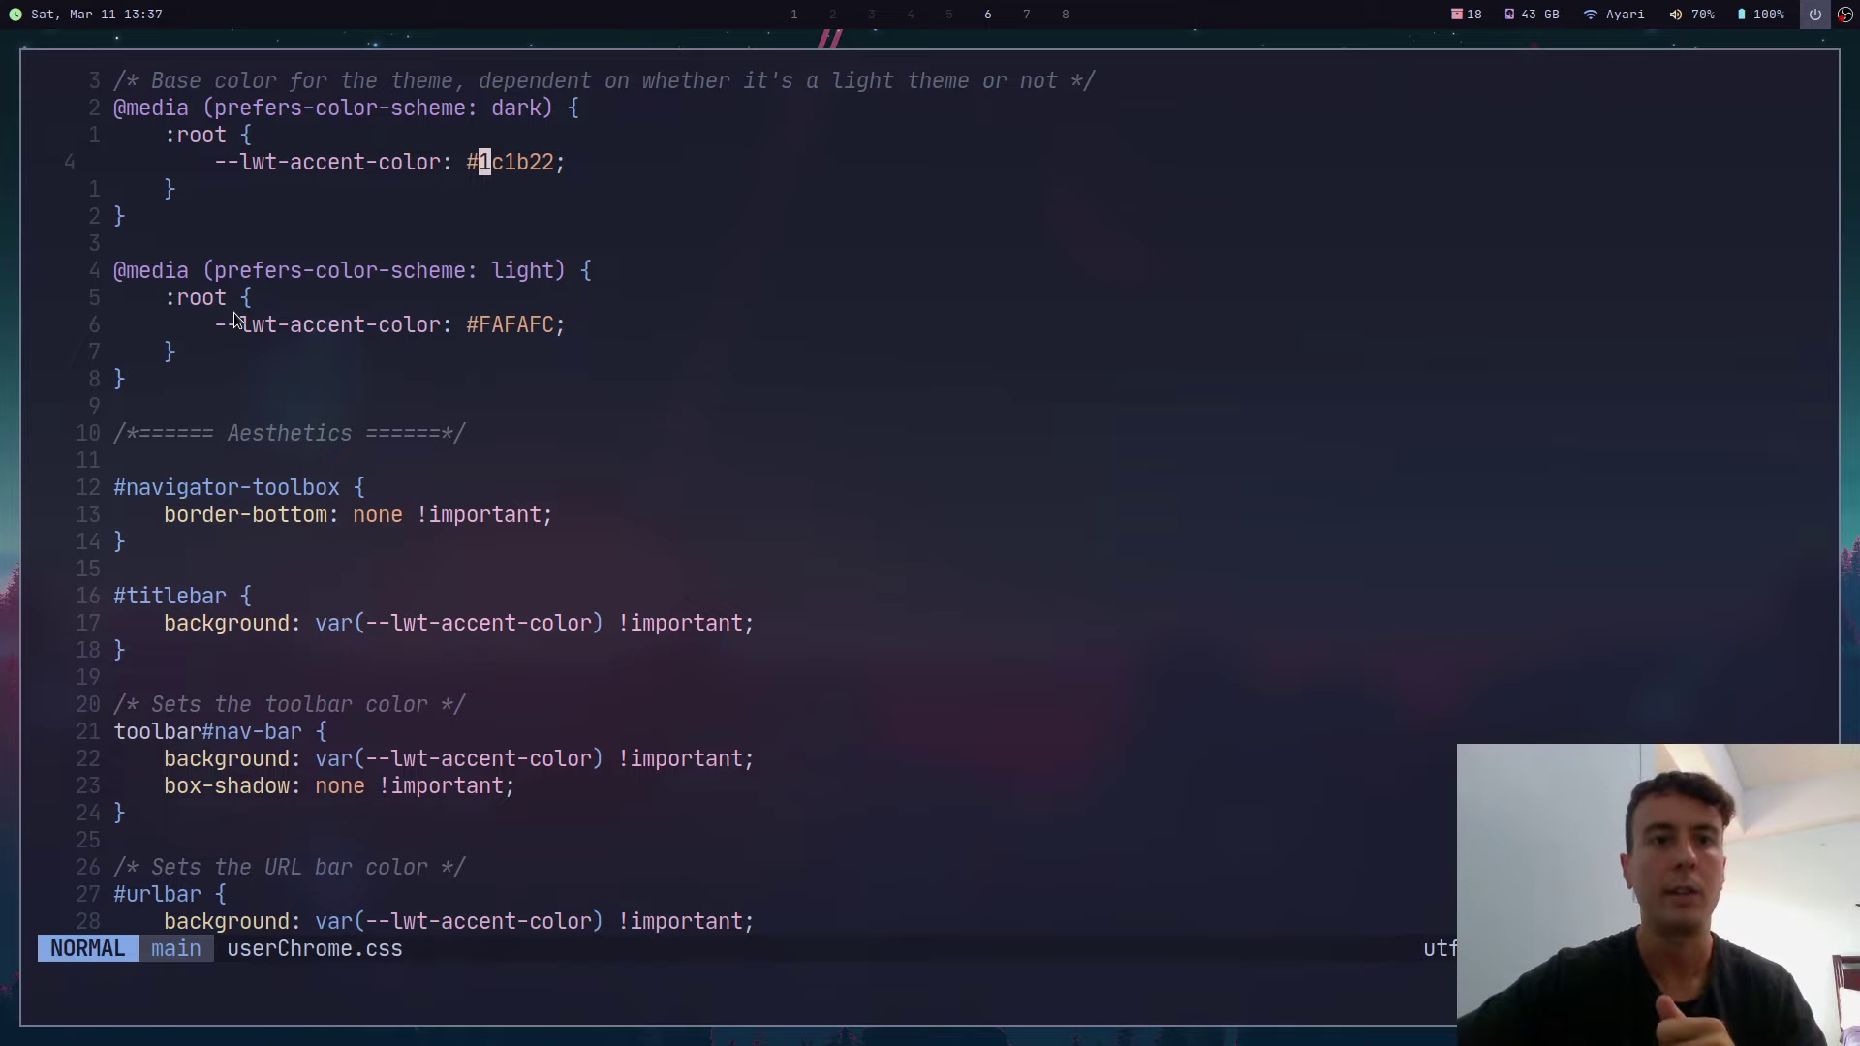
pyautogui.press('j')
# Step: Move down past the URL bar rules to the 475px --navbarWidth value
pyautogui.press('}')
pyautogui.press('}')
pyautogui.press('}')
pyautogui.press('}')
pyautogui.press('}')
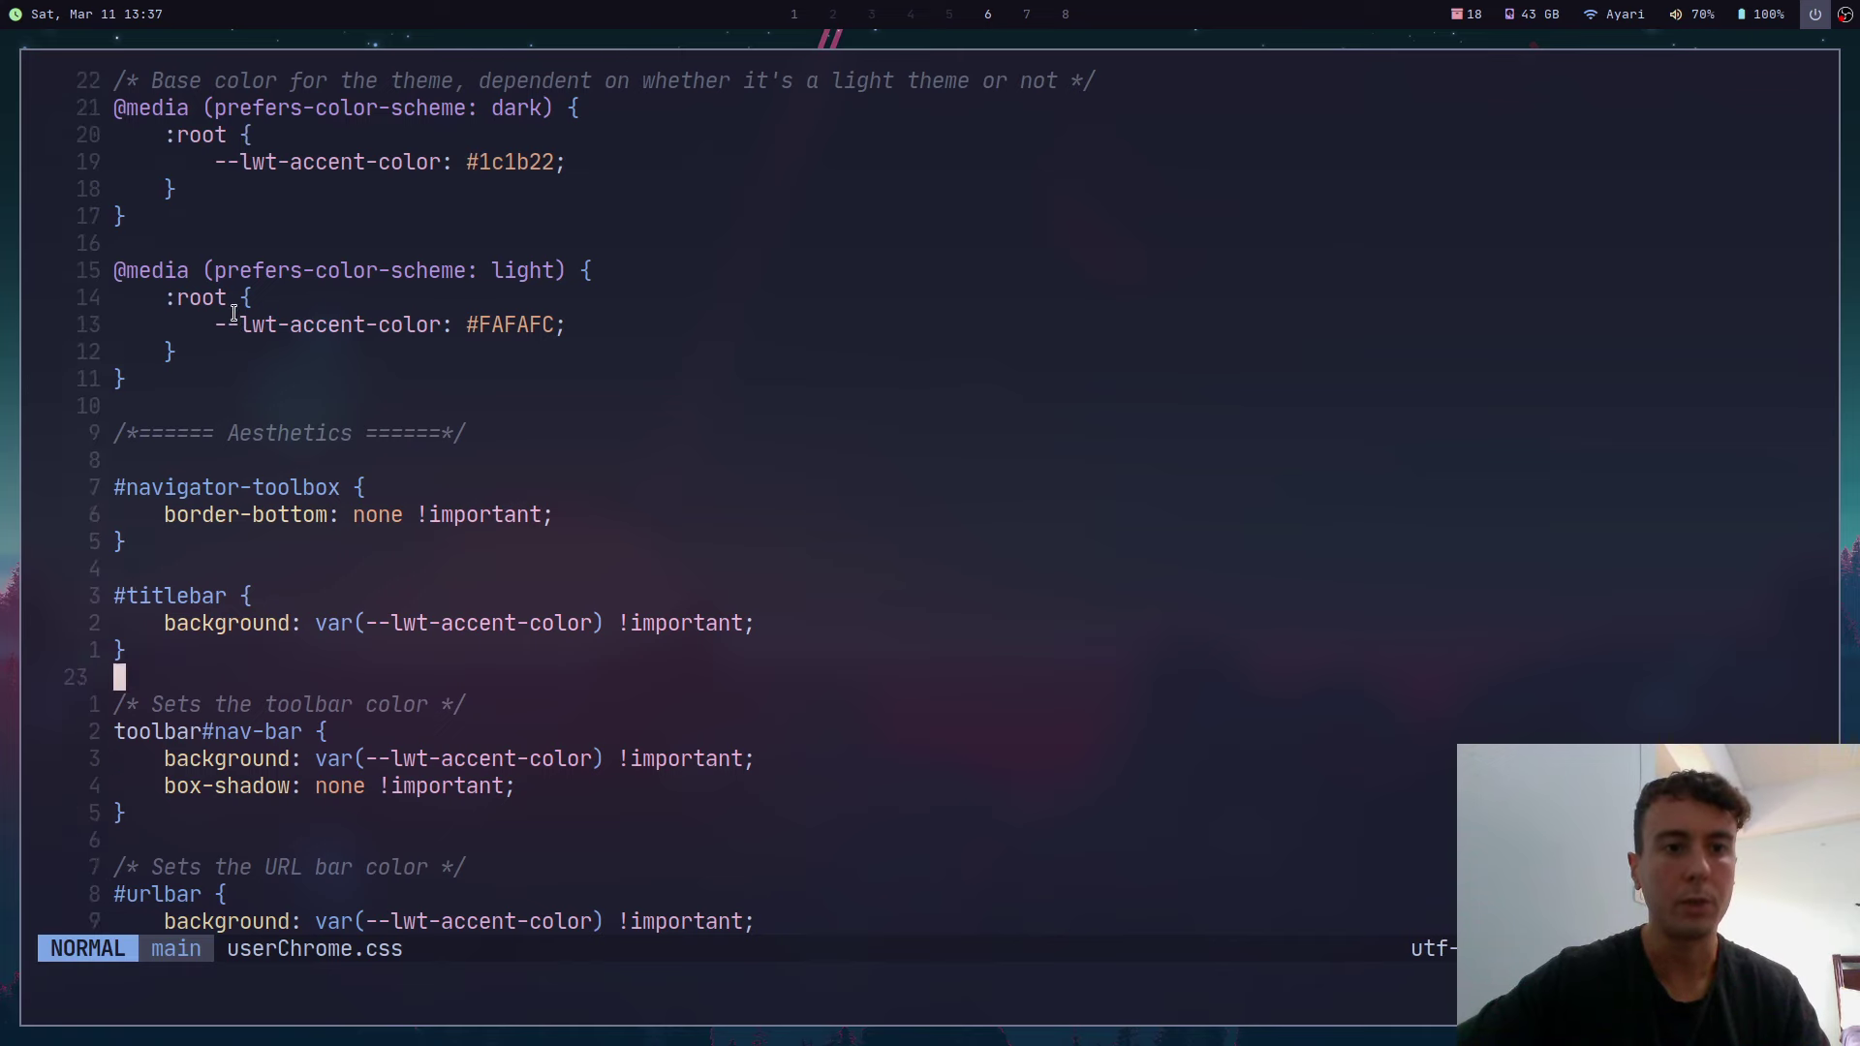
pyautogui.press('}')
pyautogui.press('}')
pyautogui.press('}')
pyautogui.press('}')
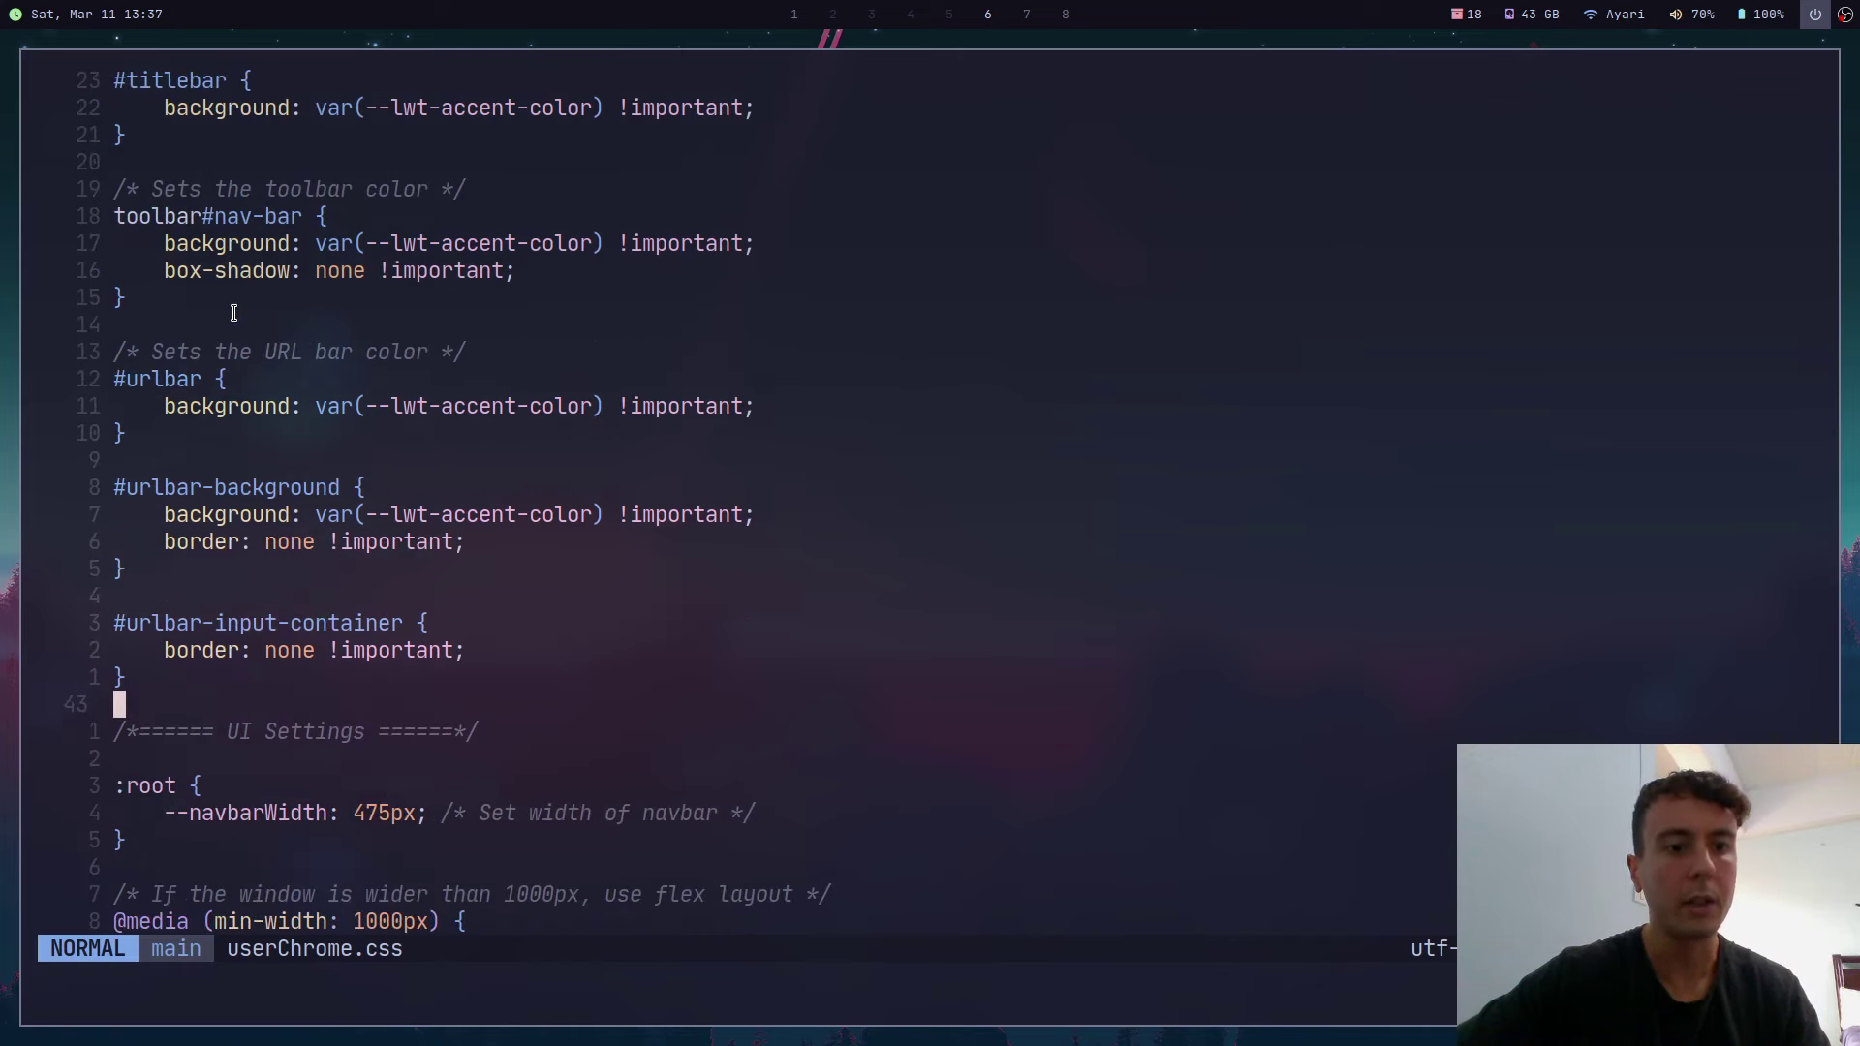
pyautogui.press('}')
pyautogui.press('j')
pyautogui.press('j')
pyautogui.press('j')
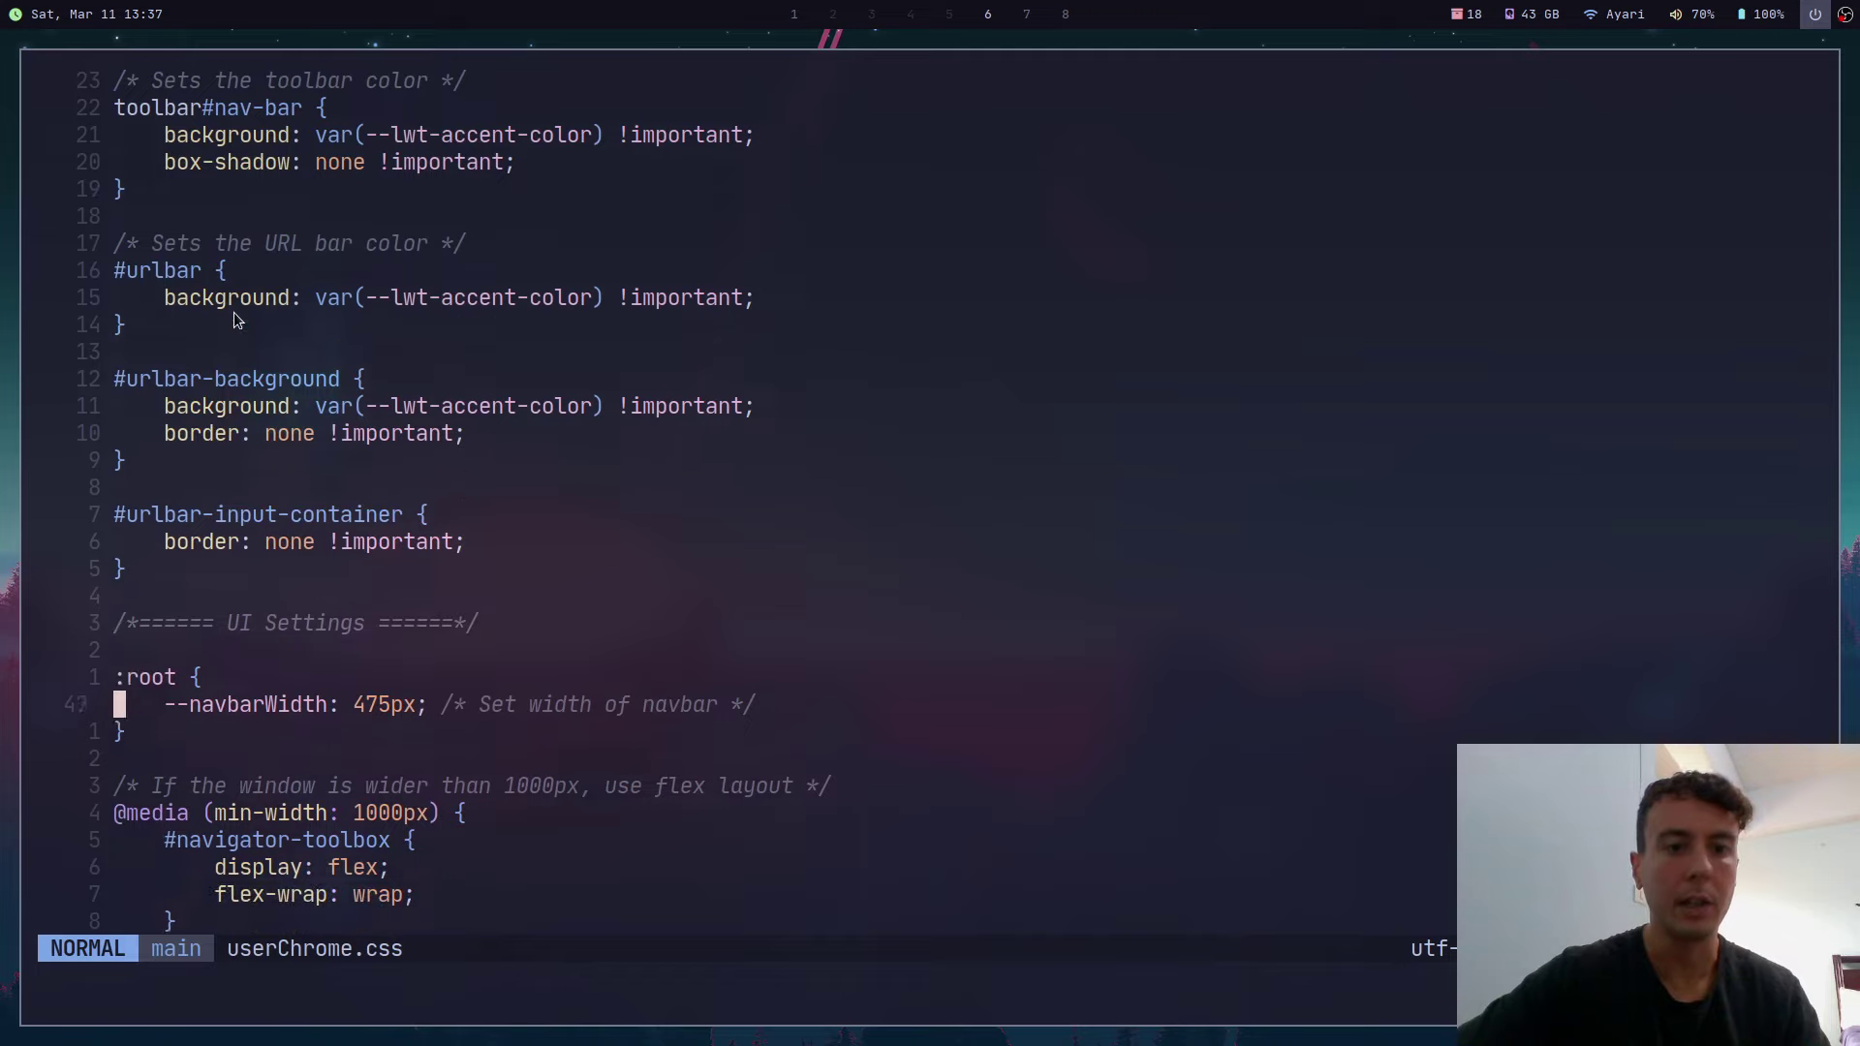
pyautogui.press('j')
pyautogui.press('j')
pyautogui.press('j')
pyautogui.press('j')
pyautogui.press('j')
pyautogui.press('j')
pyautogui.press('k')
pyautogui.press('k')
pyautogui.press('k')
pyautogui.press('k')
pyautogui.press('k')
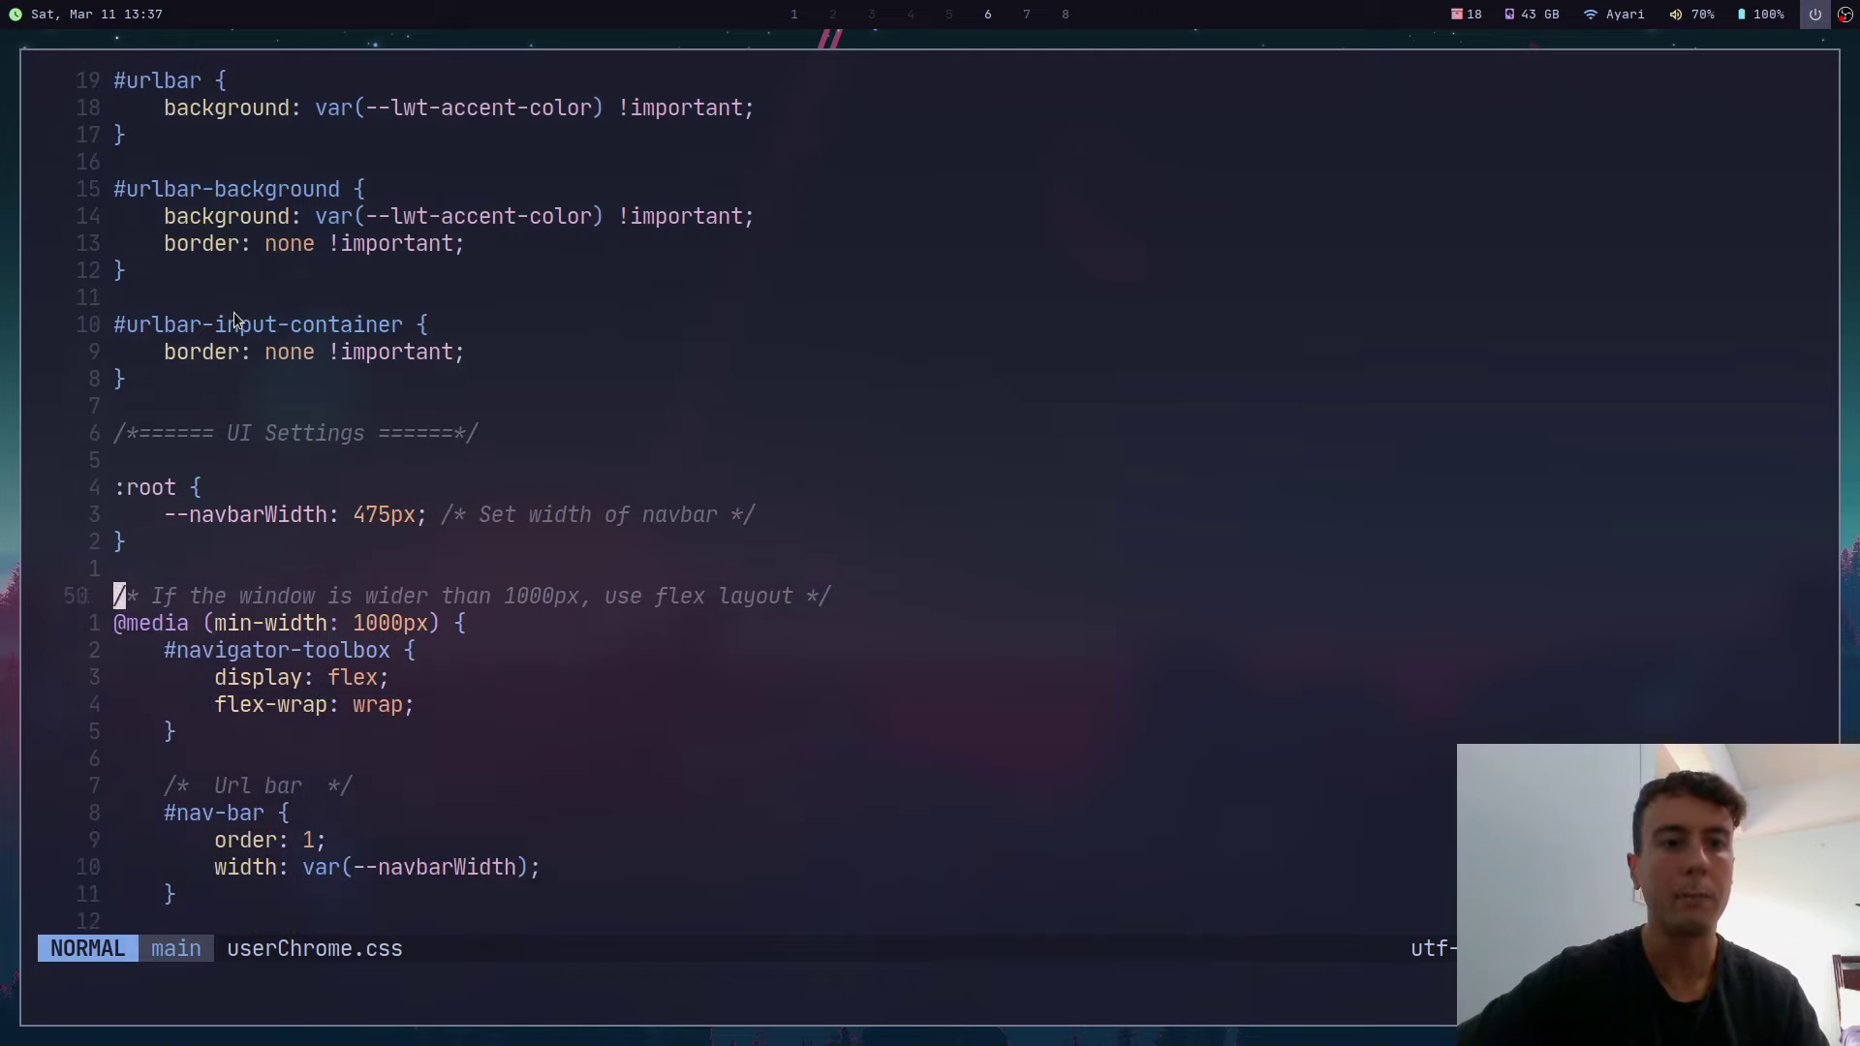
pyautogui.press('k')
pyautogui.press('k')
pyautogui.press('k')
pyautogui.press('j')
pyautogui.press('w')
pyautogui.press('w')
pyautogui.press('w')
pyautogui.press('w')
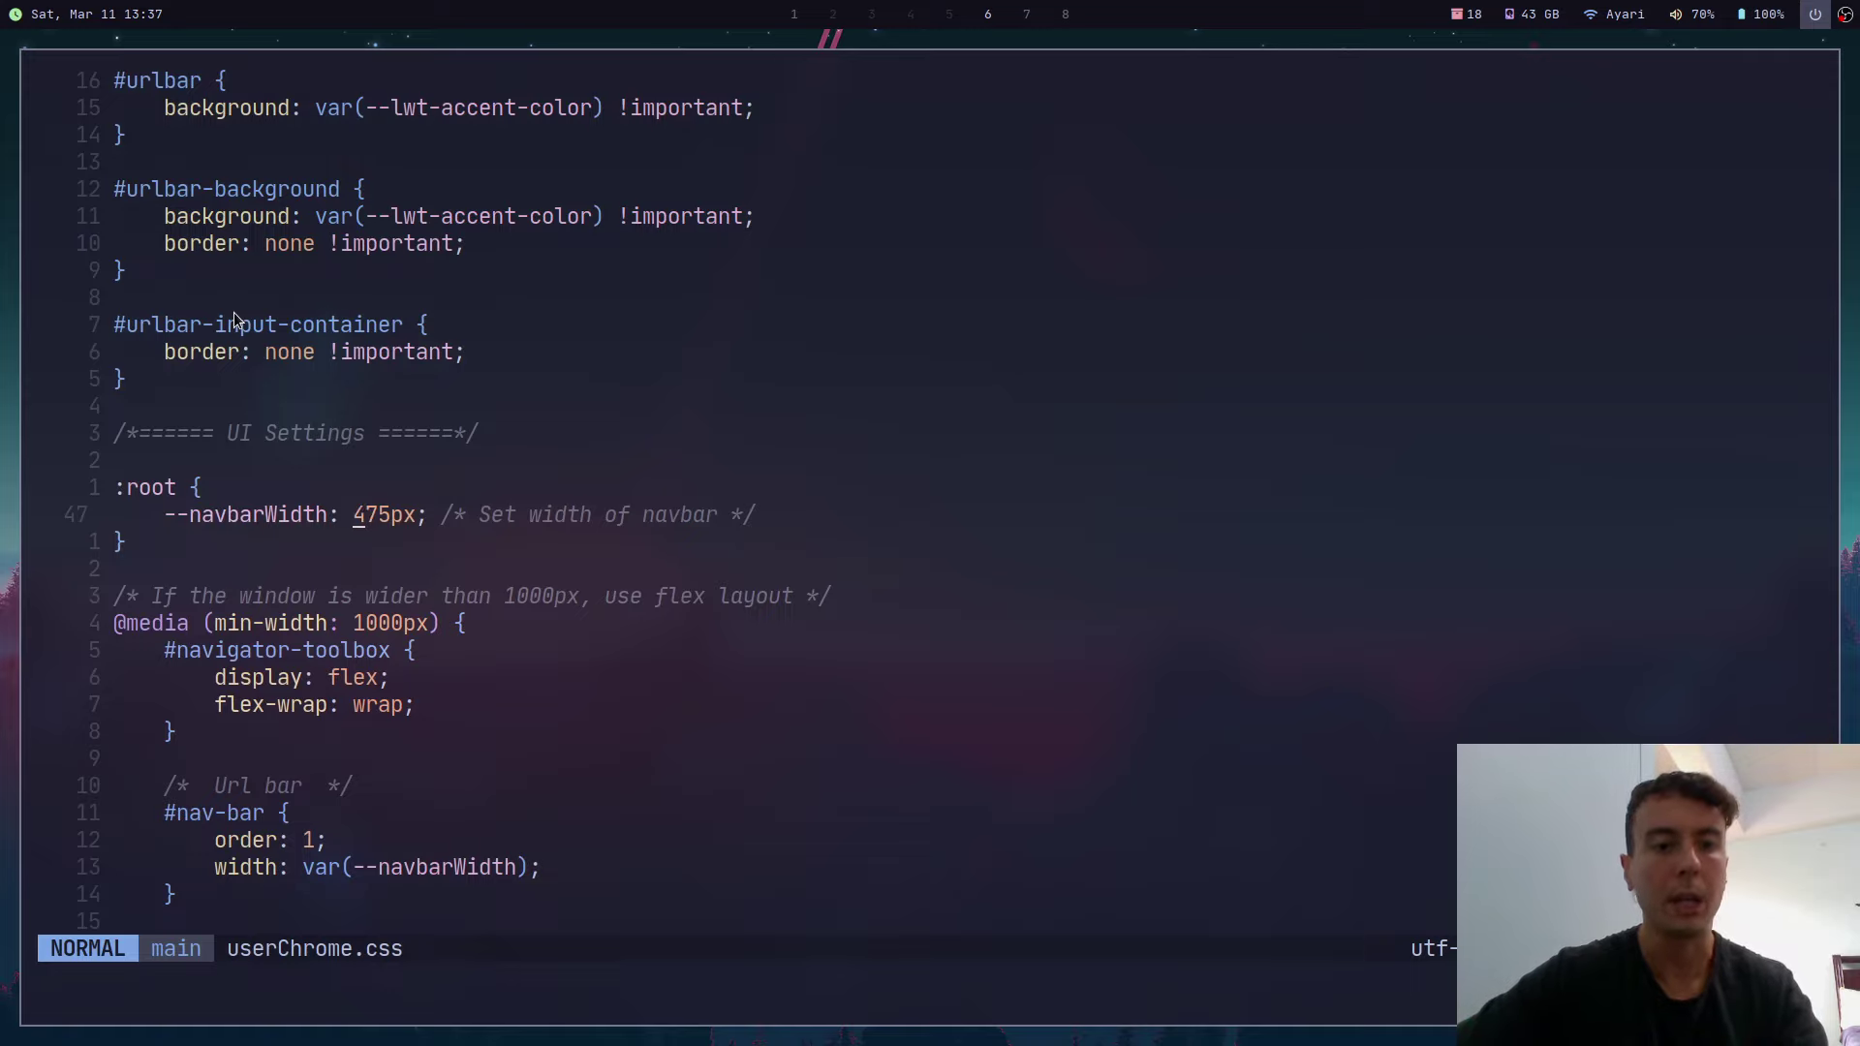
# Step: Change --navbarWidth from 475px to 675px and save the file with :w
pyautogui.press('r')
pyautogui.press('6')
pyautogui.press(':')
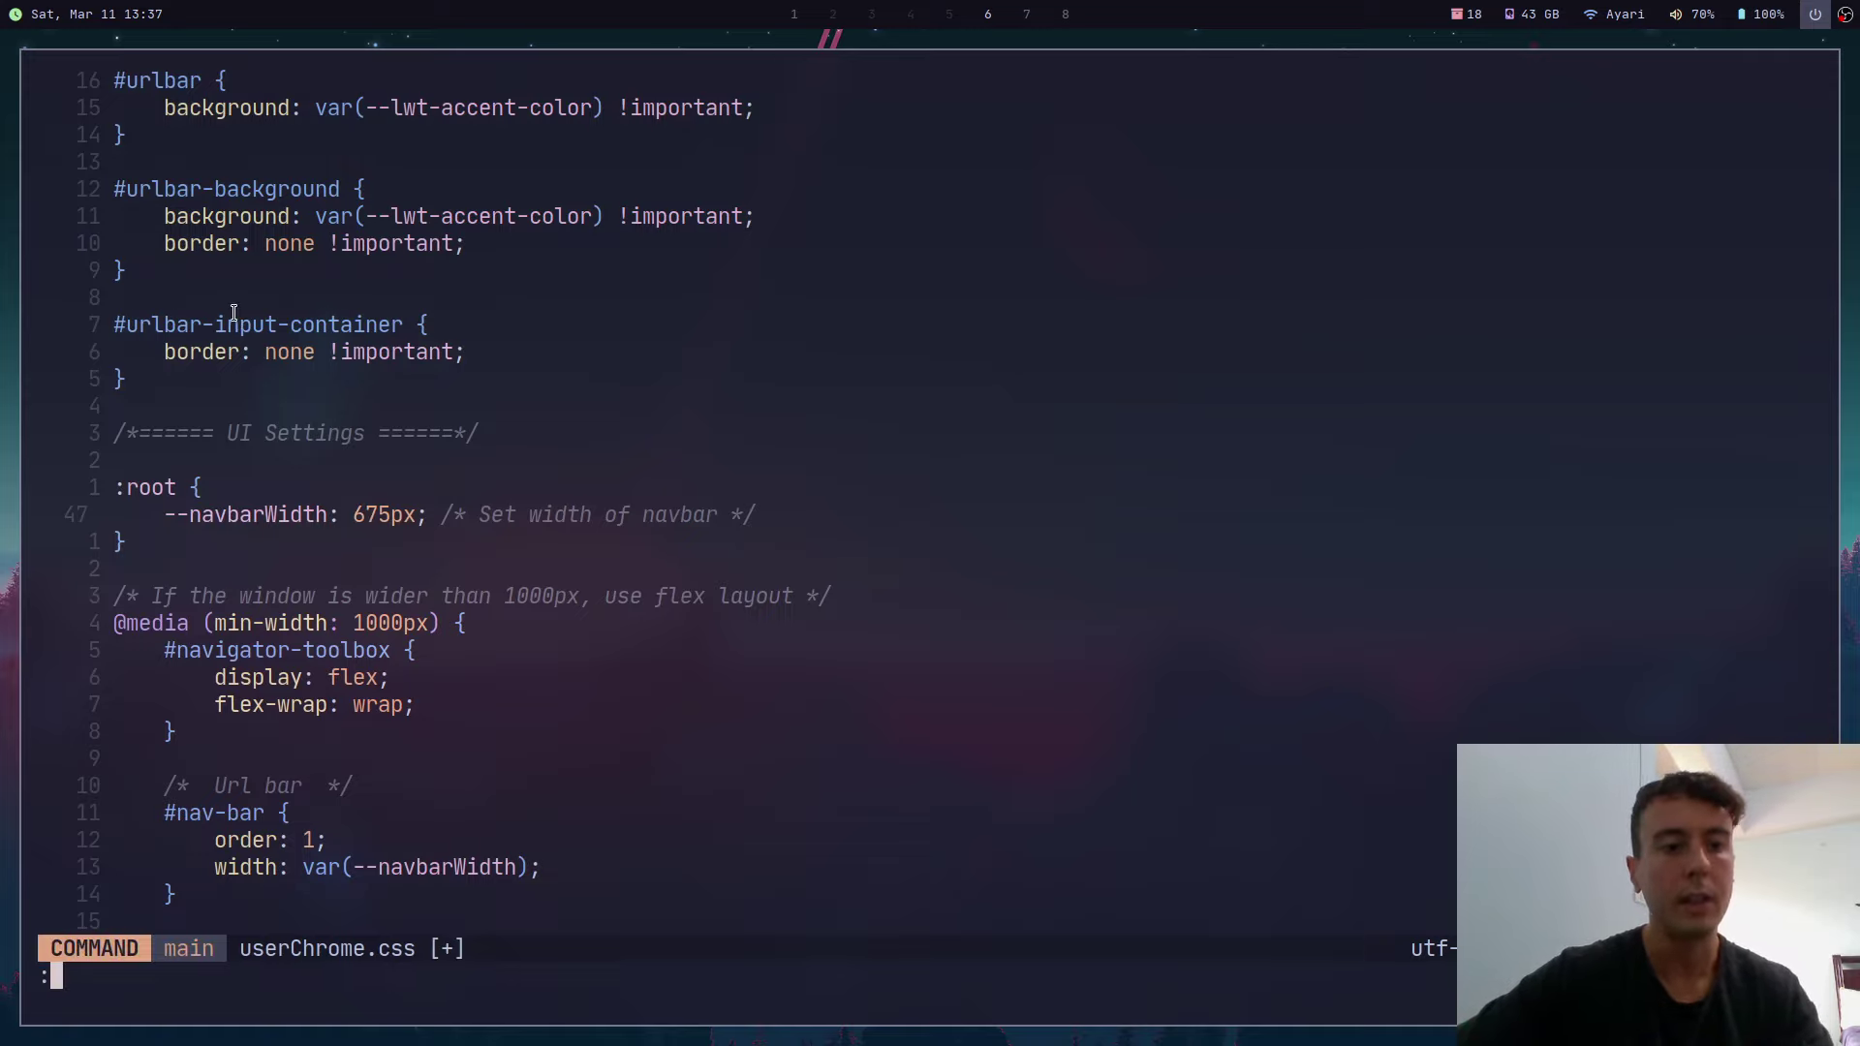
pyautogui.write('w')
pyautogui.press('Return')
# Step: Quit and relaunch Firefox so the 675px address bar width in userChrome.css loads
pyautogui.press('super+1')
pyautogui.hotkey('ctrl', 'q')
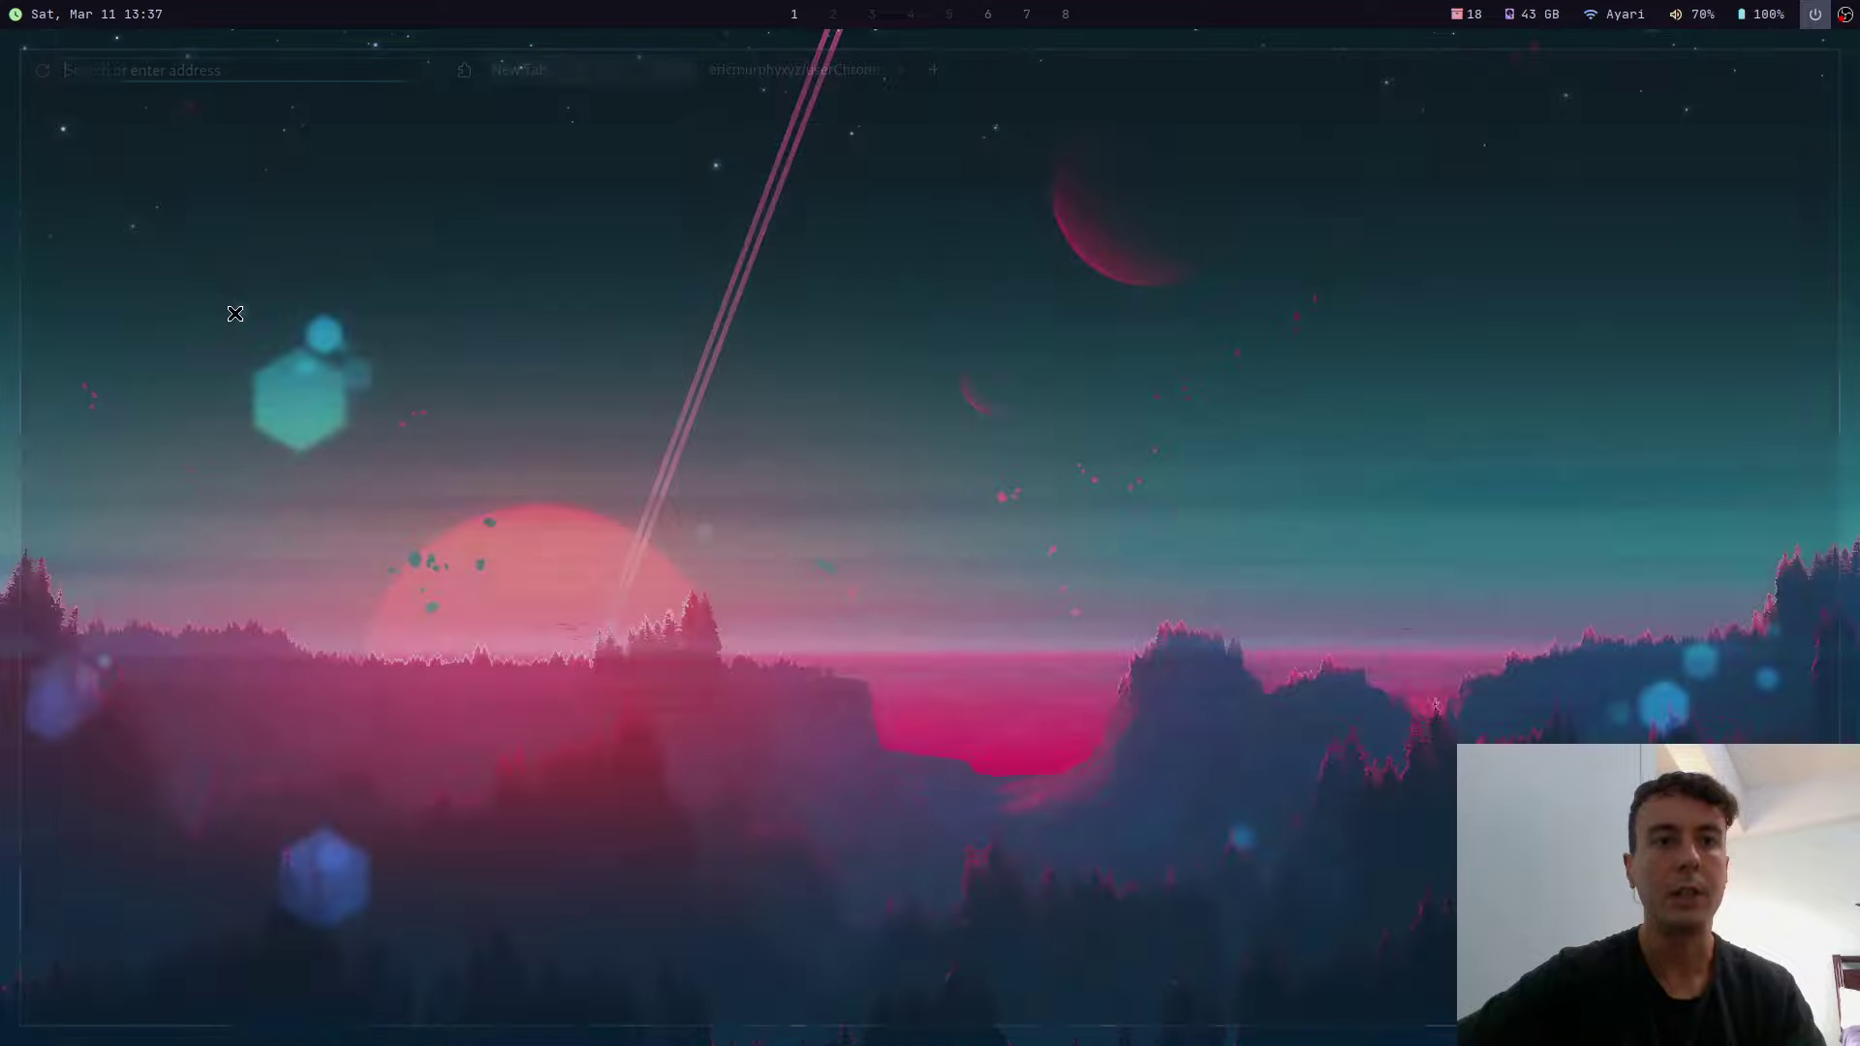
pyautogui.press('super+w')
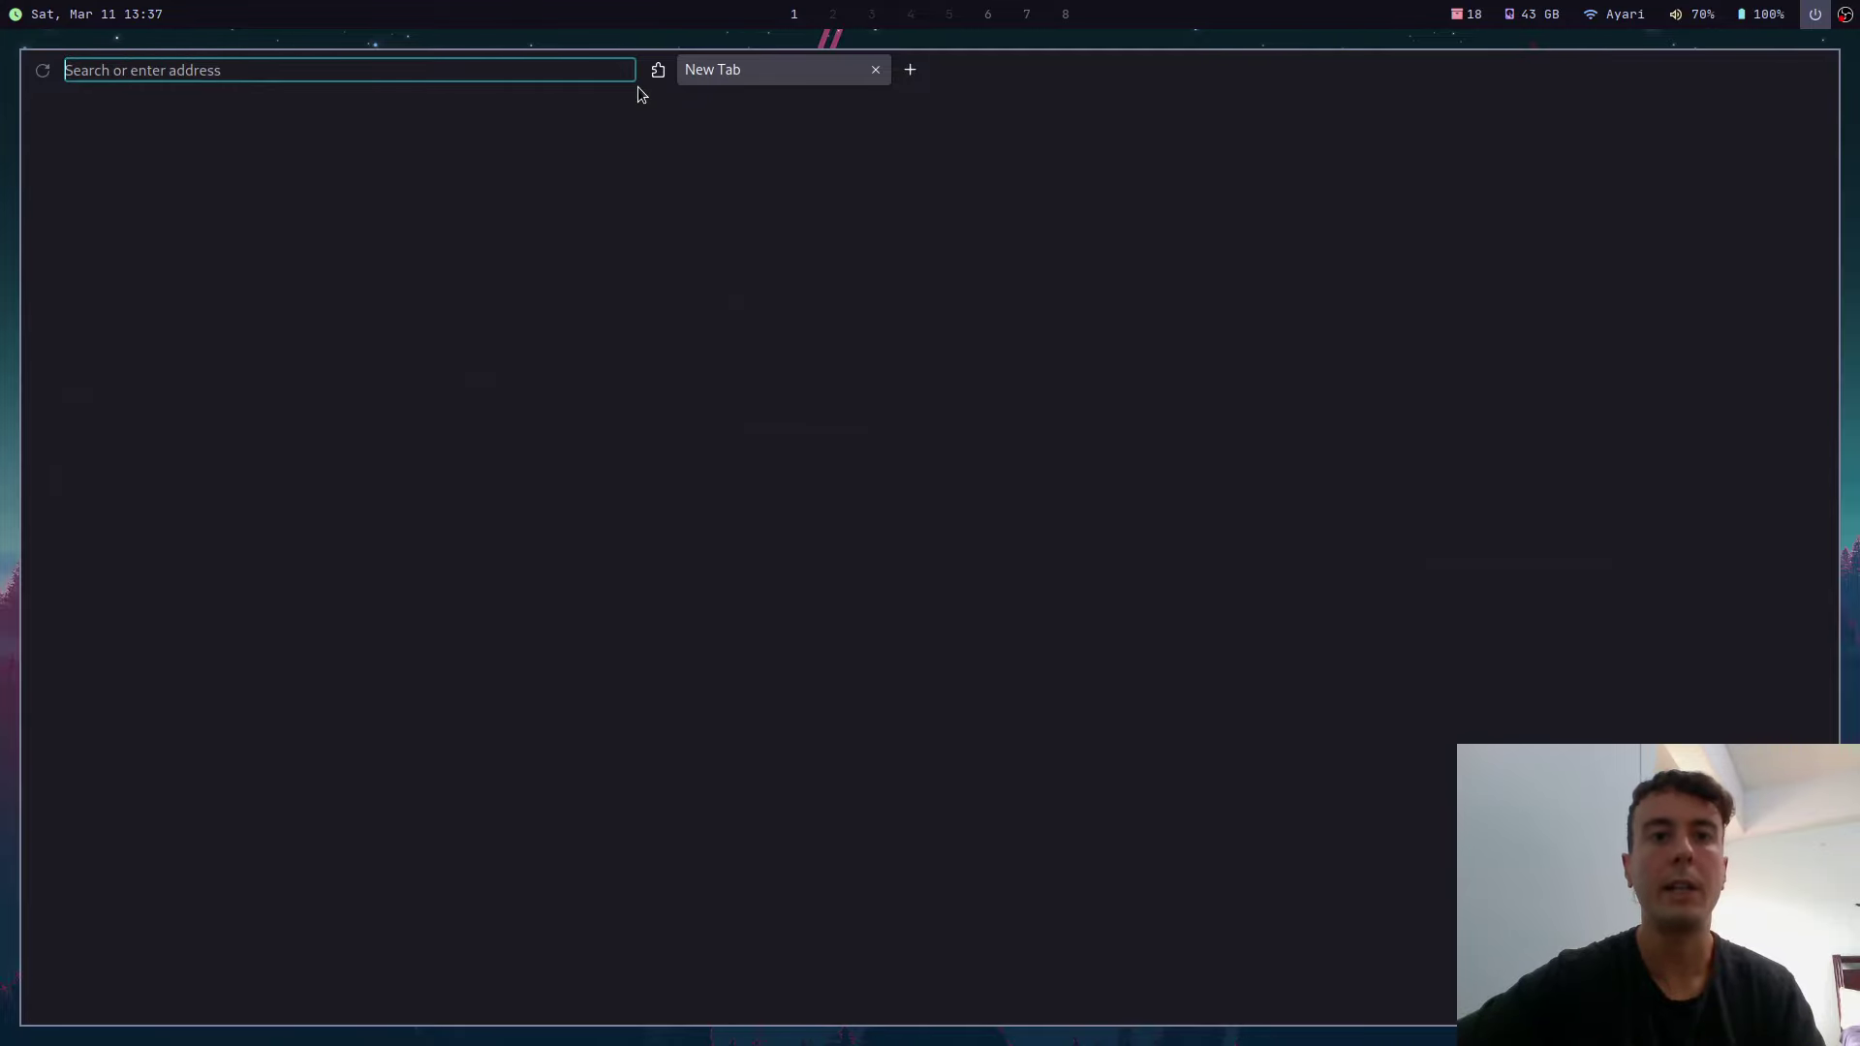
# Step: Return to userChrome.css in Neovim, near the :root block's opening brace
pyautogui.press('super+6')
pyautogui.press('j')
pyautogui.press('j')
pyautogui.press('k')
pyautogui.press('k')
pyautogui.press('k')
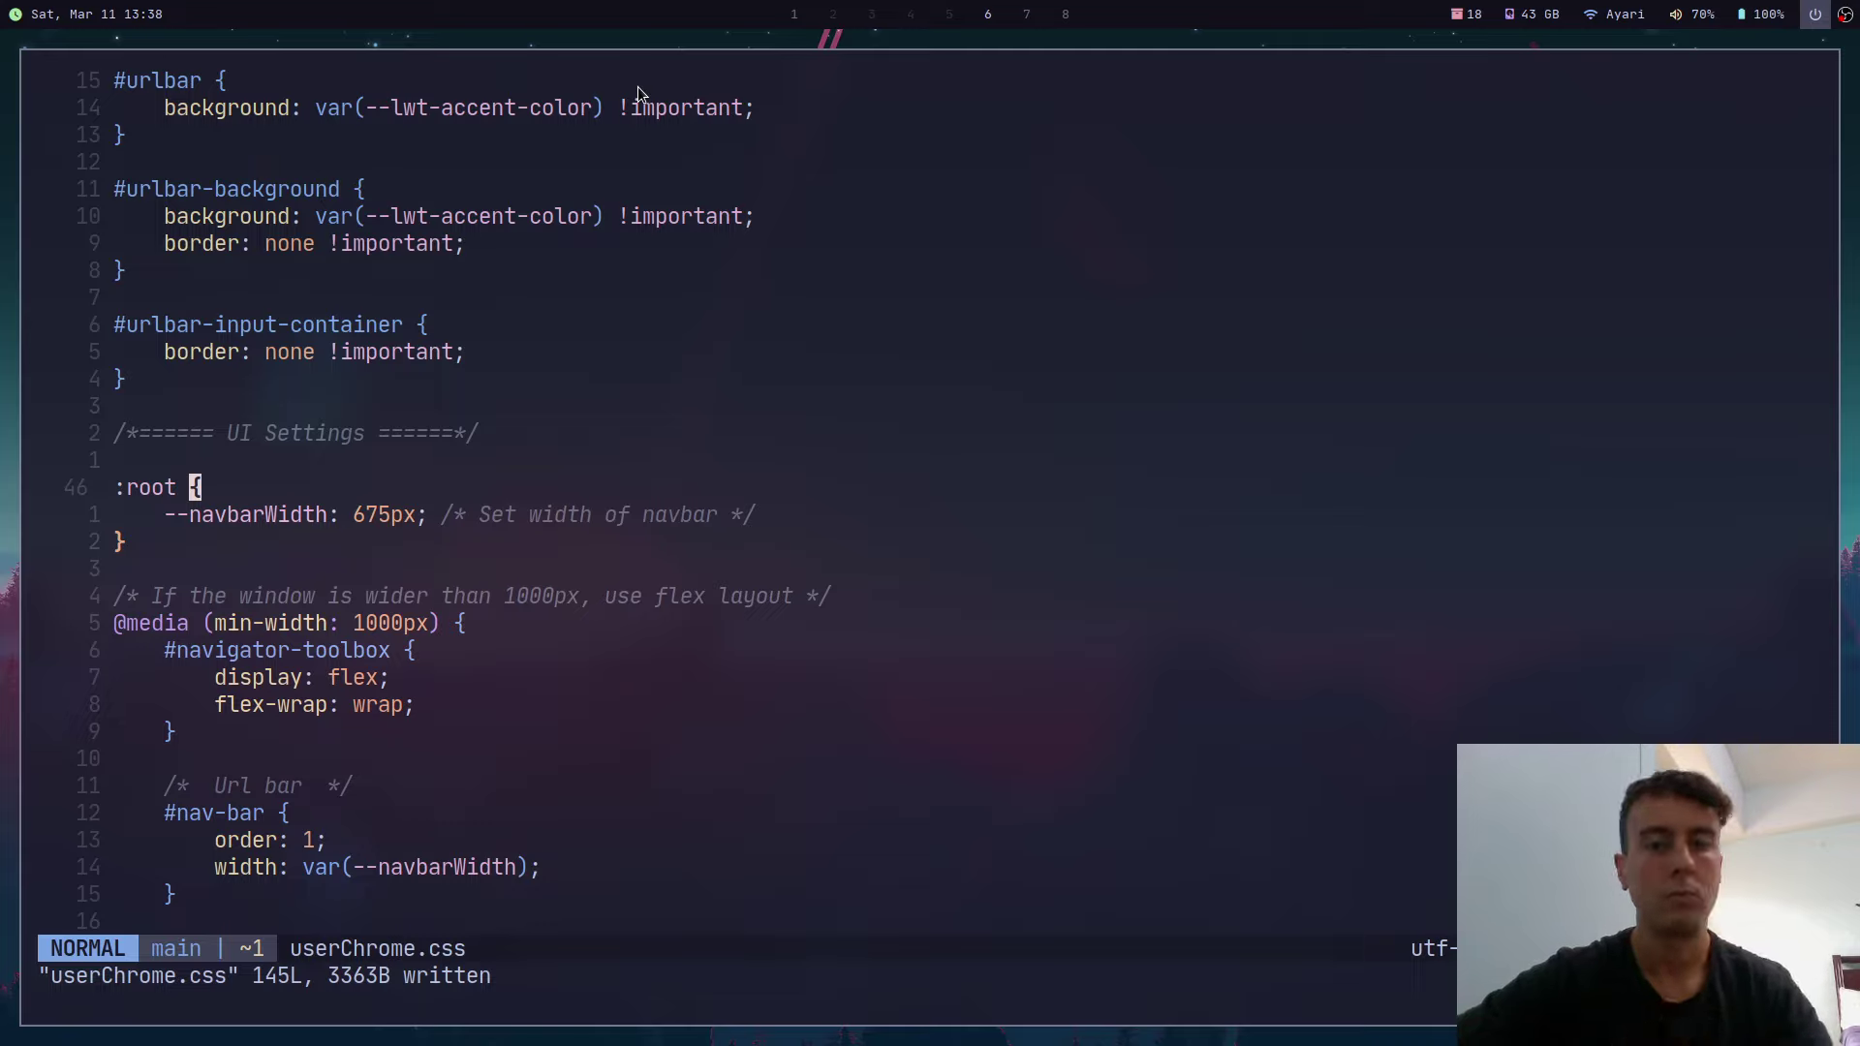
# Step: Load about:config at 133% zoom and filter for 'compact', showing browser.compactmode.show as true
pyautogui.press('super+1')
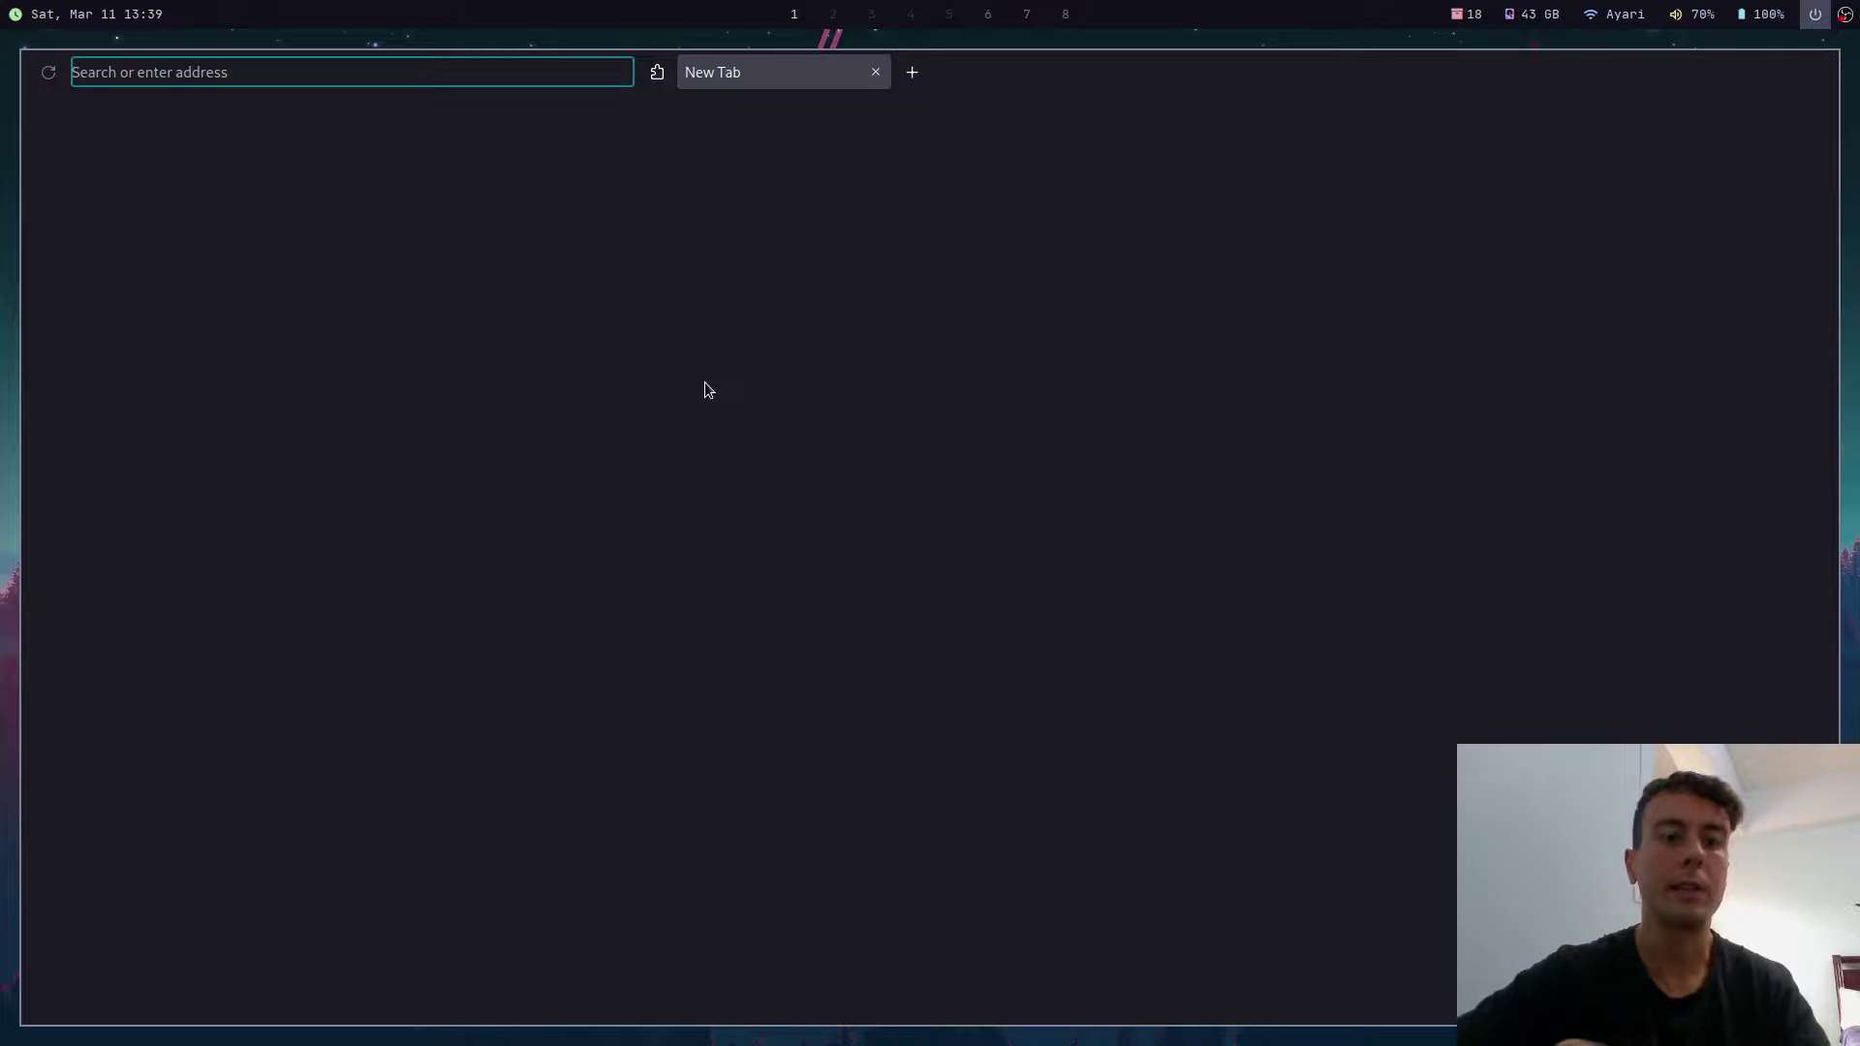
pyautogui.write('abo')
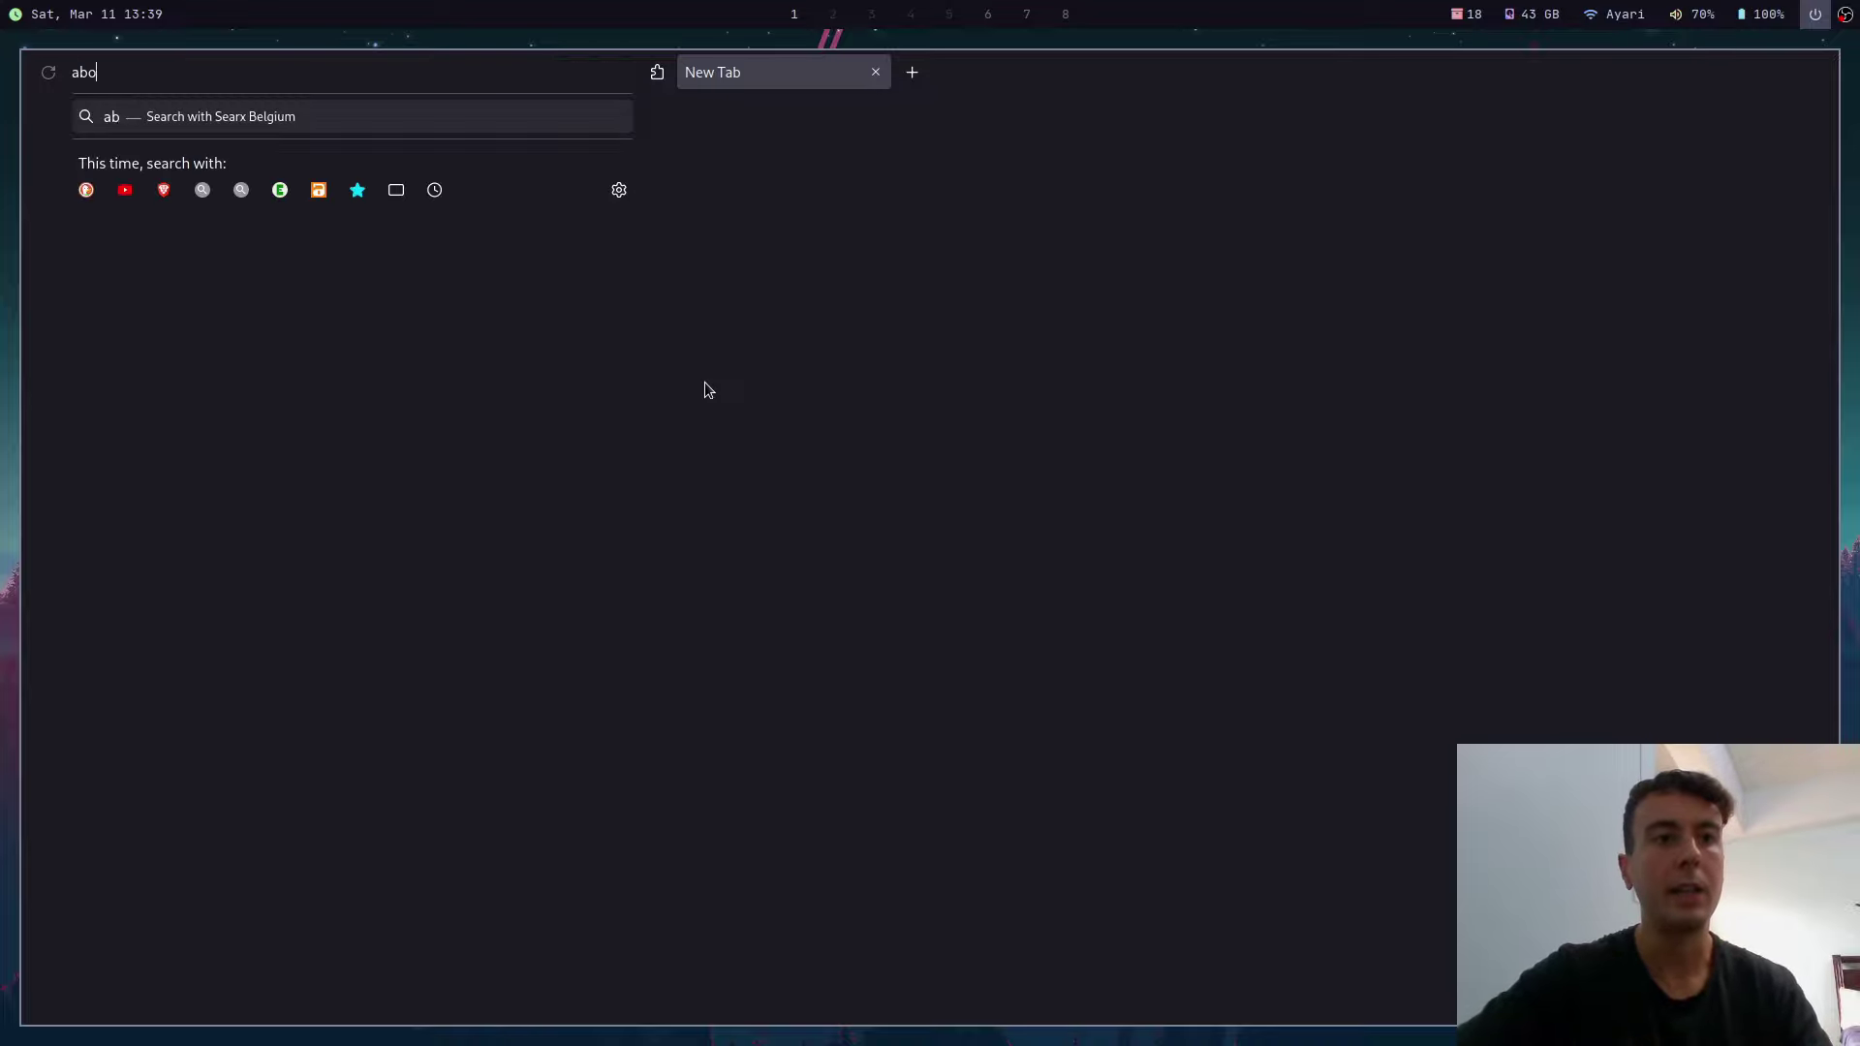
pyautogui.write('ut:config')
pyautogui.press('Return')
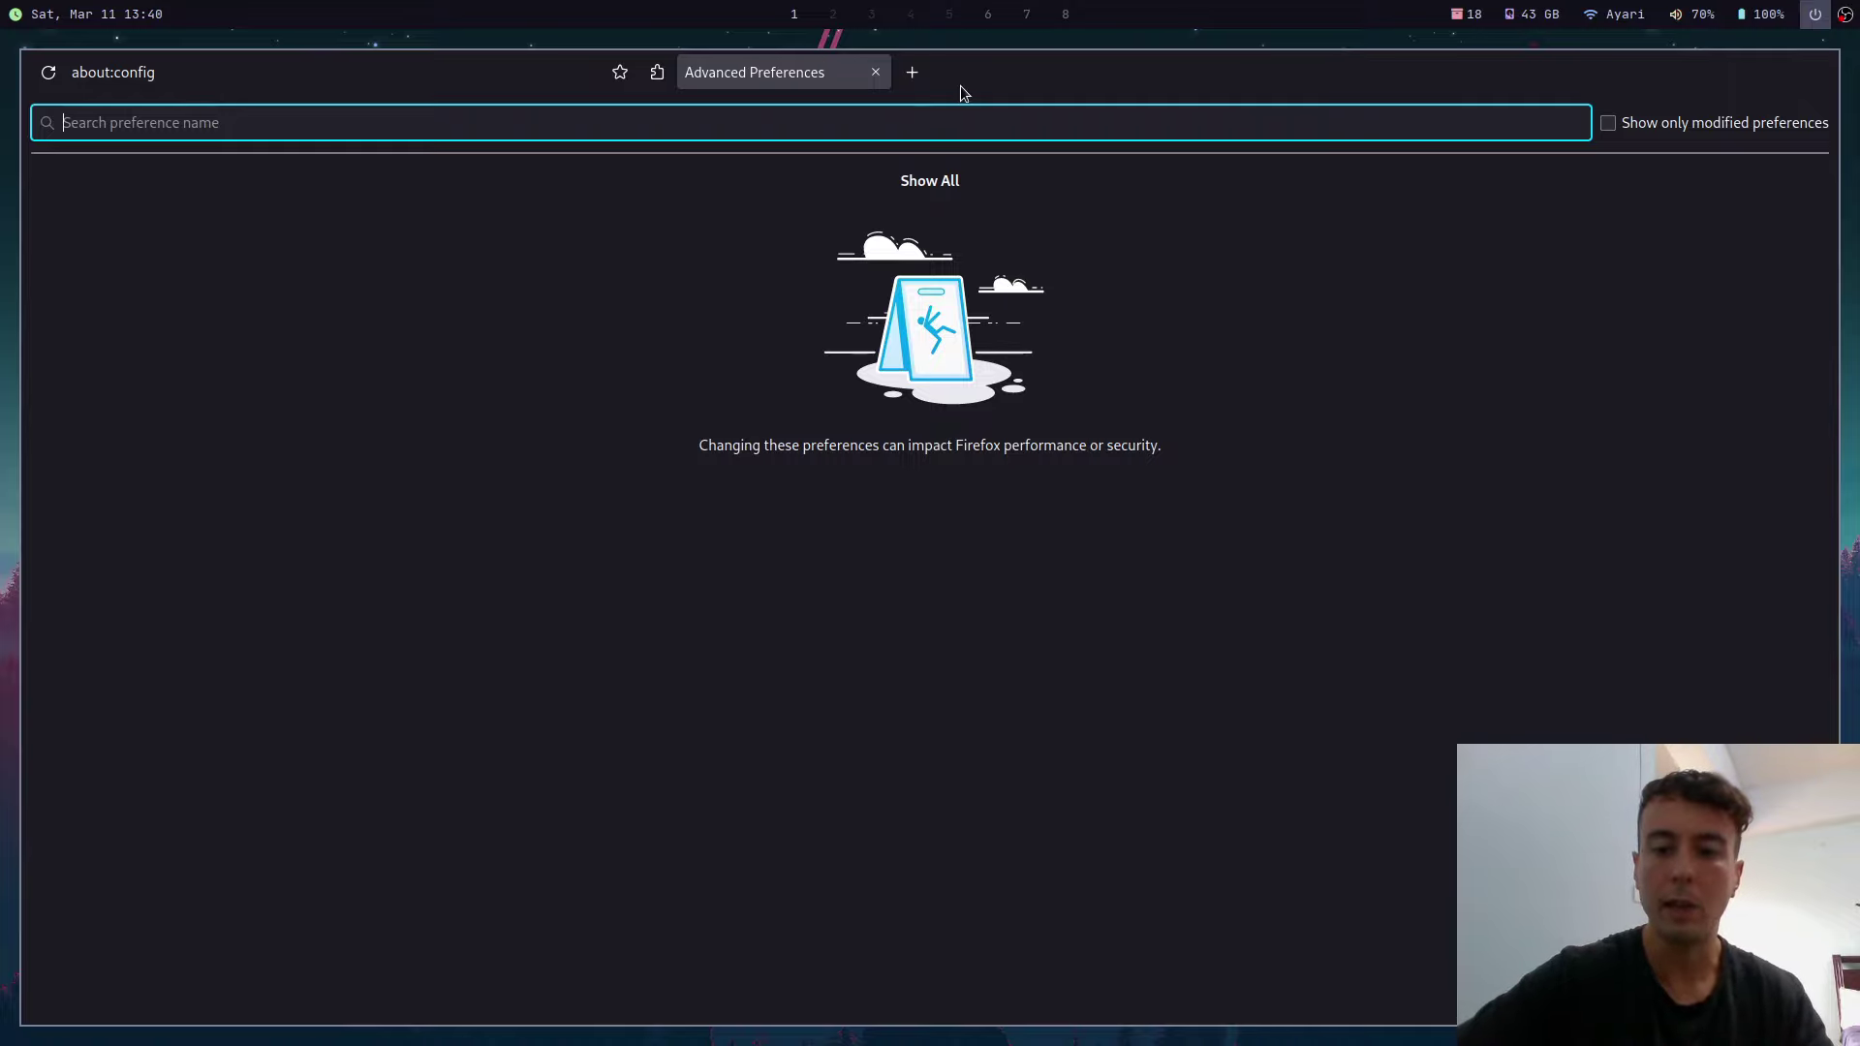
pyautogui.hotkey('ctrl', '+')
pyautogui.hotkey('ctrl', '+')
pyautogui.hotkey('ctrl', '+')
pyautogui.write('com')
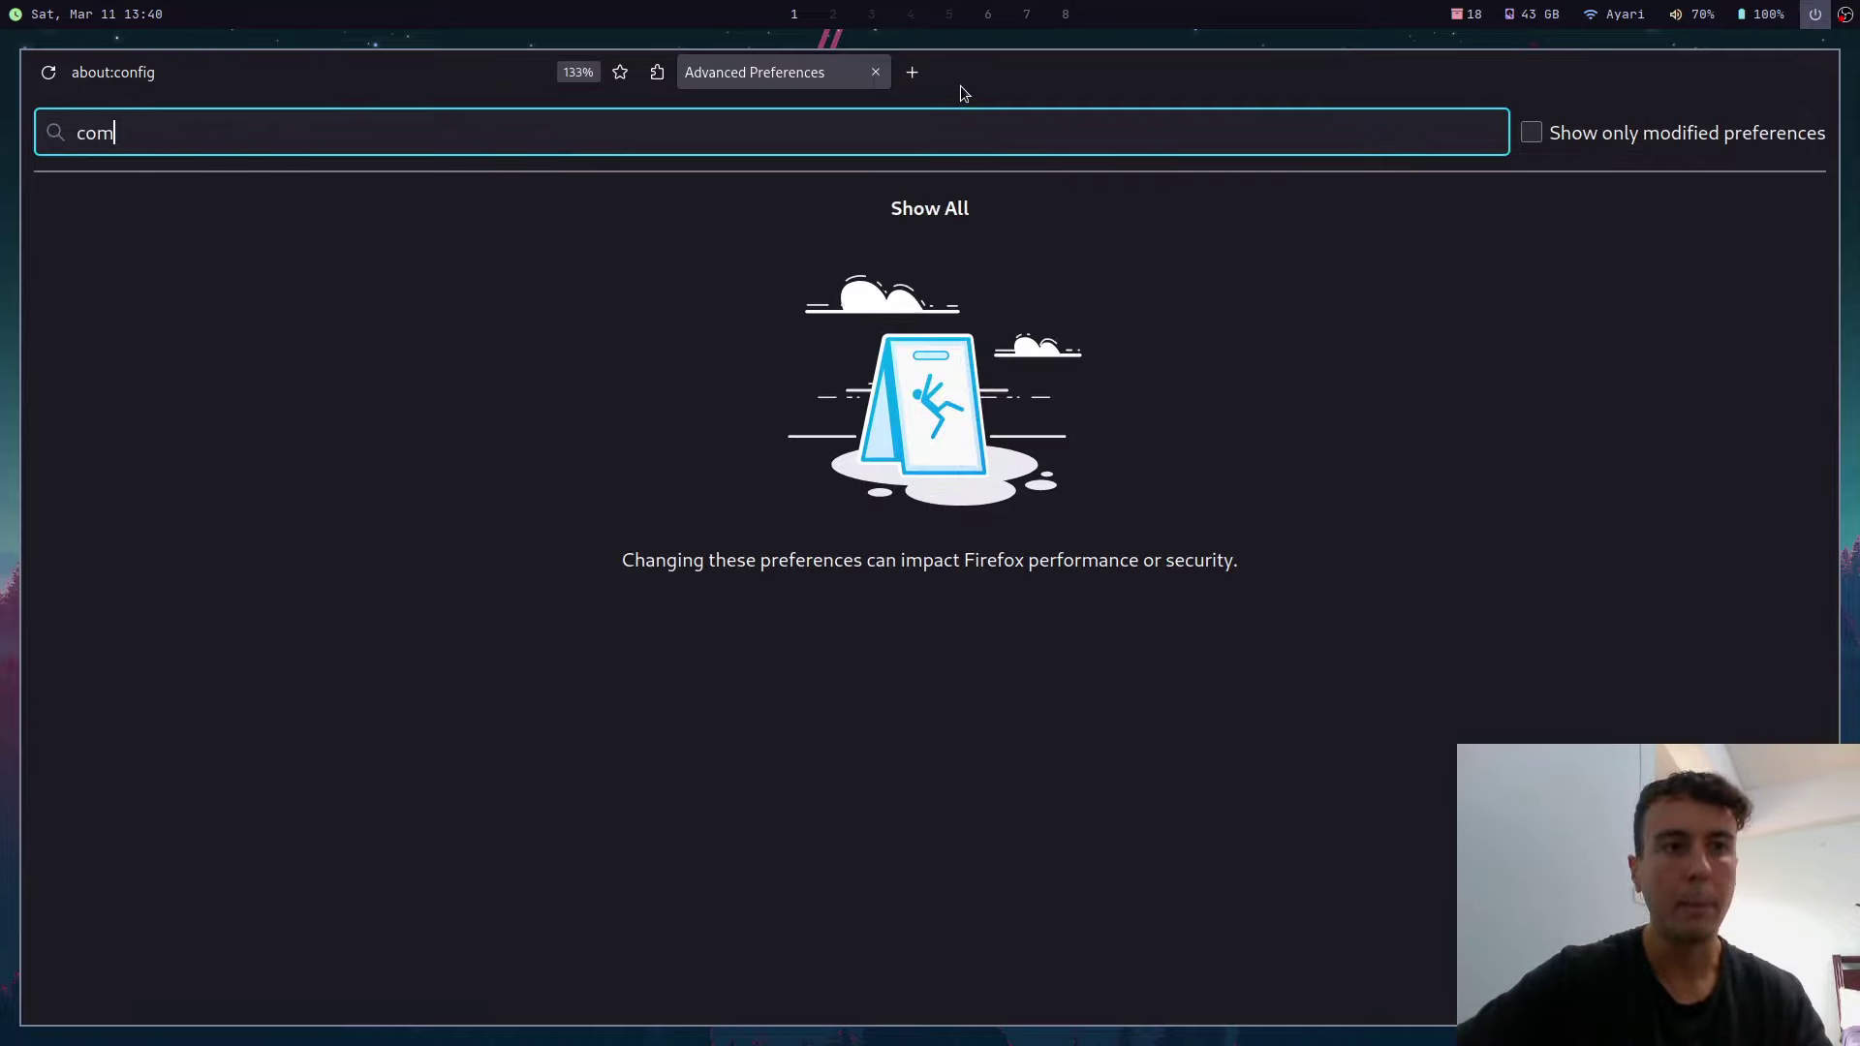
pyautogui.write('pact')
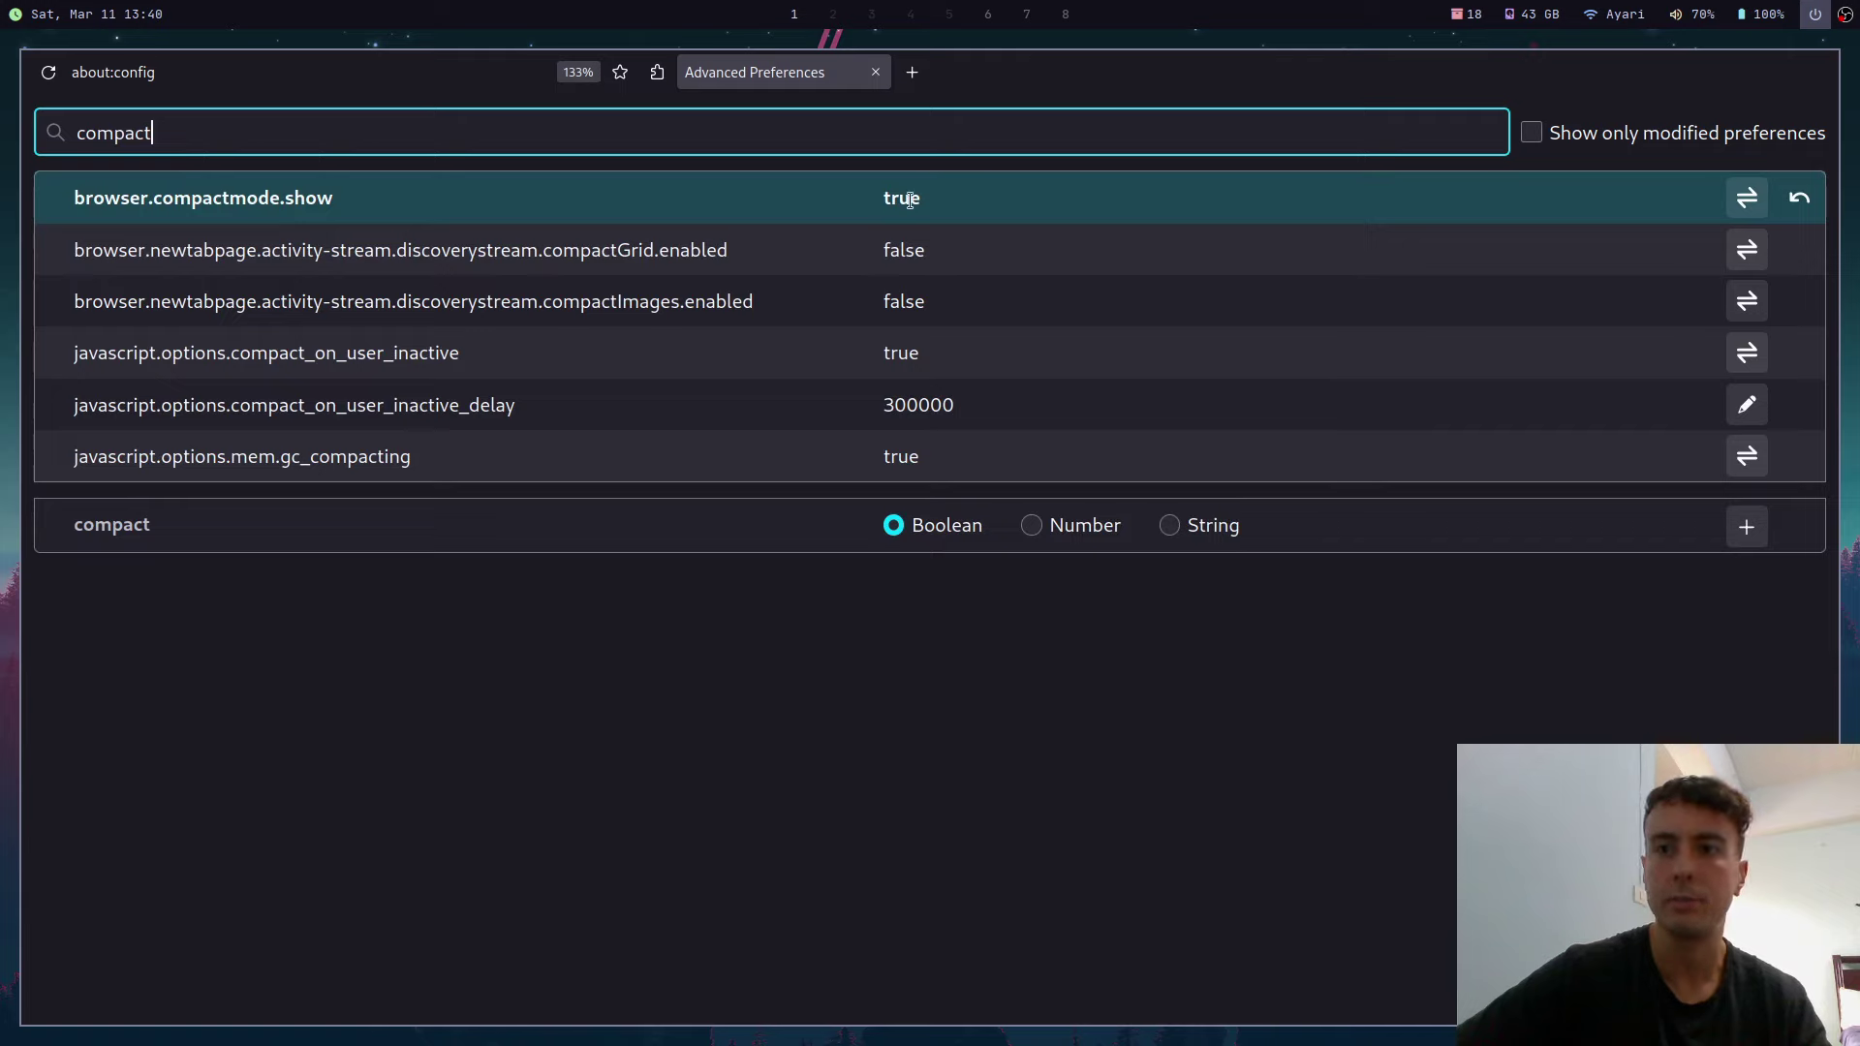
pyautogui.rightClick(936, 70)
# Step: Switch the toolbar Density to Compact on the Customize Firefox page
pyautogui.click(1008, 261)
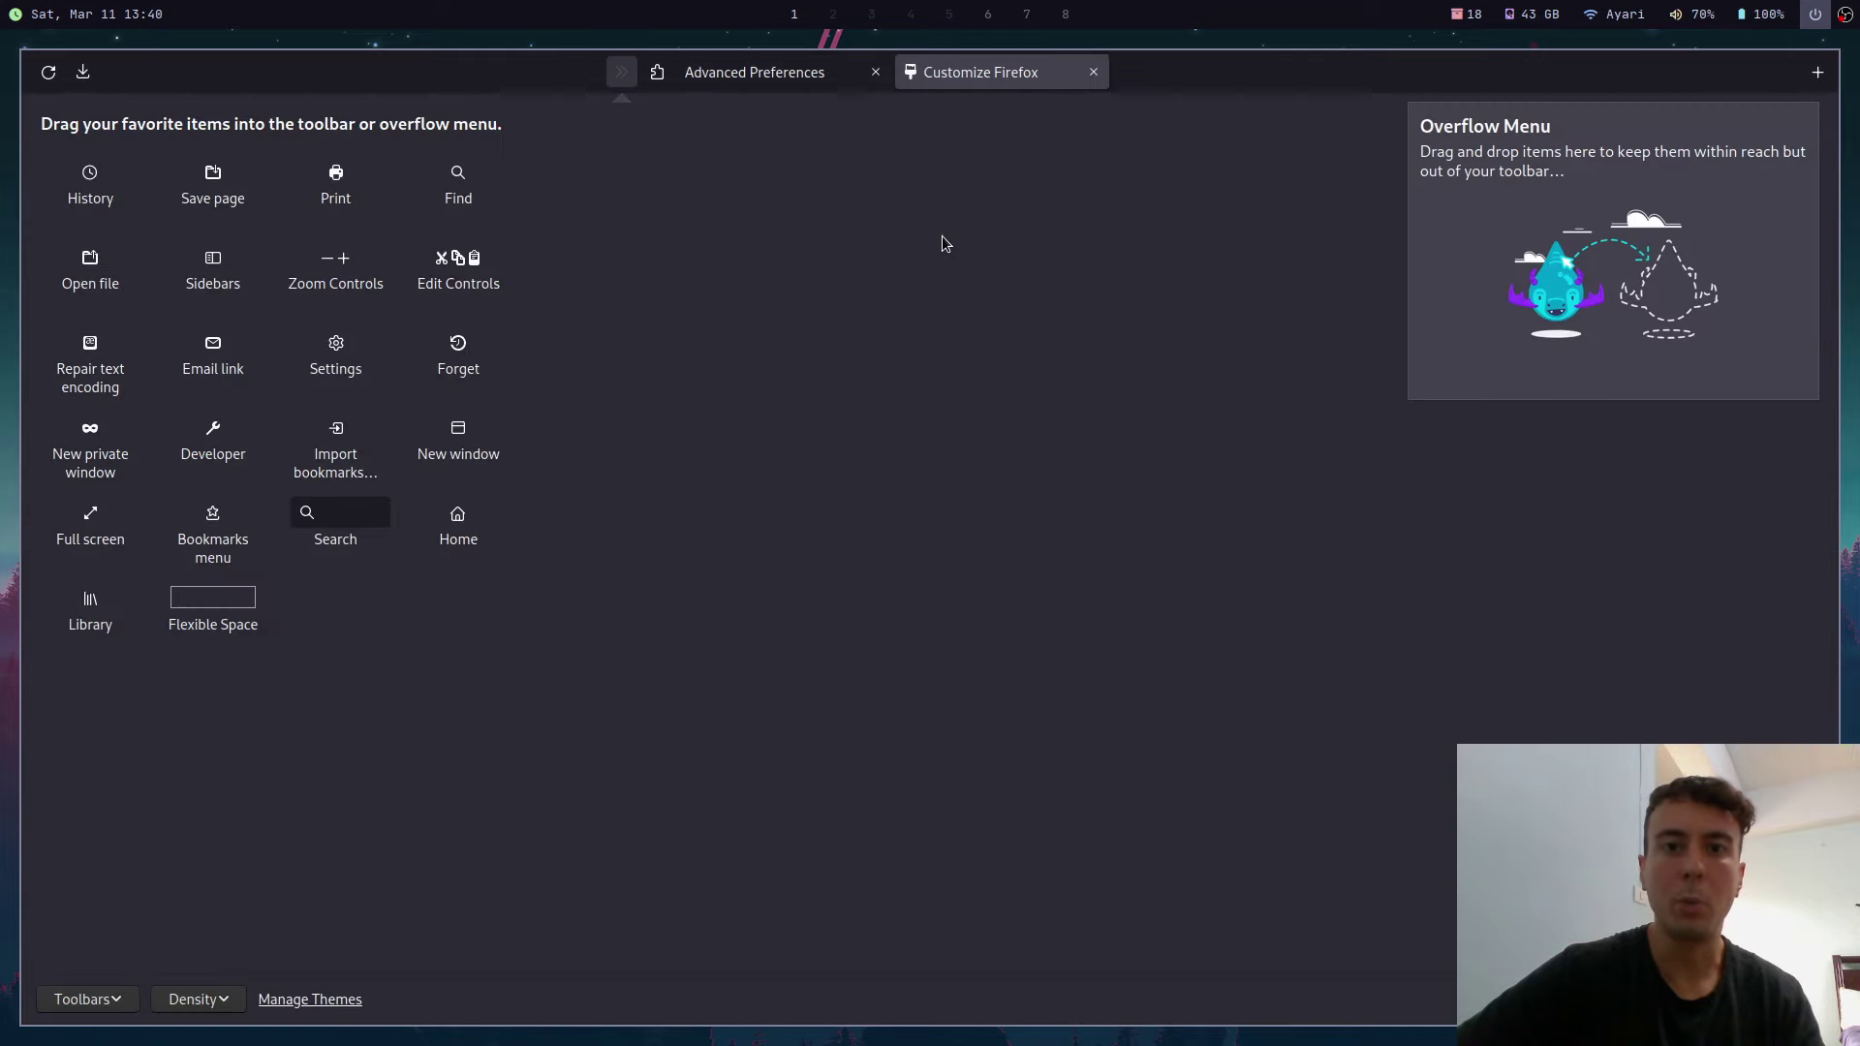
pyautogui.click(217, 995)
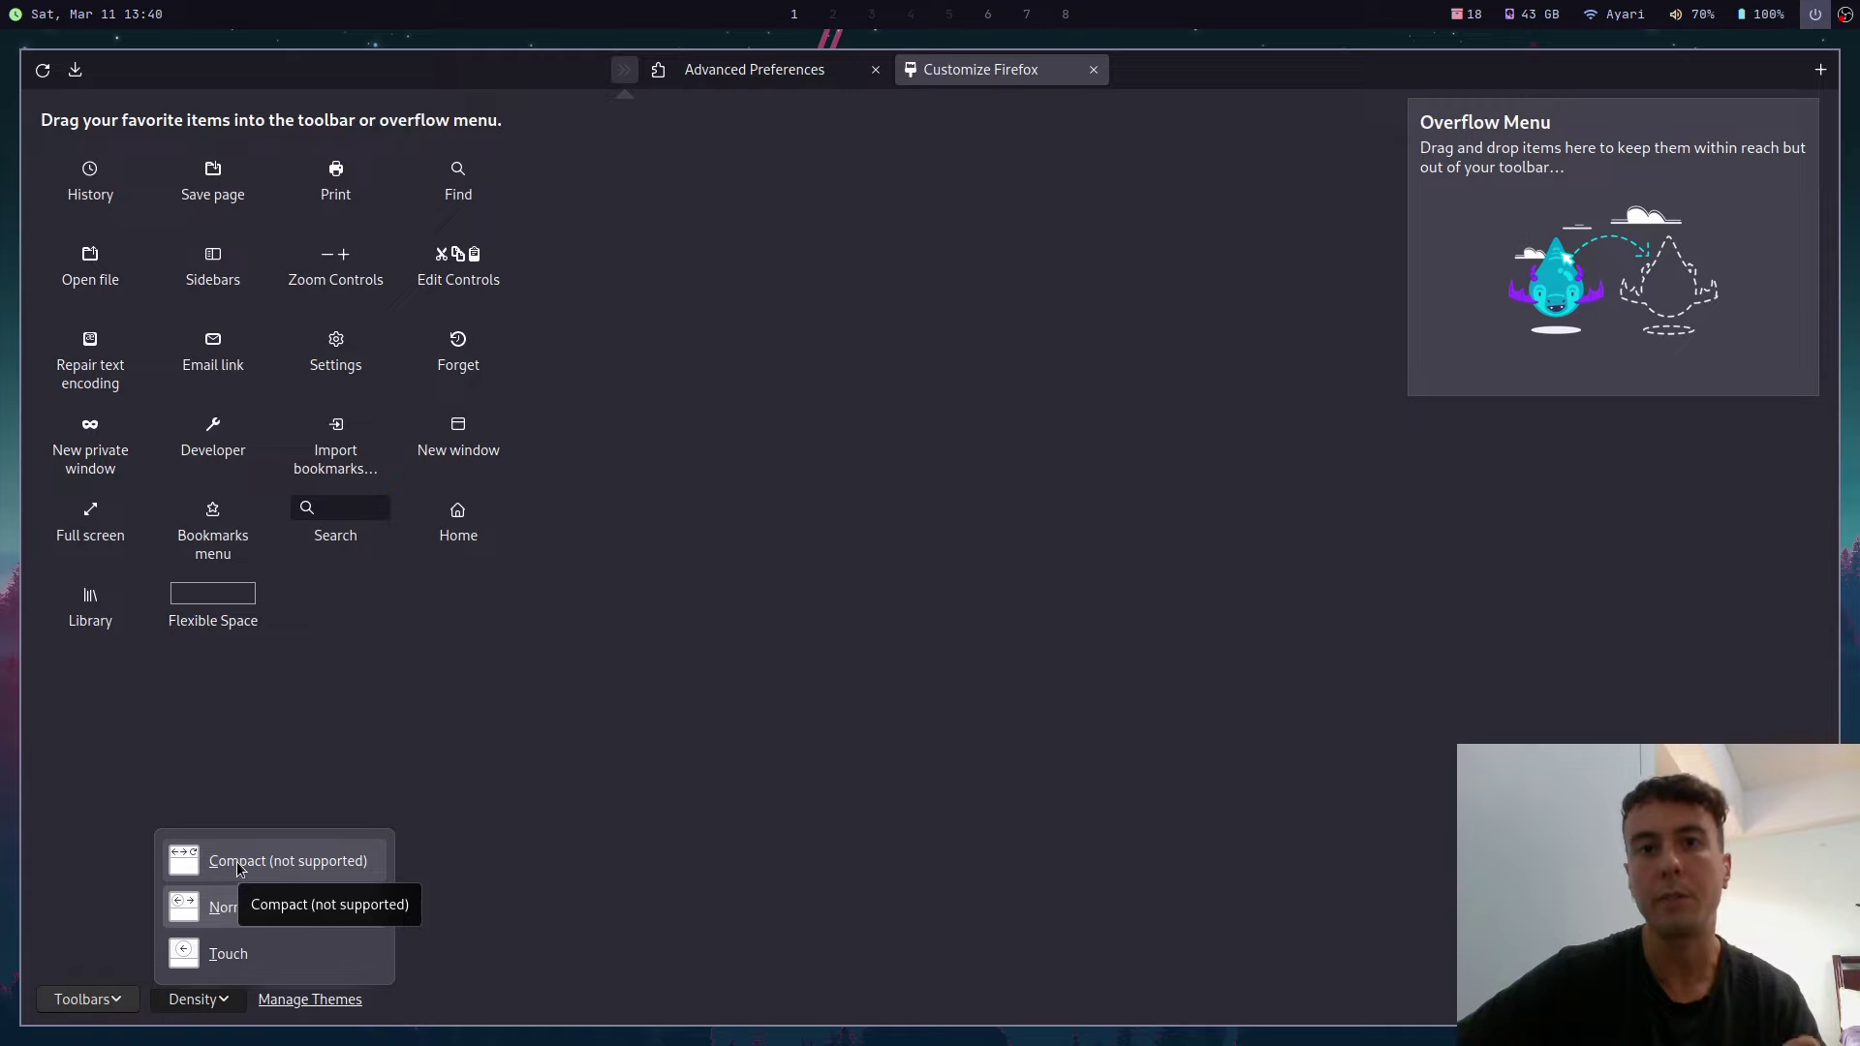
pyautogui.click(237, 867)
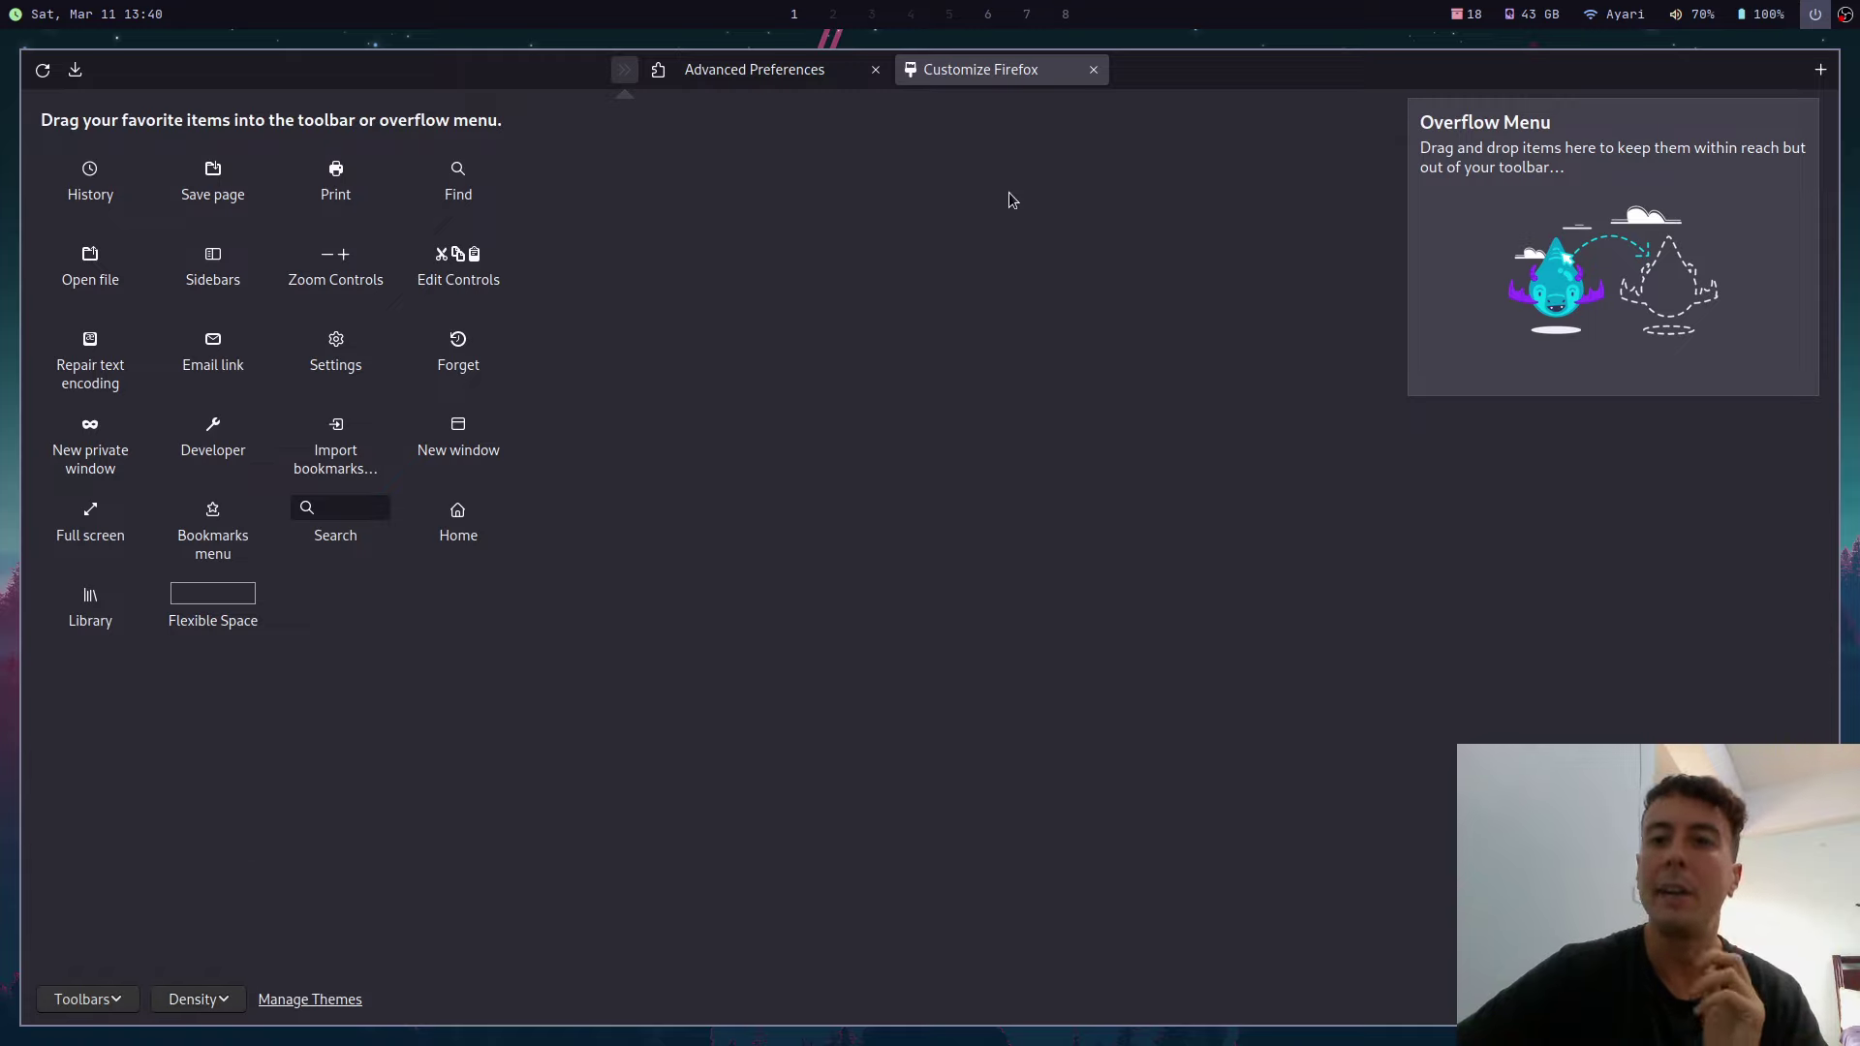